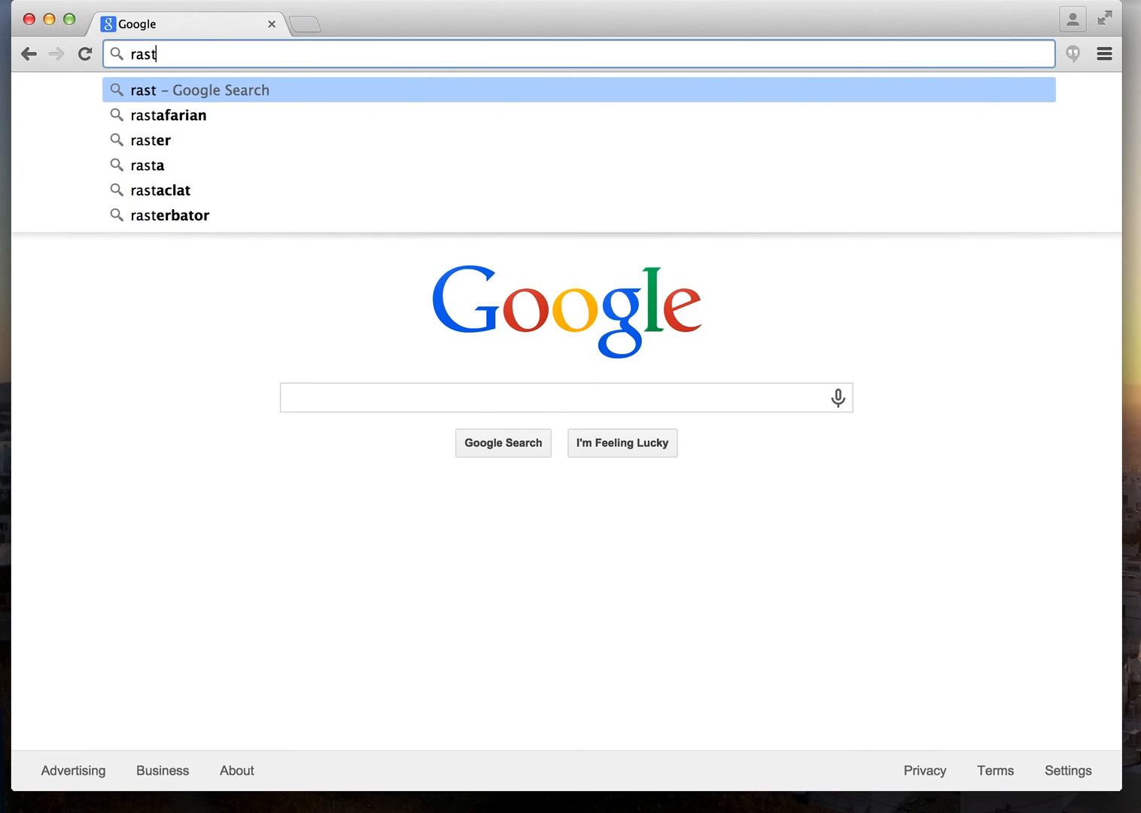
# Load rast.nmpdr.org and scroll down to the RAST login form and registration link.
pyautogui.write('dr')
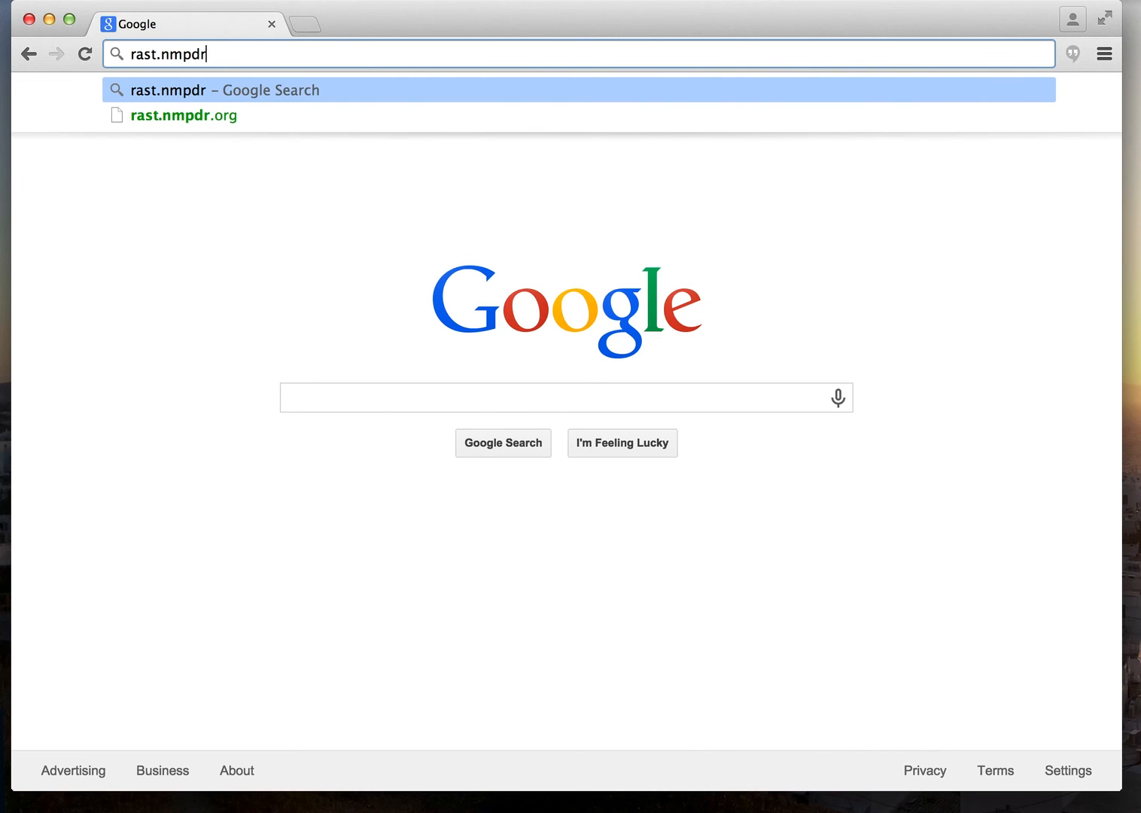
pyautogui.write('.org')
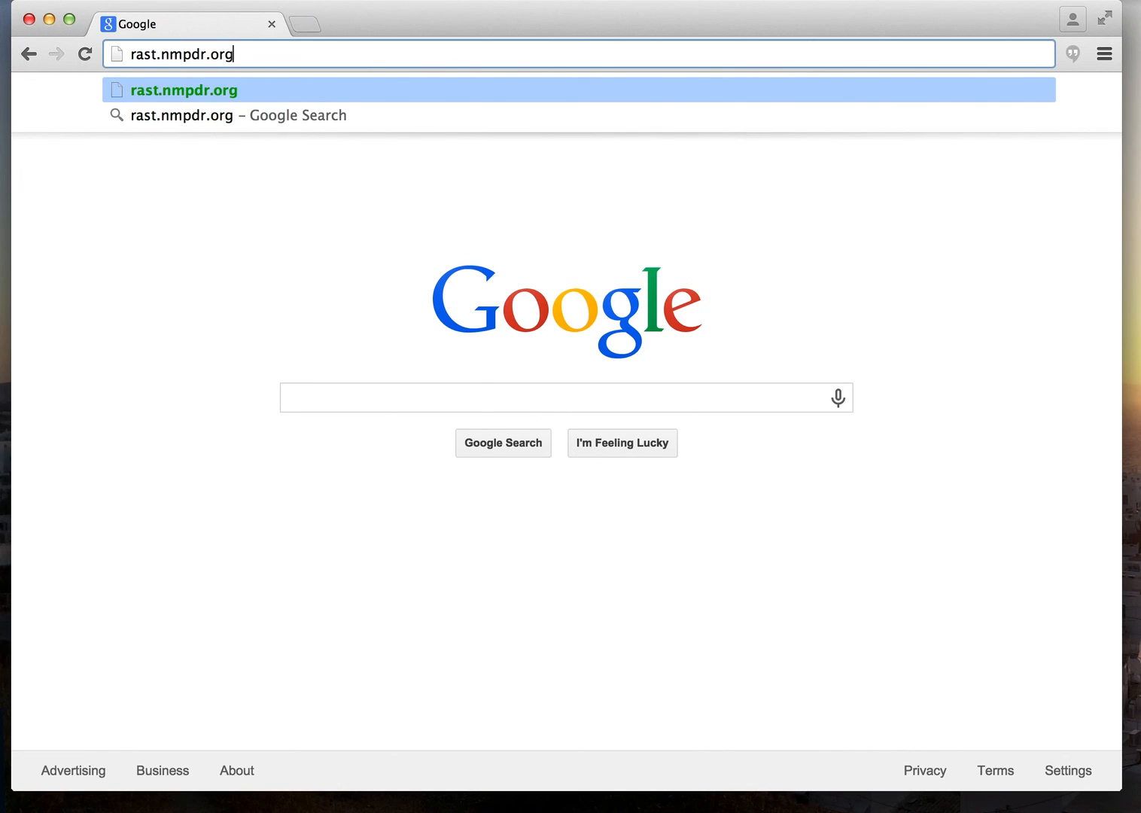
pyautogui.press('Return')
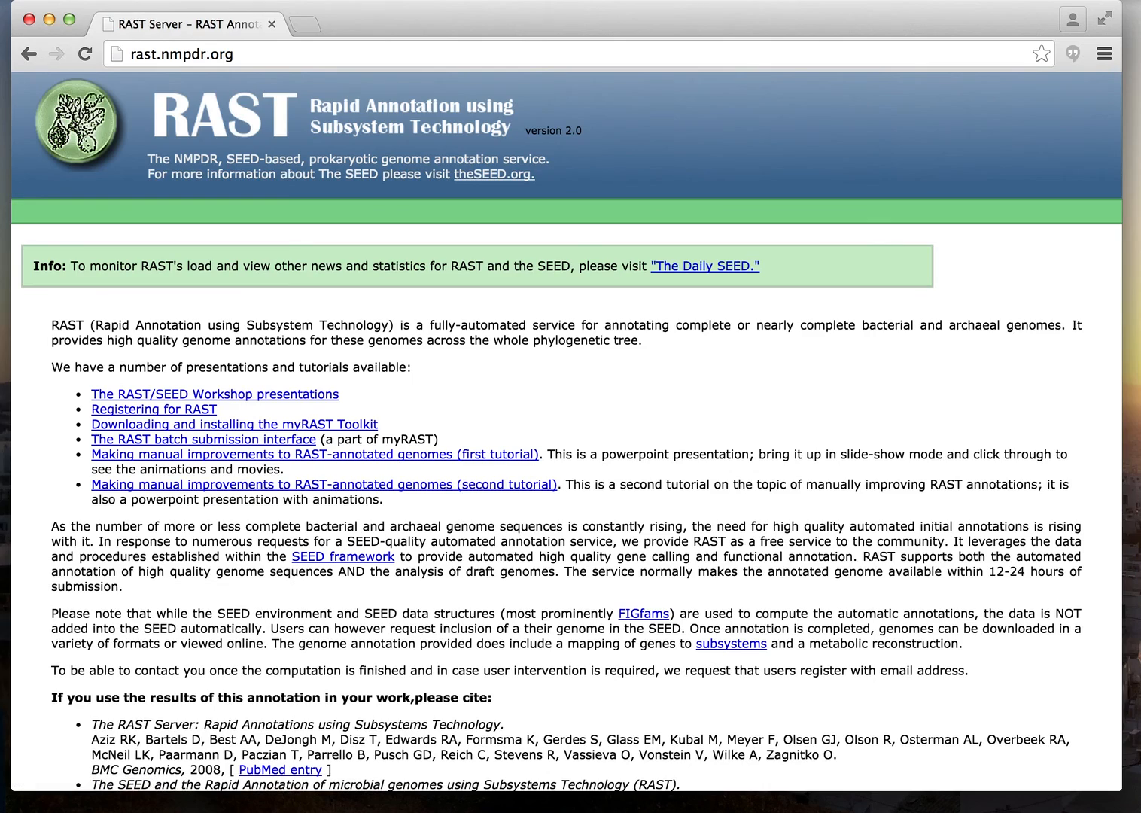
pyautogui.scroll(-5, 566, 221)
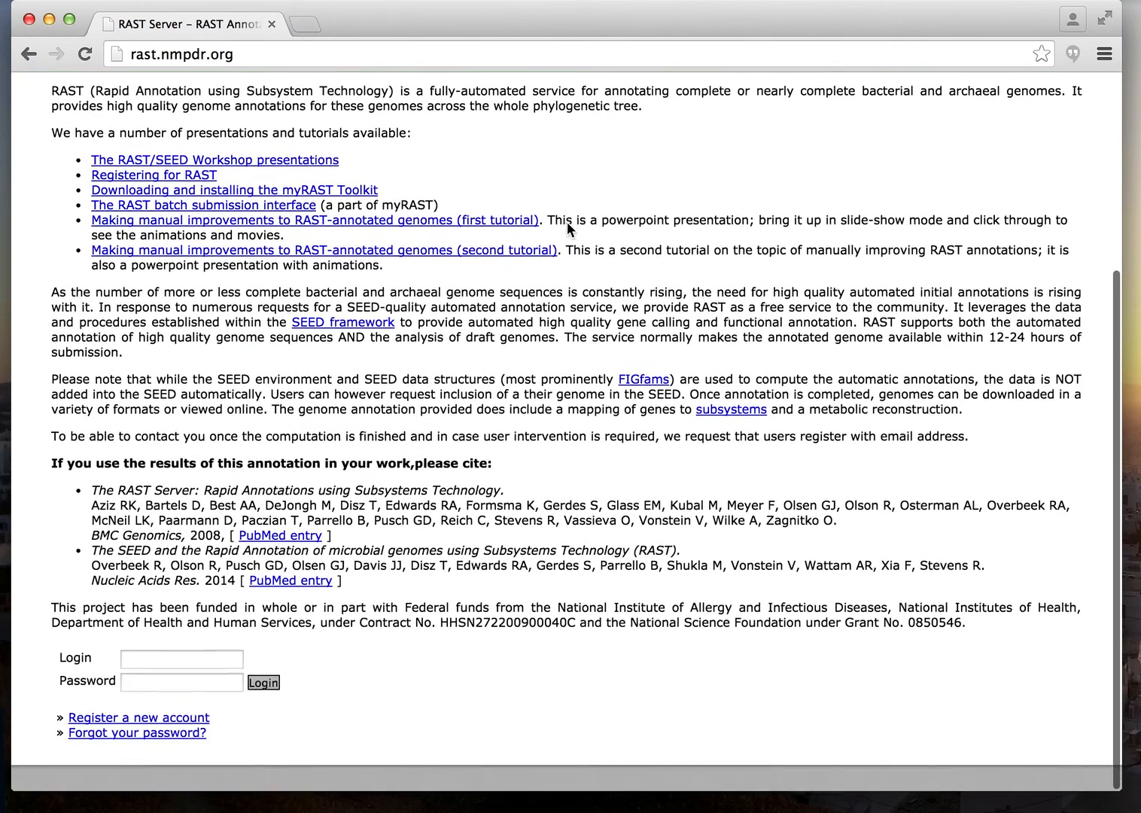
pyautogui.scroll(8, 100, 658)
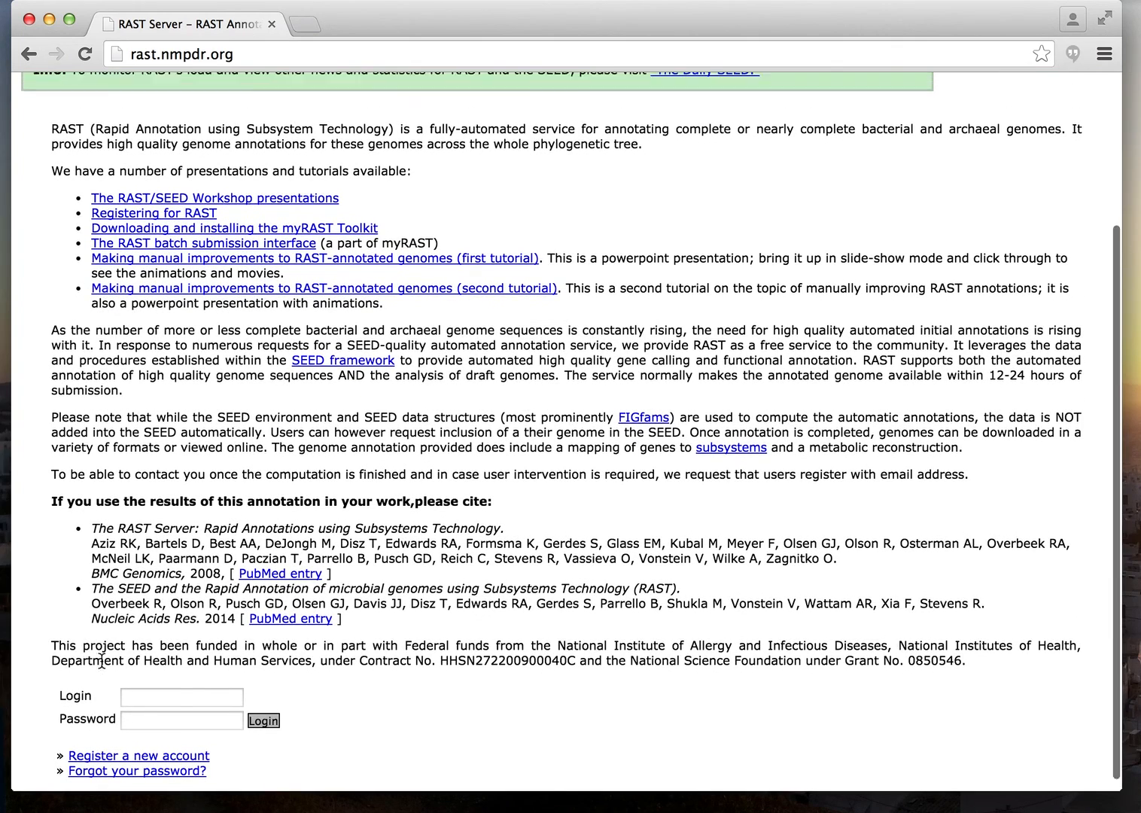
pyautogui.scroll(-7, 100, 658)
pyautogui.scroll(-2, 102, 663)
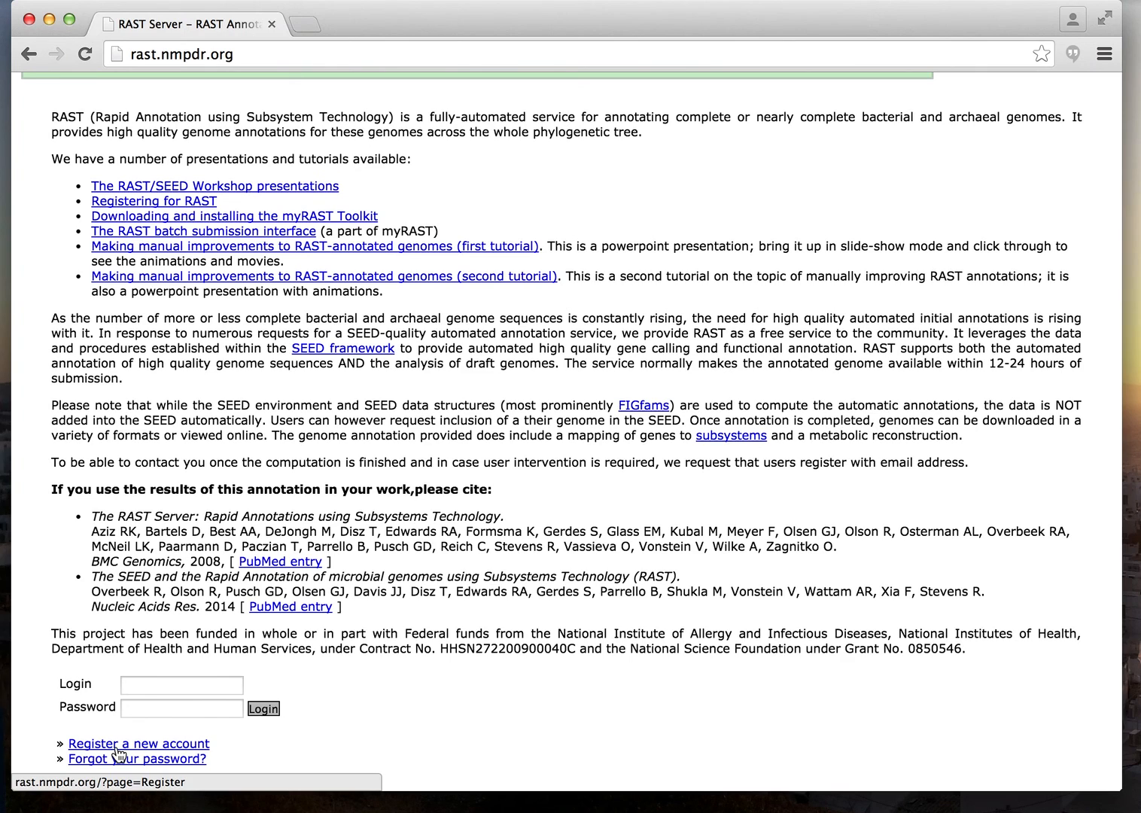
# On the new-account registration page, enter the user's first name, last name and login name.
pyautogui.click(118, 747)
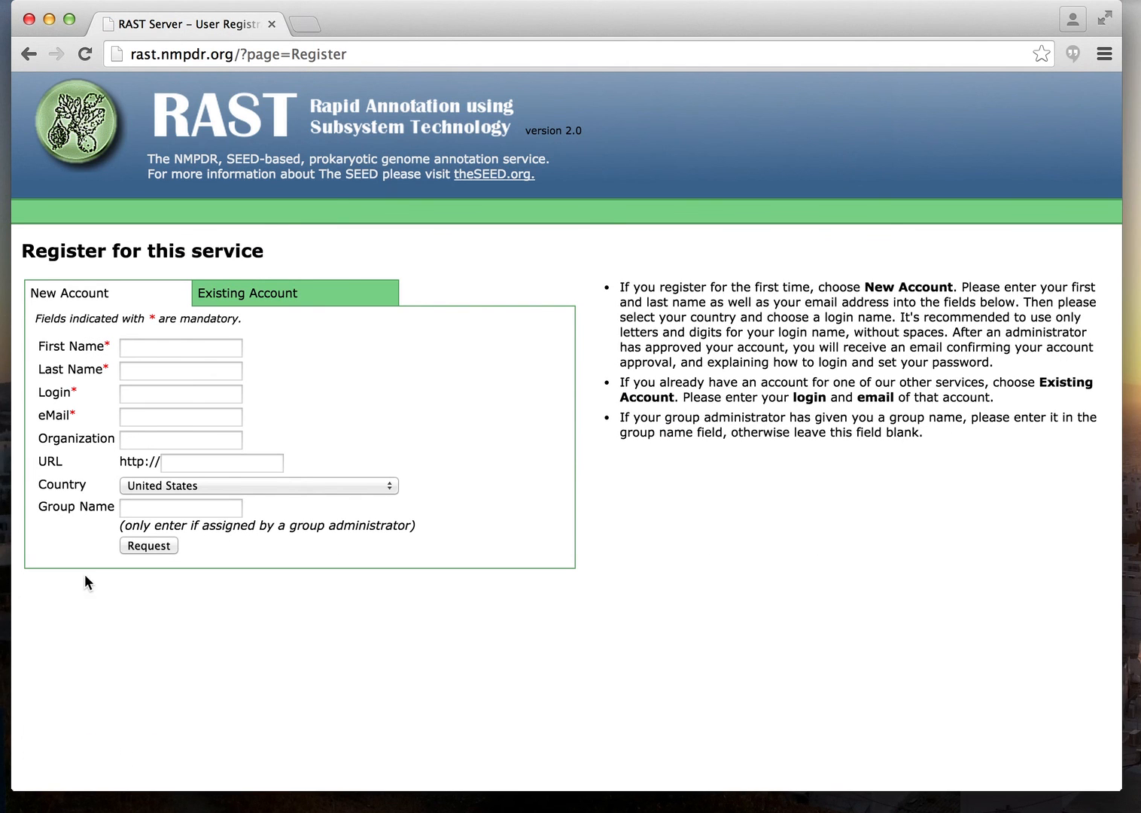
pyautogui.click(131, 349)
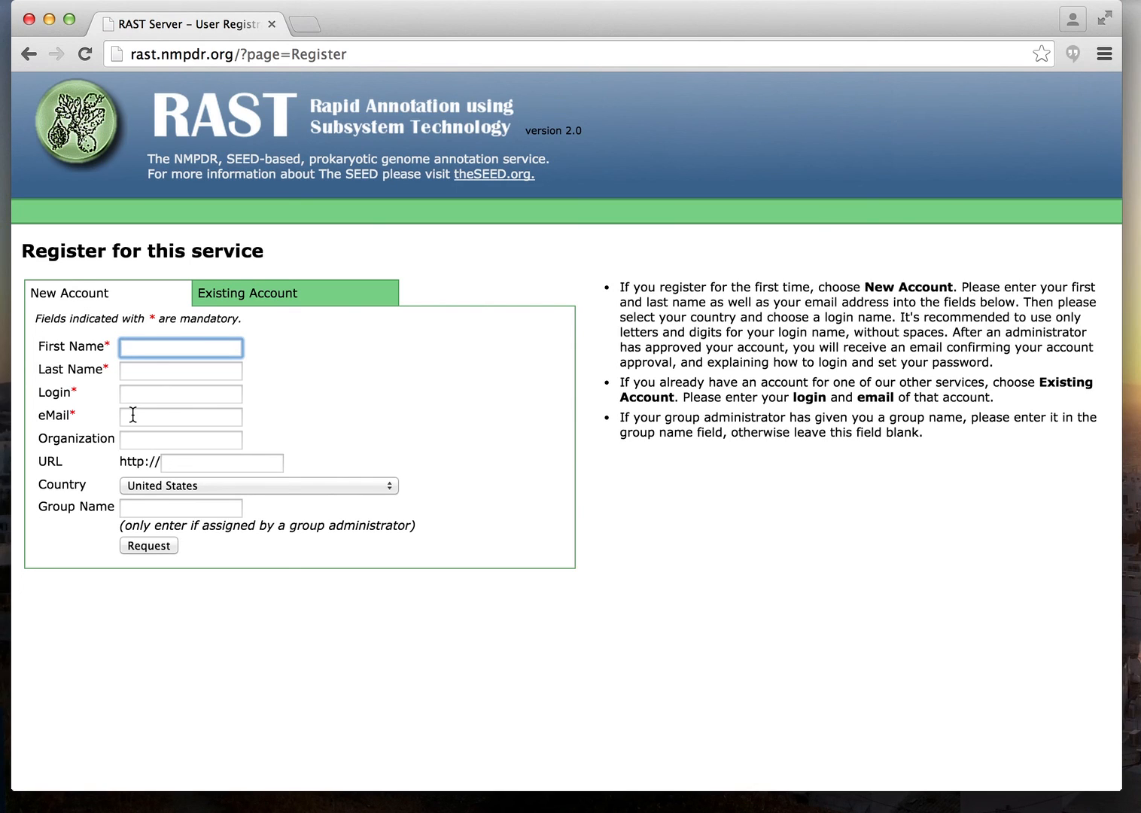
pyautogui.press('Tab')
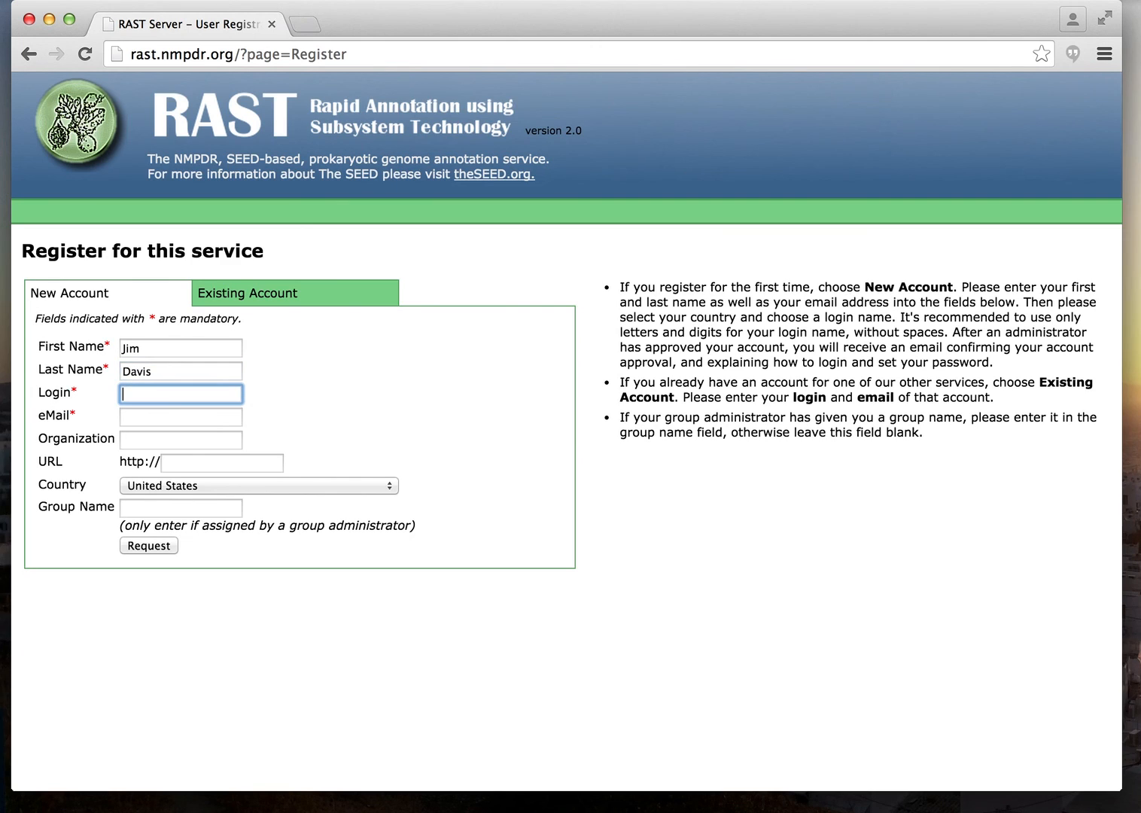
pyautogui.press('Tab')
# Enter the e-mail address and organization Argonne, then submit the account request.
pyautogui.press('Tab')
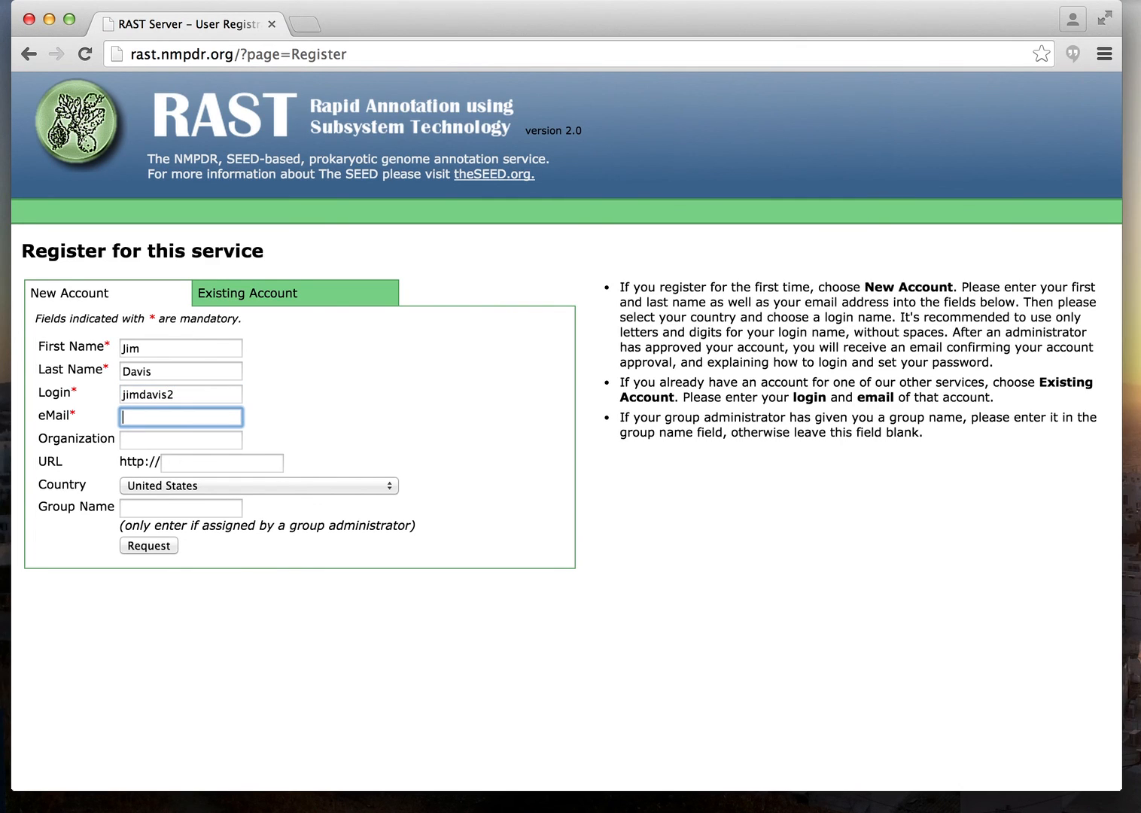
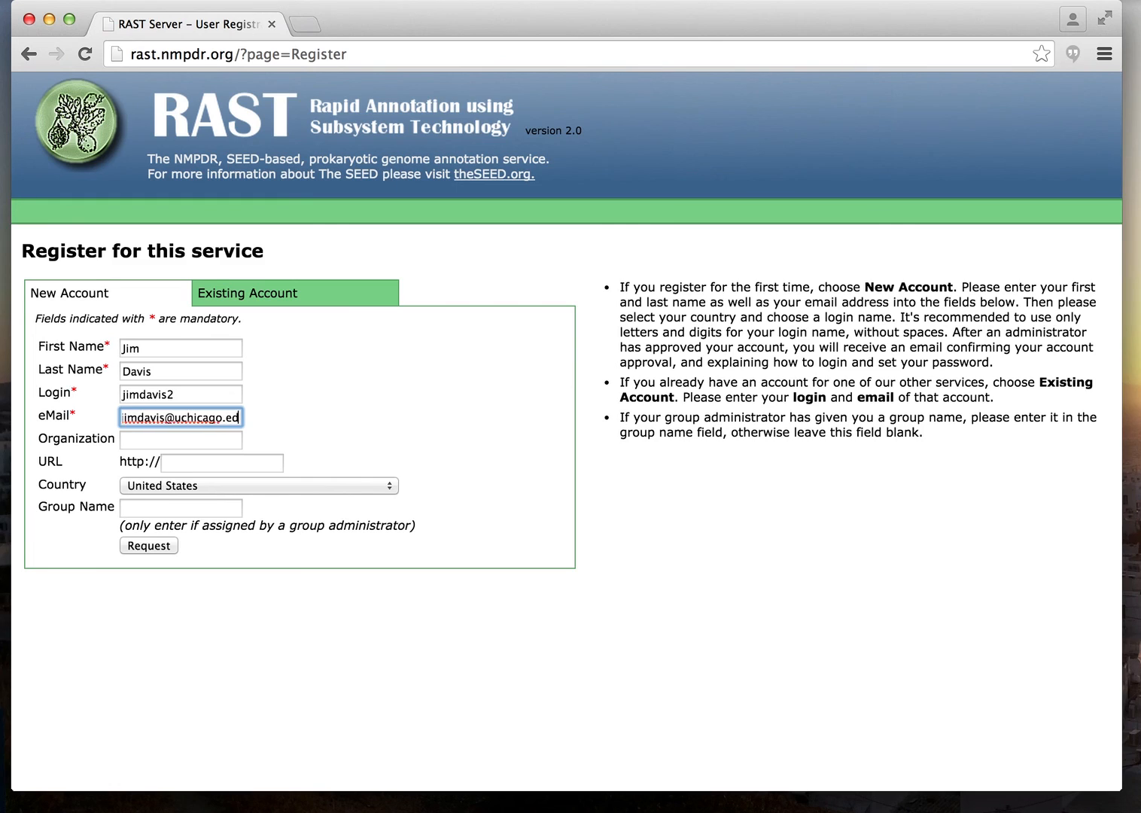
pyautogui.press('Tab')
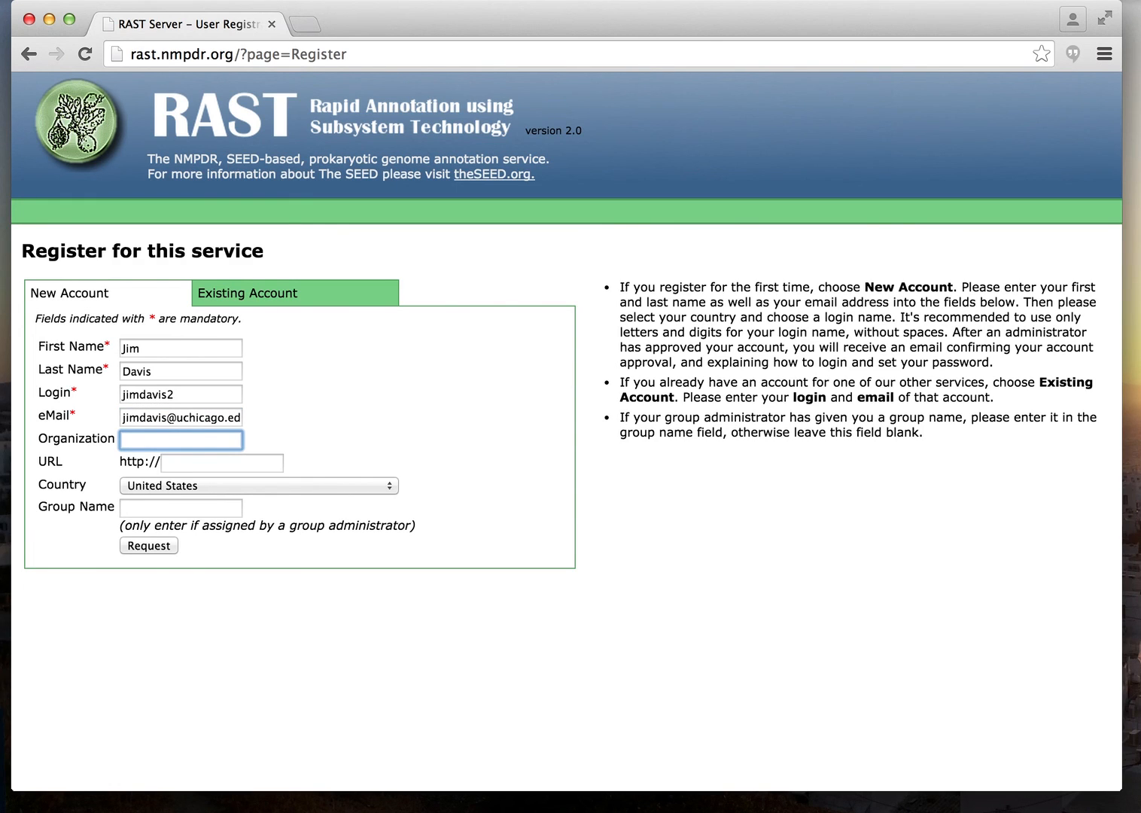
pyautogui.write('Argonne')
pyautogui.press('Tab')
pyautogui.press('Tab')
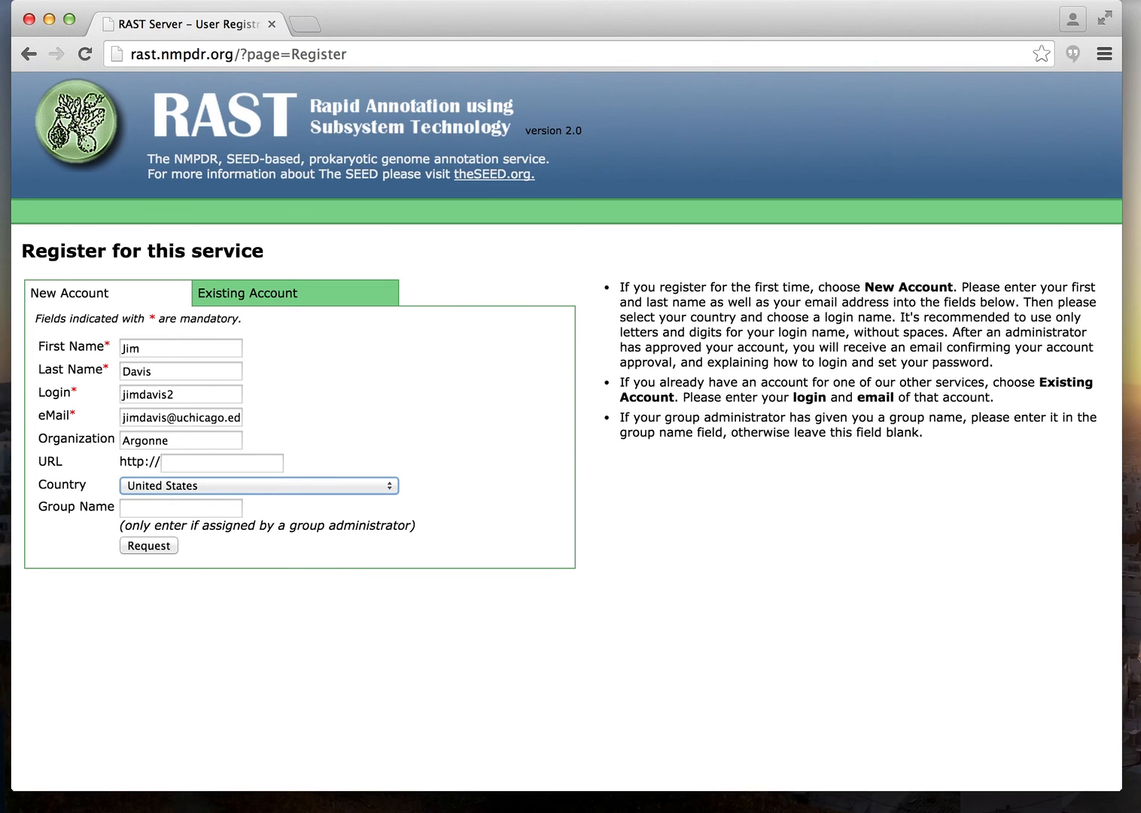
pyautogui.press('Tab')
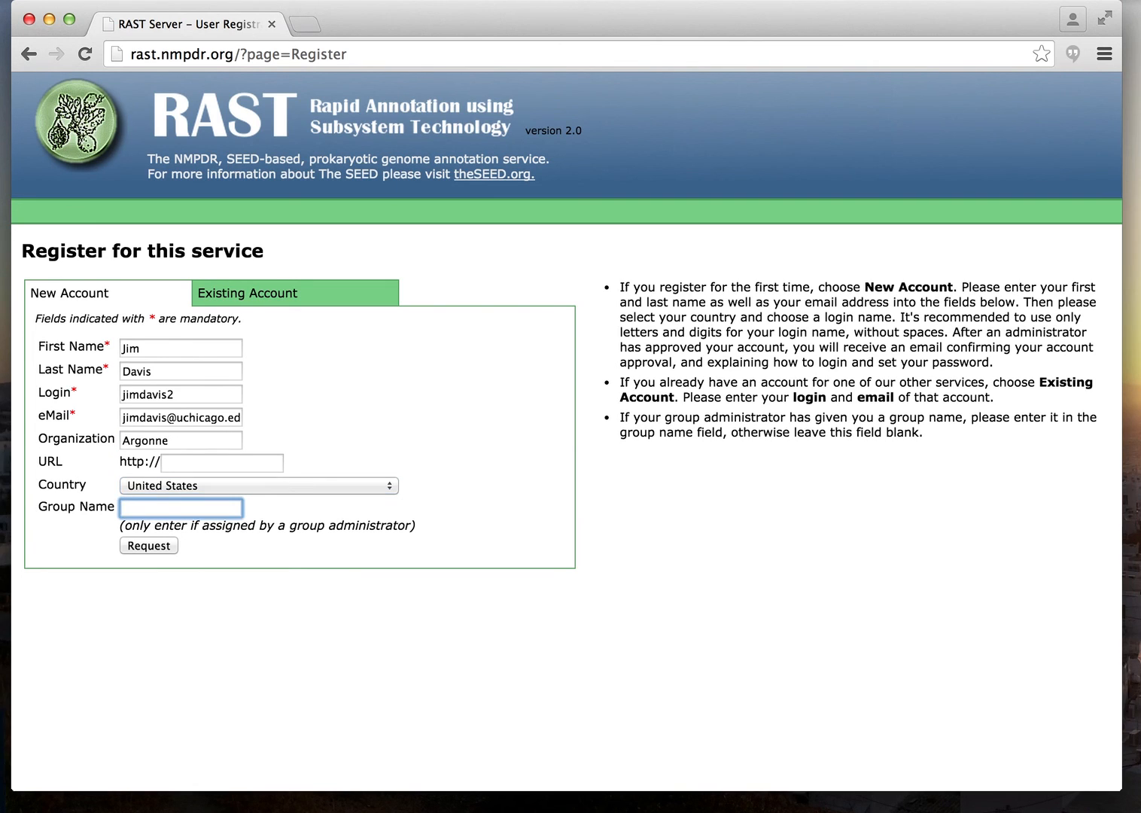
pyautogui.click(147, 542)
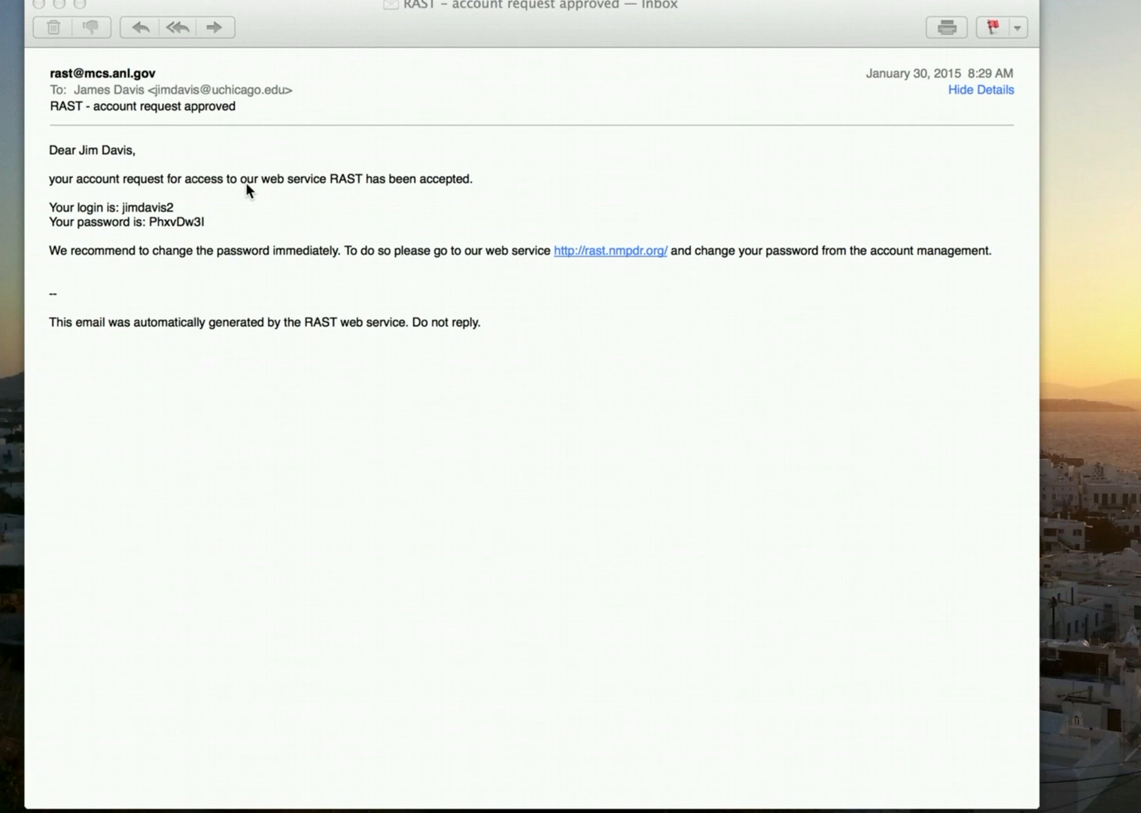
# Select the password in the RAST approval e-mail and close the message.
pyautogui.doubleClick(160, 222)
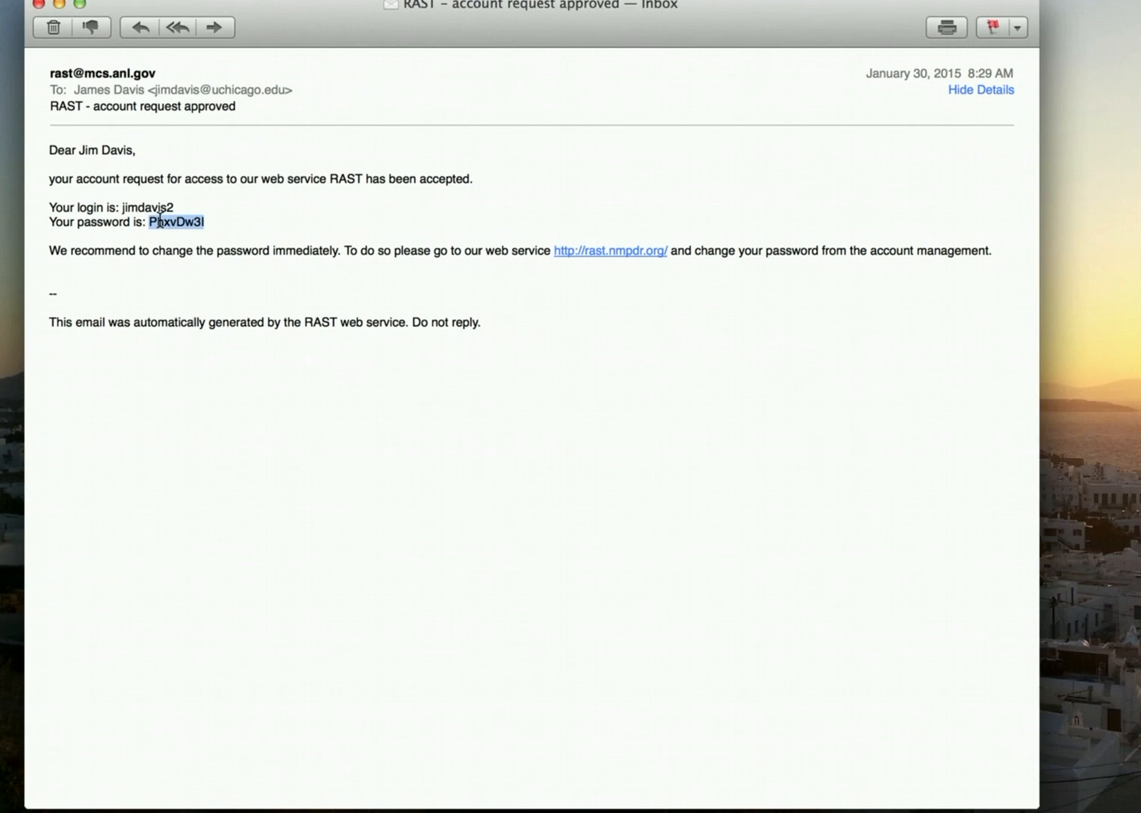
pyautogui.click(39, 5)
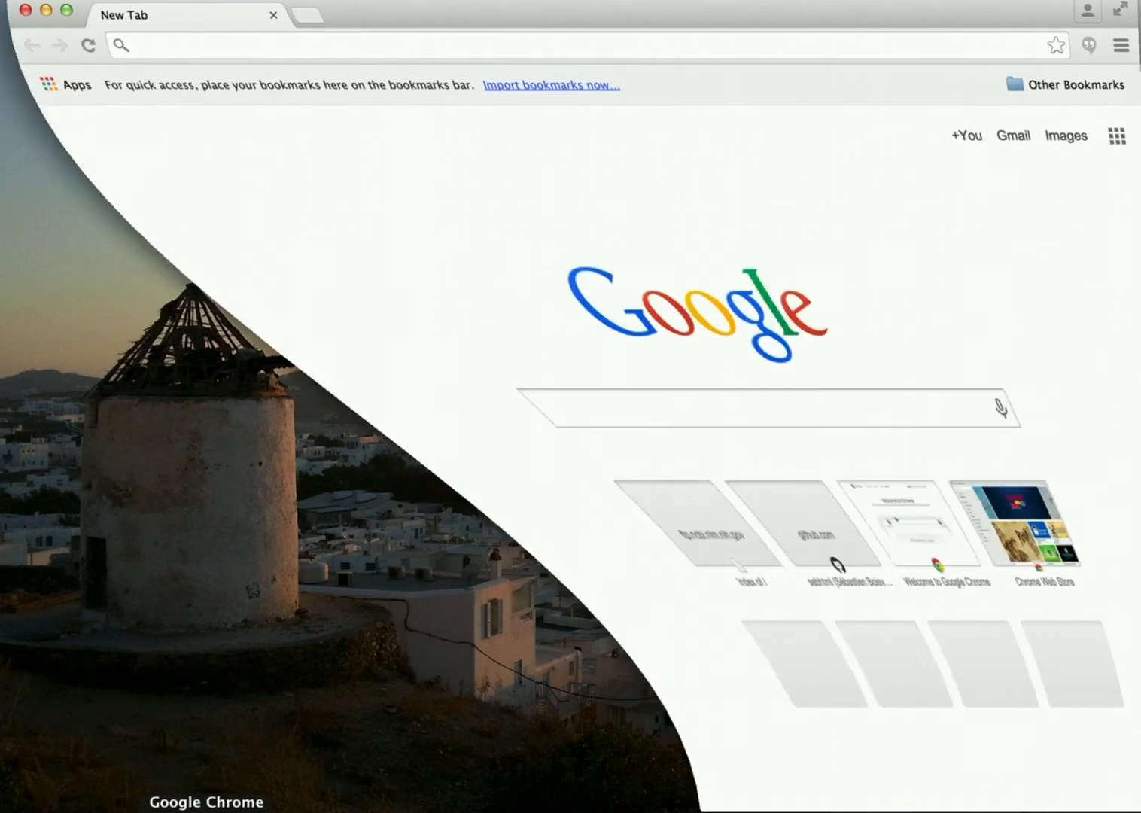
# Log in at rast.nmpdr.org with the new login name and the pasted password.
pyautogui.write('rast.nmpdr.org')
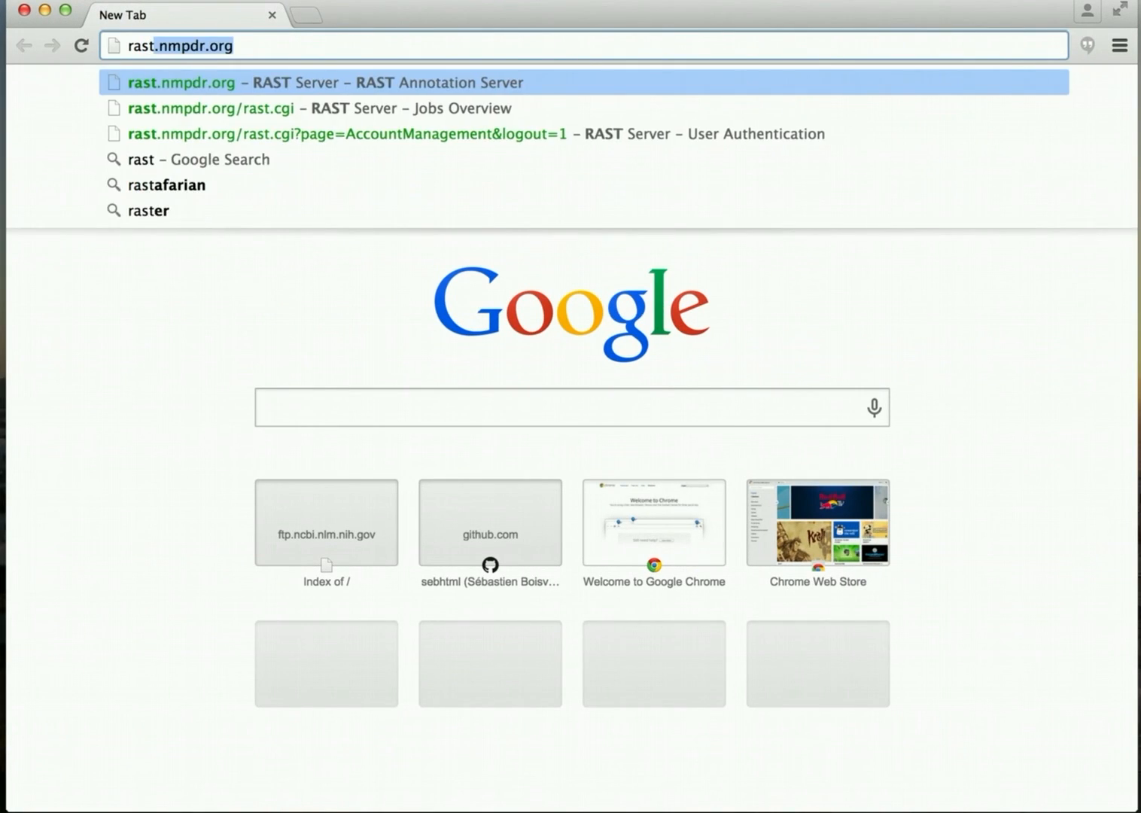
pyautogui.press('Return')
pyautogui.scroll(-5, 571, 452)
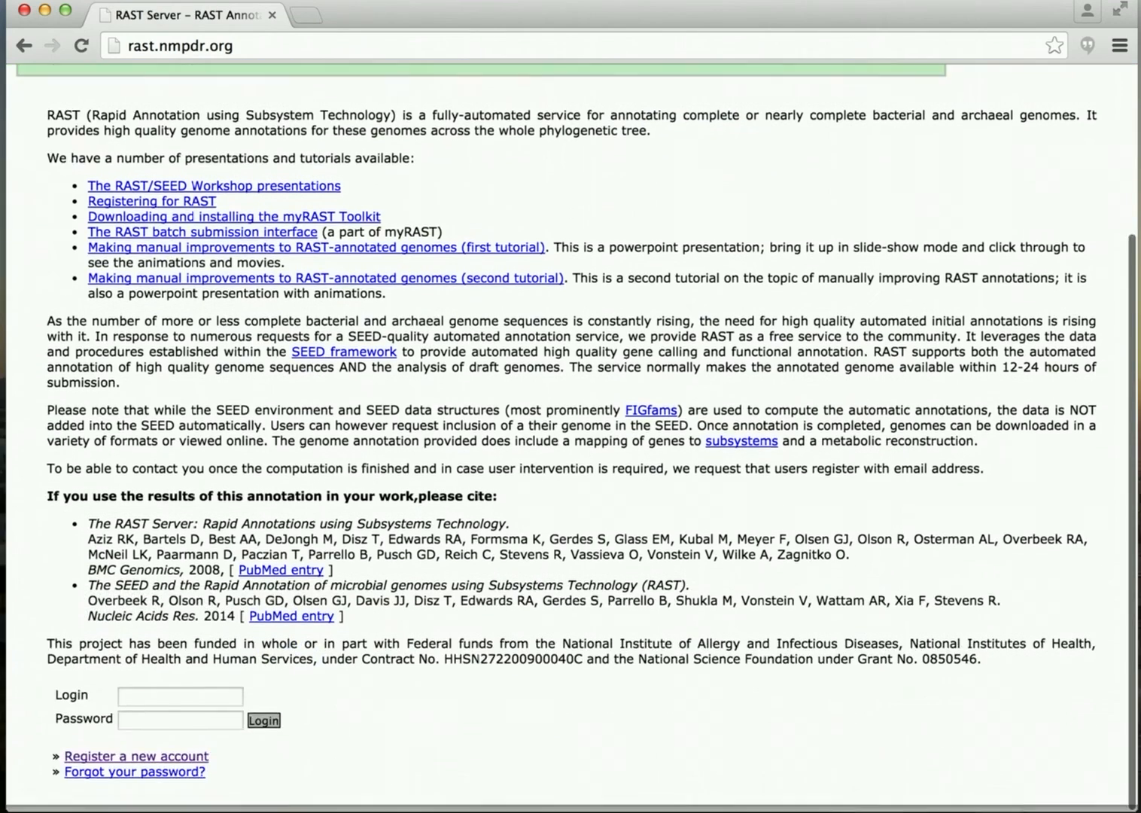
pyautogui.click(159, 703)
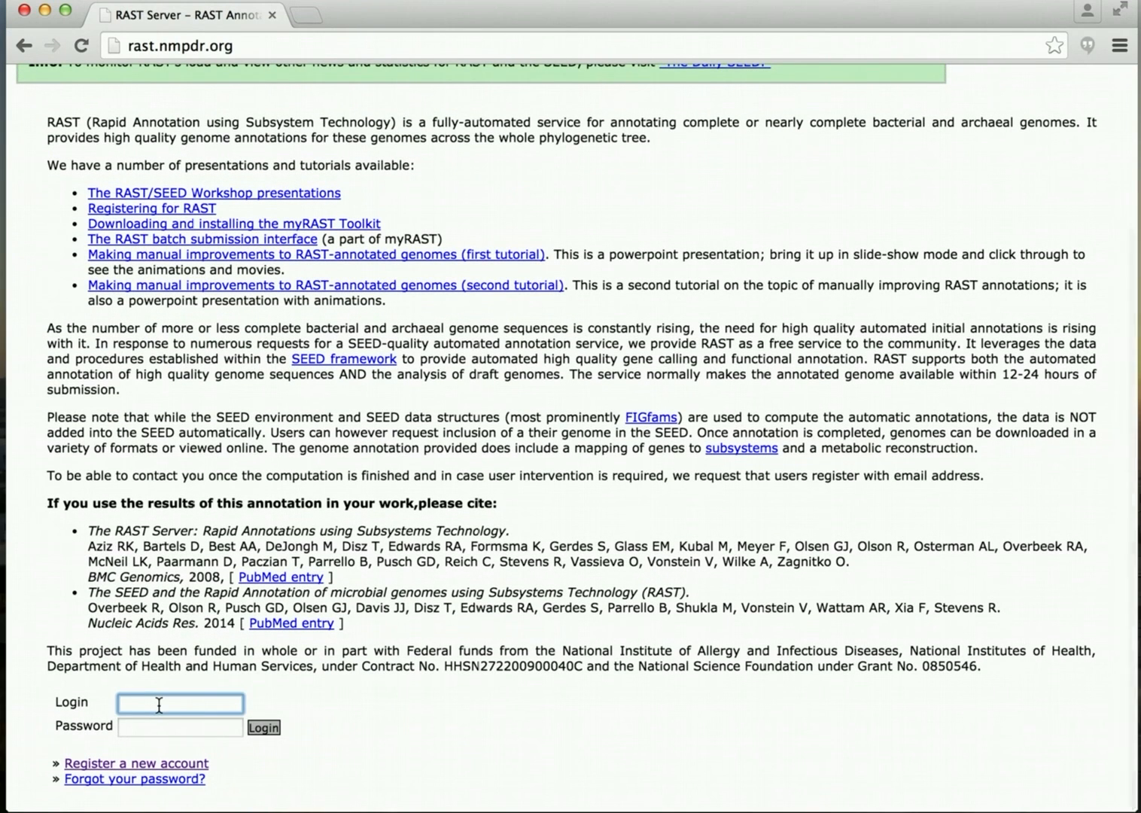
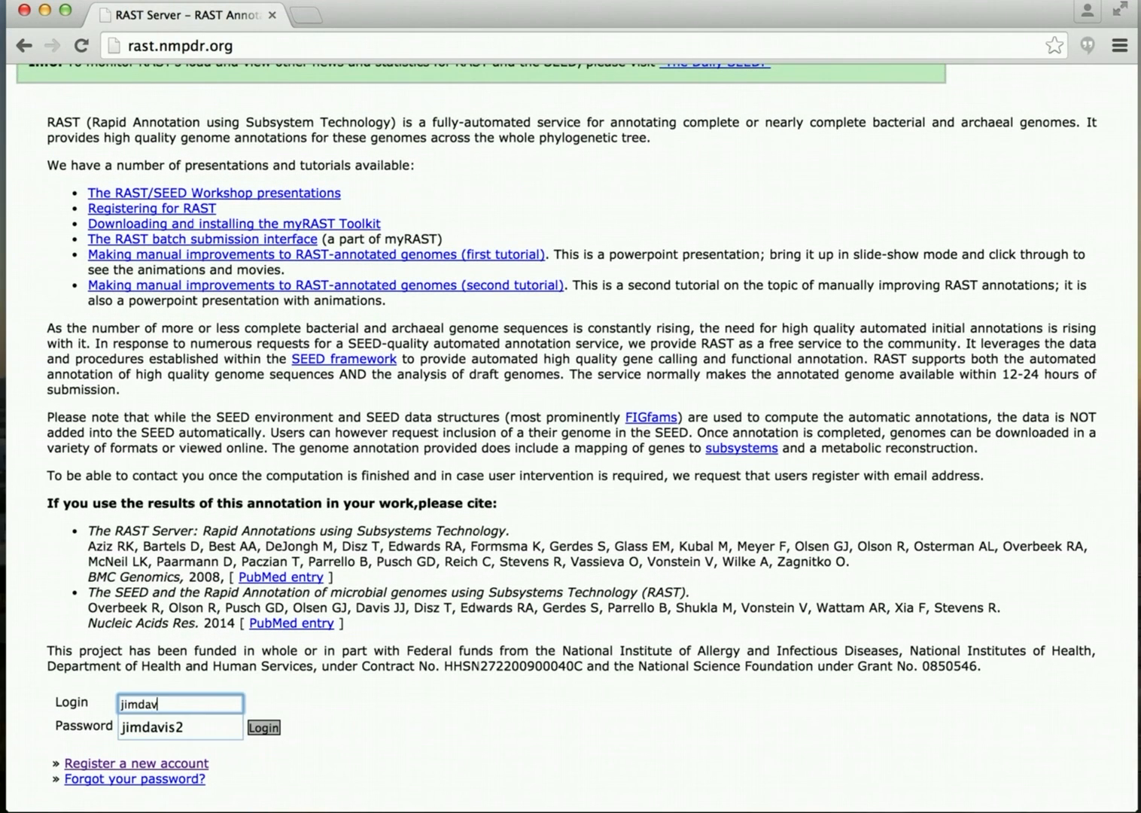
pyautogui.click(152, 727)
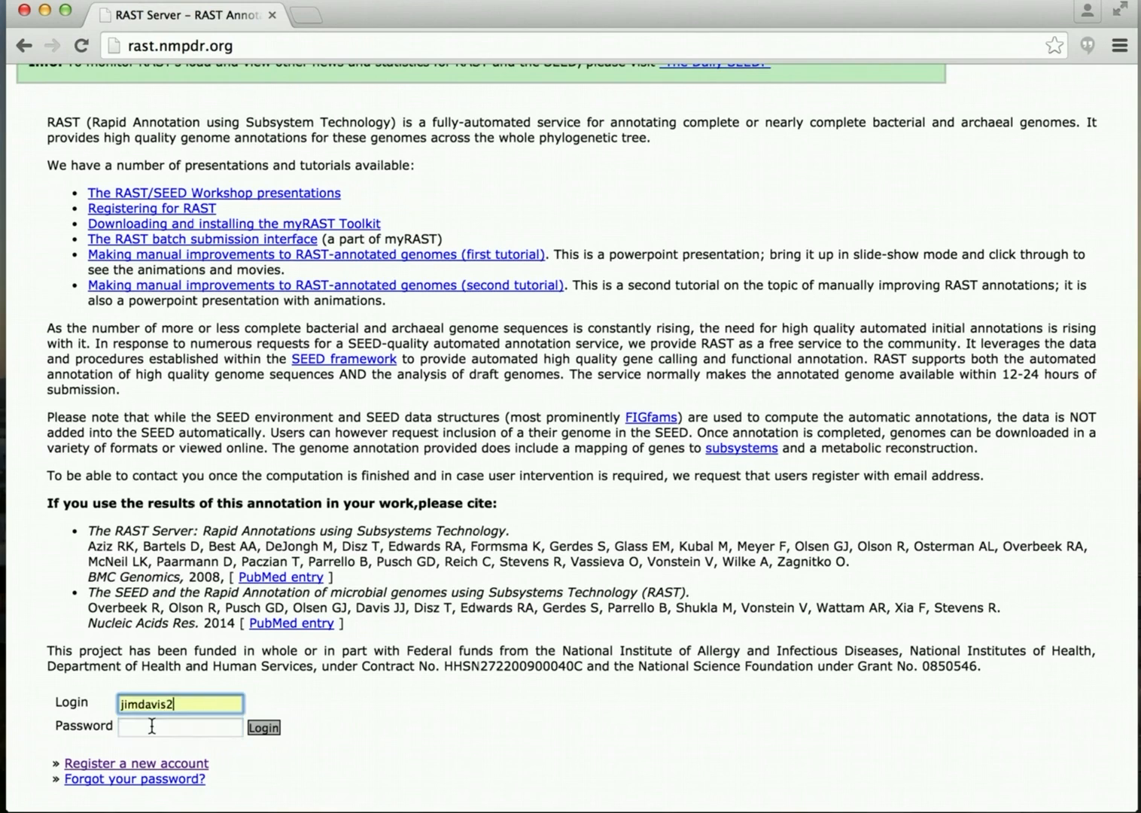
pyautogui.click(152, 726)
pyautogui.press('super+v')
pyautogui.click(263, 727)
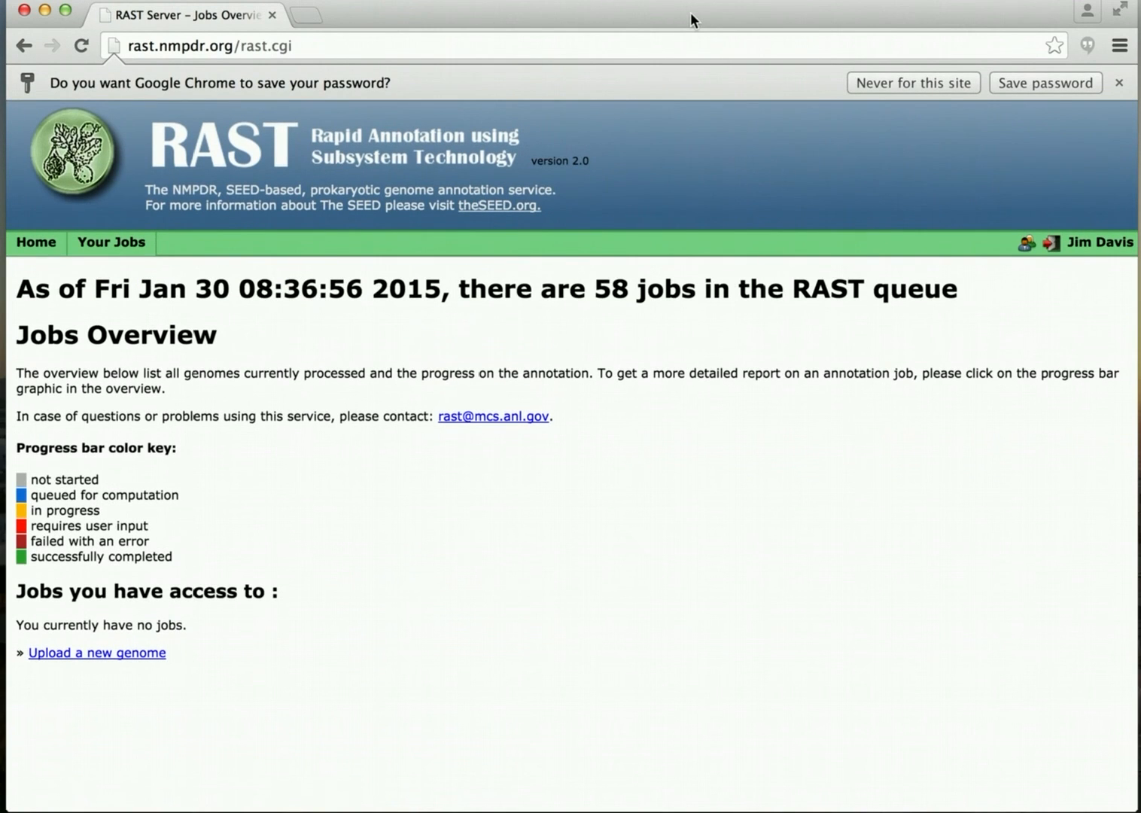
# Dismiss Chrome's save-password offer and go to the RAST Account Management page.
pyautogui.moveTo(691, 15); pyautogui.dragTo(691, 14)
pyautogui.click(1118, 83)
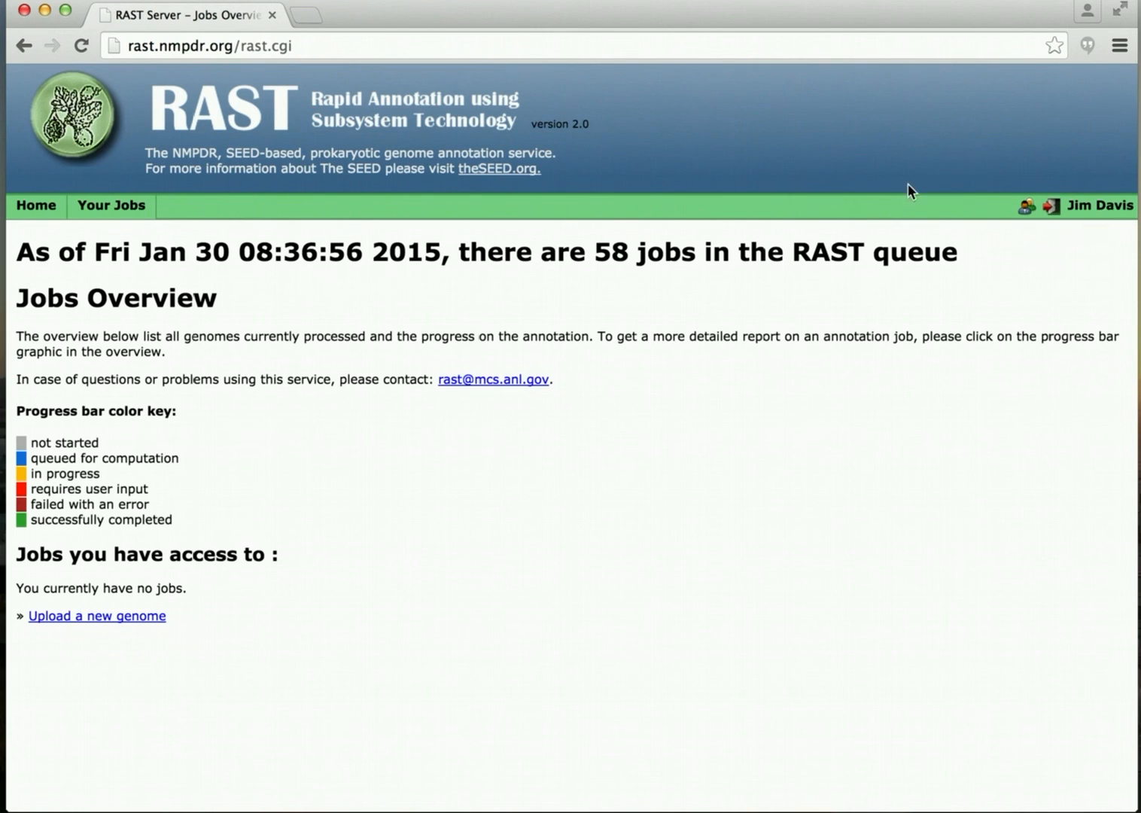
pyautogui.click(1026, 213)
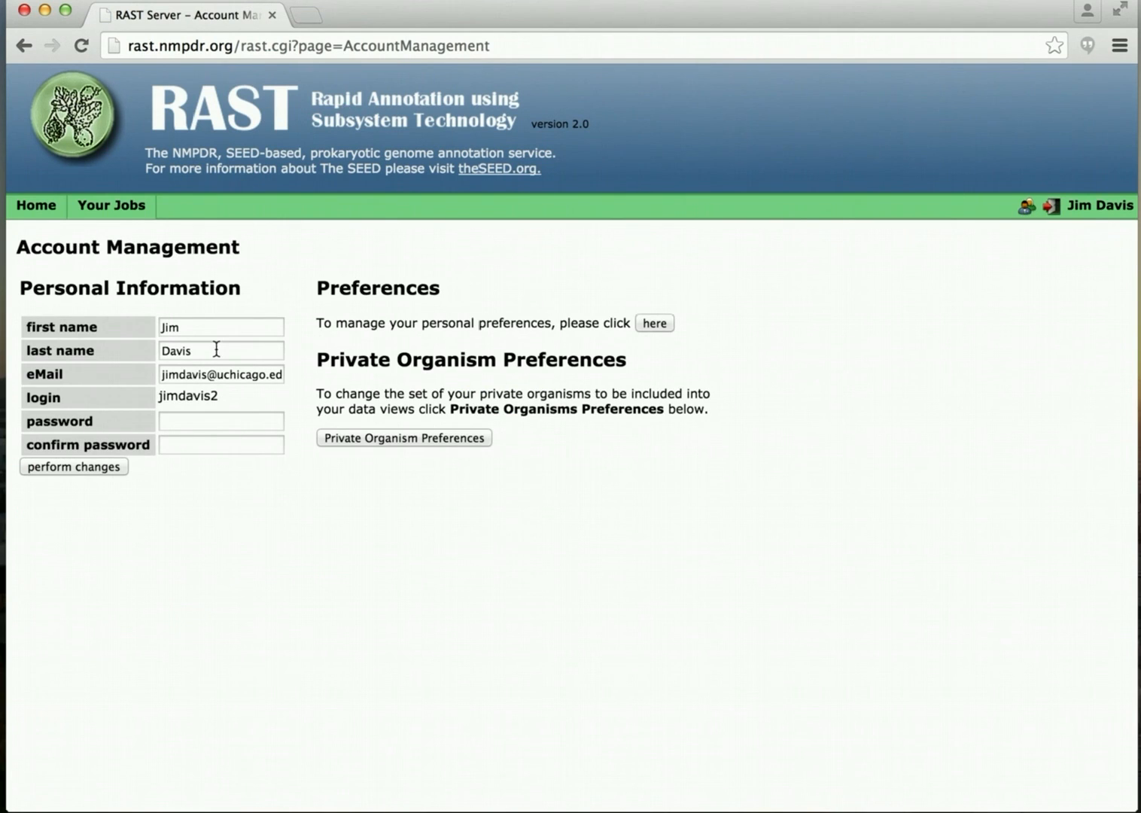
# Enter and confirm a new account password, save the change, then return to Home.
pyautogui.click(192, 421)
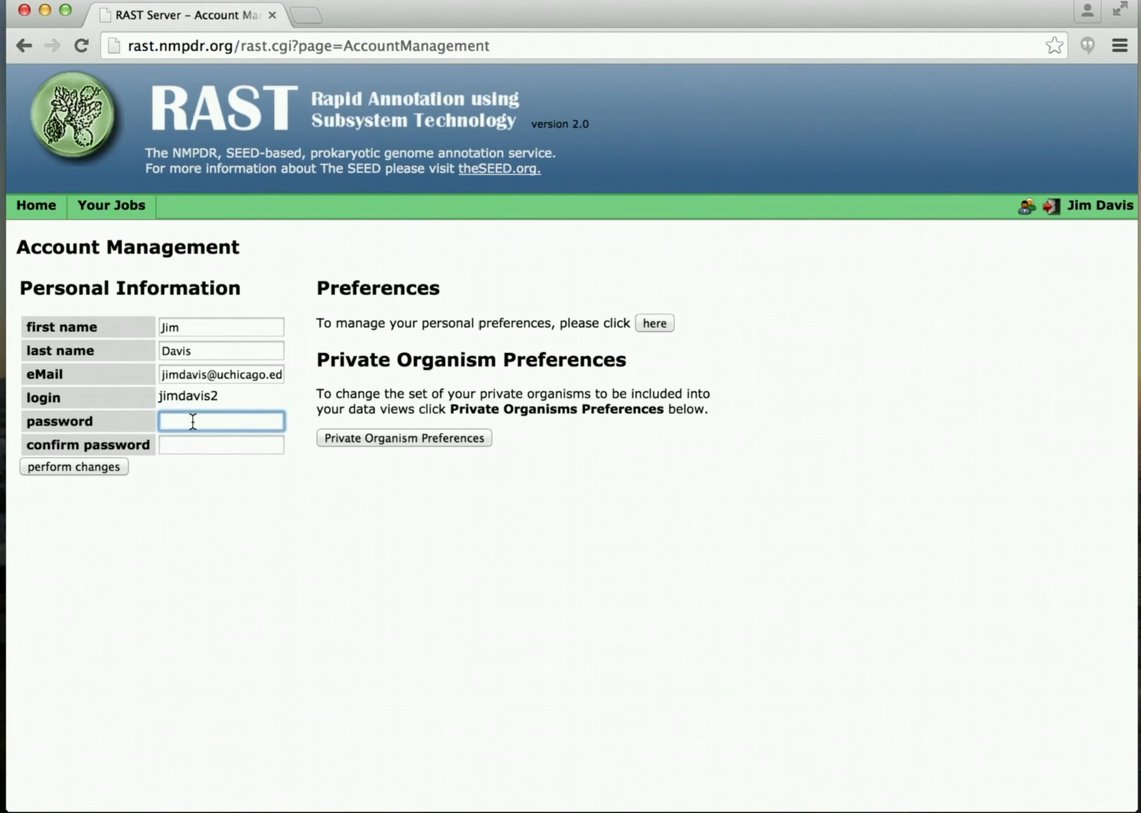
pyautogui.write('••••••••••••')
pyautogui.press('Tab')
pyautogui.write('•••••••••••')
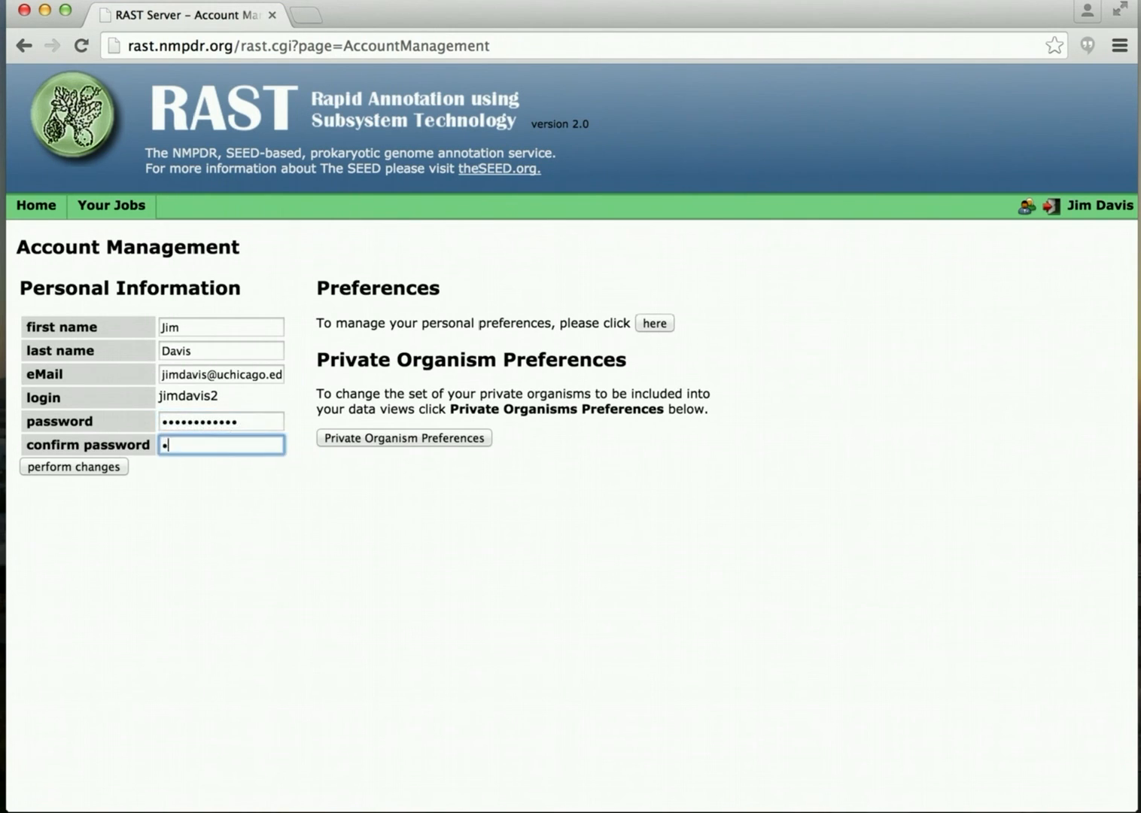
pyautogui.write('•')
pyautogui.click(72, 467)
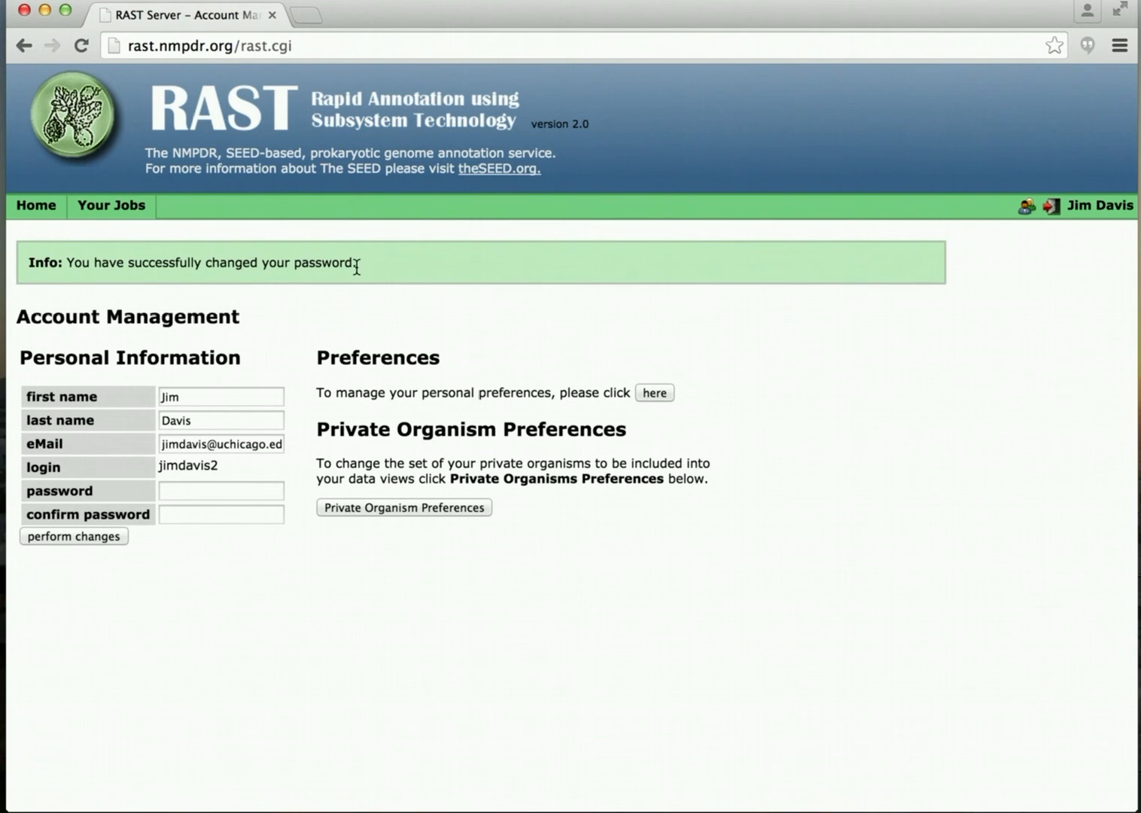
pyautogui.click(34, 207)
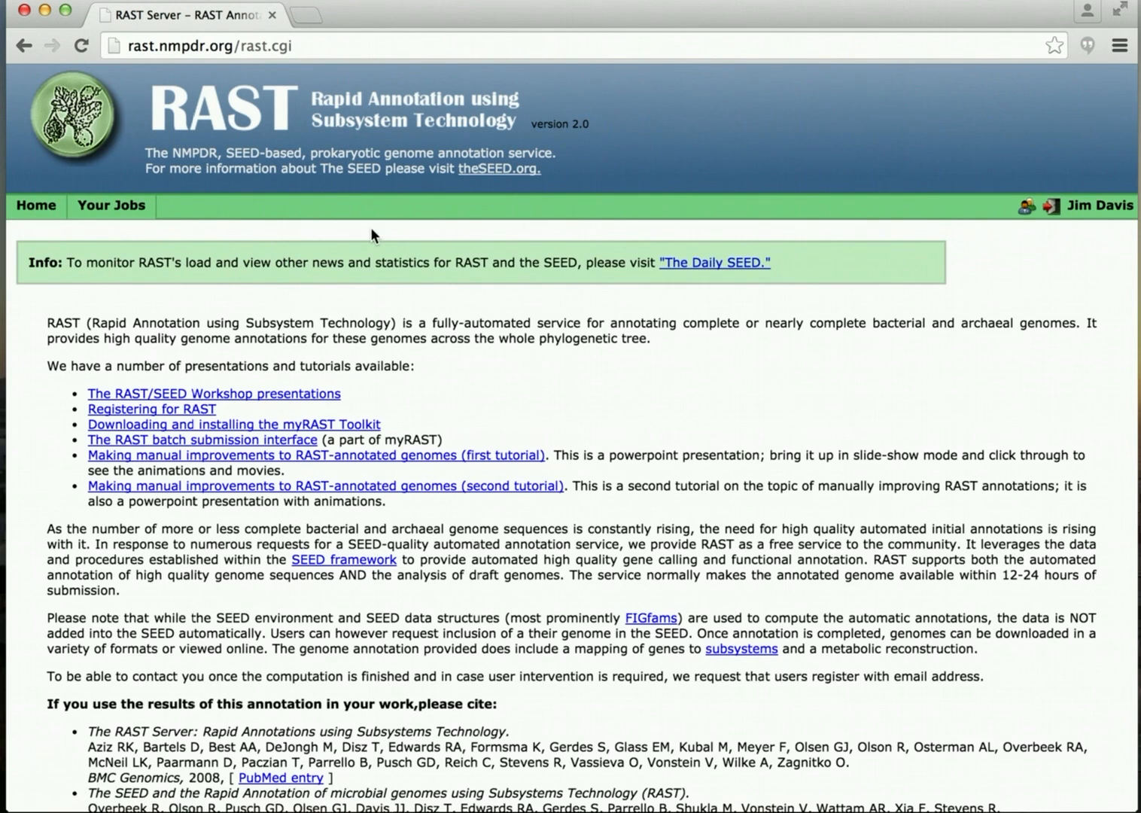
# Scroll through the RAST home page and go to the Jobs Overview.
pyautogui.scroll(-5, 370, 227)
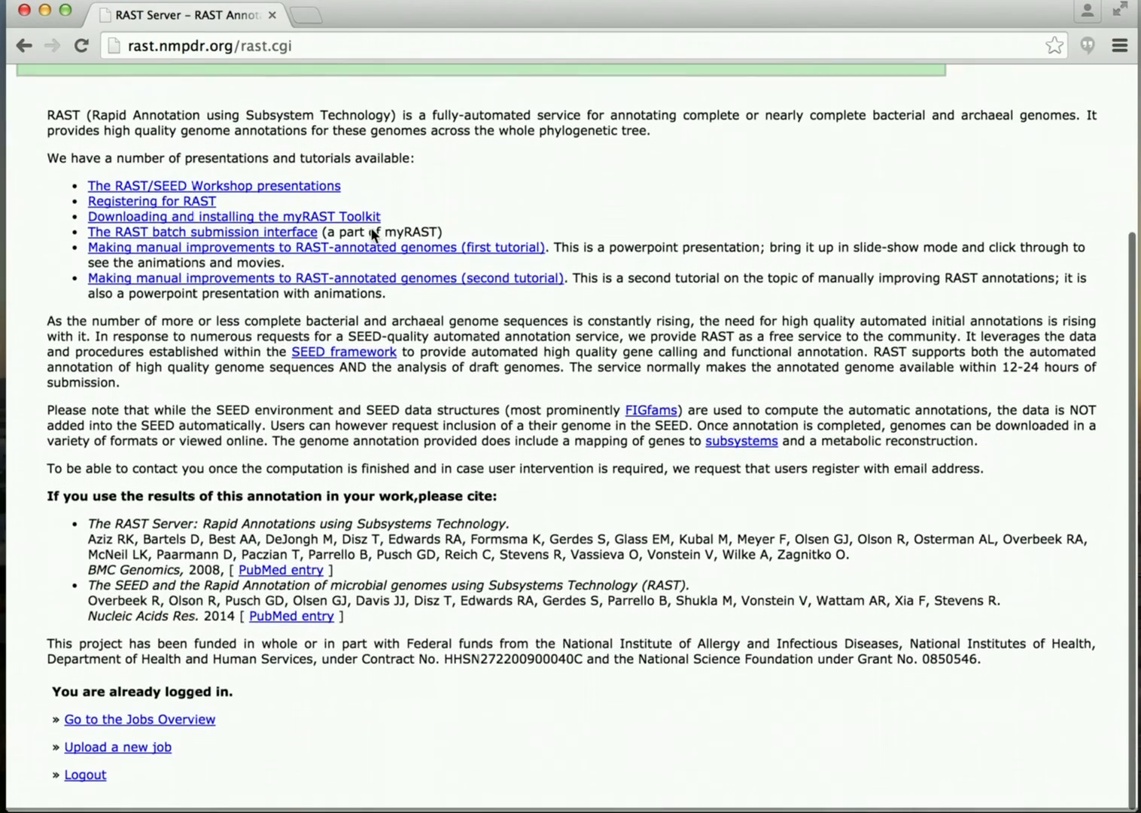
pyautogui.scroll(5, 371, 228)
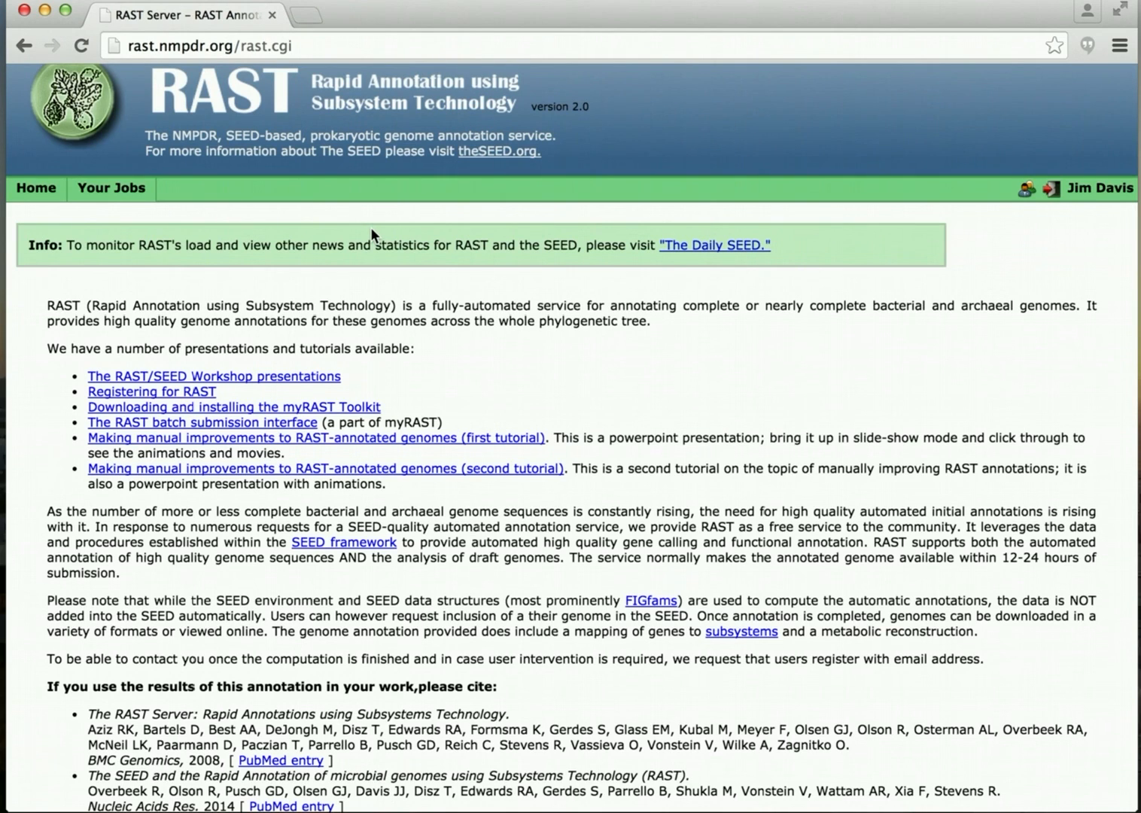
pyautogui.scroll(-3, 371, 228)
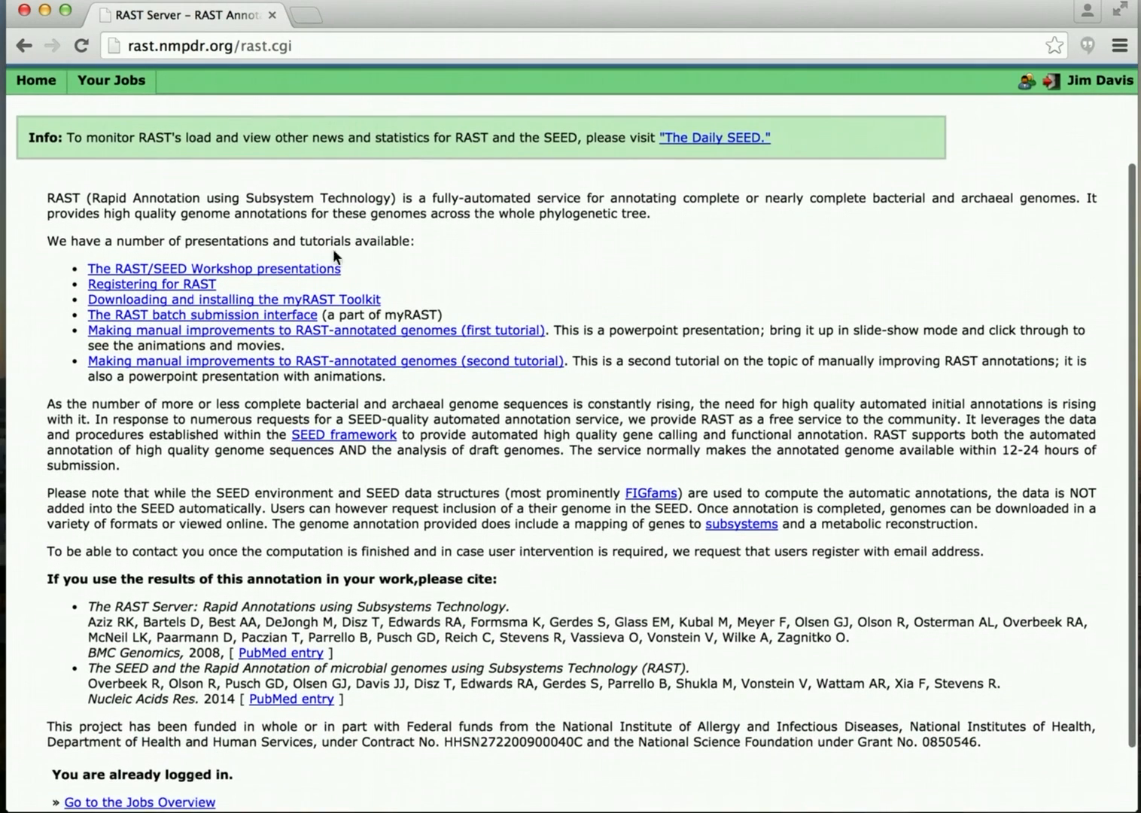
pyautogui.scroll(-1, 265, 281)
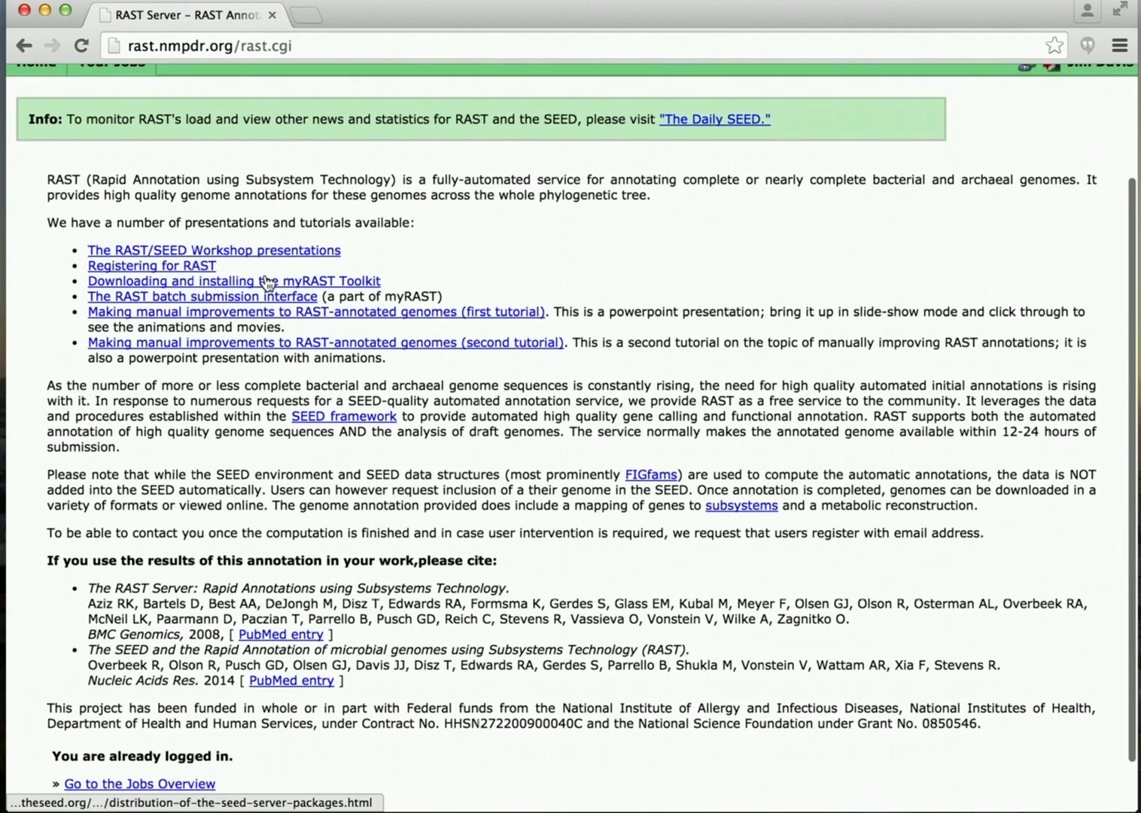
pyautogui.scroll(-2, 265, 282)
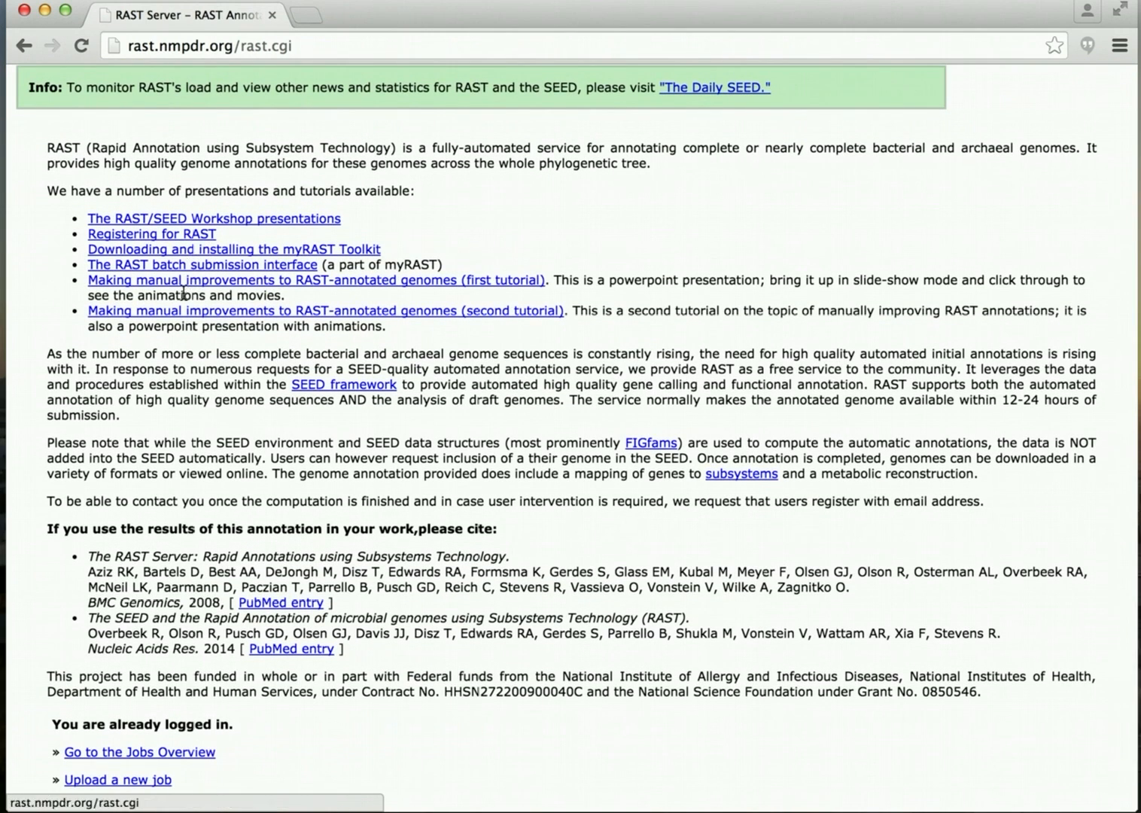
pyautogui.scroll(-2, 188, 301)
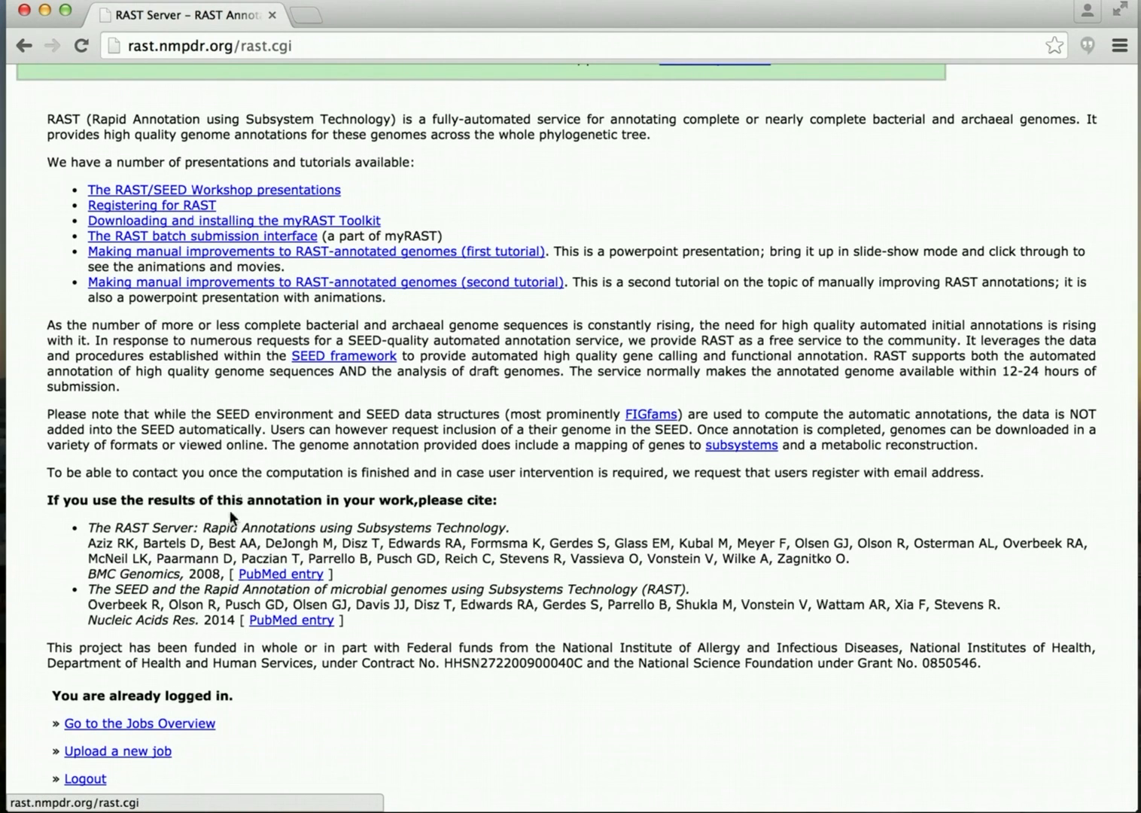
pyautogui.click(156, 723)
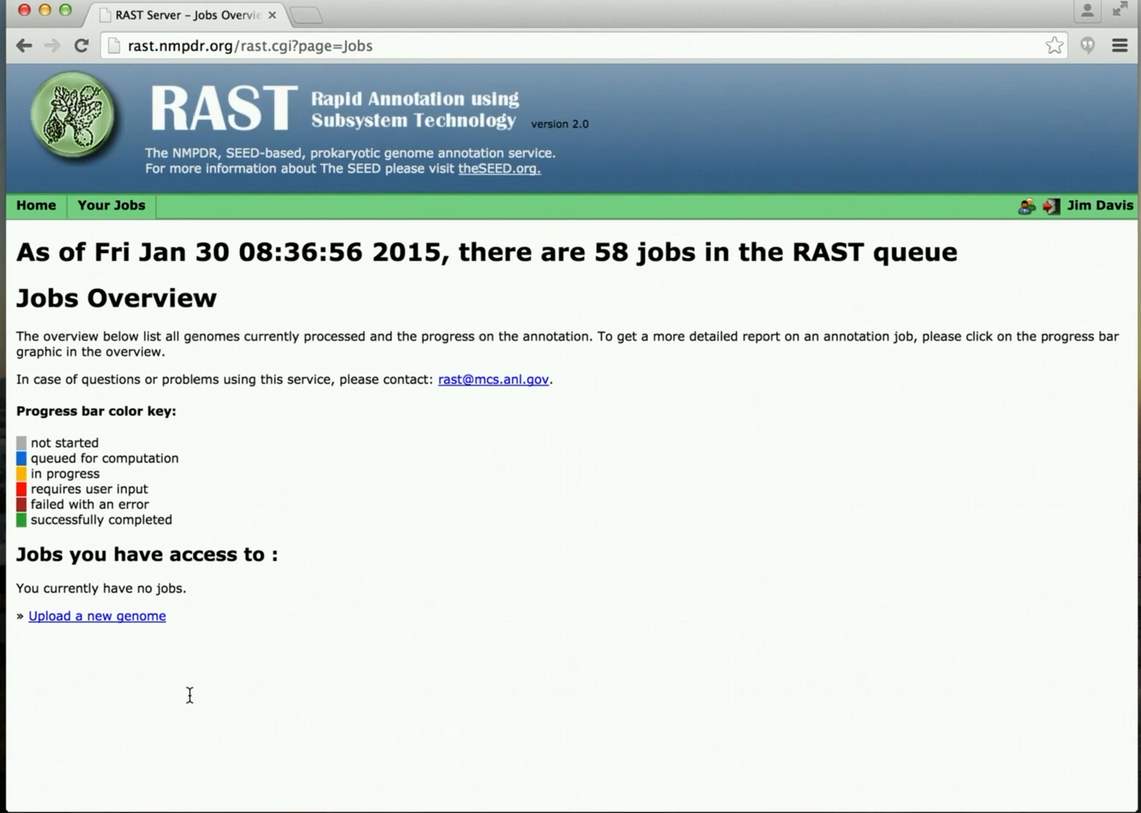
# Review the empty Jobs Overview, then start a new Chrome window with its address bar active.
pyautogui.scroll(-1, 214, 659)
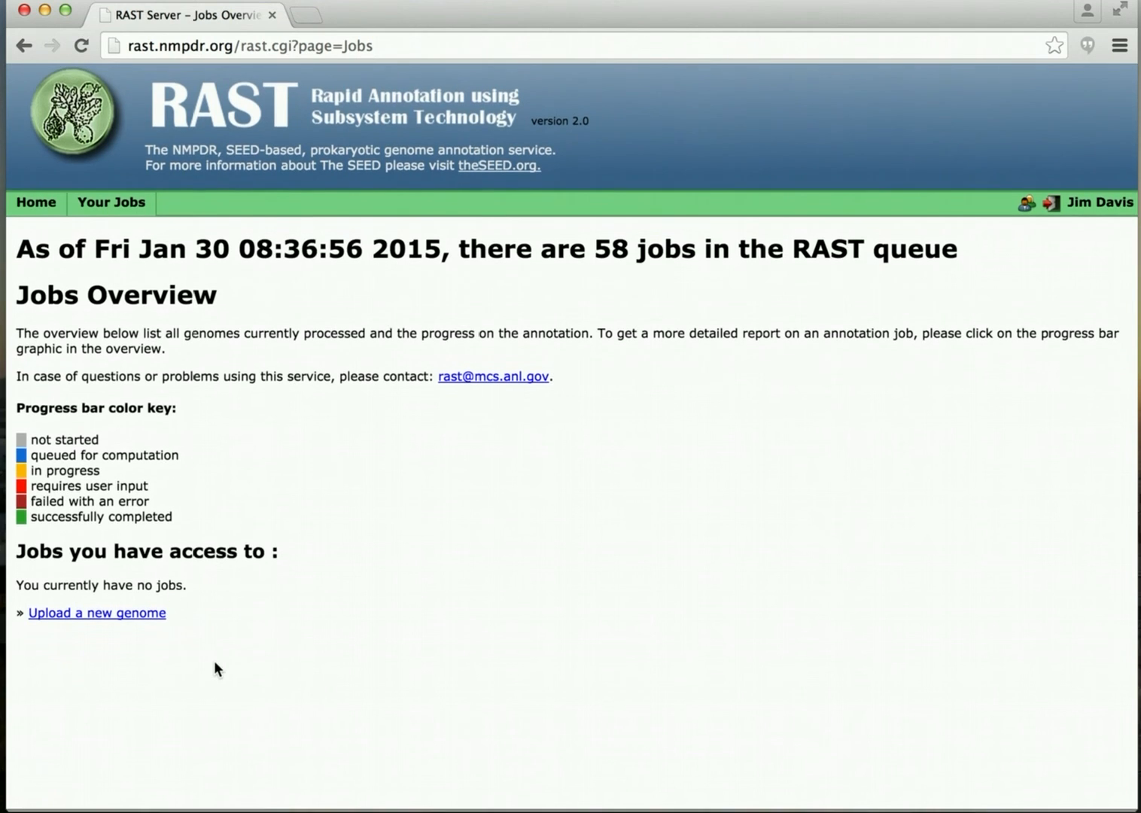
pyautogui.scroll(1, 214, 659)
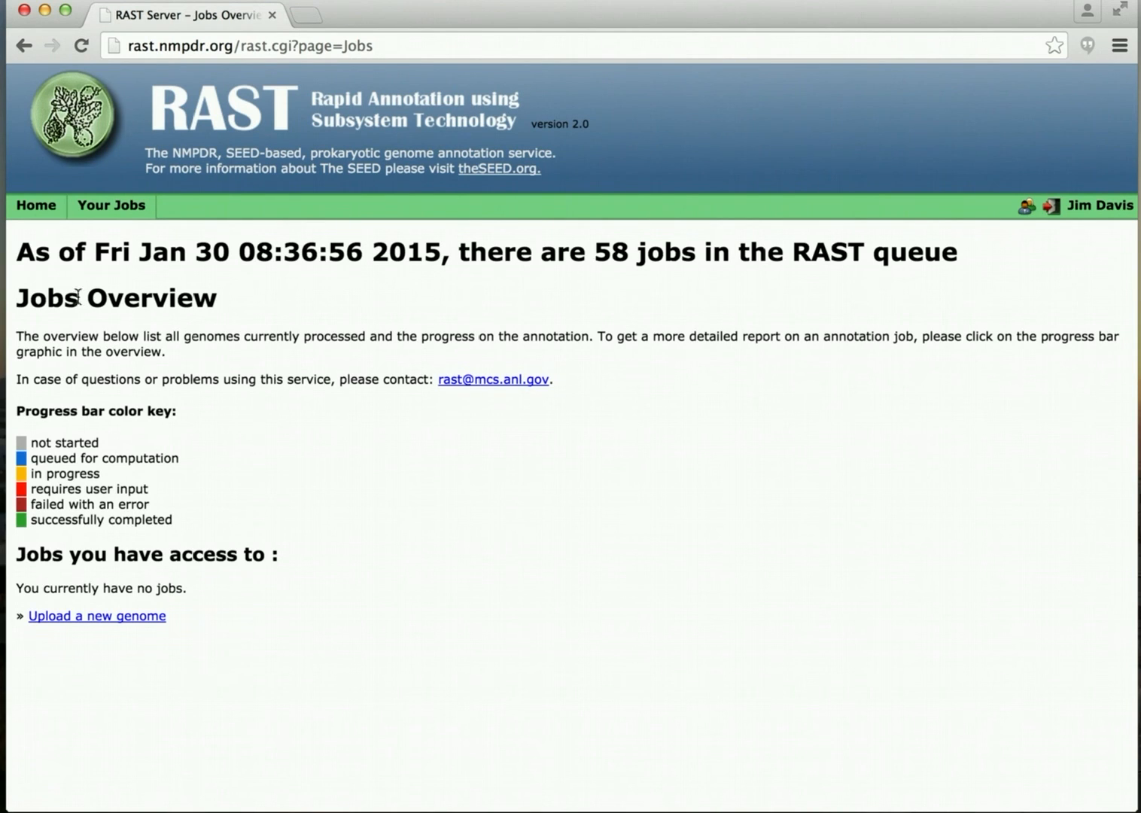
pyautogui.moveTo(18, 248); pyautogui.dragTo(961, 239)
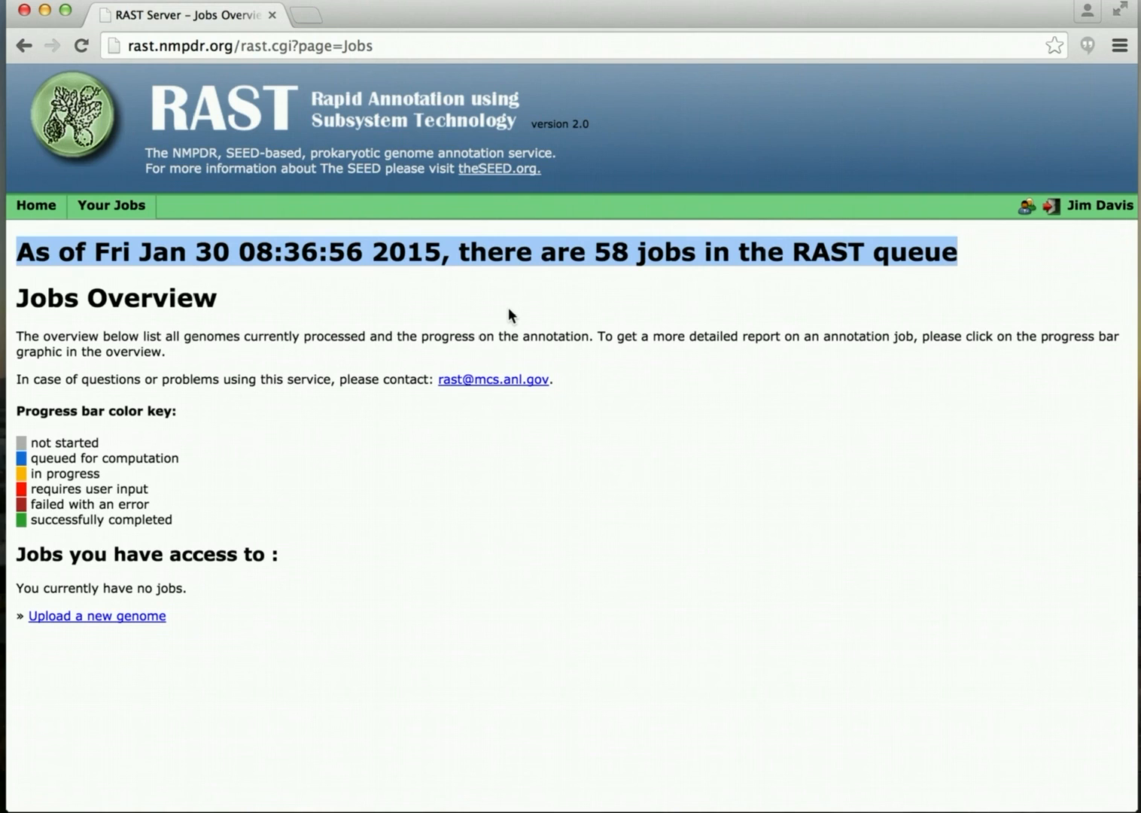
pyautogui.press('super+n')
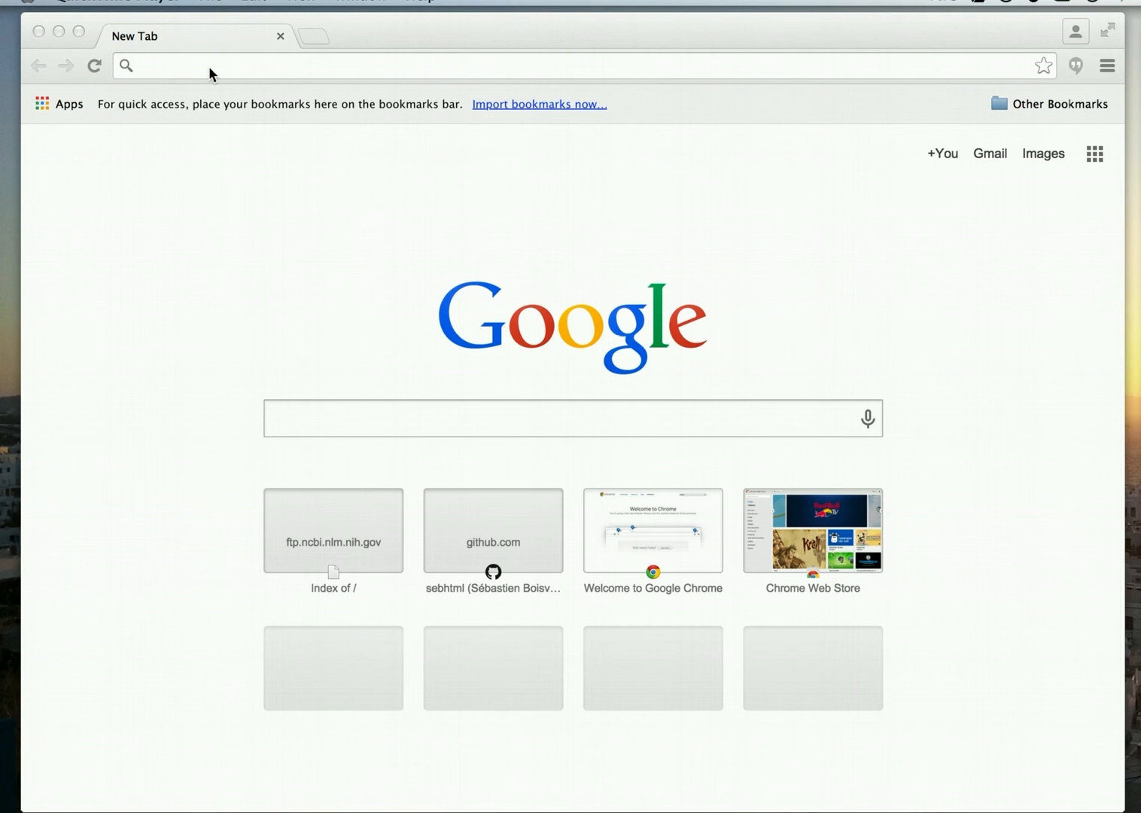
pyautogui.click(210, 67)
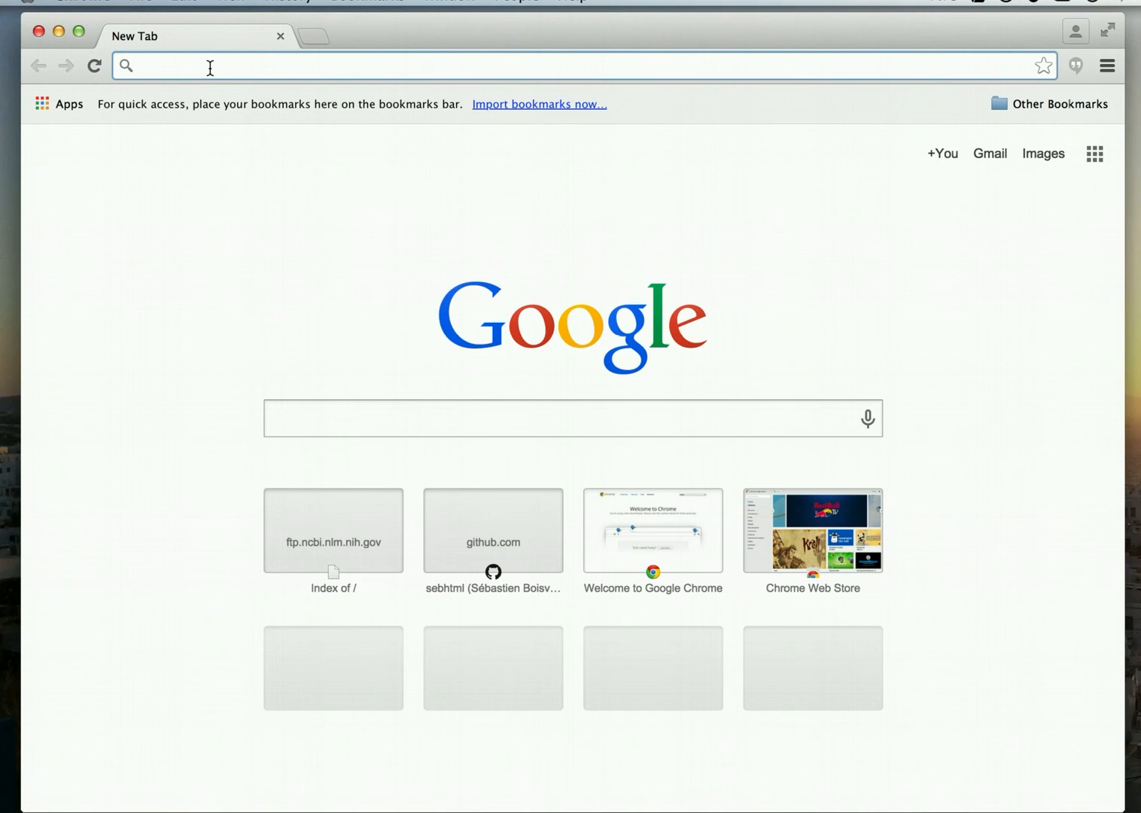
# Enter the NCBI FTP address for the Escherichia coli K-12 MG1655 genome folder.
pyautogui.write('ftp')
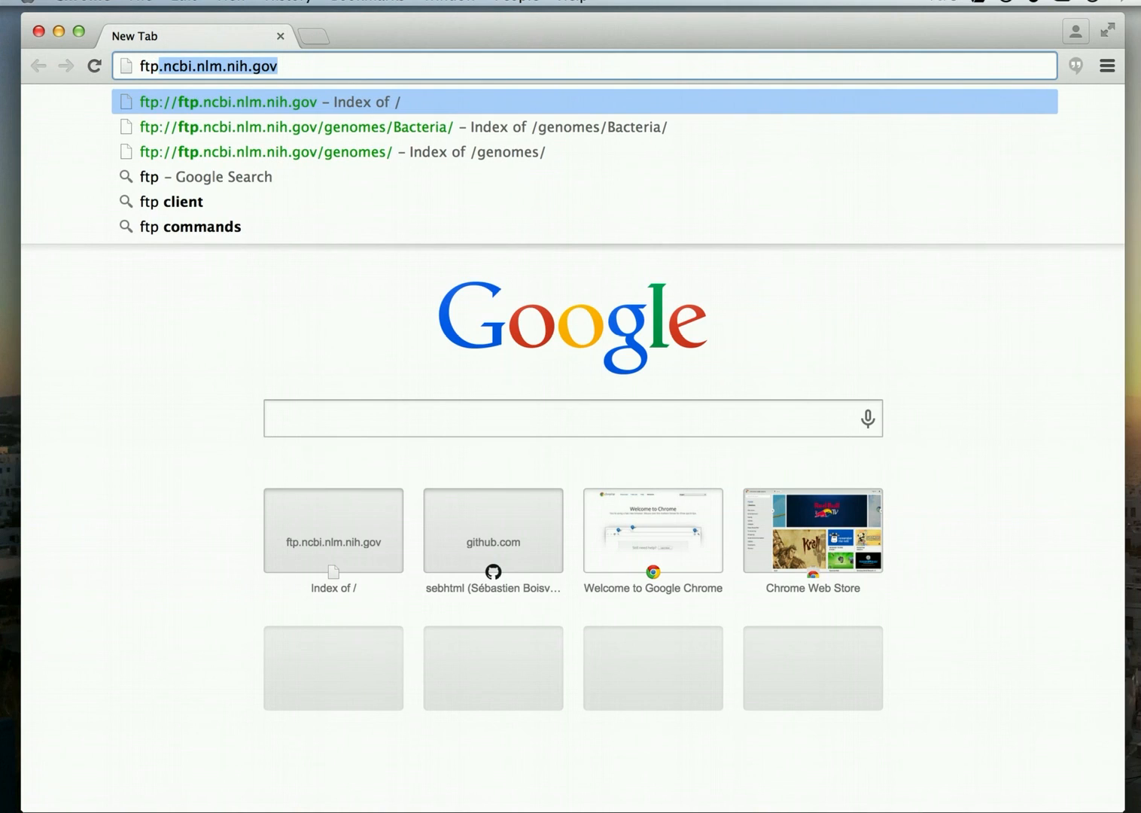
pyautogui.write(':/')
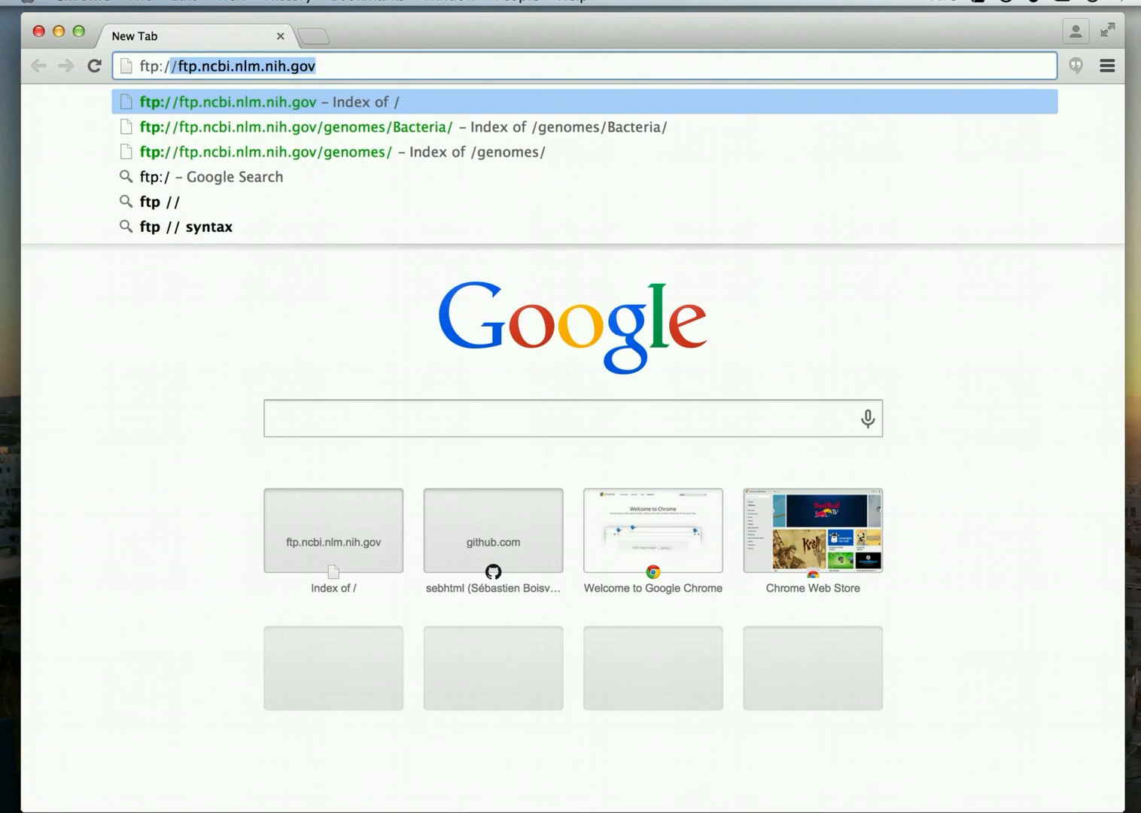
pyautogui.write('/ftp')
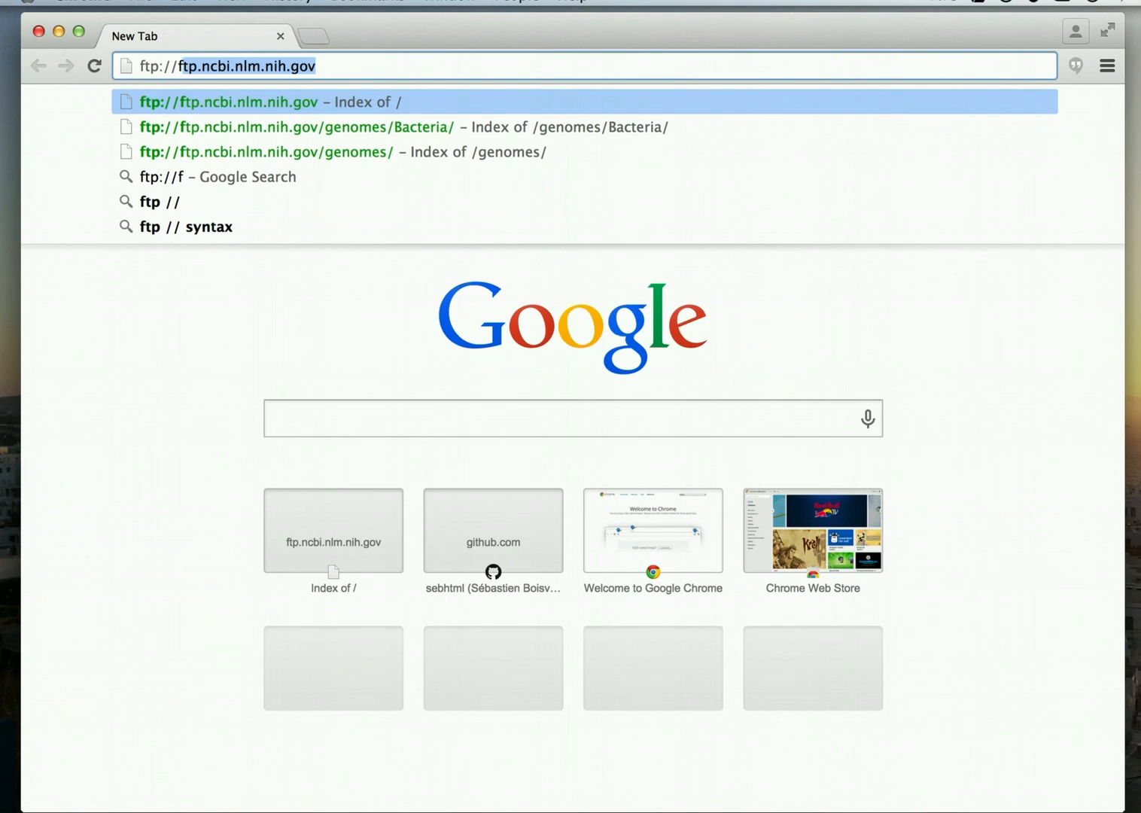
pyautogui.write('.')
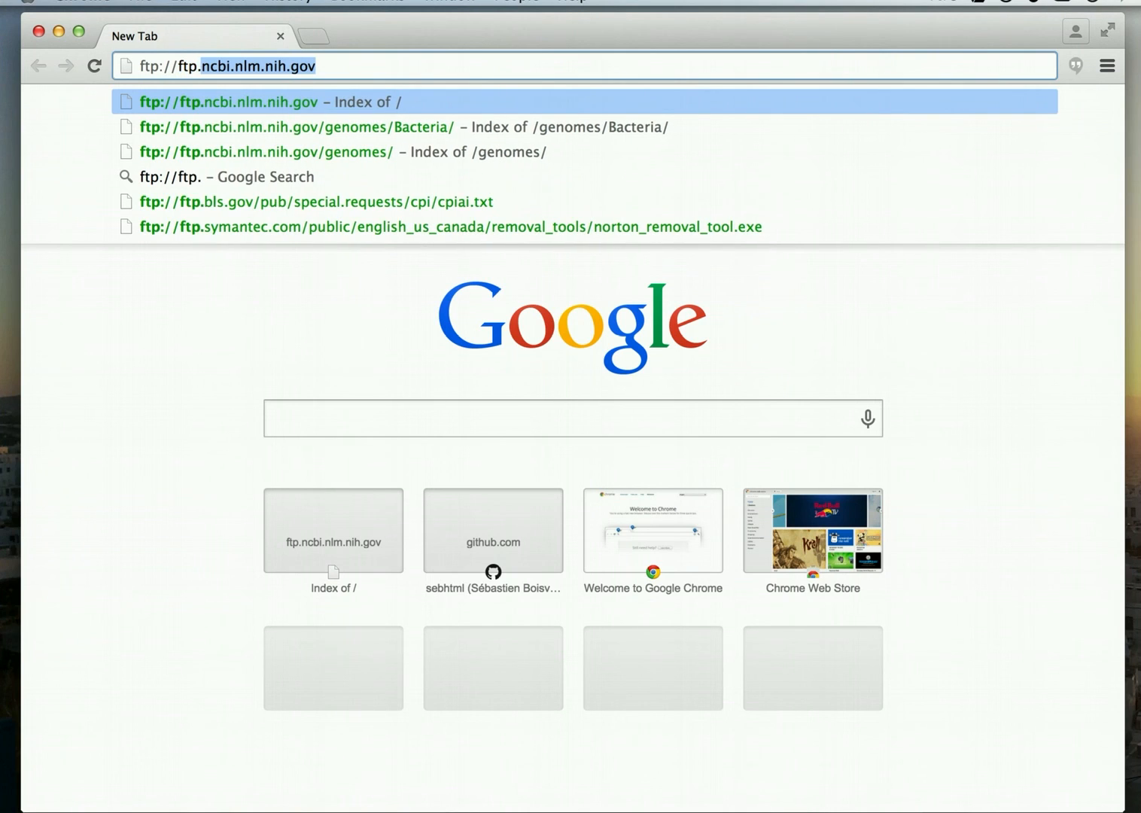
pyautogui.write('ncbi')
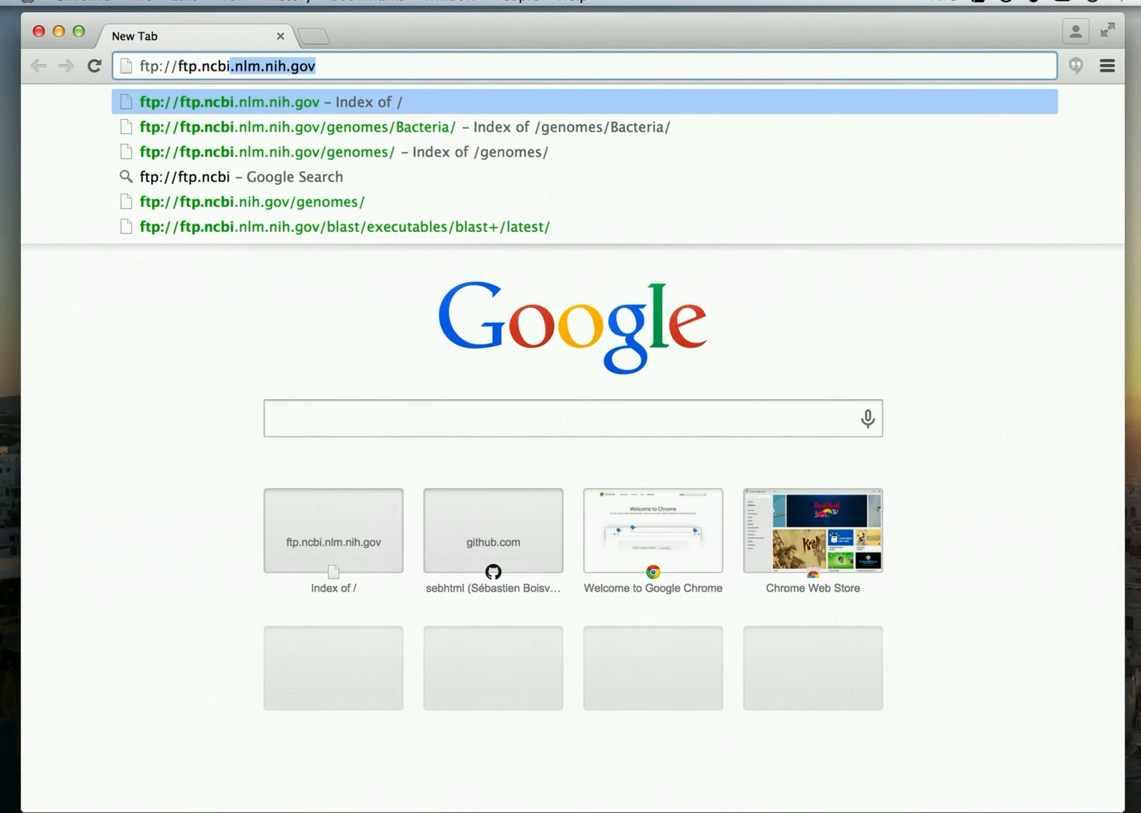
pyautogui.write('.nlm')
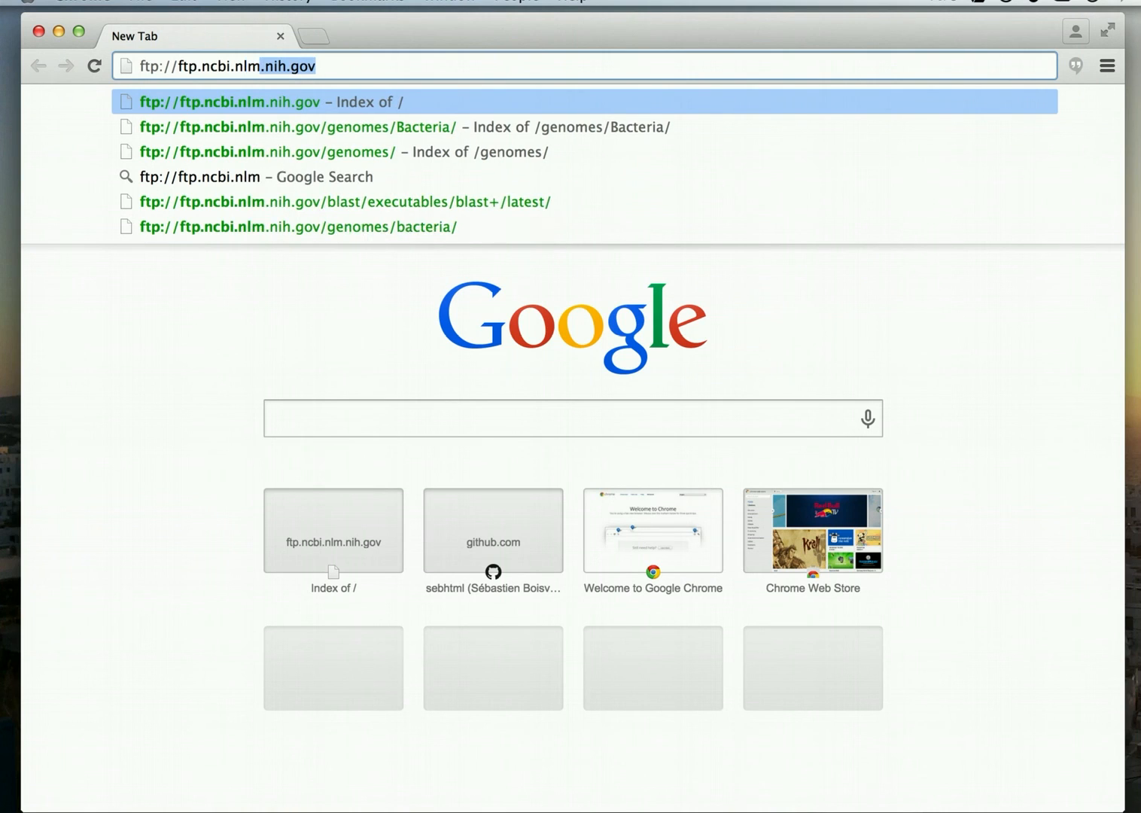
pyautogui.write('.nih.')
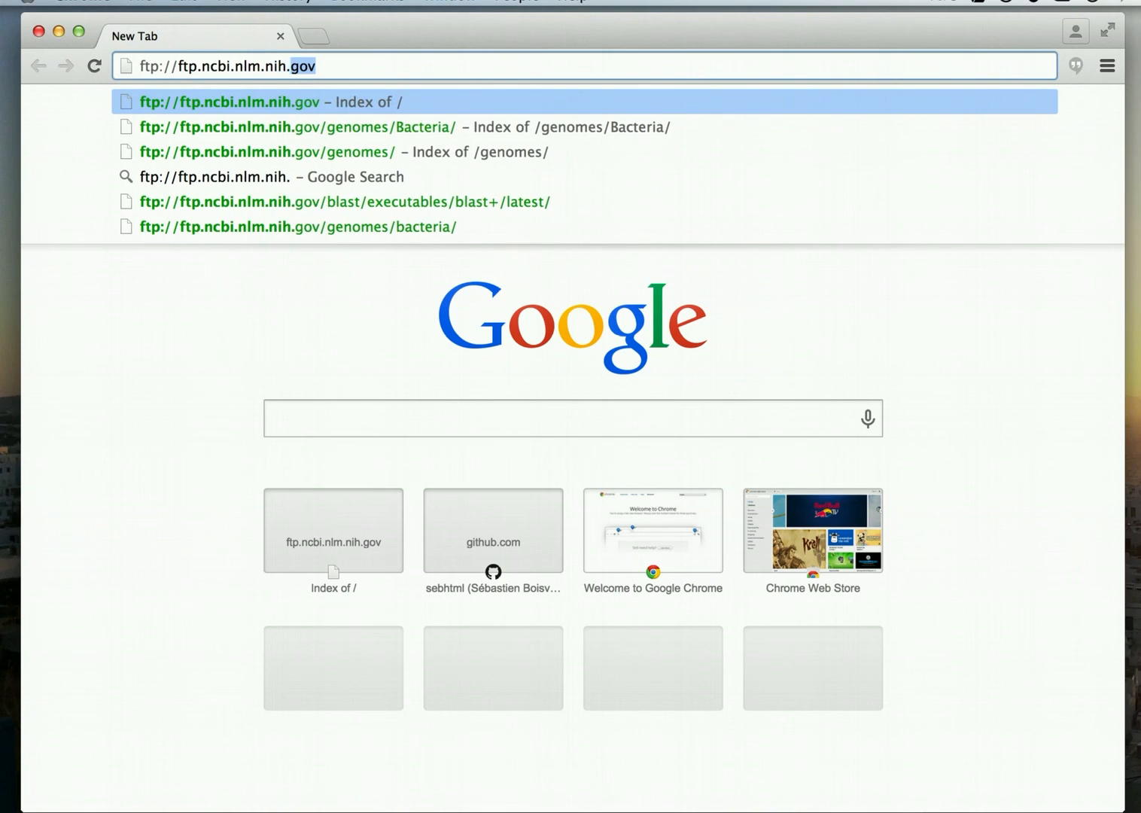
pyautogui.write('gov/')
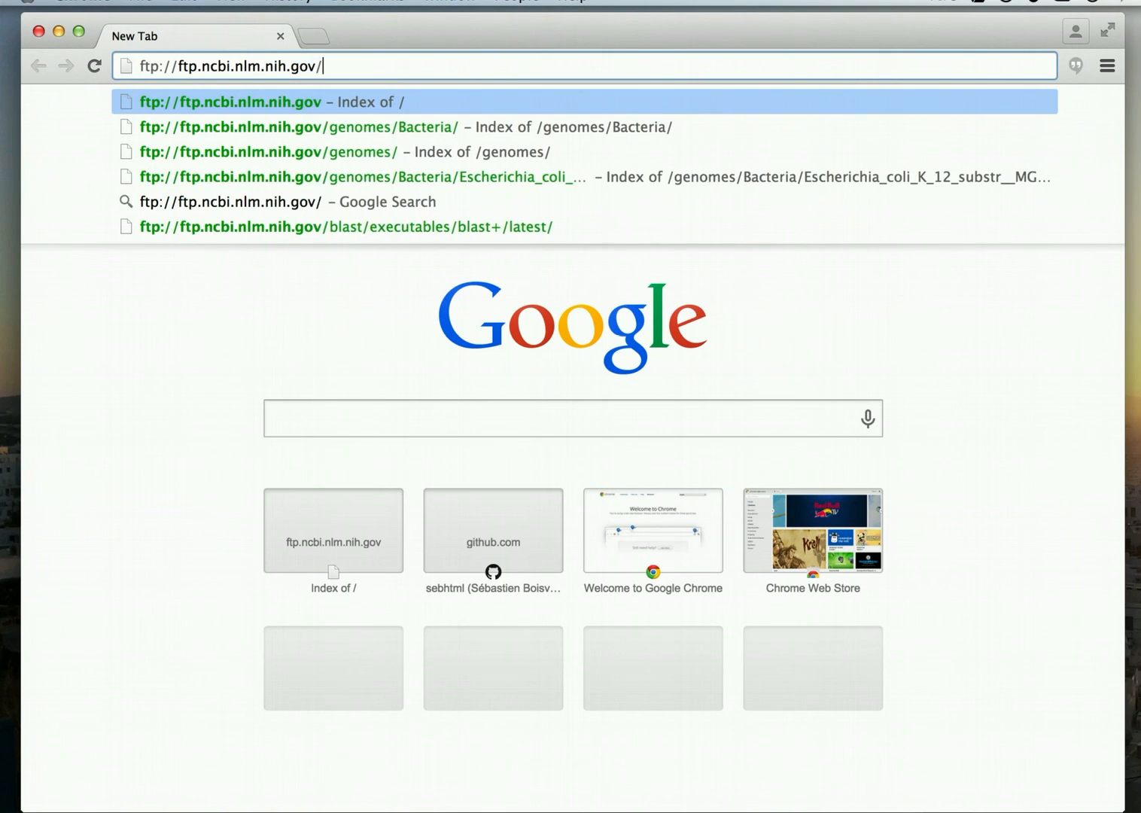
pyautogui.write('ge')
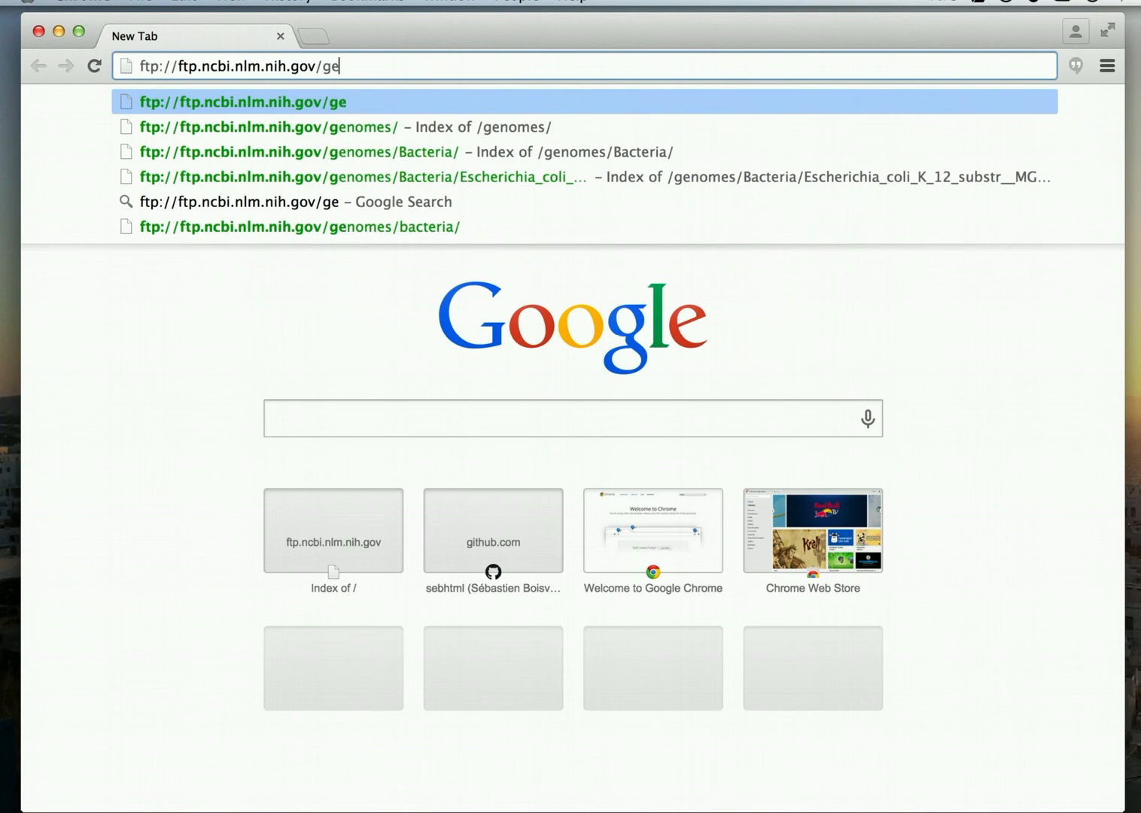
pyautogui.write('nomes')
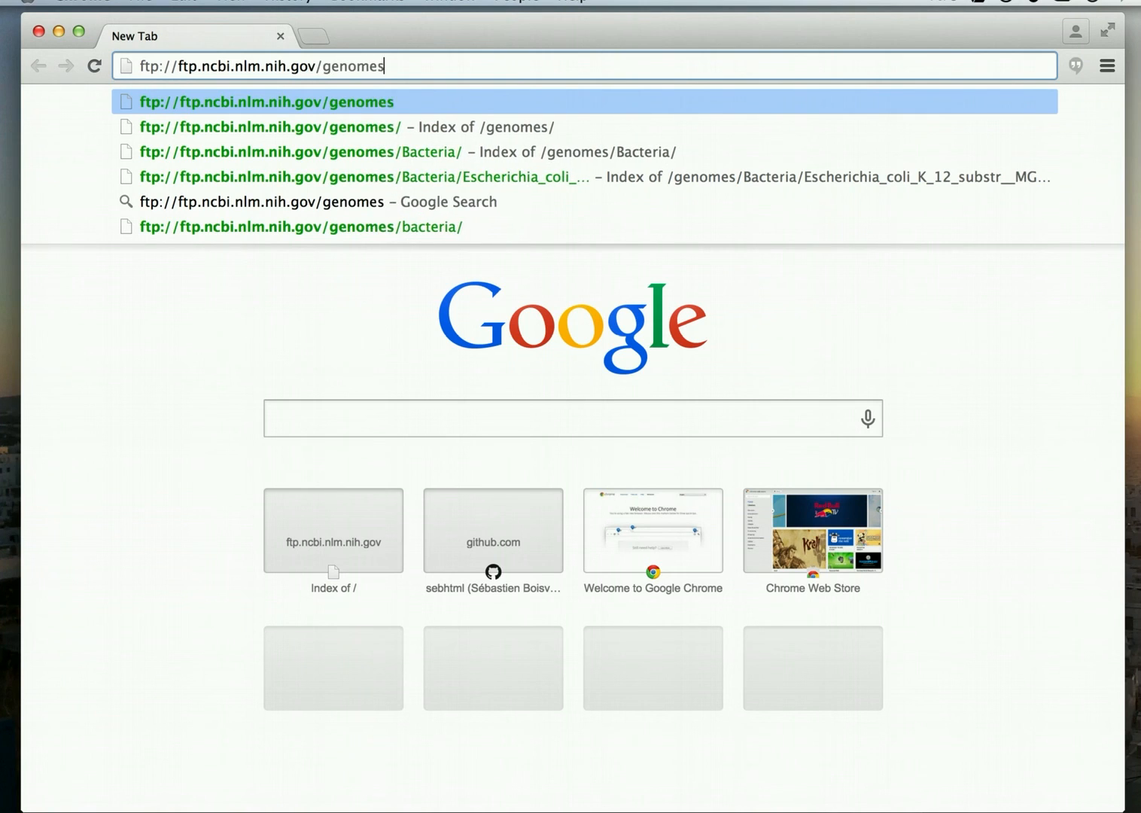
pyautogui.write('/')
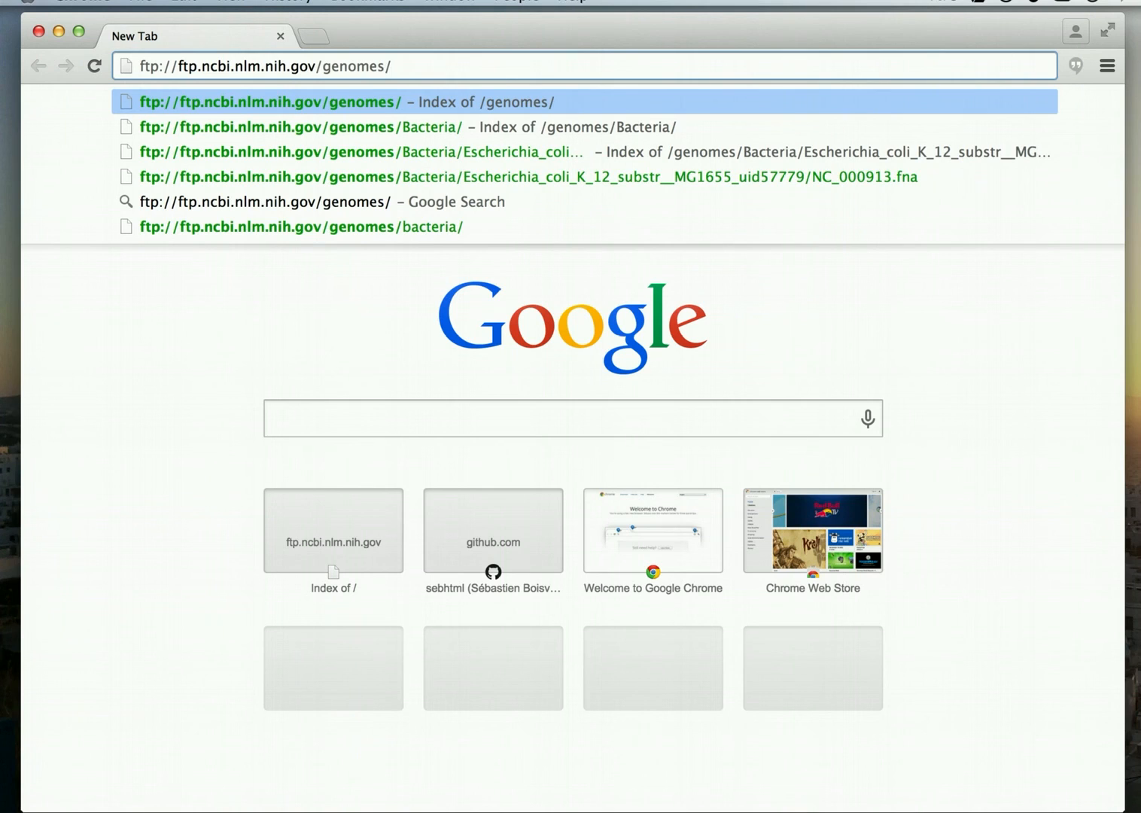
pyautogui.write('B')
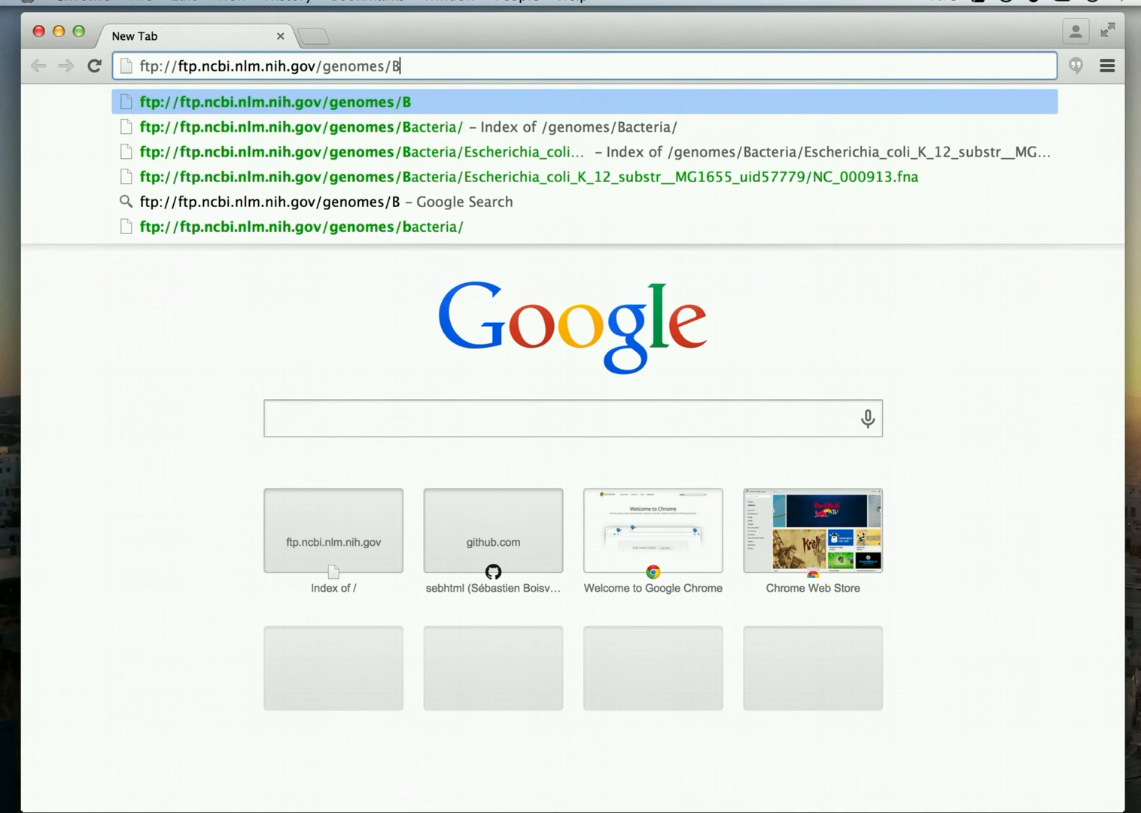
pyautogui.write('acter')
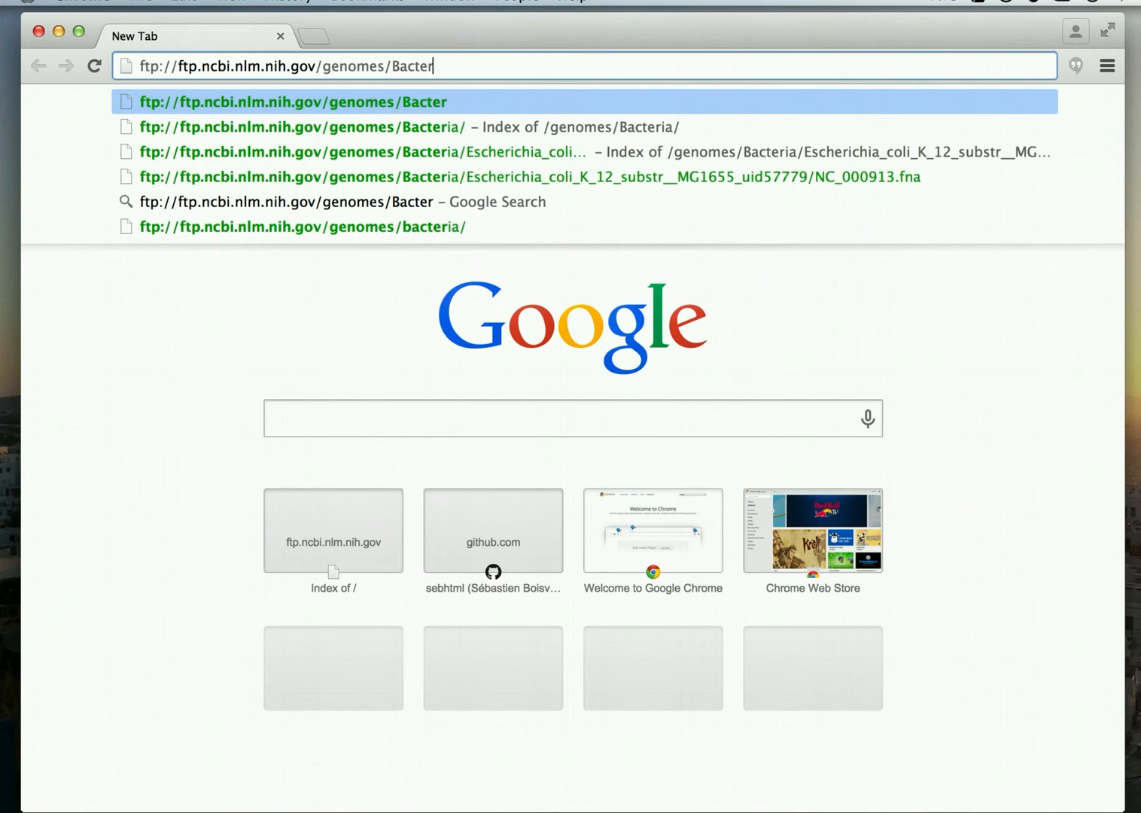
pyautogui.write('ia/')
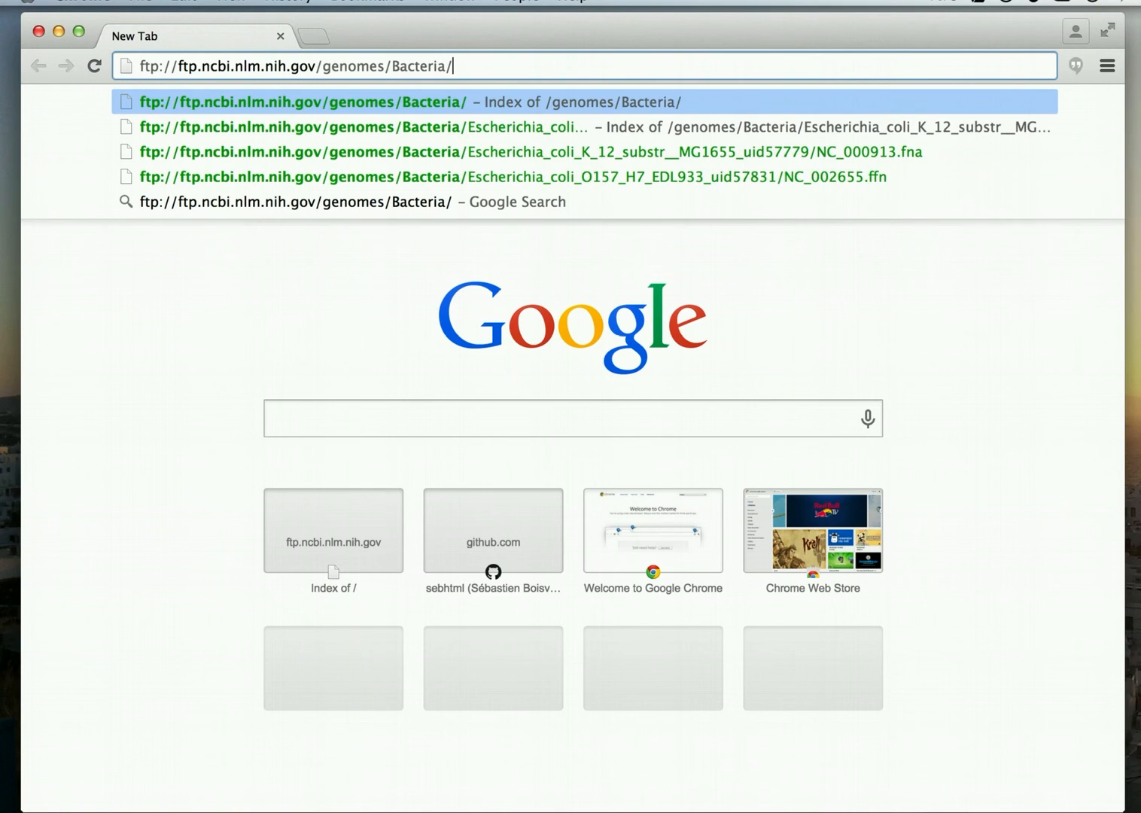
pyautogui.write('E')
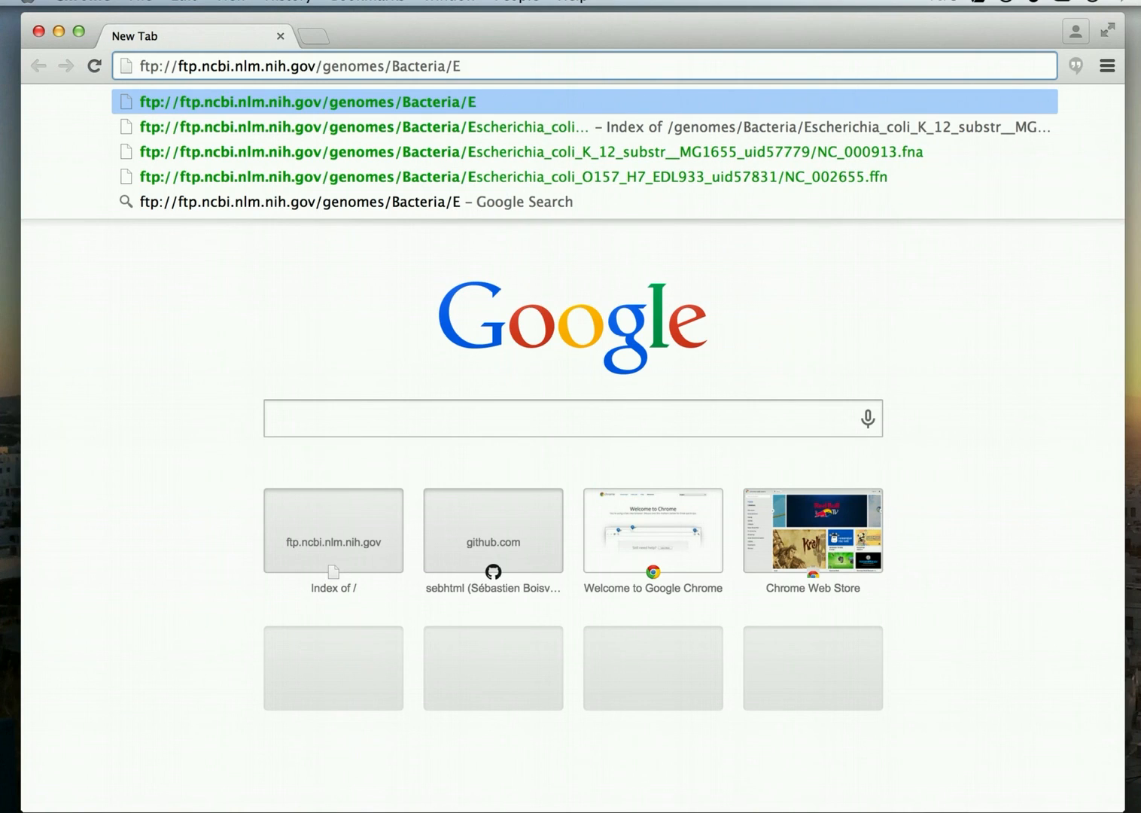
pyautogui.write('s')
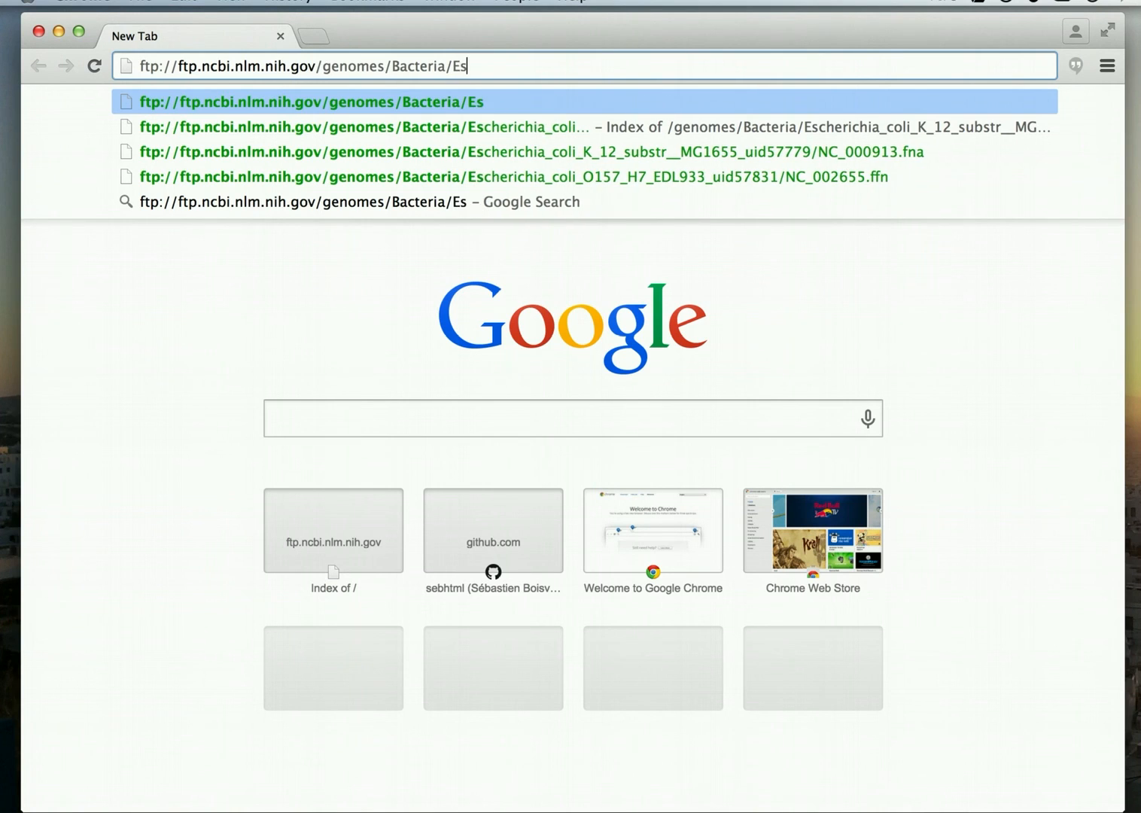
pyautogui.write('cheric')
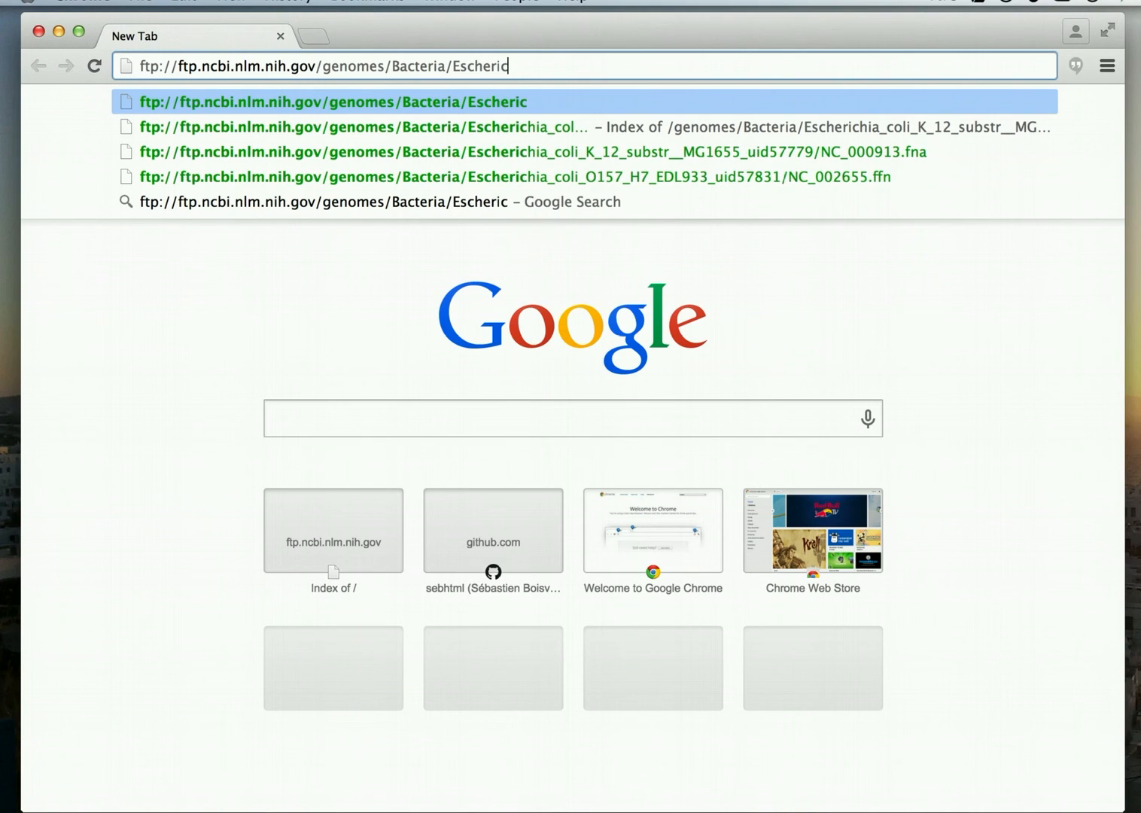
pyautogui.write('hia_')
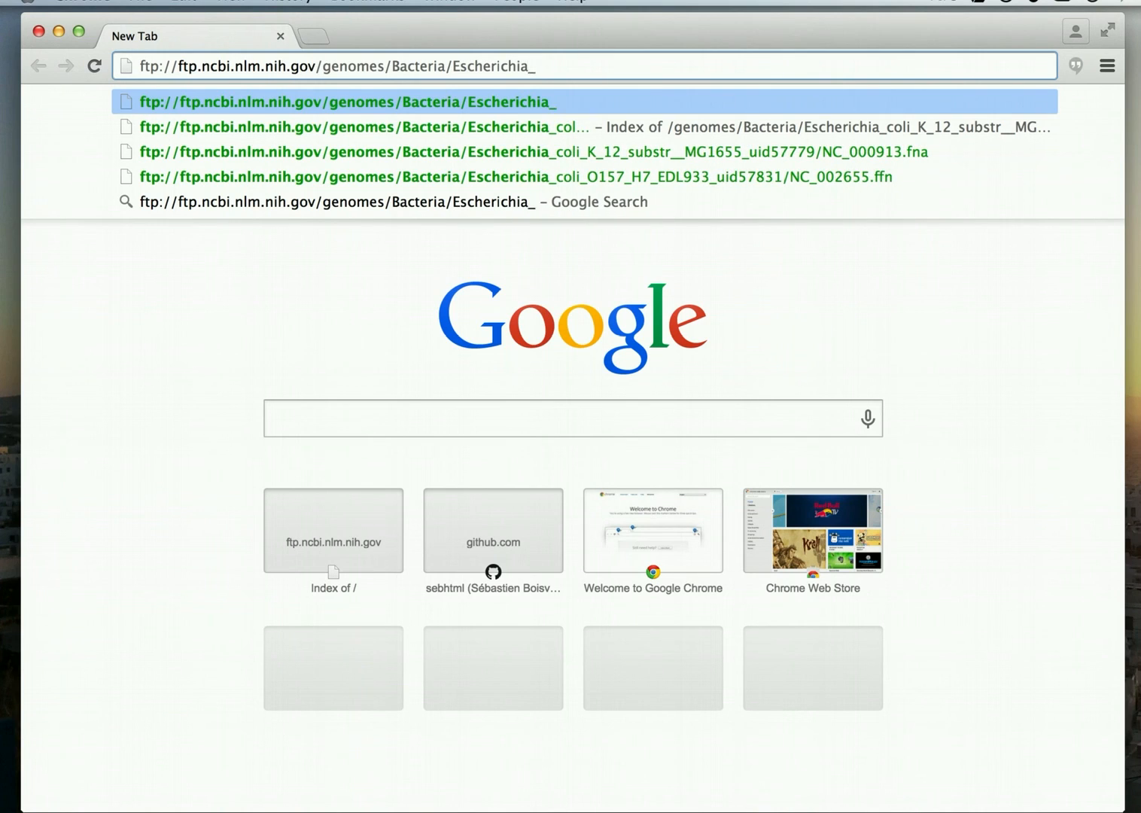
pyautogui.write('coli')
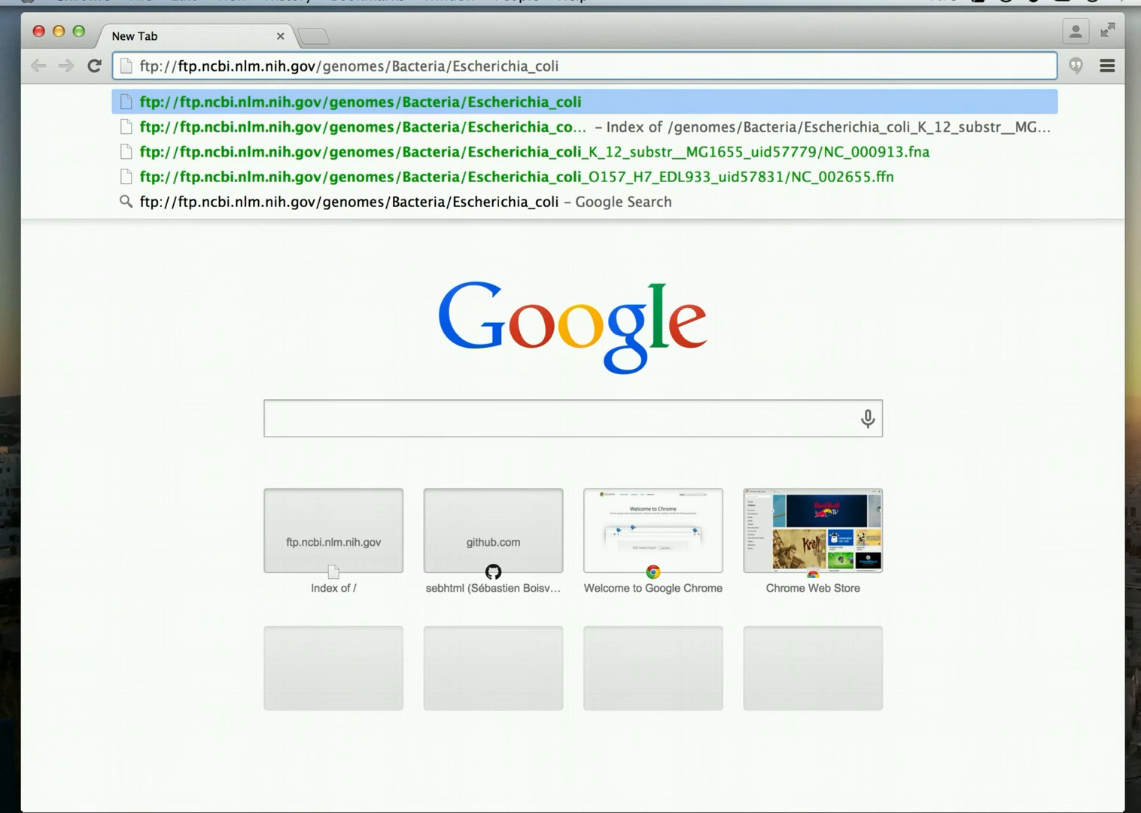
pyautogui.write('_')
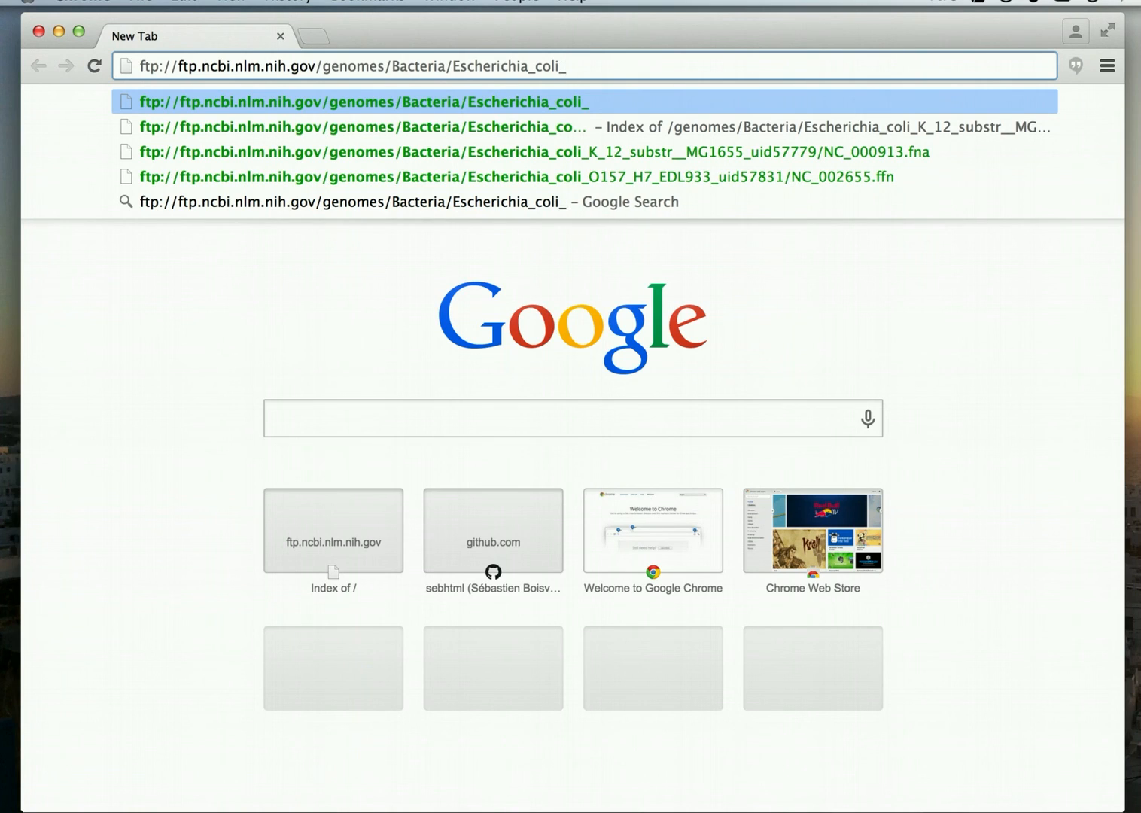
pyautogui.write('K_')
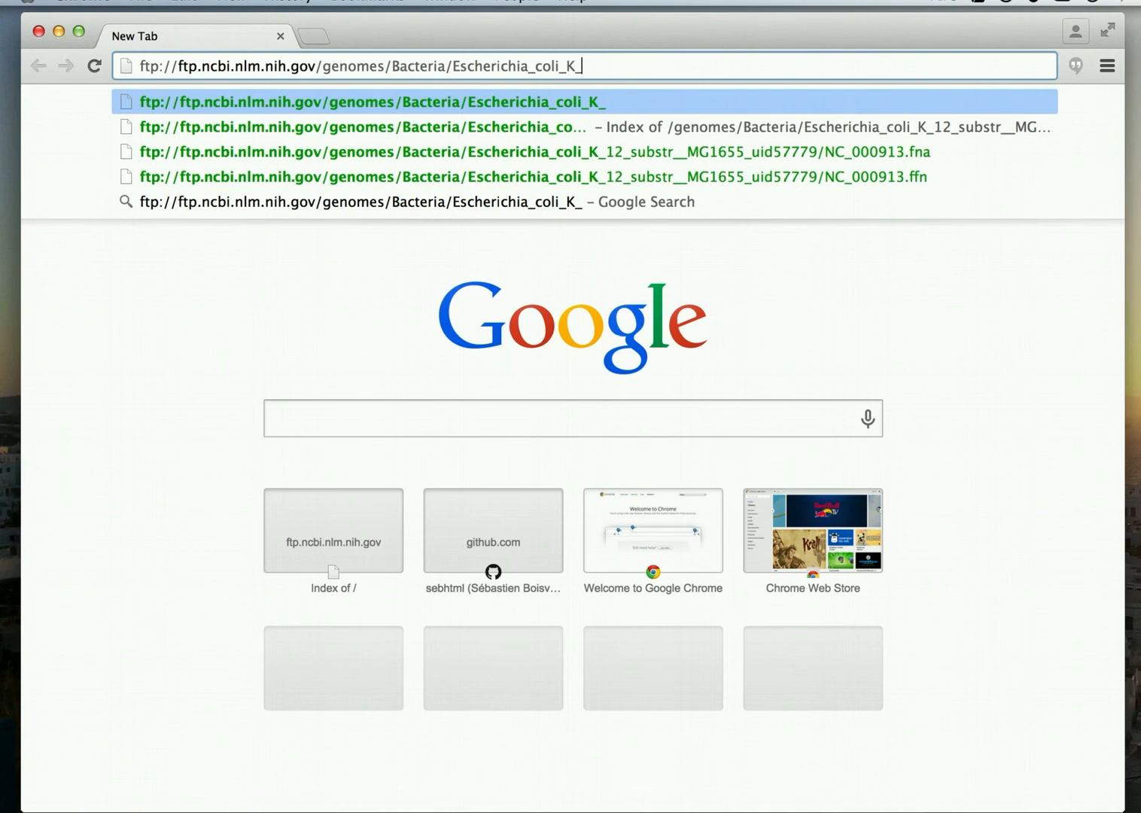
pyautogui.write('12')
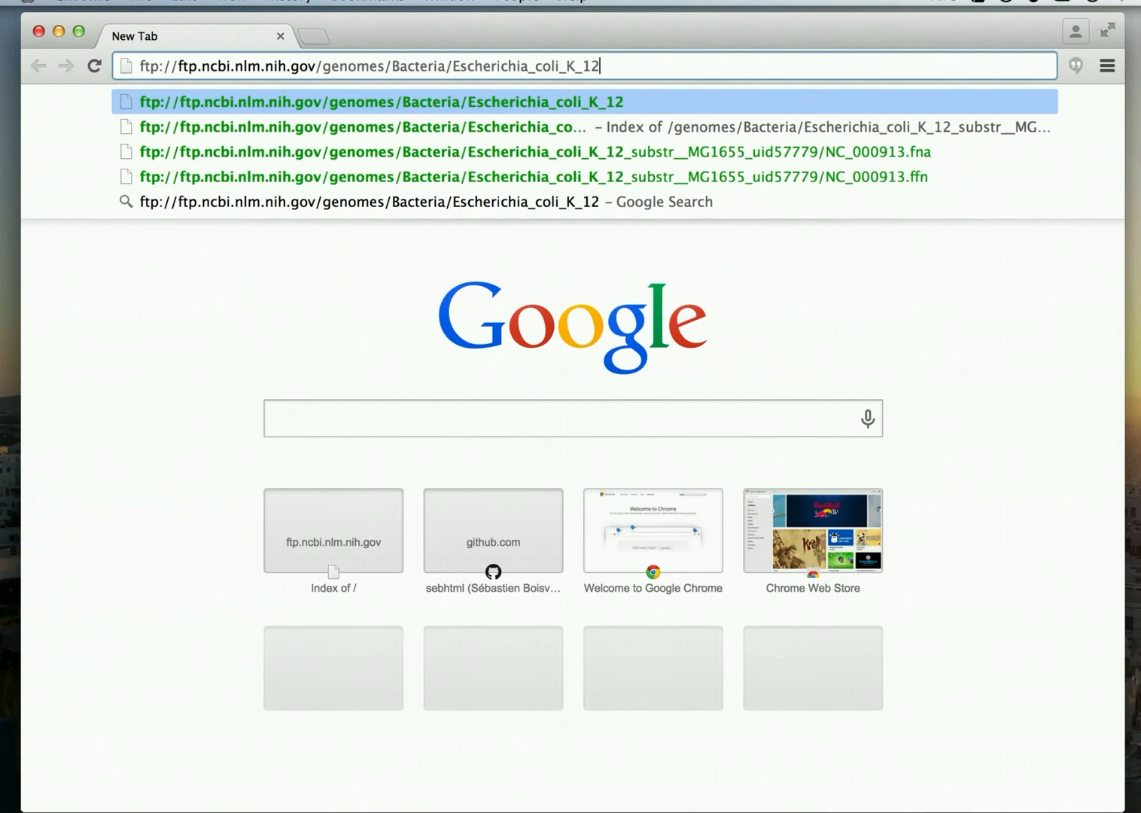
pyautogui.write('_')
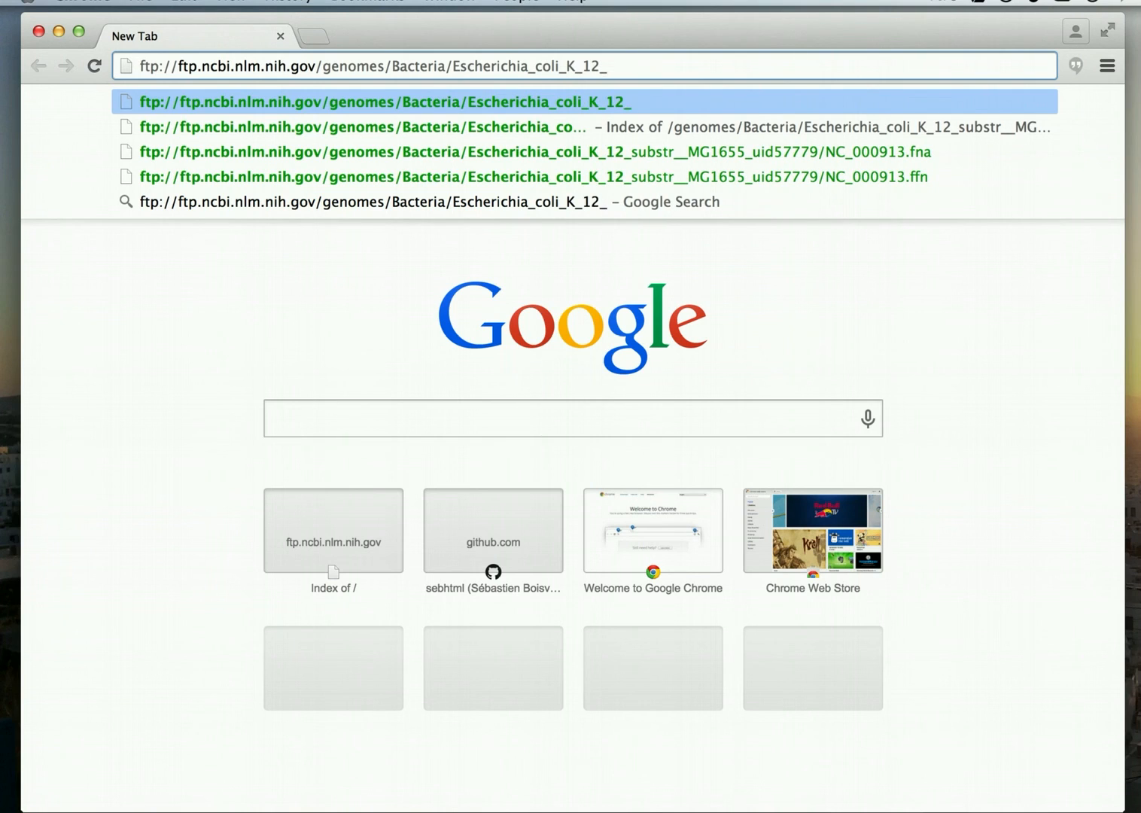
pyautogui.write('subst')
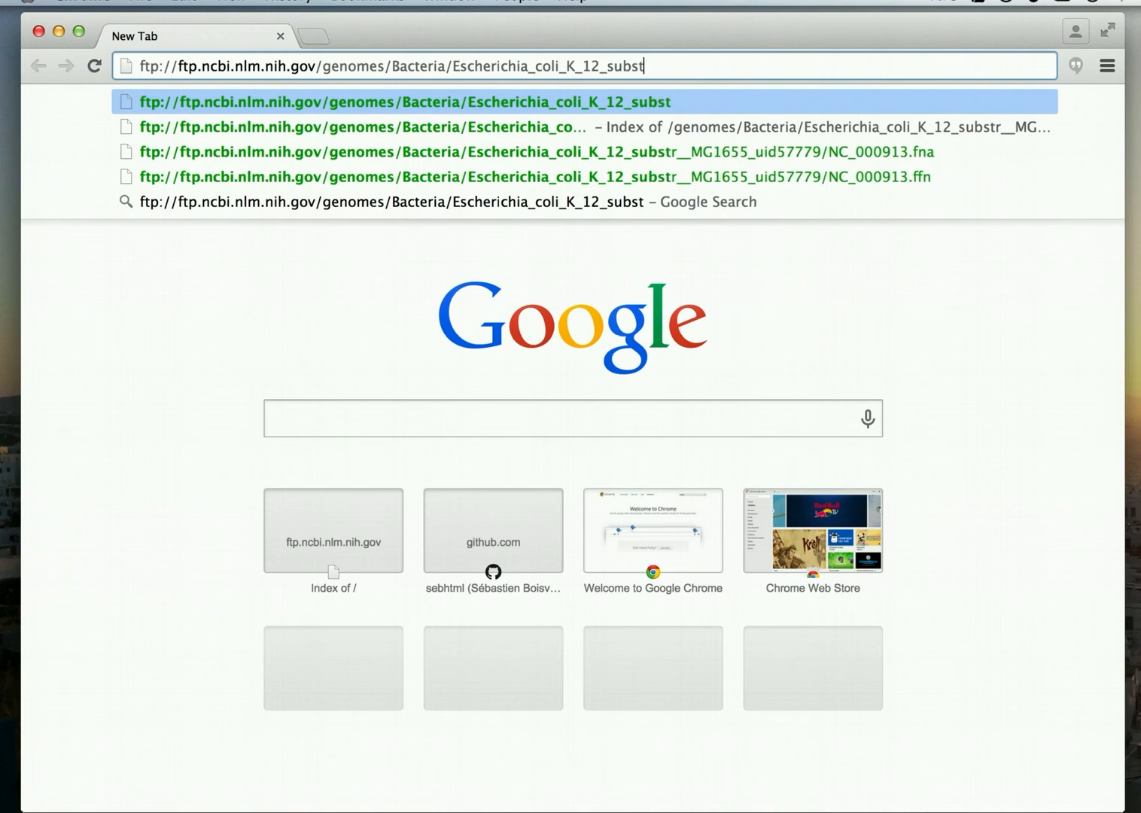
pyautogui.write('r__')
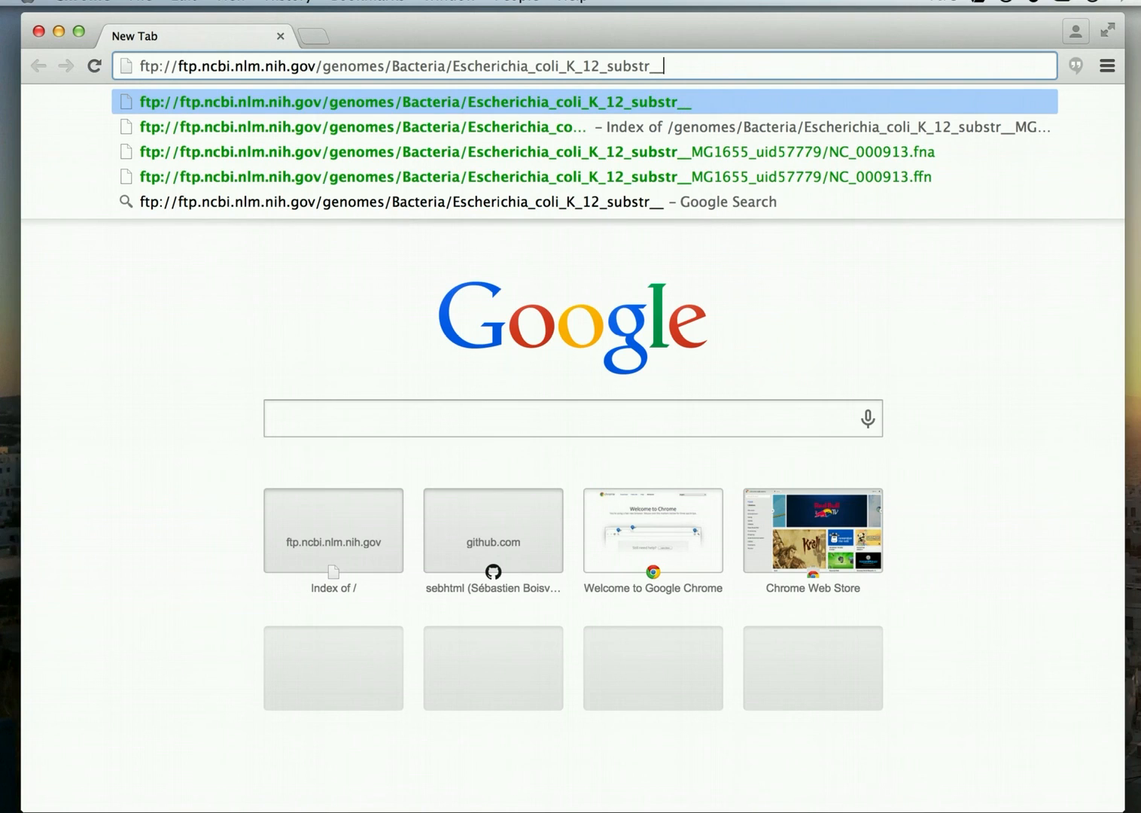
pyautogui.write('MG1')
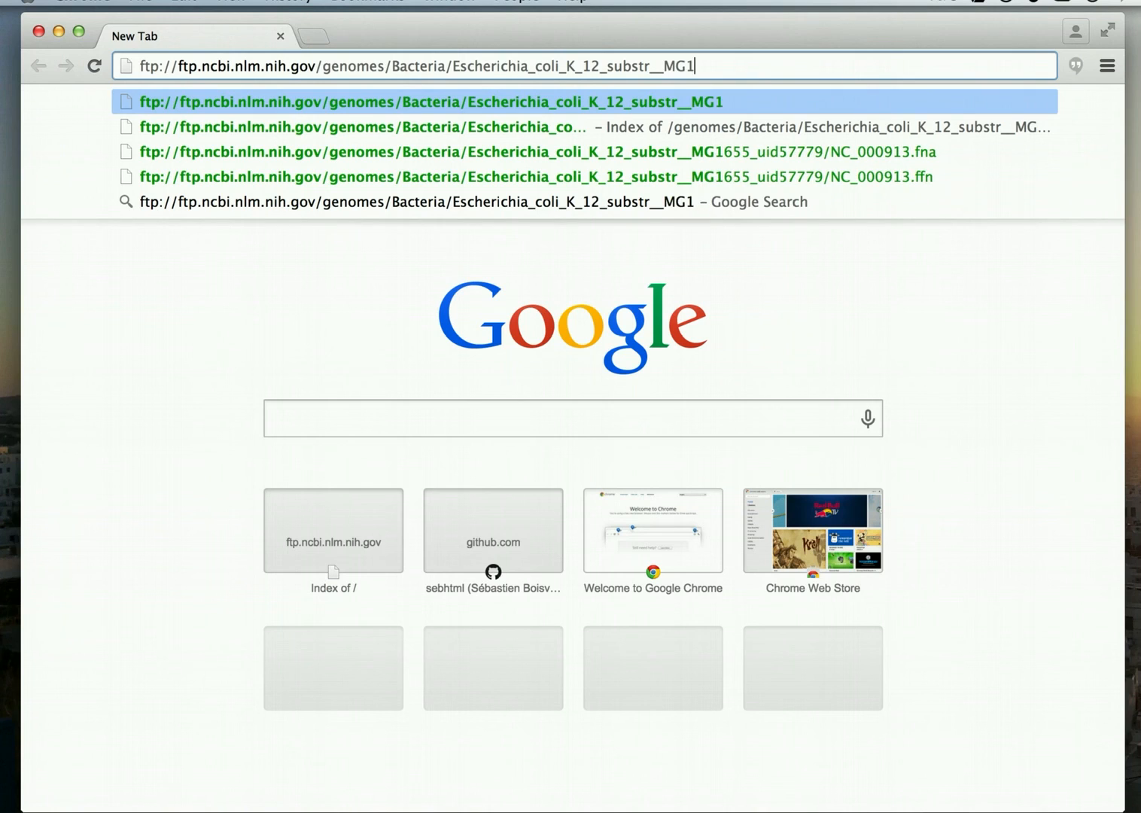
pyautogui.write('655')
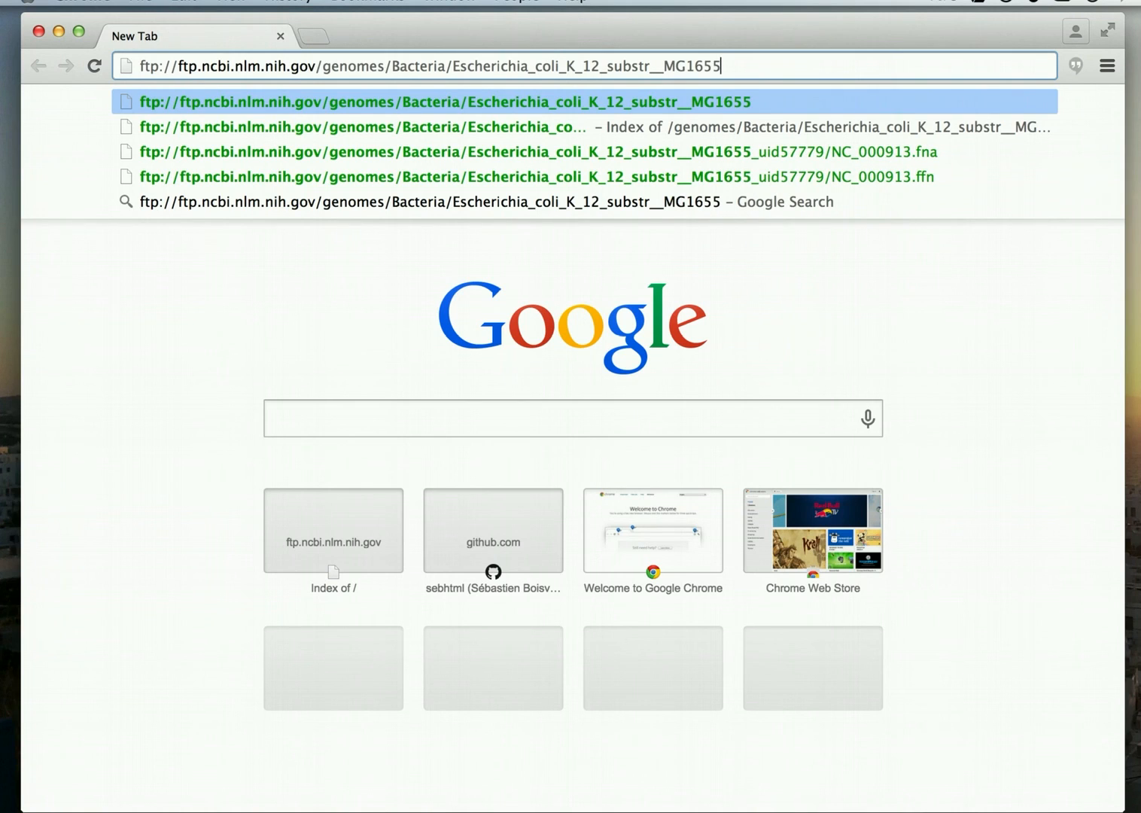
pyautogui.write('_uid')
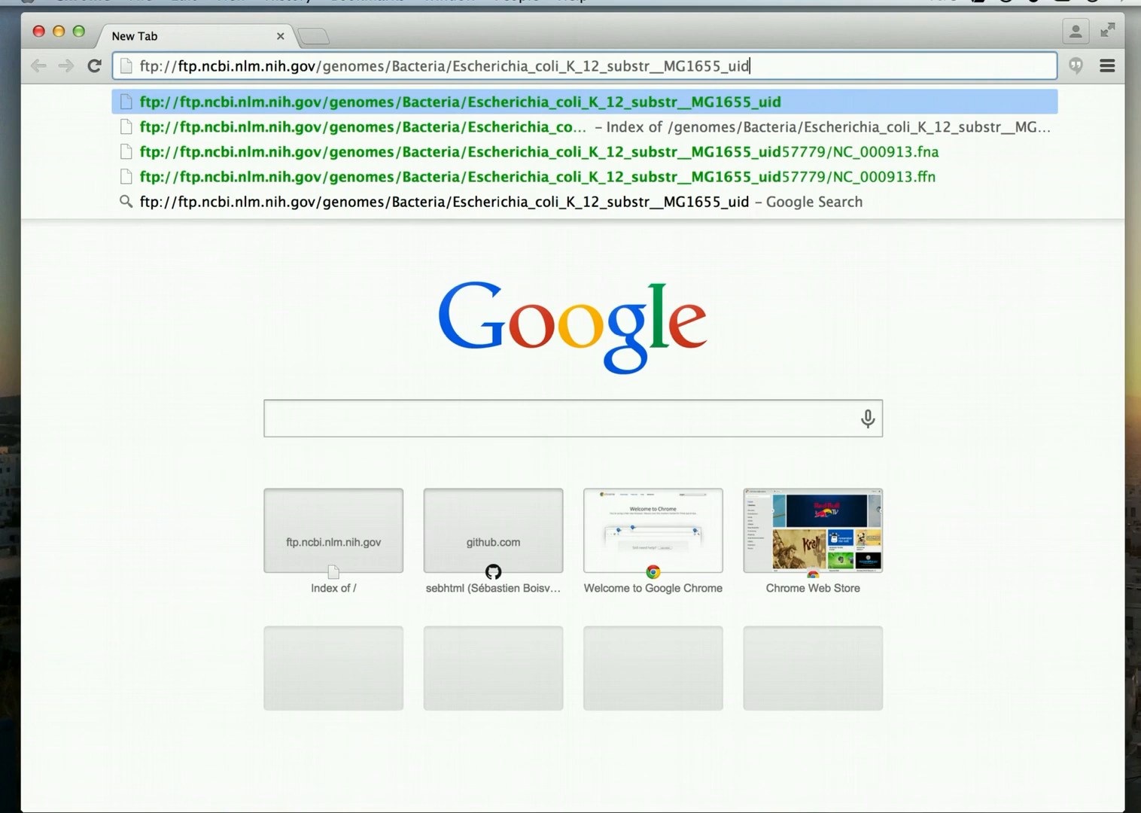
pyautogui.write('57')
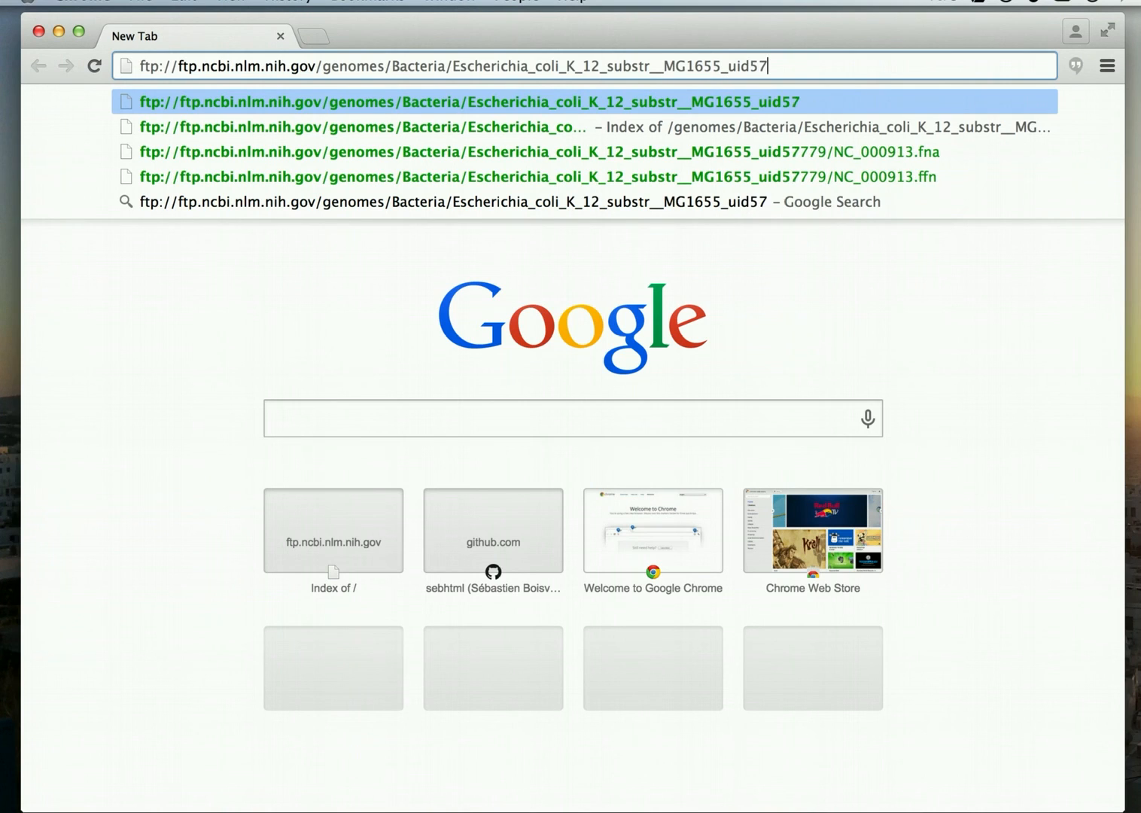
pyautogui.write('77')
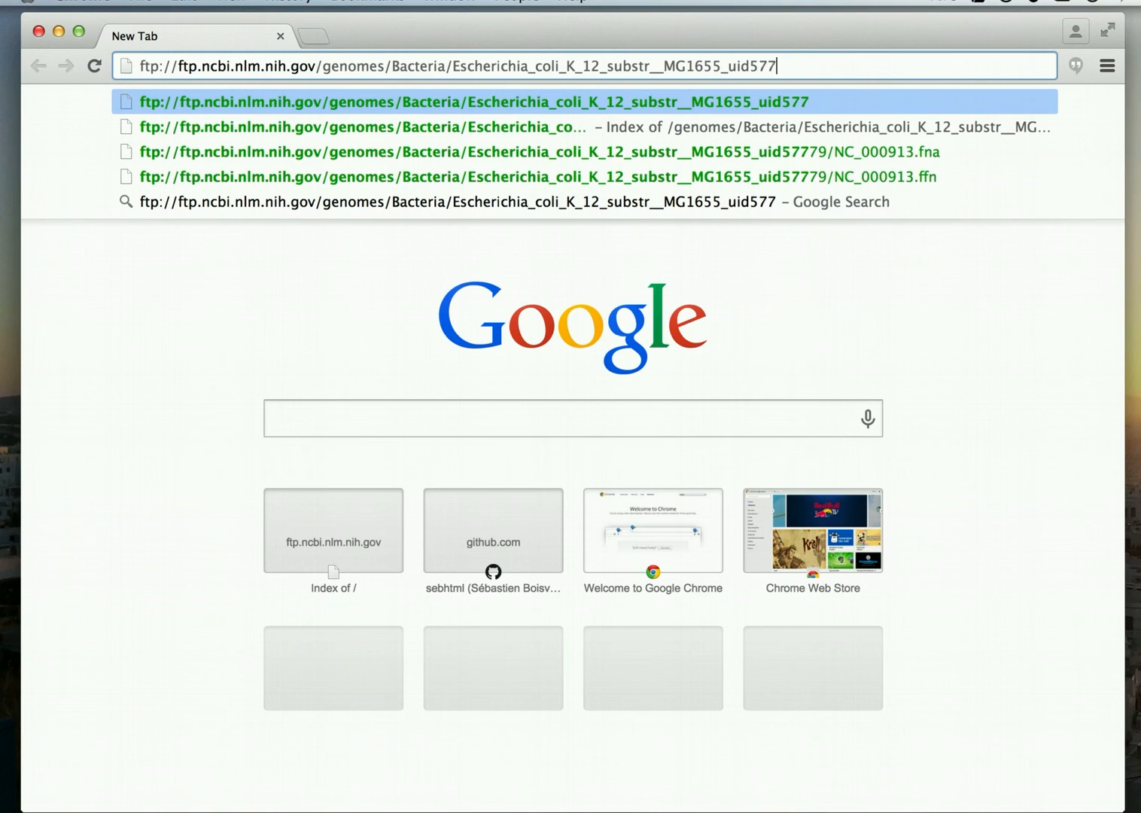
pyautogui.write('79')
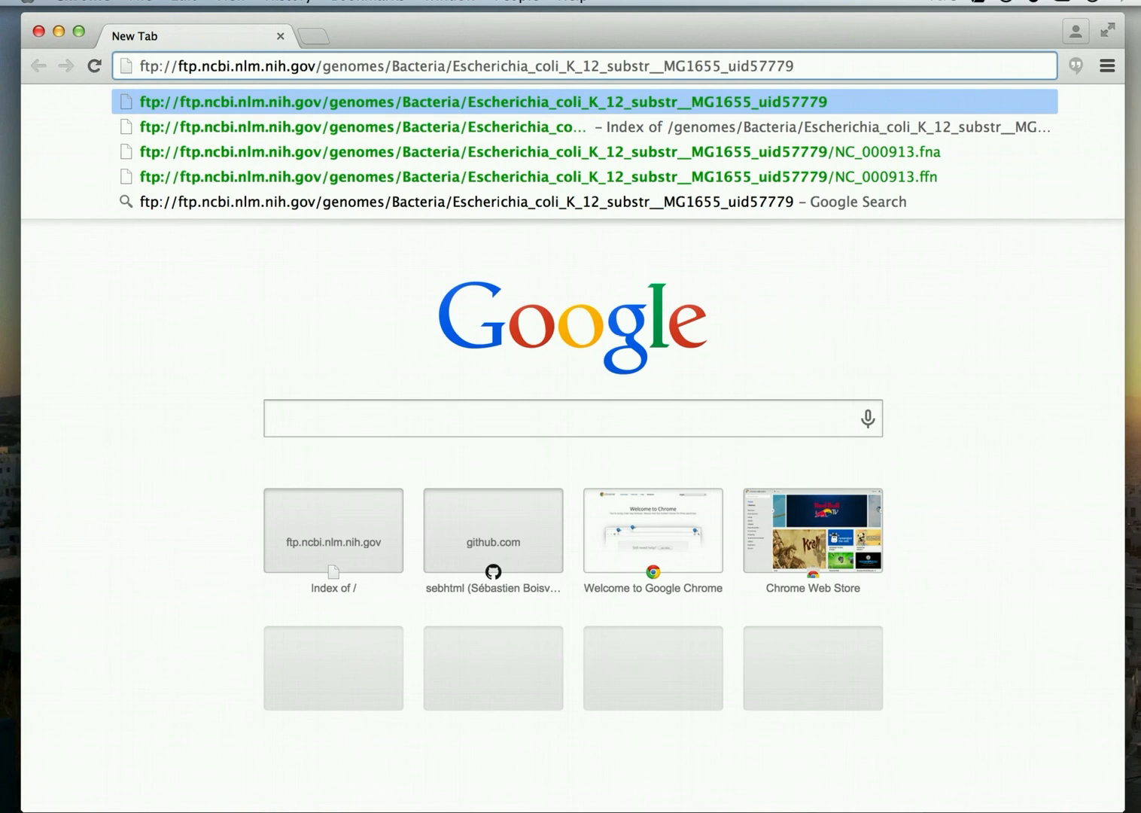
pyautogui.write('/')
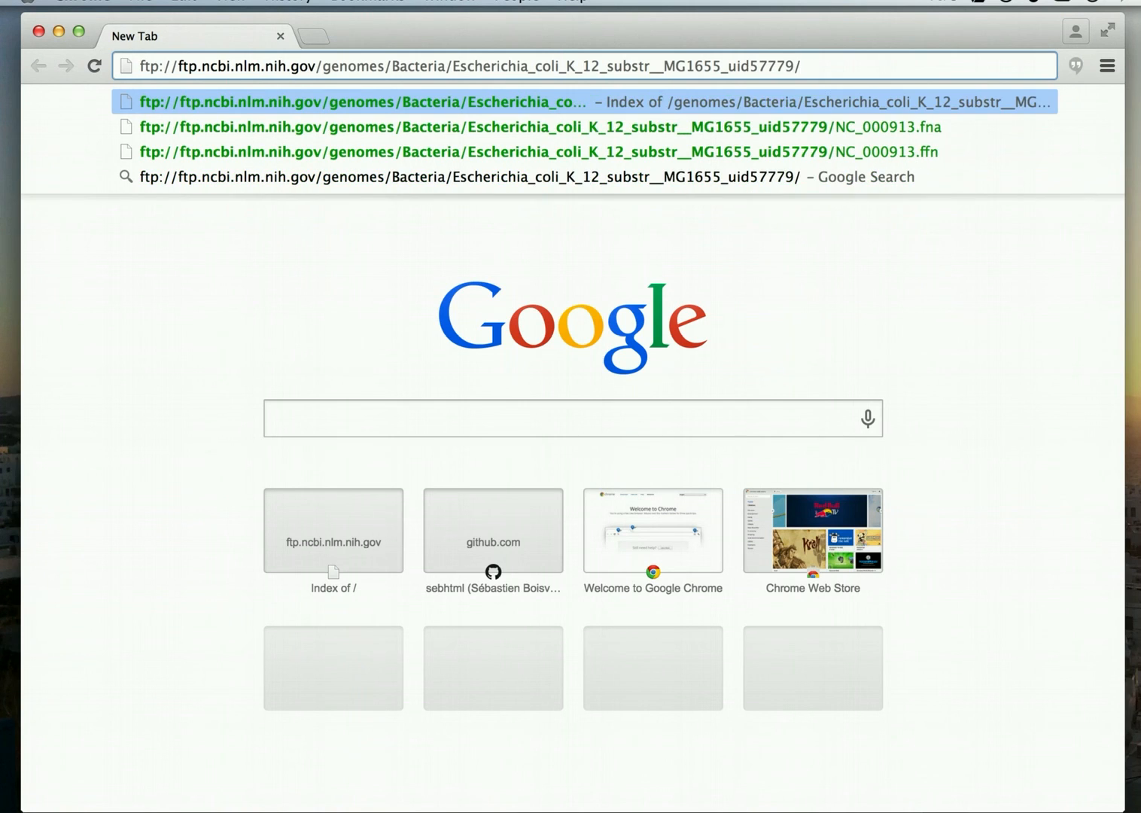
pyautogui.write('NC')
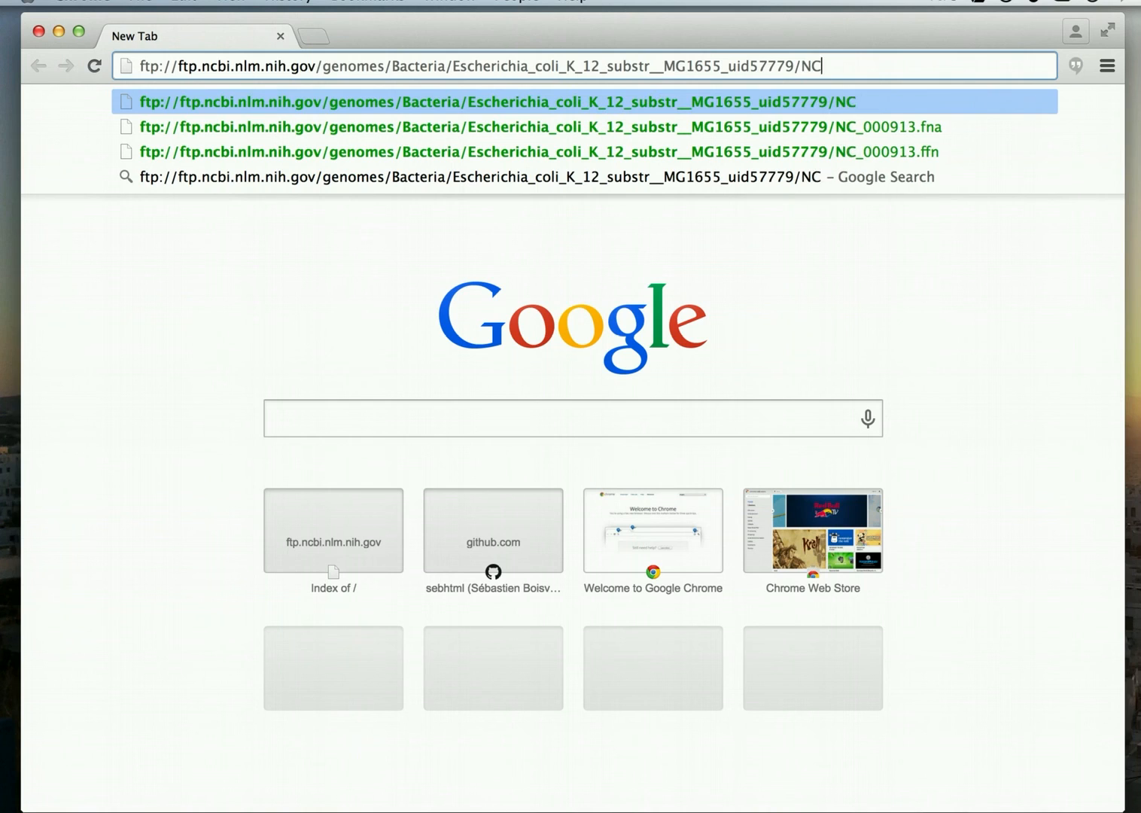
pyautogui.write('_0')
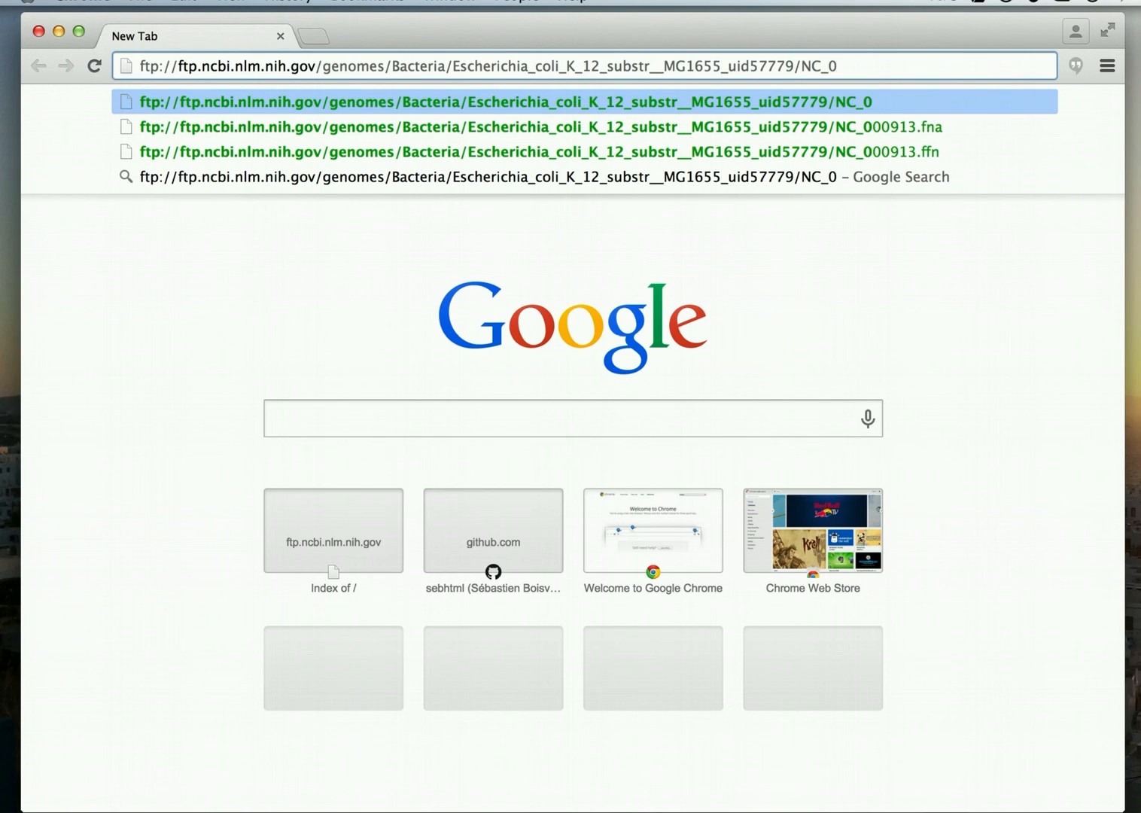
pyautogui.write('00')
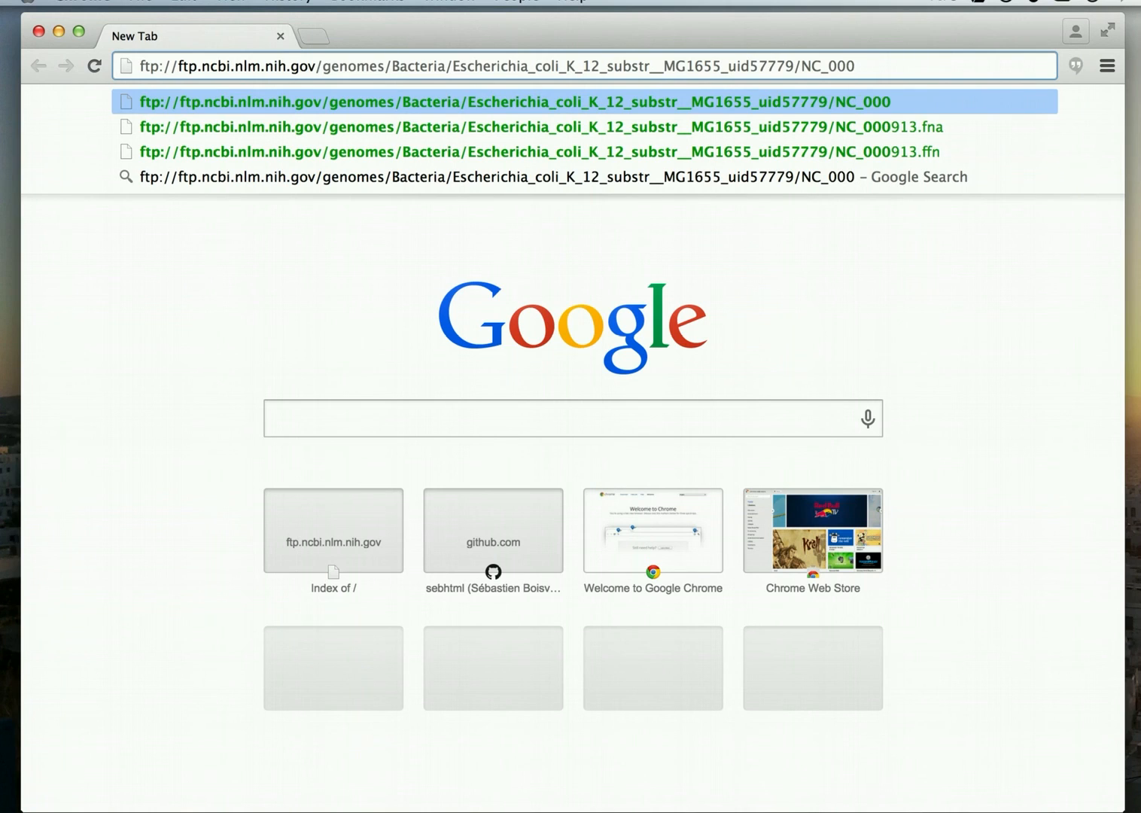
pyautogui.write('913')
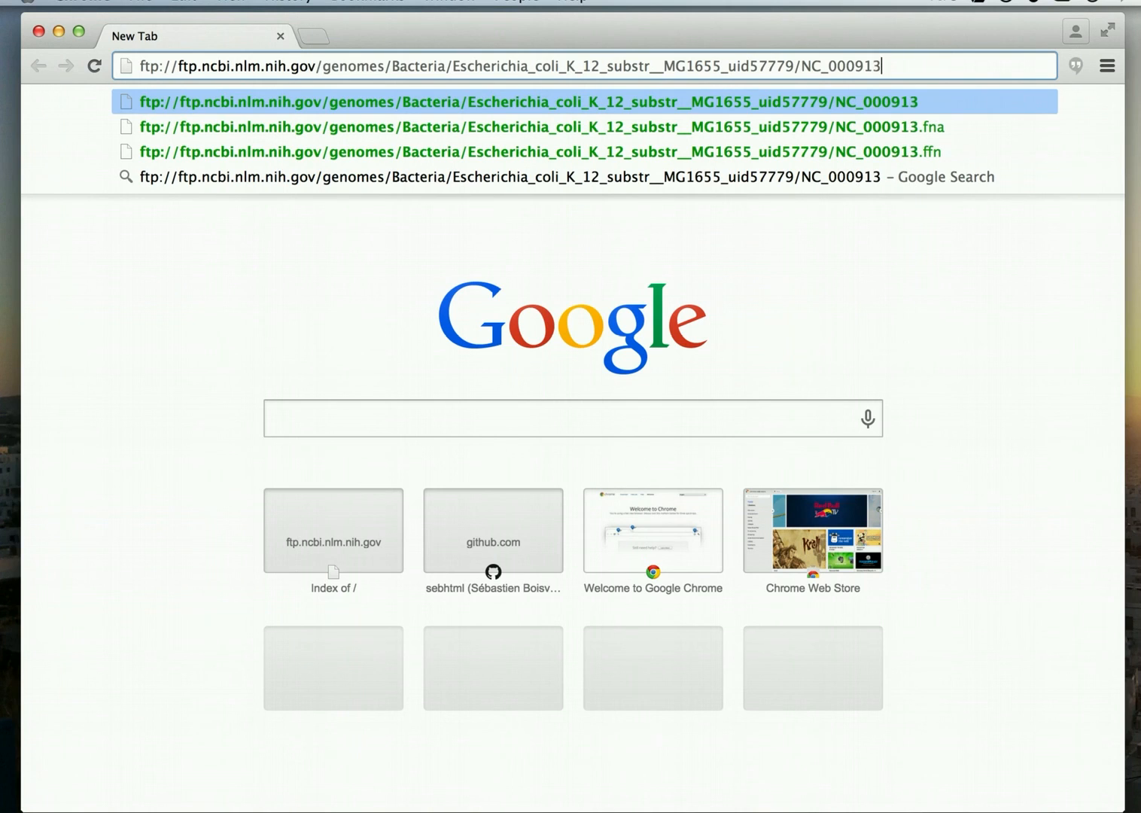
pyautogui.write('.fna')
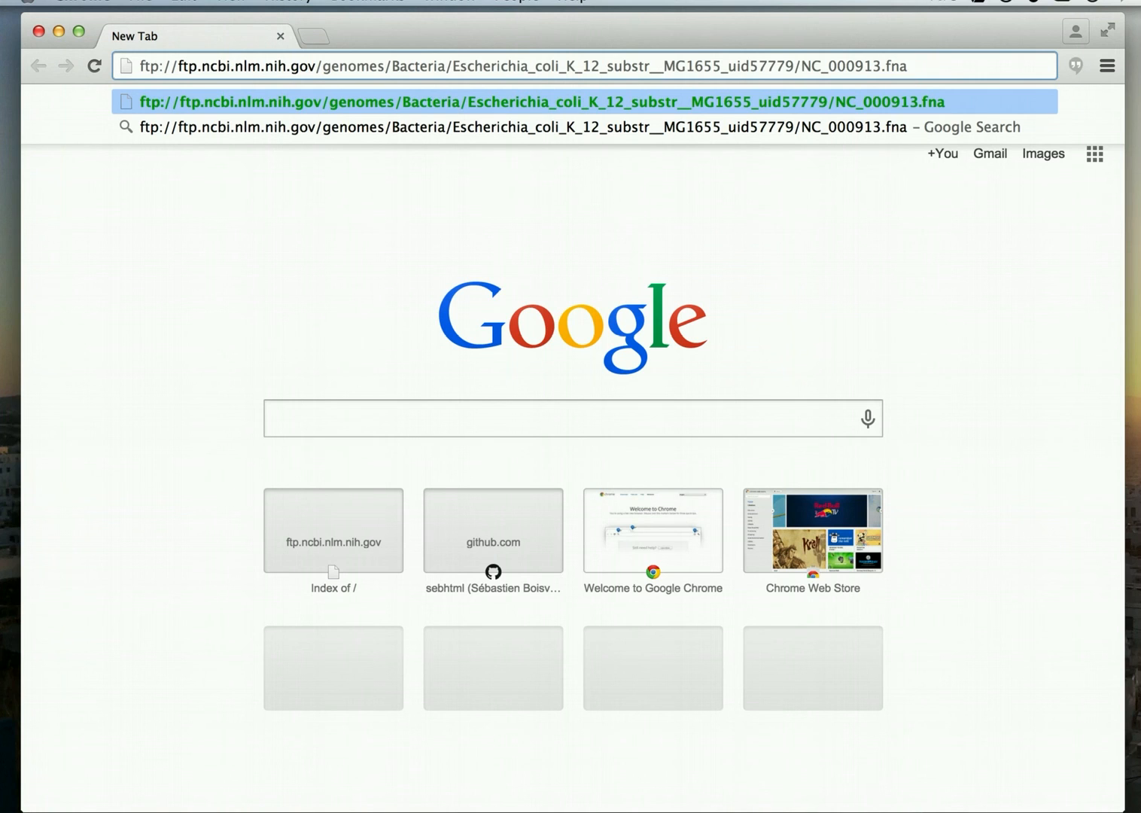
# Load the NC_000913.fna E. coli K-12 MG1655 genome file from the NCBI FTP site.
pyautogui.press('Return')
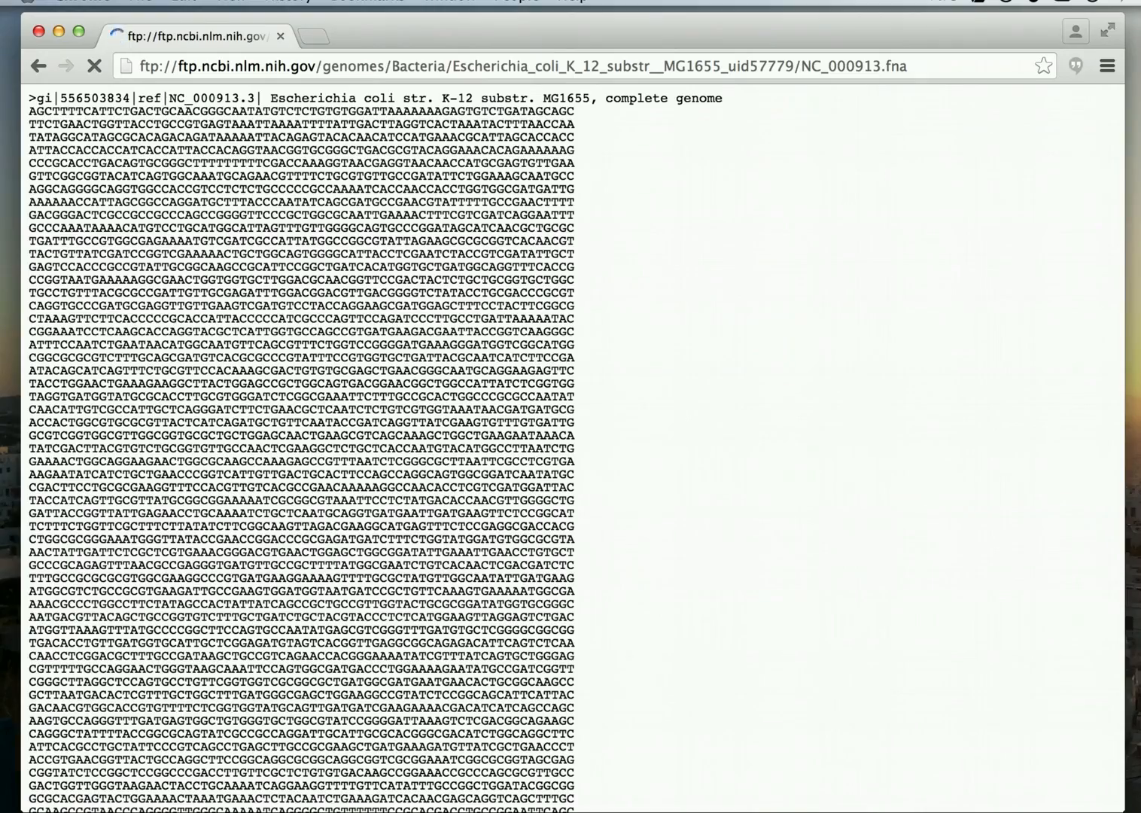
# Save the E. coli genome FASTA from the NCBI FTP site to Documents as NC_000913.fna.txt.
pyautogui.scroll(-5, 233, 286)
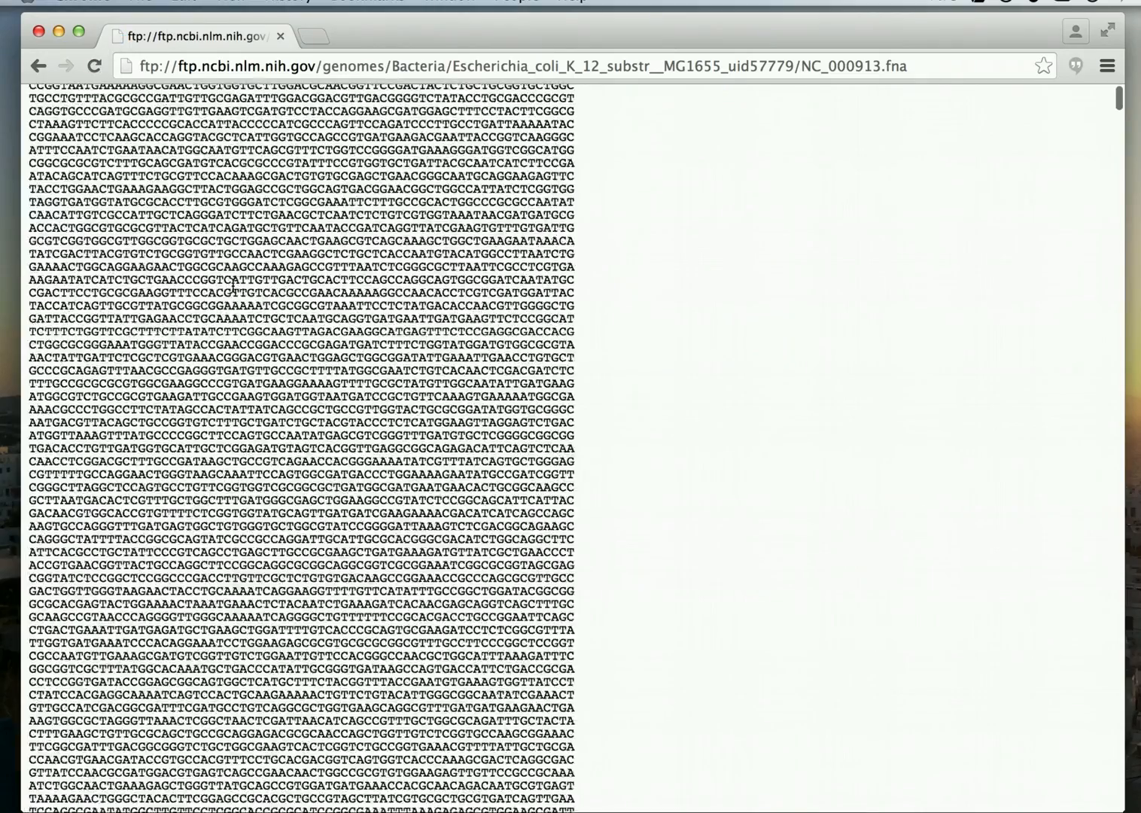
pyautogui.scroll(10, 234, 286)
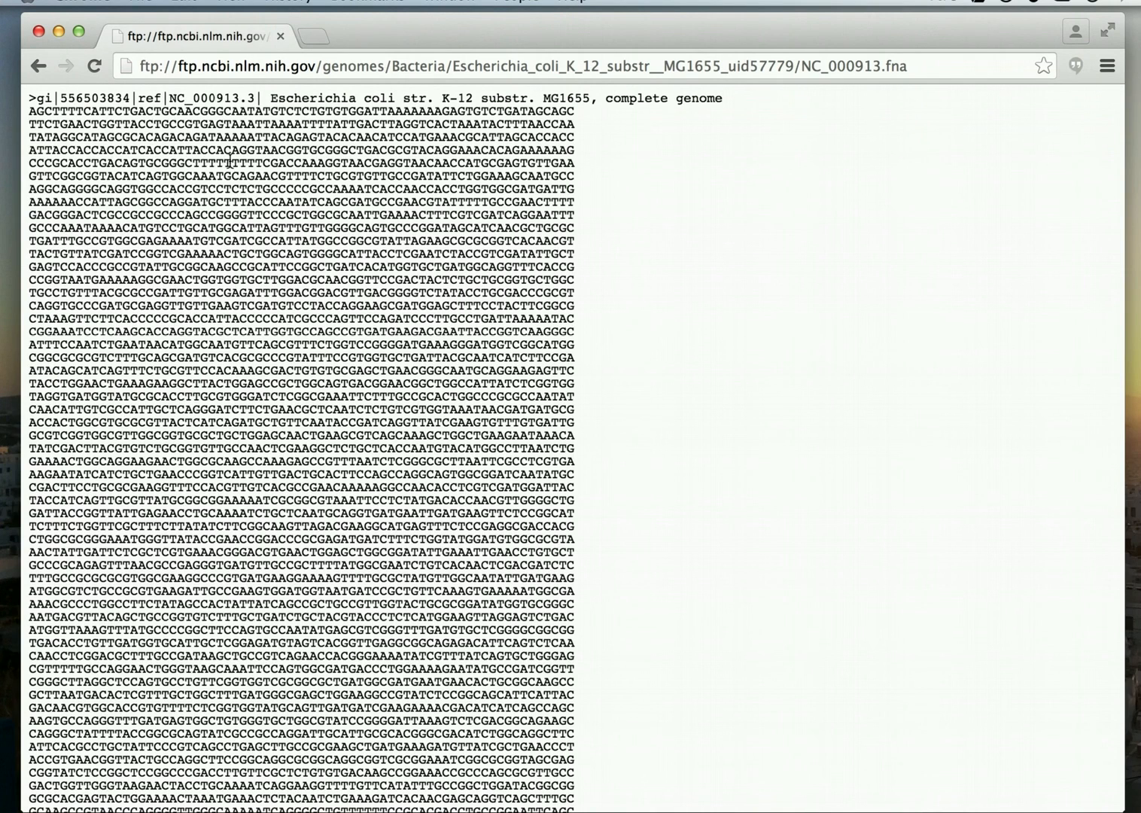
pyautogui.click(146, 2)
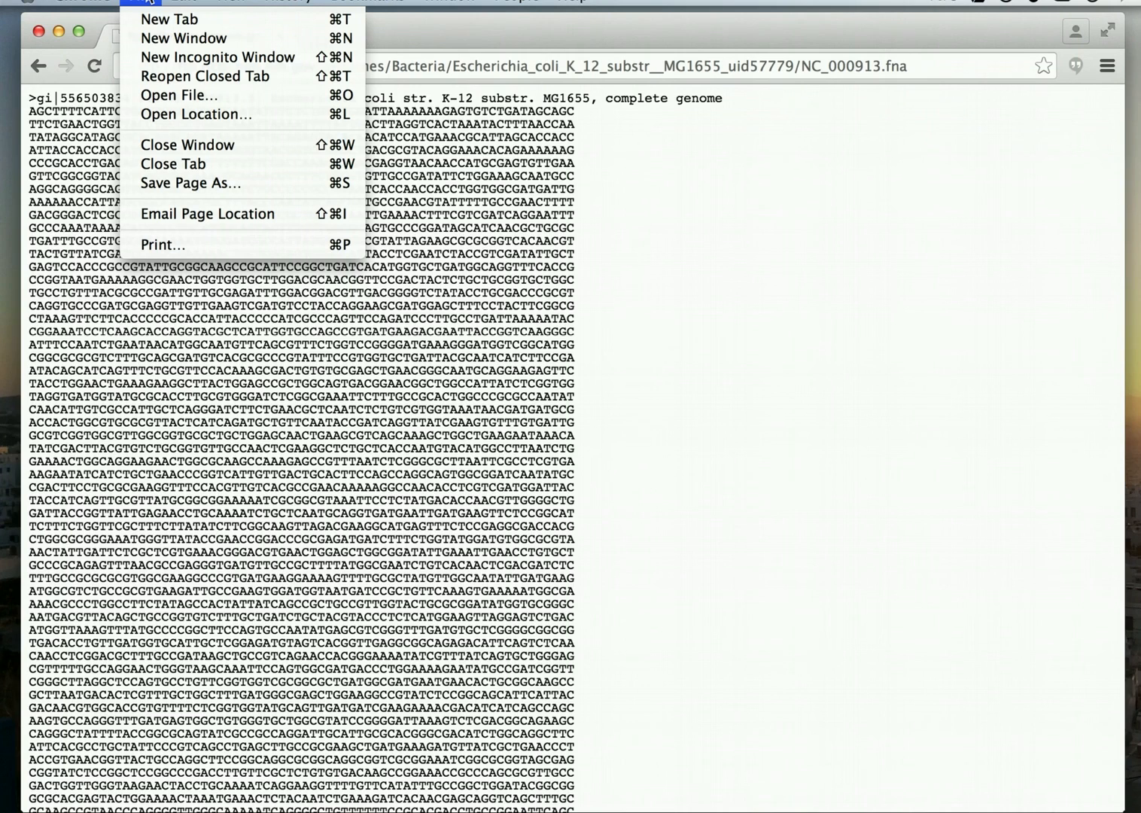
pyautogui.click(162, 184)
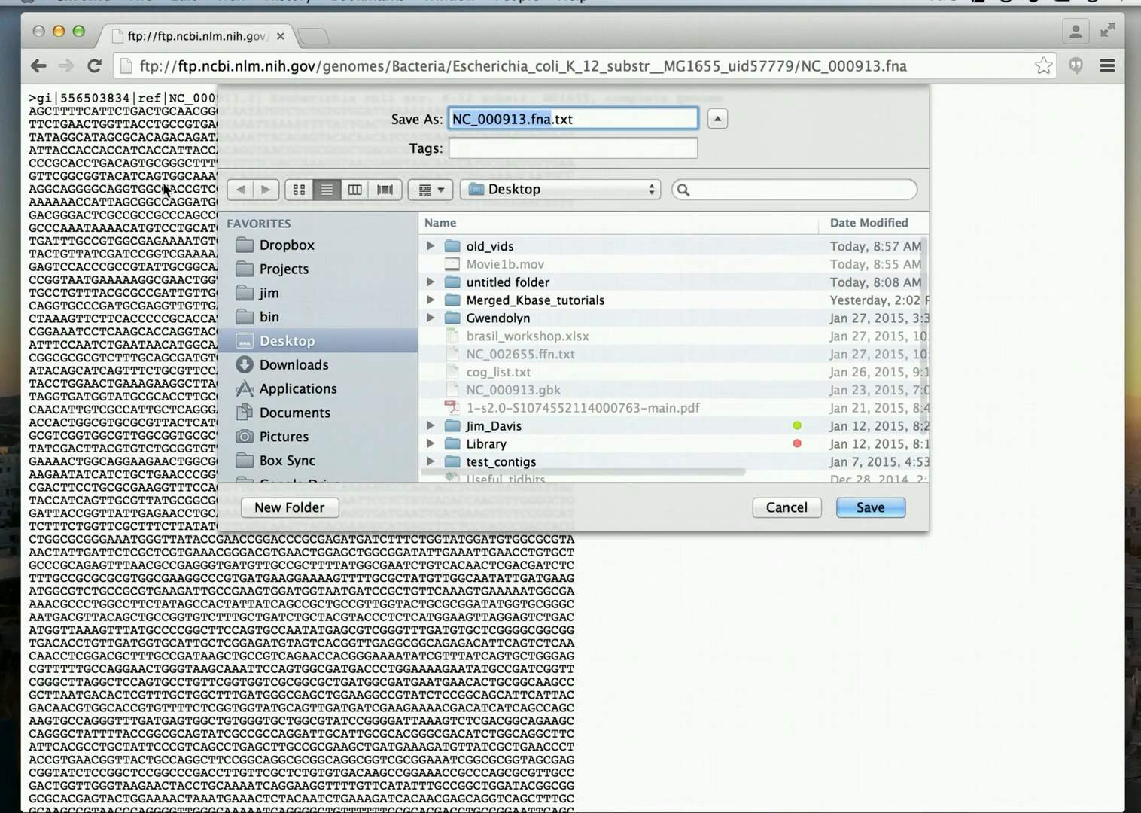
pyautogui.click(293, 411)
pyautogui.click(595, 118)
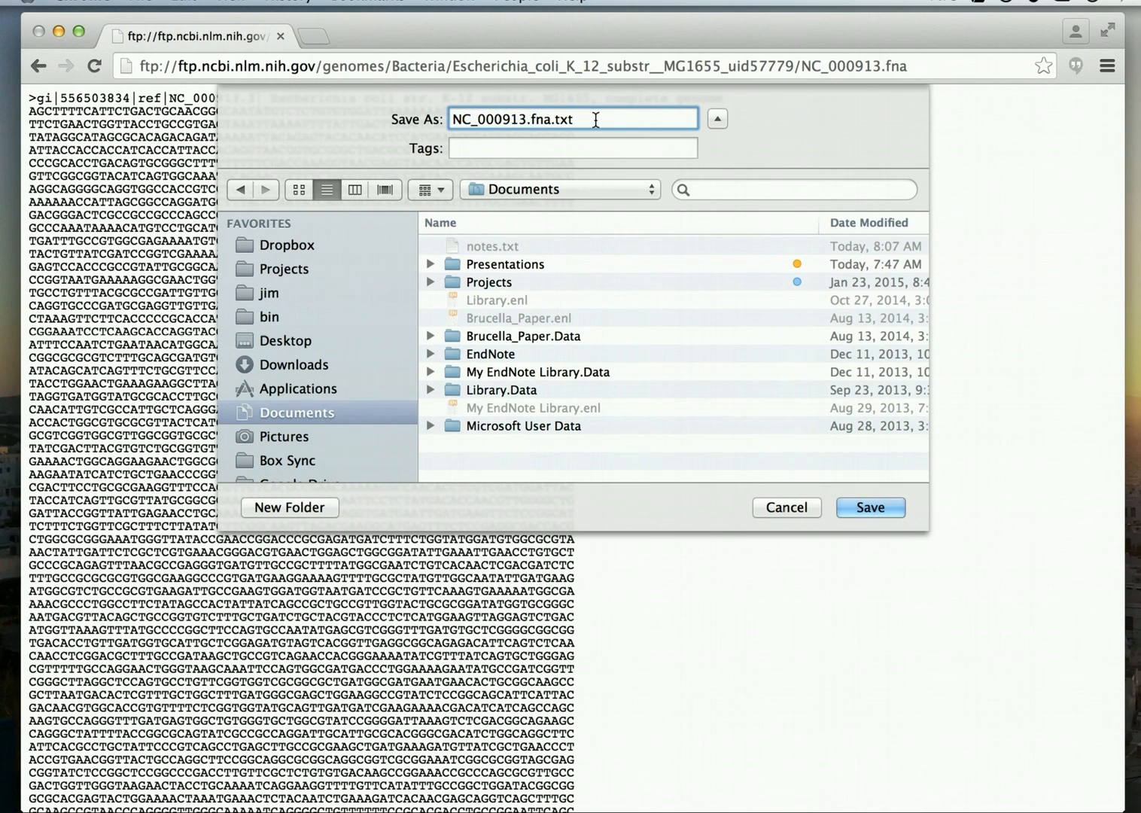
pyautogui.press('BackSpace')
pyautogui.press('BackSpace')
pyautogui.press('BackSpace')
pyautogui.press('BackSpace')
pyautogui.click(870, 508)
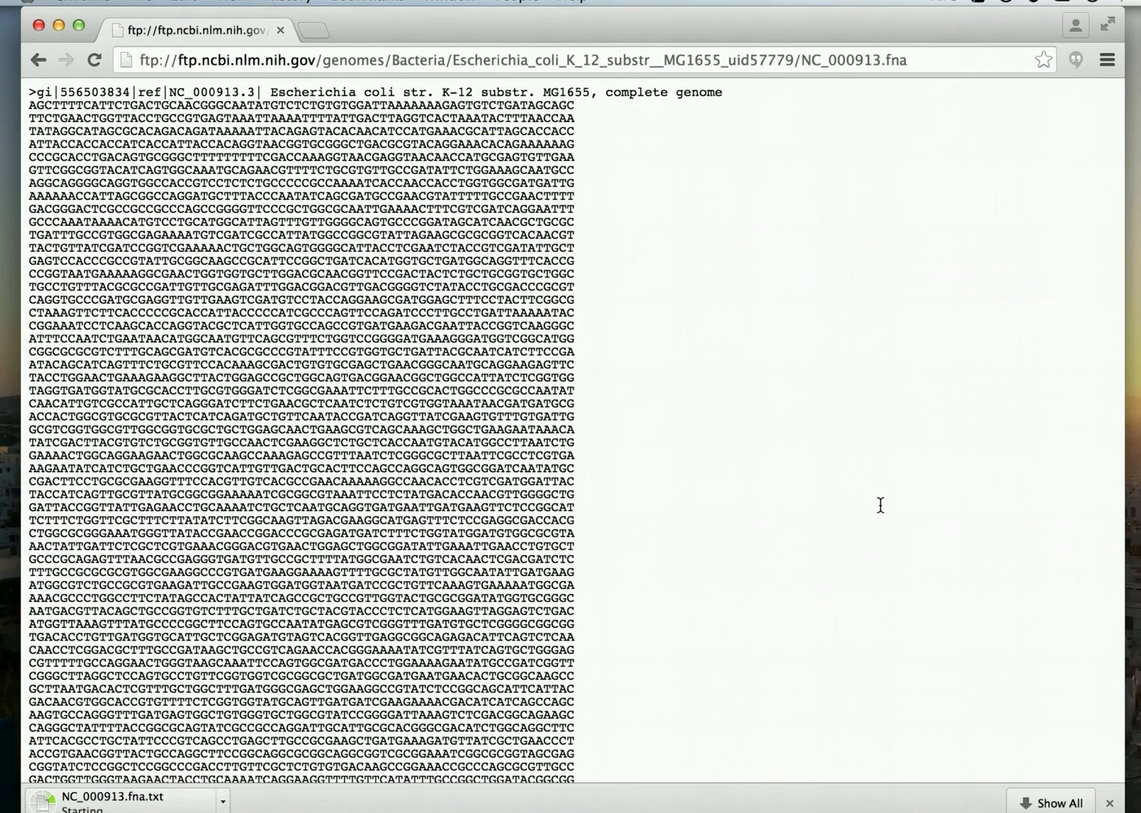
# Minimize the FTP window, bring back the RAST window and start uploading a new genome.
pyautogui.click(58, 21)
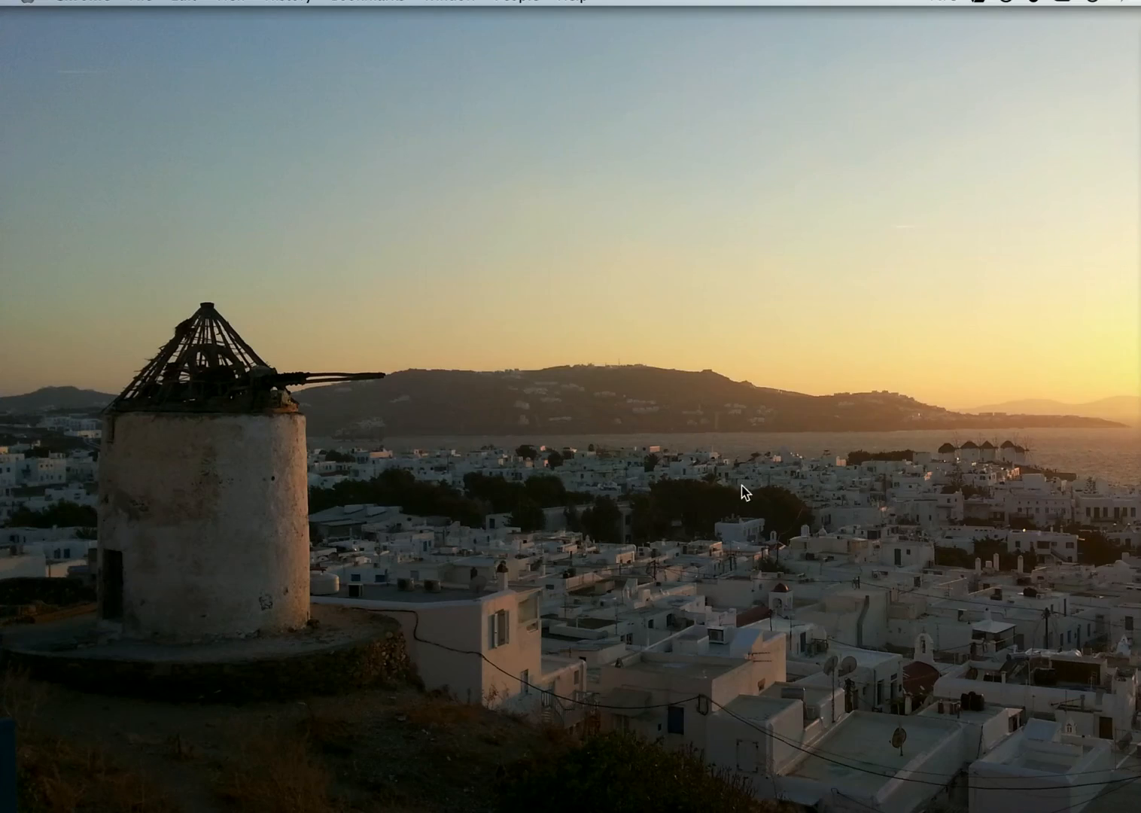
pyautogui.click(1136, 811)
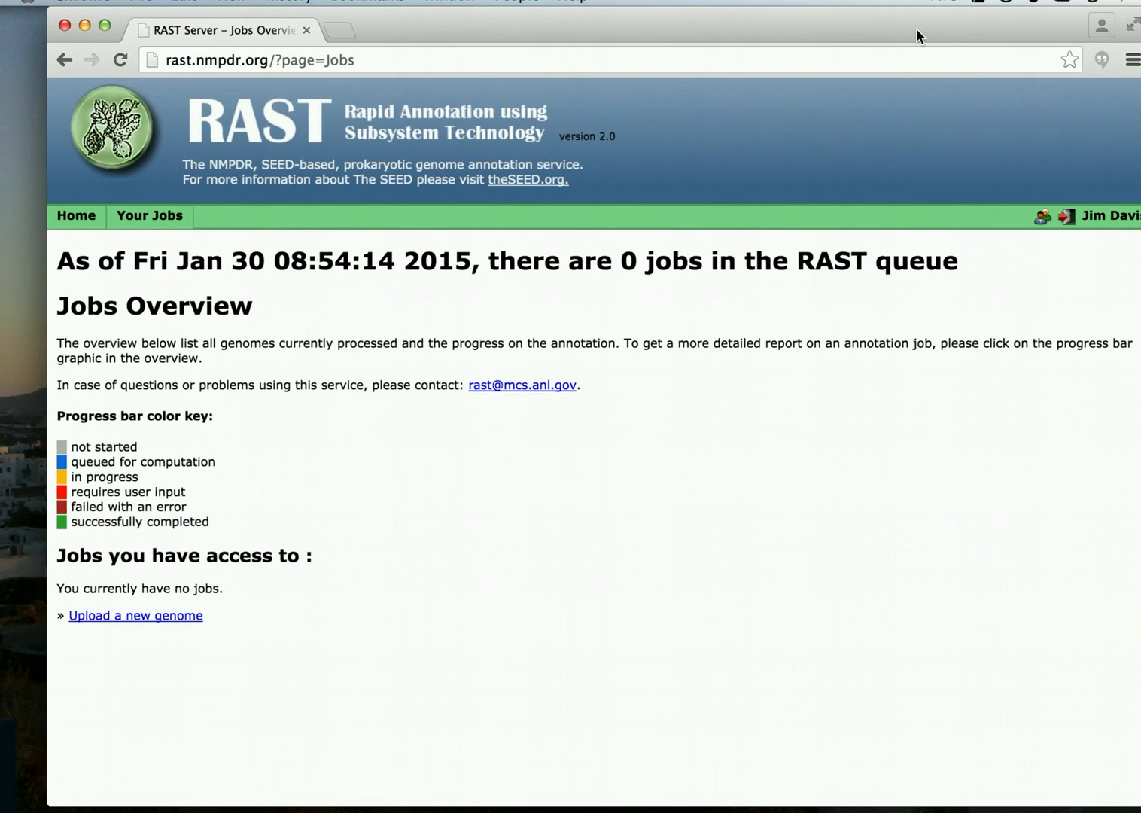
pyautogui.moveTo(917, 28)
pyautogui.mouseDown()
pyautogui.moveTo(885, 25)
pyautogui.moveTo(895, 26)
pyautogui.mouseUp()
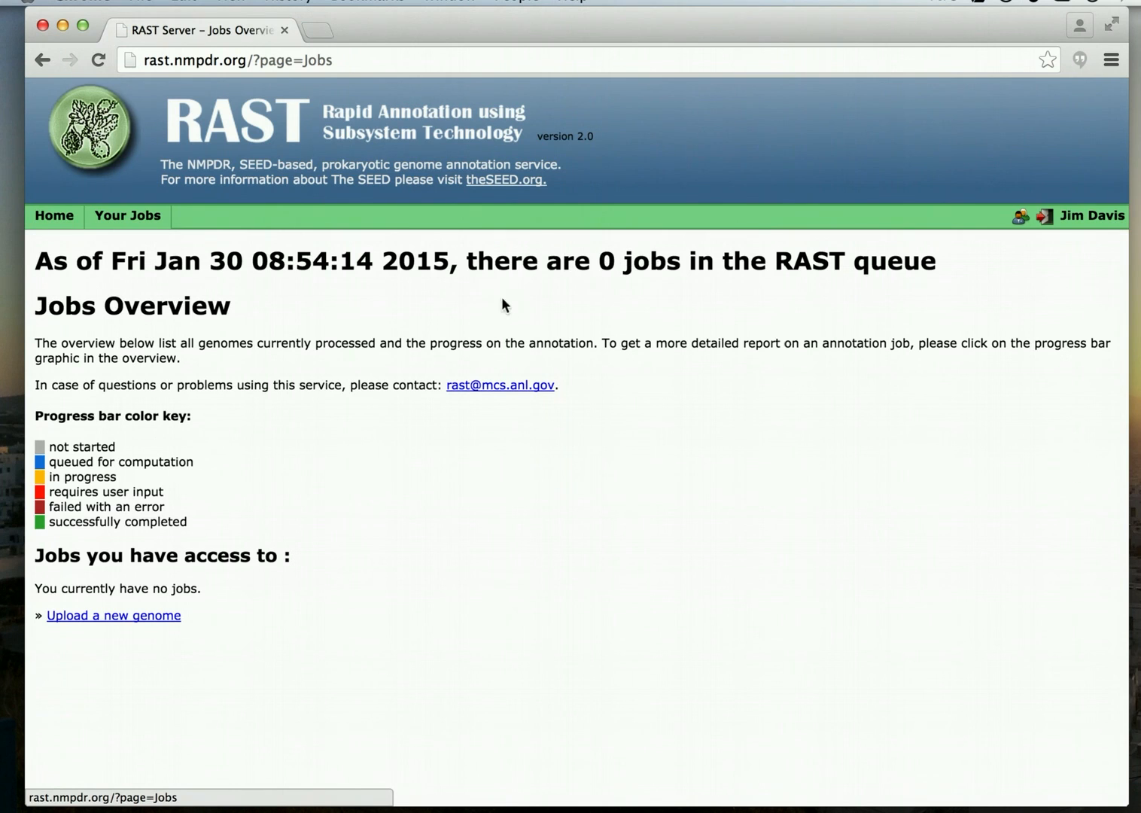
pyautogui.click(124, 627)
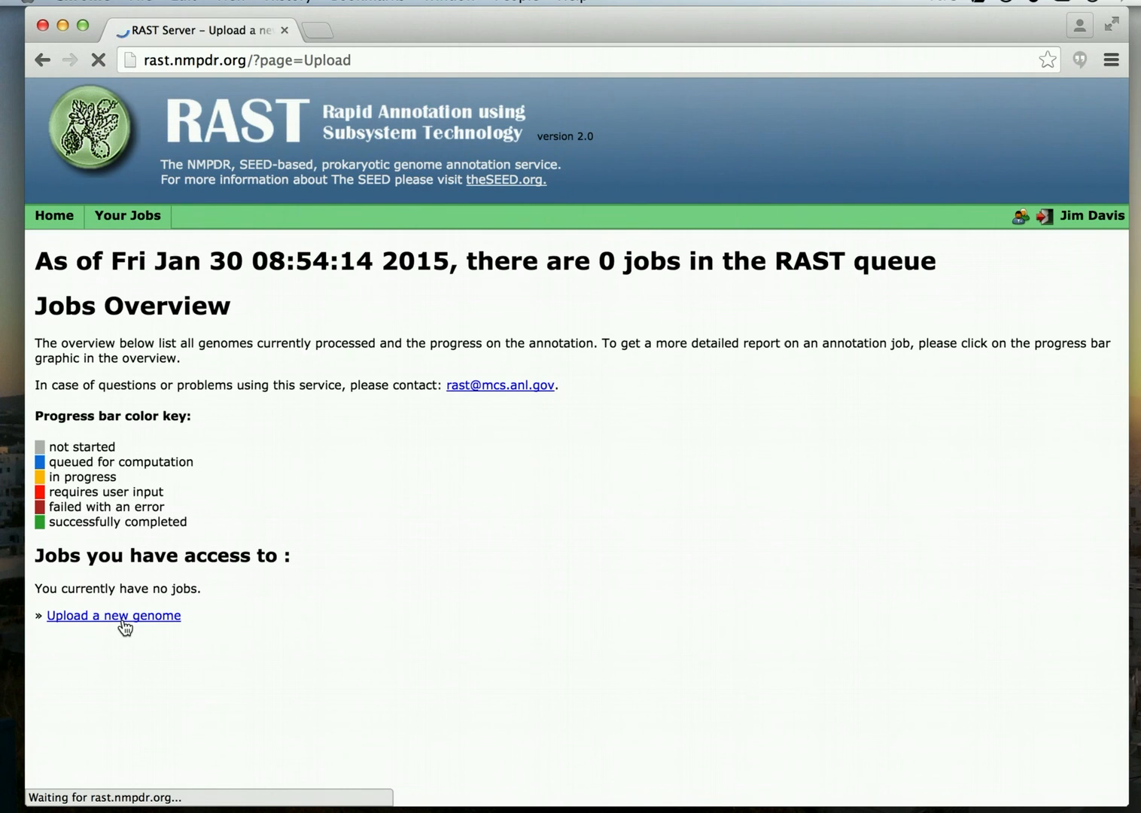
# Upload NC_000913.fna.txt from Documents and continue to the review page (1 contig, 4641652 bp).
pyautogui.scroll(-1, 320, 434)
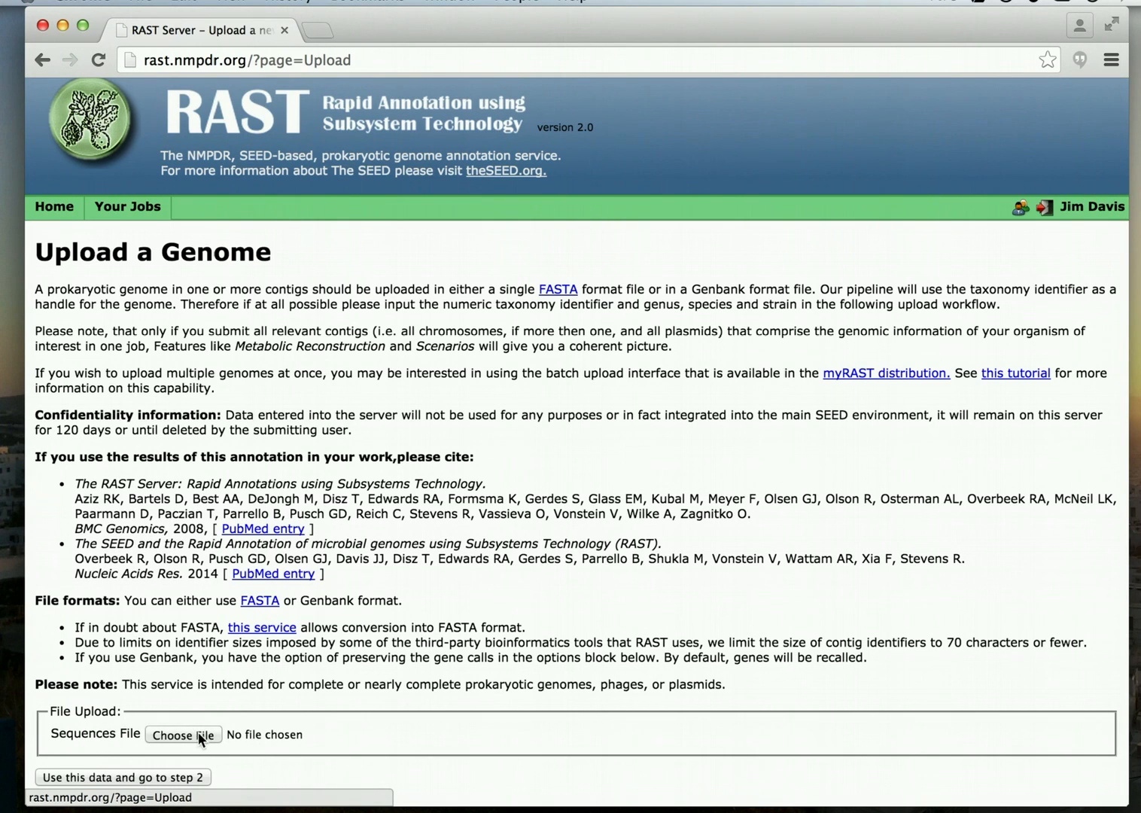
pyautogui.click(201, 739)
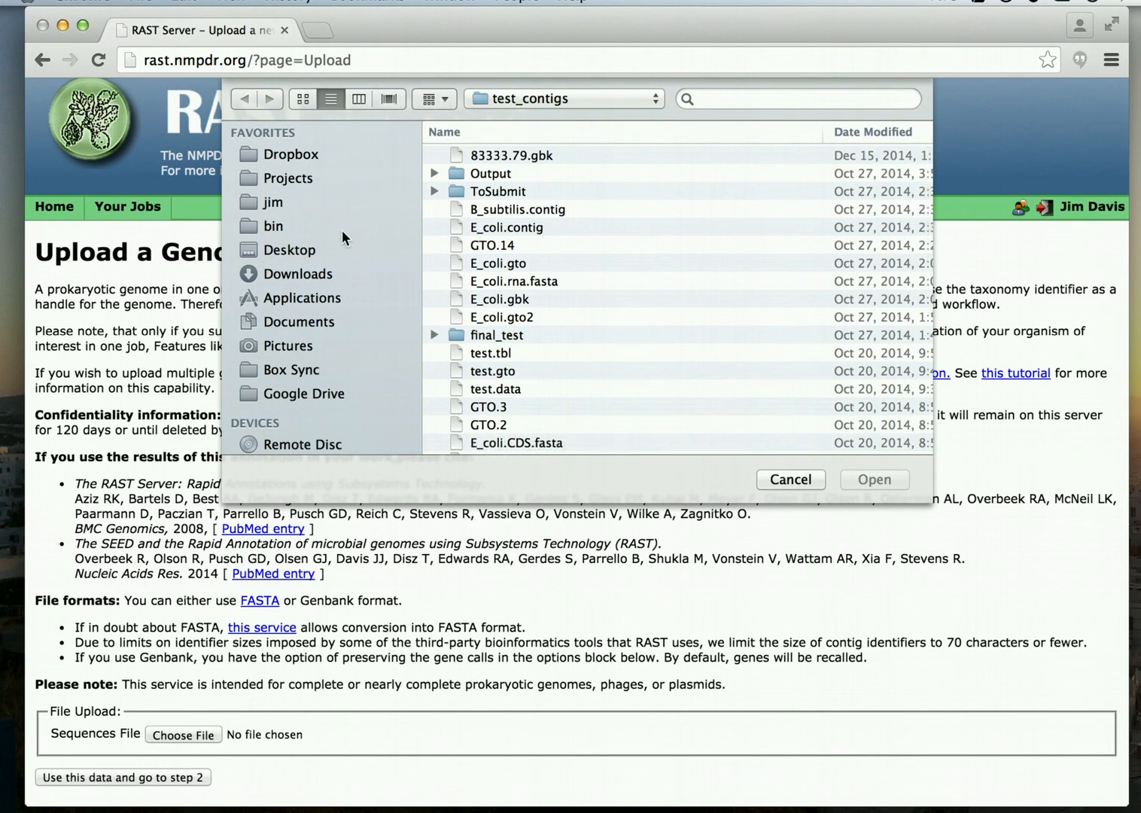
pyautogui.click(300, 321)
pyautogui.click(553, 156)
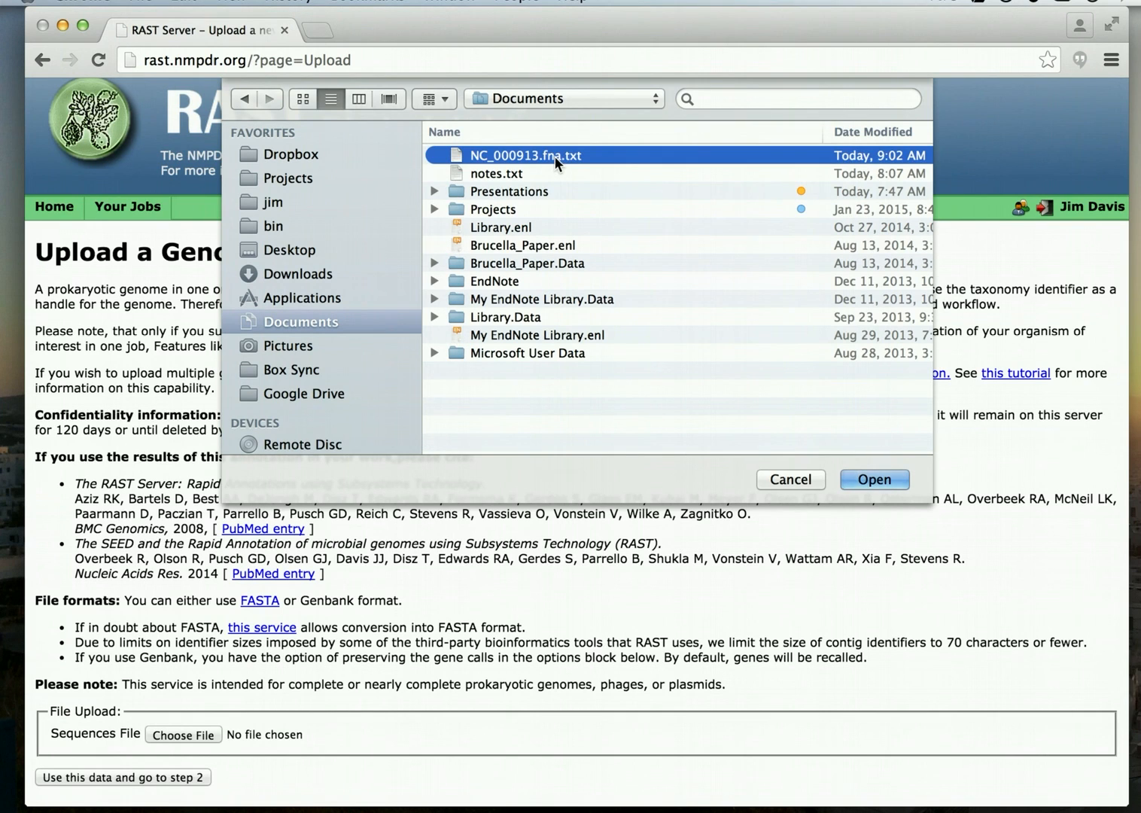
pyautogui.click(877, 479)
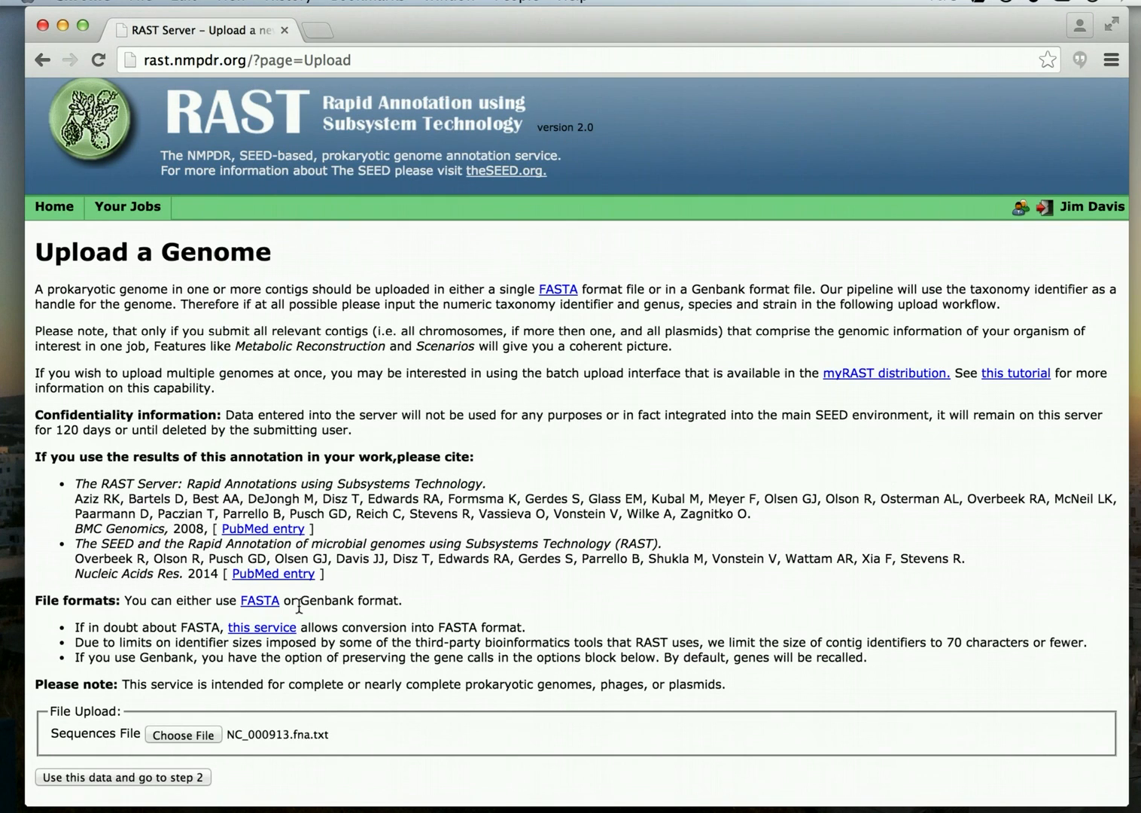
pyautogui.click(129, 778)
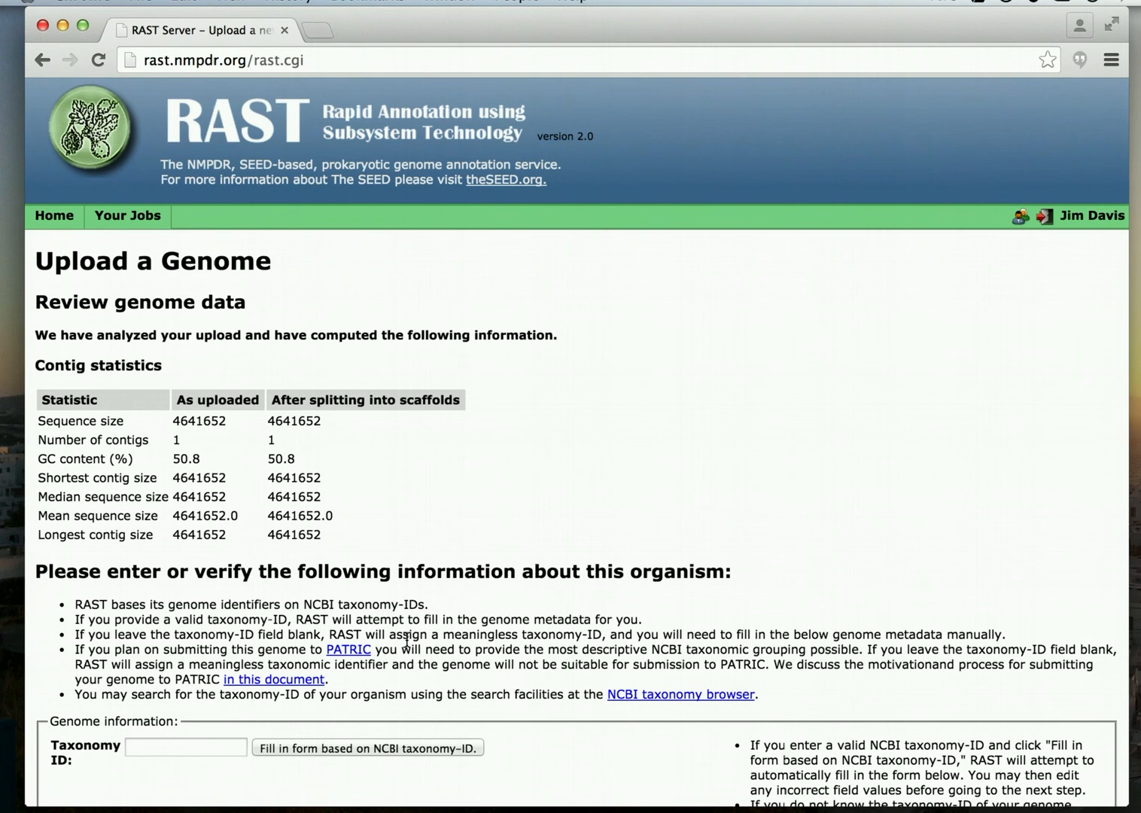
pyautogui.scroll(-4, 406, 640)
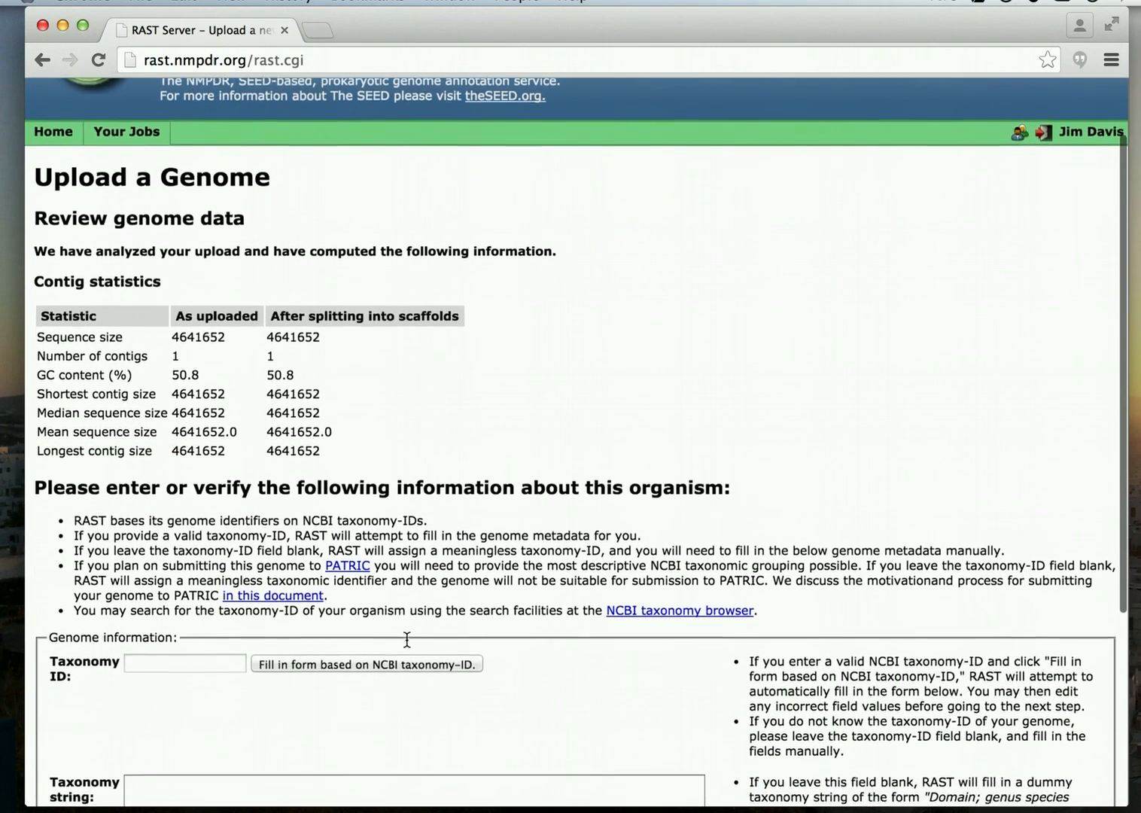
pyautogui.scroll(-1, 406, 640)
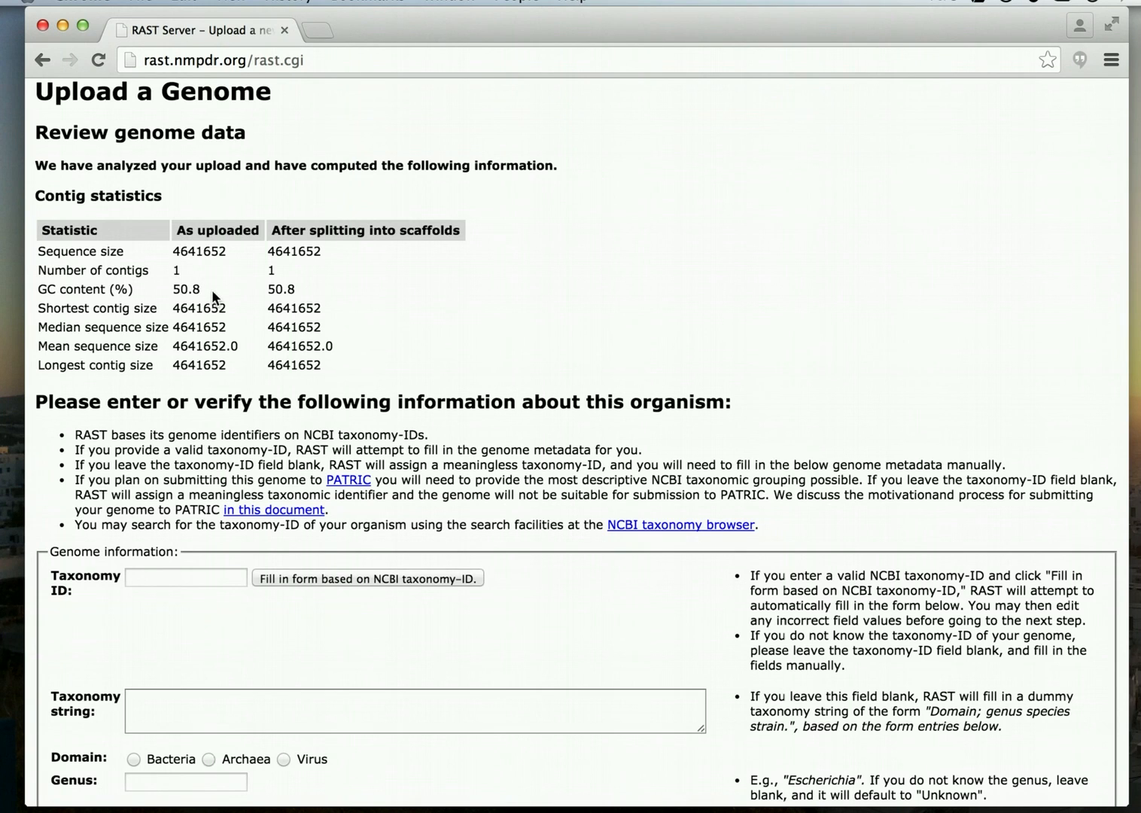
pyautogui.scroll(-1, 212, 289)
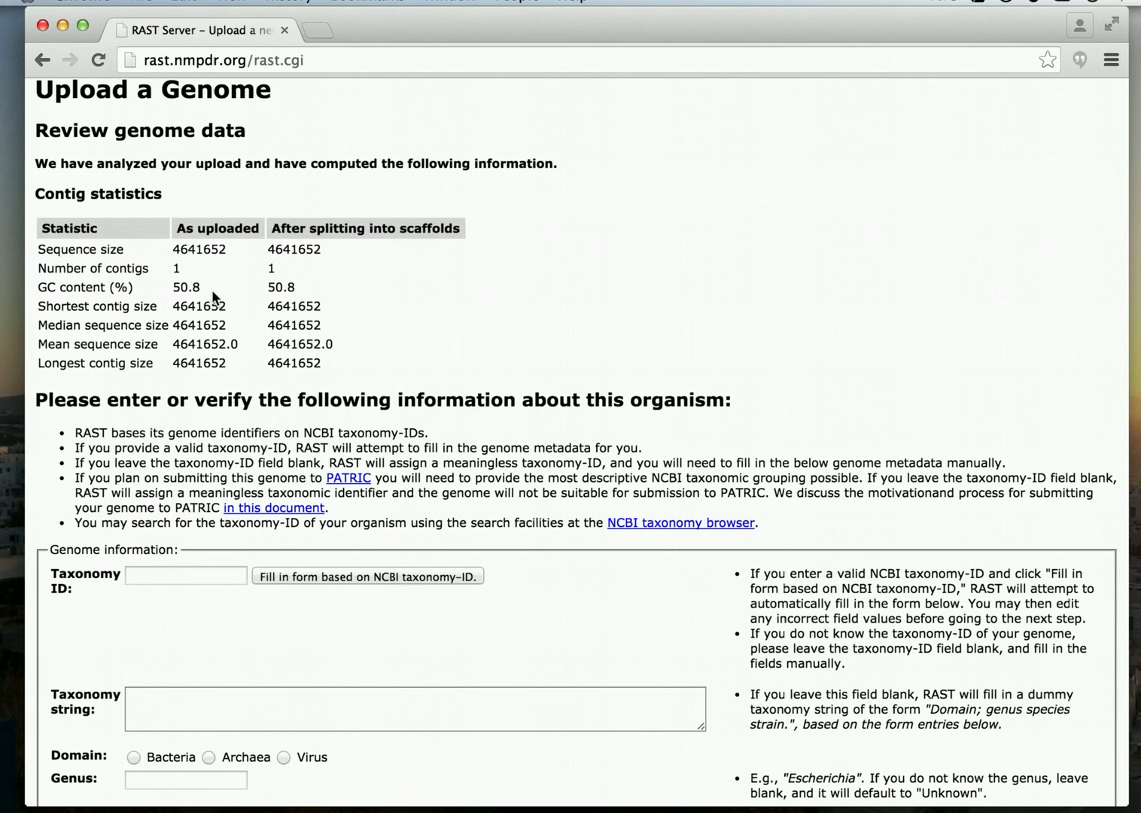
pyautogui.scroll(-5, 211, 289)
pyautogui.scroll(-2, 213, 289)
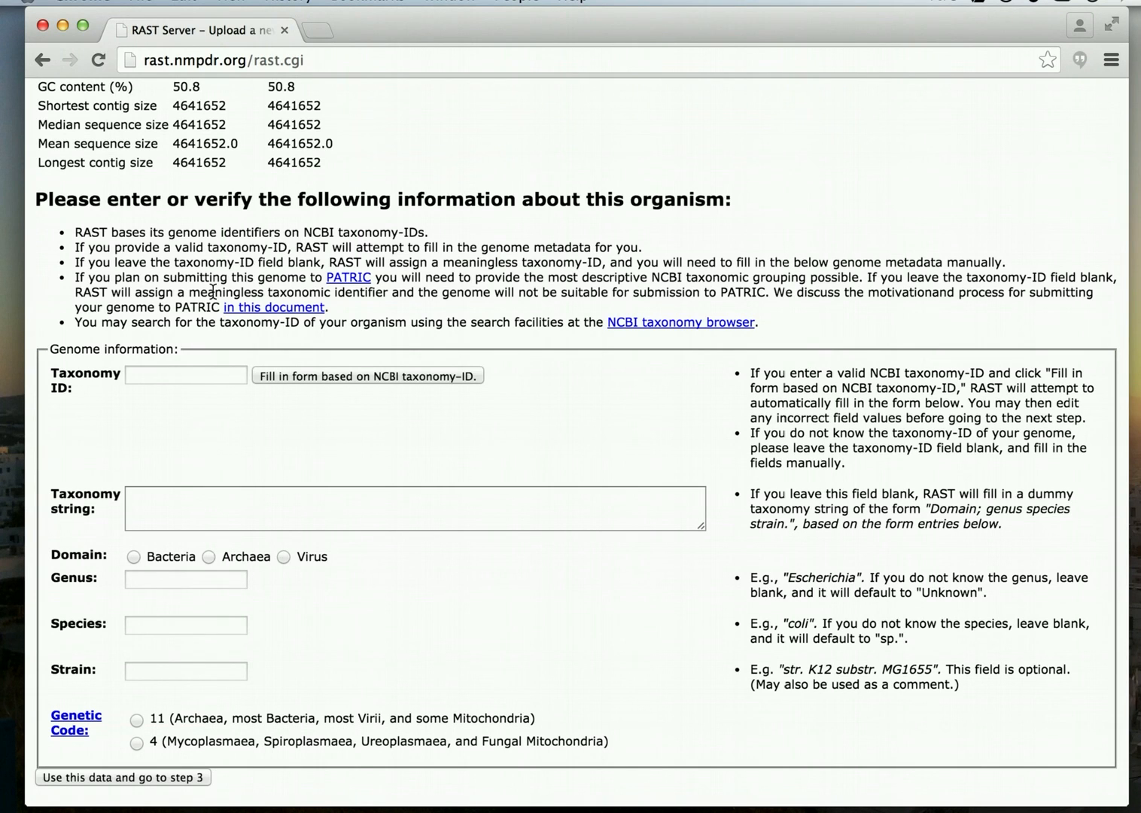
# Fill the organism form from NCBI taxonomy ID 83333: Escherichia coli K-12, genetic code 11.
pyautogui.click(179, 377)
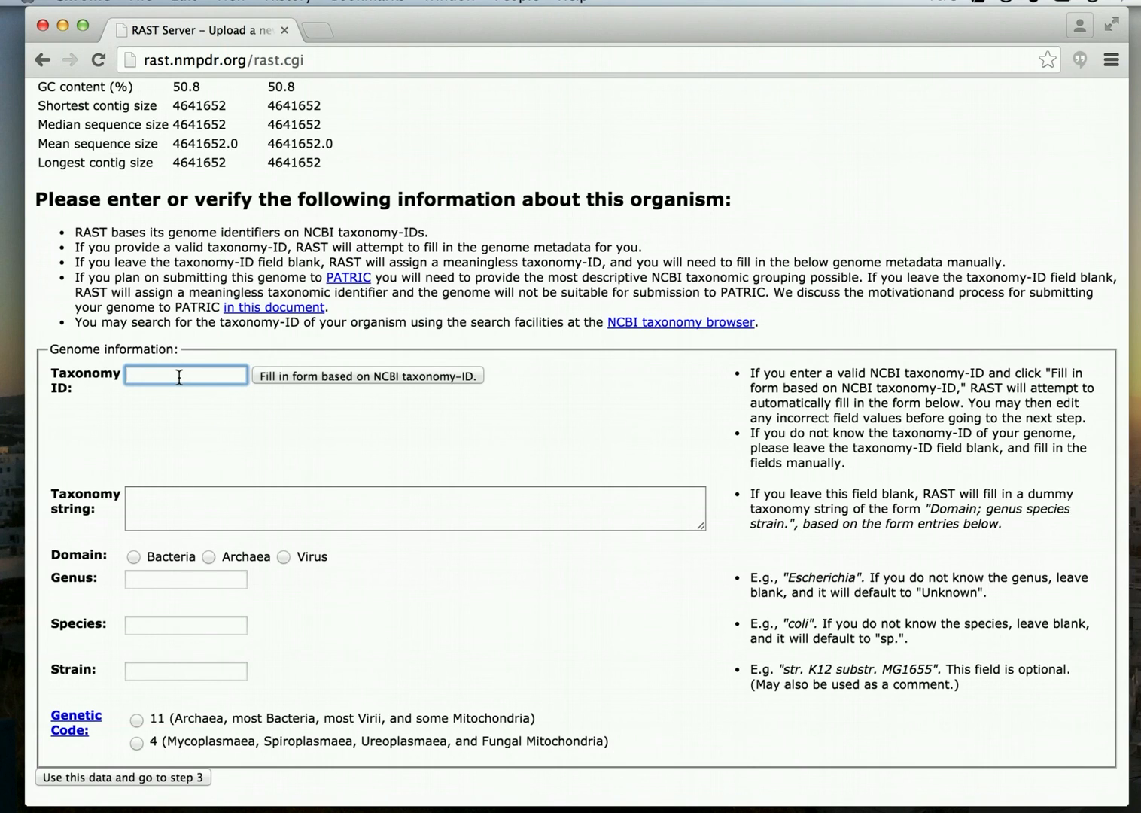
pyautogui.write('83333')
pyautogui.click(300, 374)
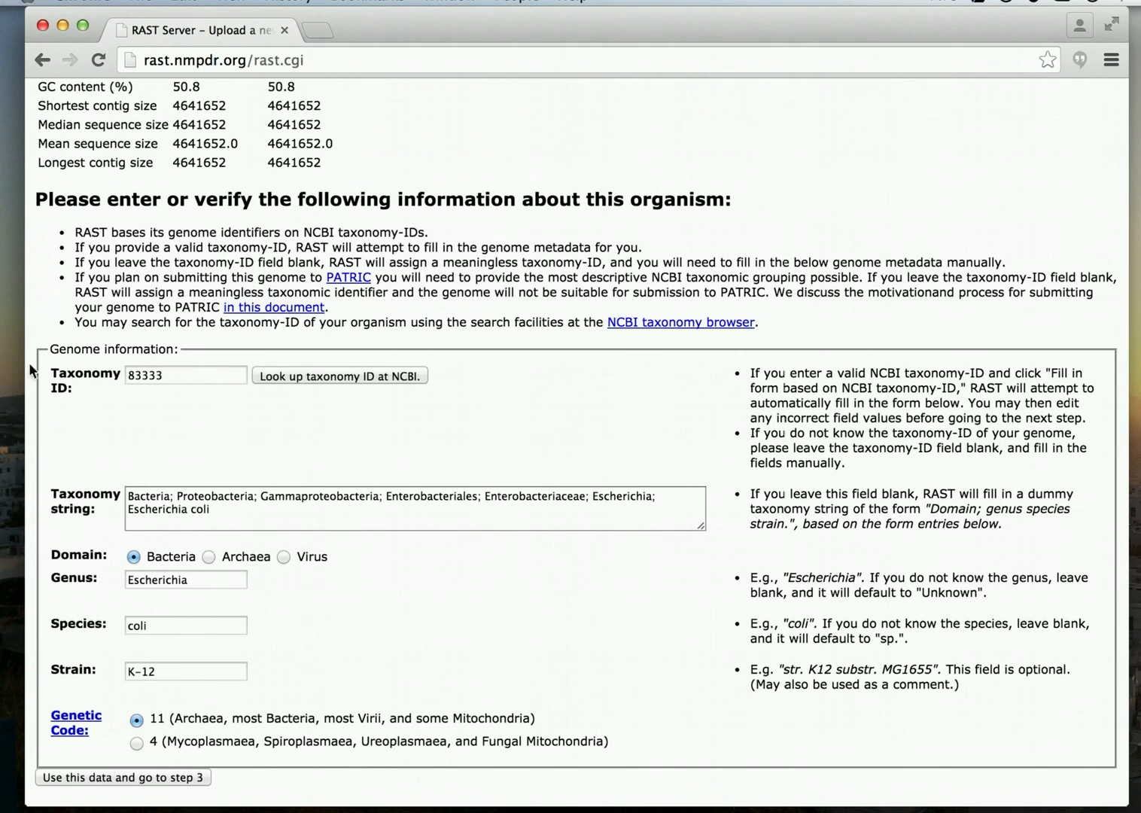
pyautogui.doubleClick(136, 376)
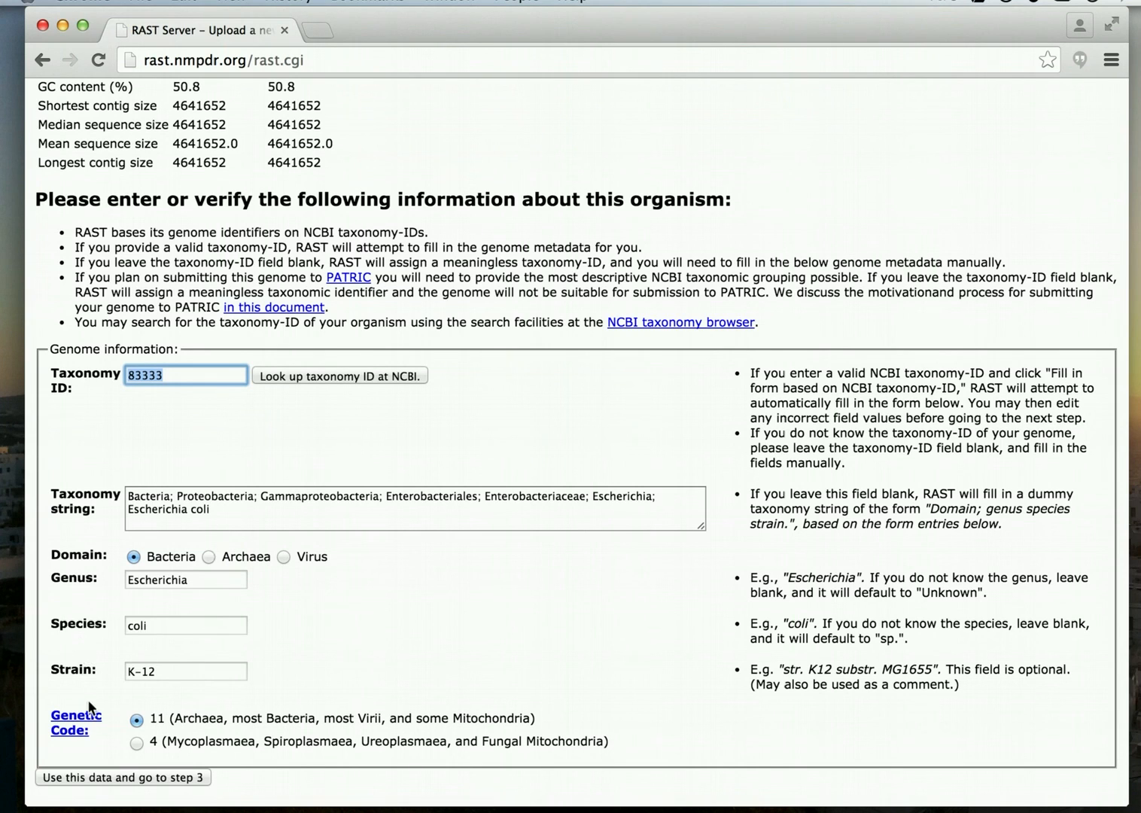
# Proceed to step 3, keep Classic RAST as annotation scheme, and submit the genome as job 217983.
pyautogui.click(112, 778)
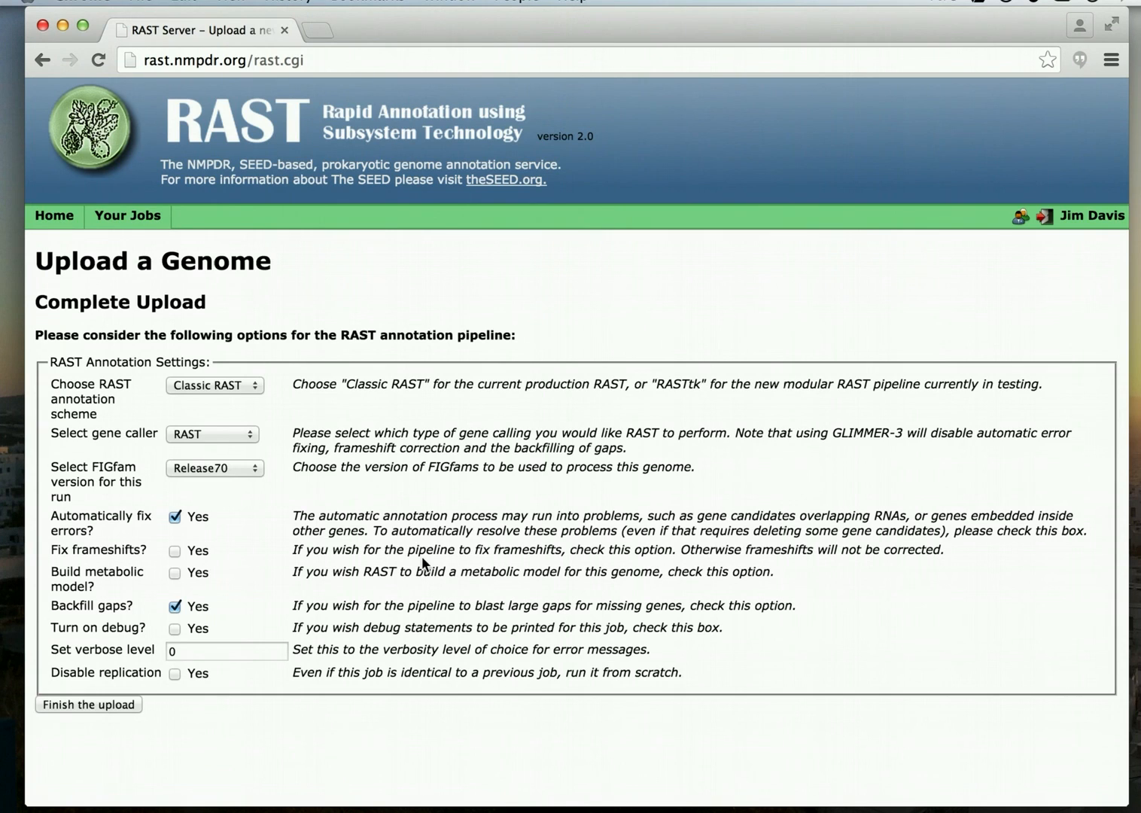
pyautogui.click(253, 387)
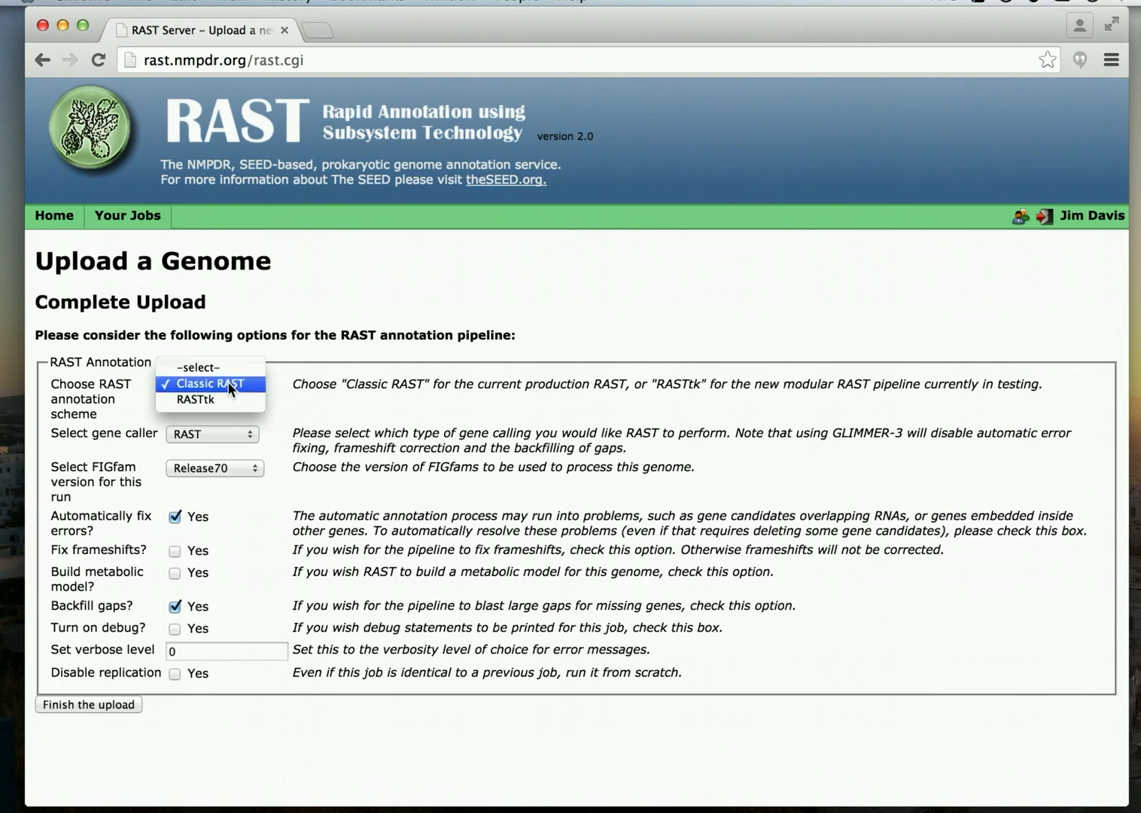
pyautogui.click(229, 387)
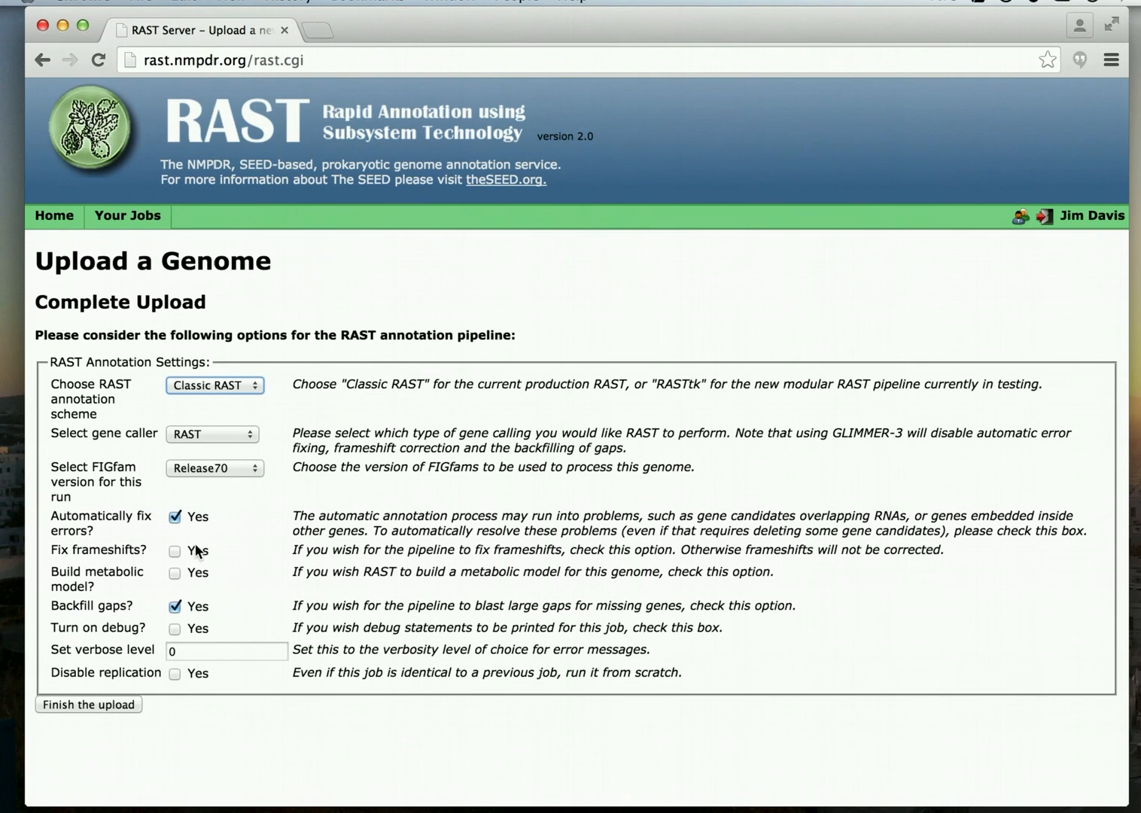
pyautogui.click(105, 705)
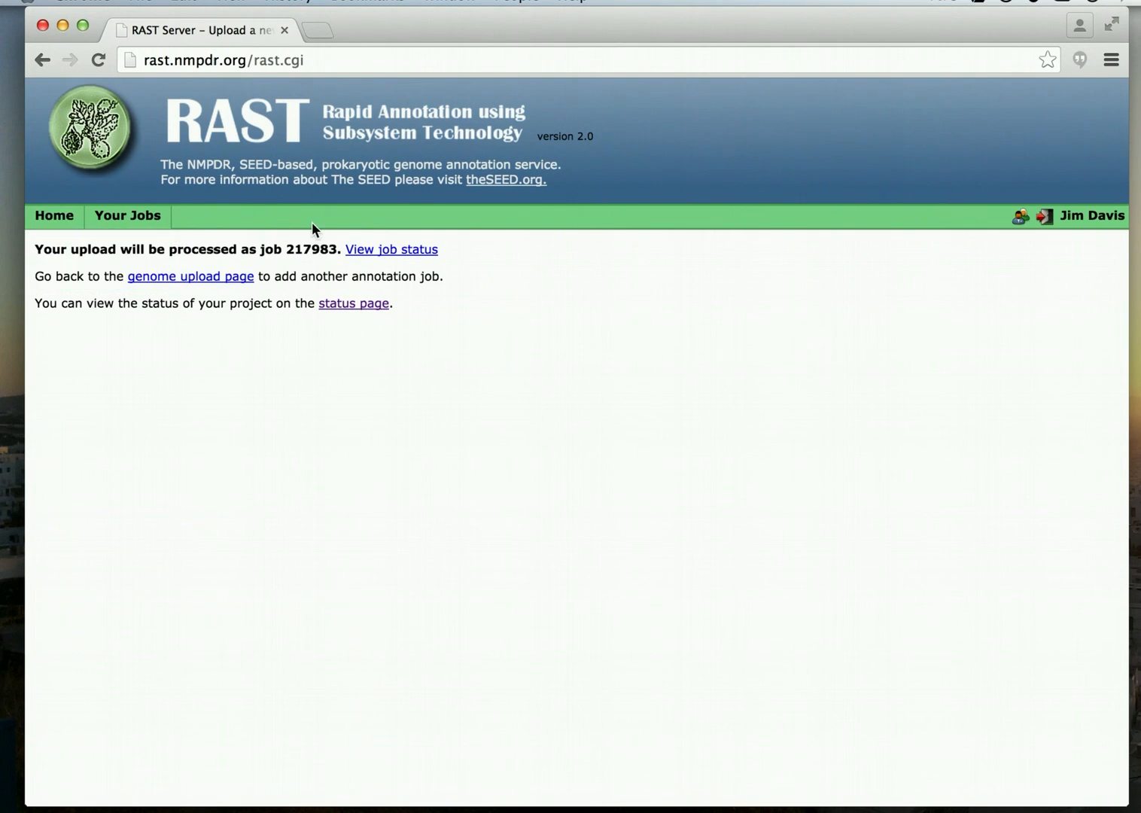
# Select the new job number 217983 and return to the genome upload page.
pyautogui.doubleClick(299, 248)
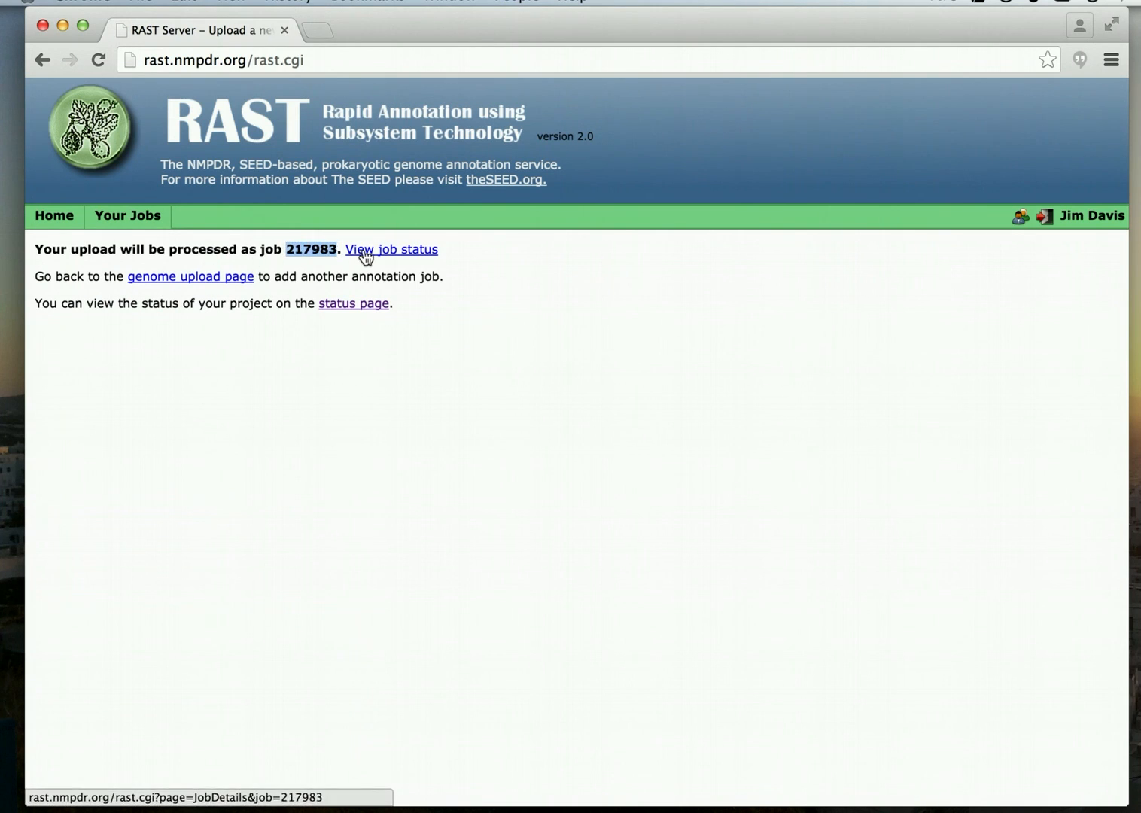
pyautogui.click(213, 289)
pyautogui.moveTo(133, 214)
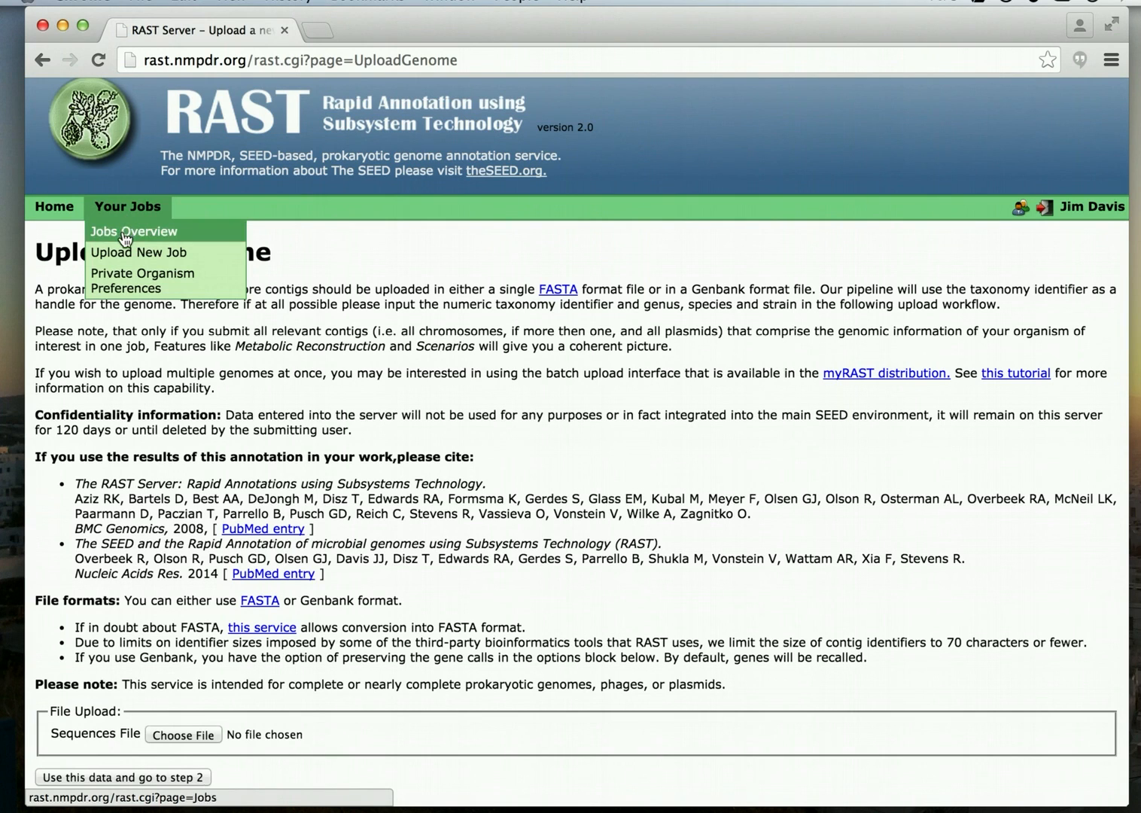
# Open Jobs Overview listing job 217983, Escherichia coli K-12, not yet started.
pyautogui.click(144, 235)
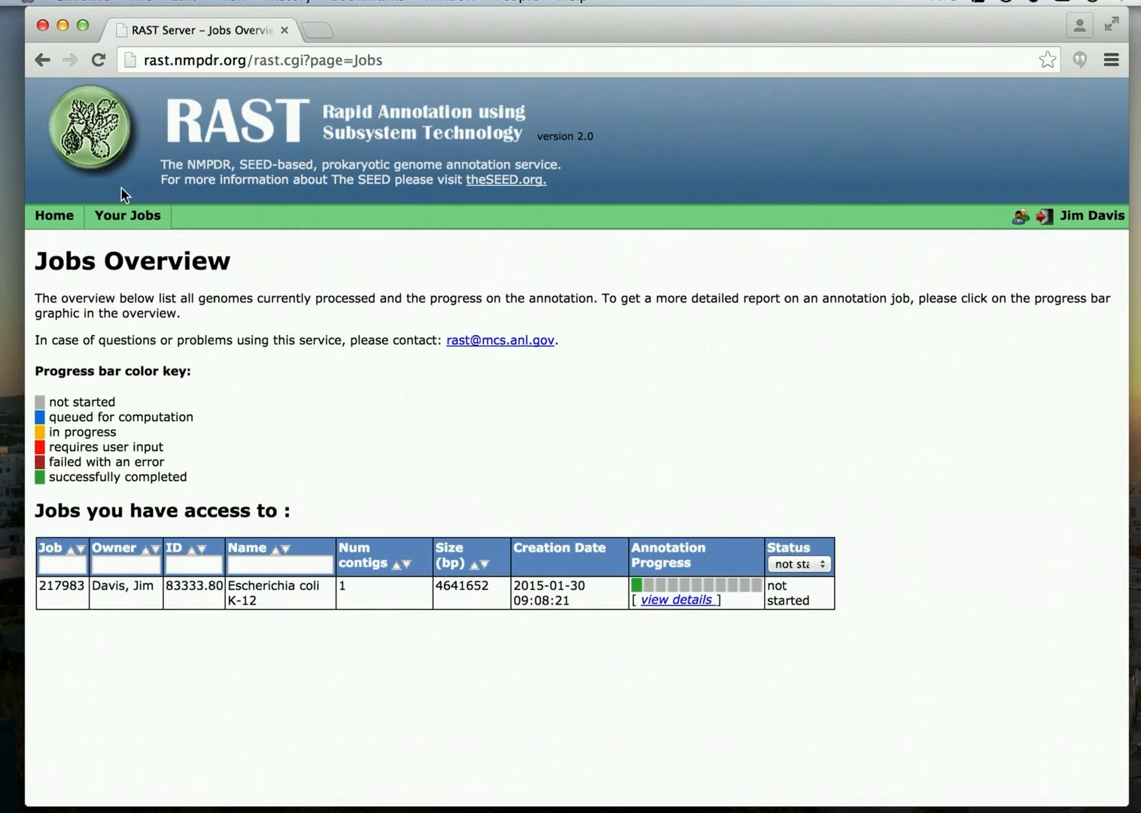
pyautogui.moveTo(115, 223)
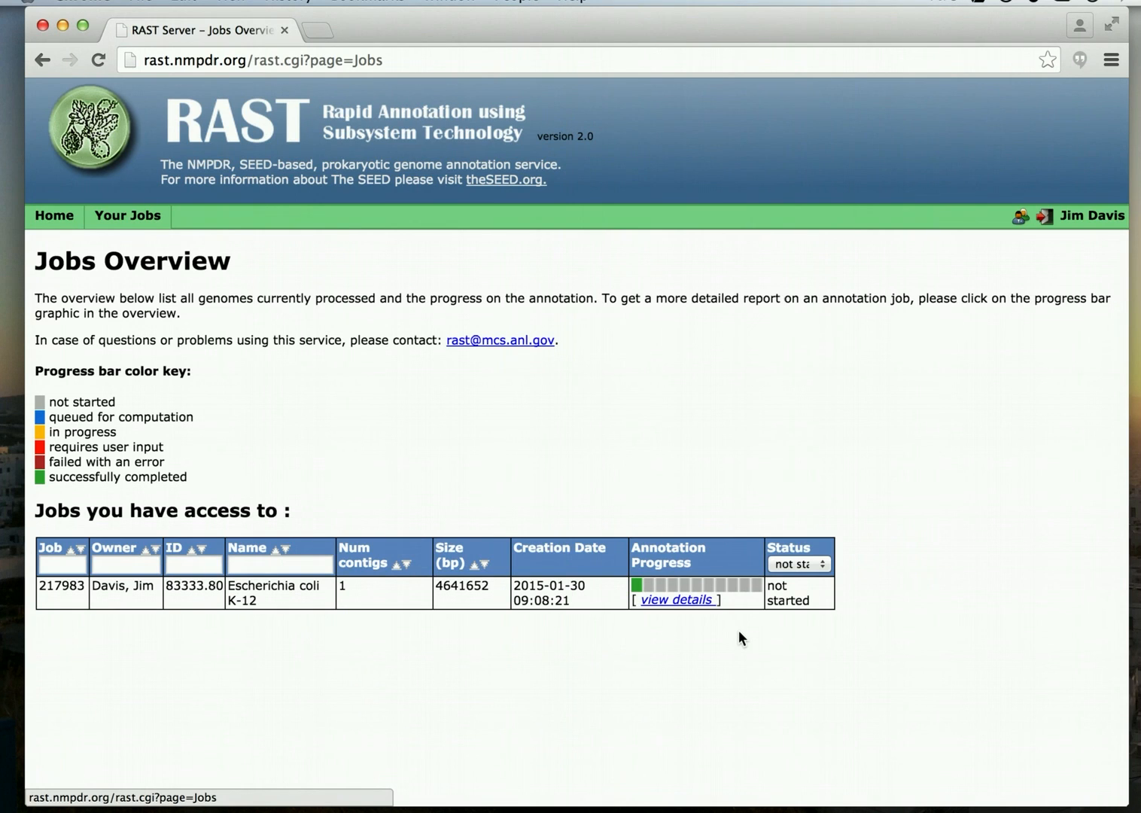
# View the Escherichia coli K-12 job details and go back to the jobs overview.
pyautogui.click(676, 600)
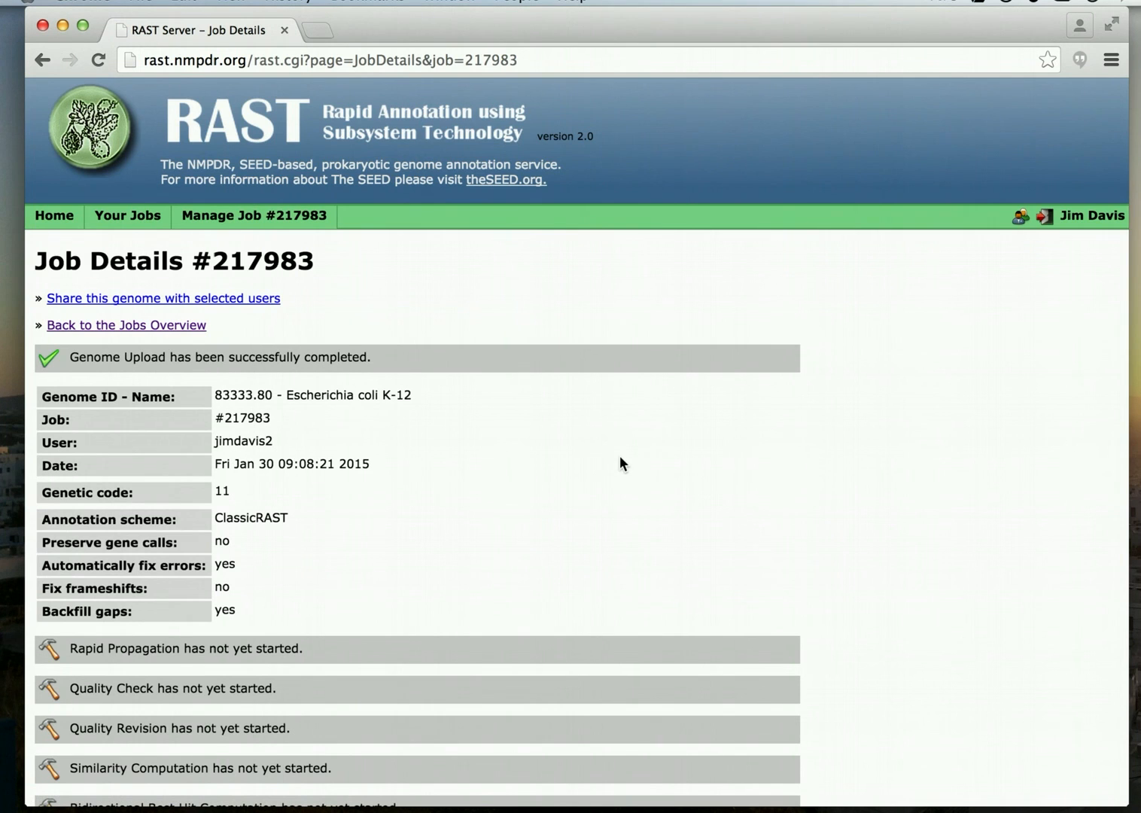
pyautogui.scroll(-3, 620, 462)
pyautogui.scroll(3, 619, 455)
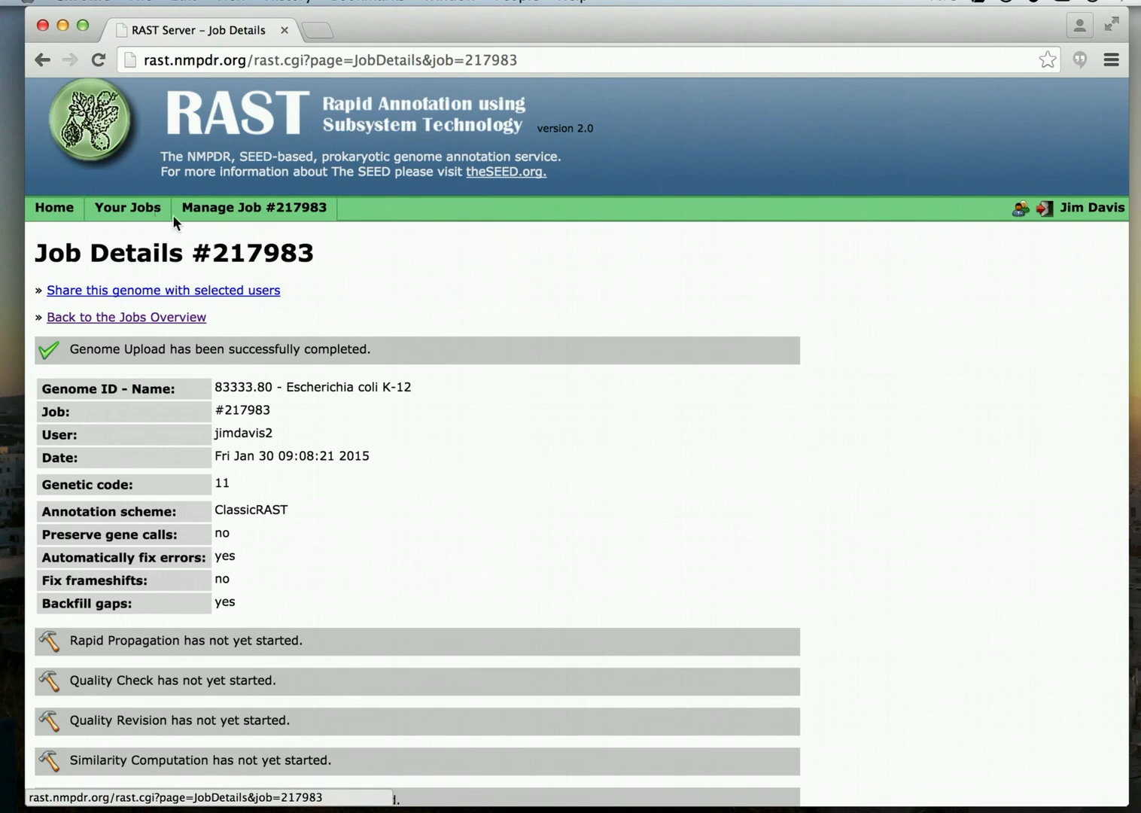
pyautogui.click(149, 216)
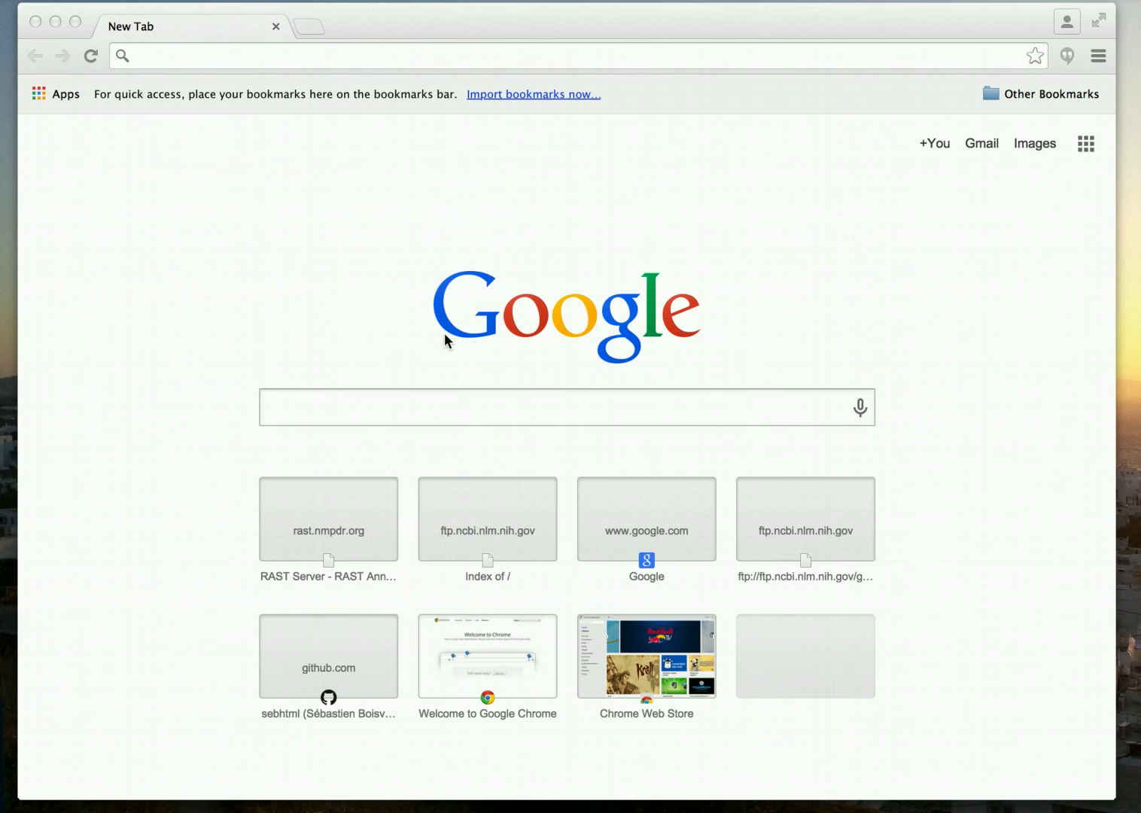
# Load the RAST Server home page at rast.nmpdr.org in the new tab.
pyautogui.click(174, 58)
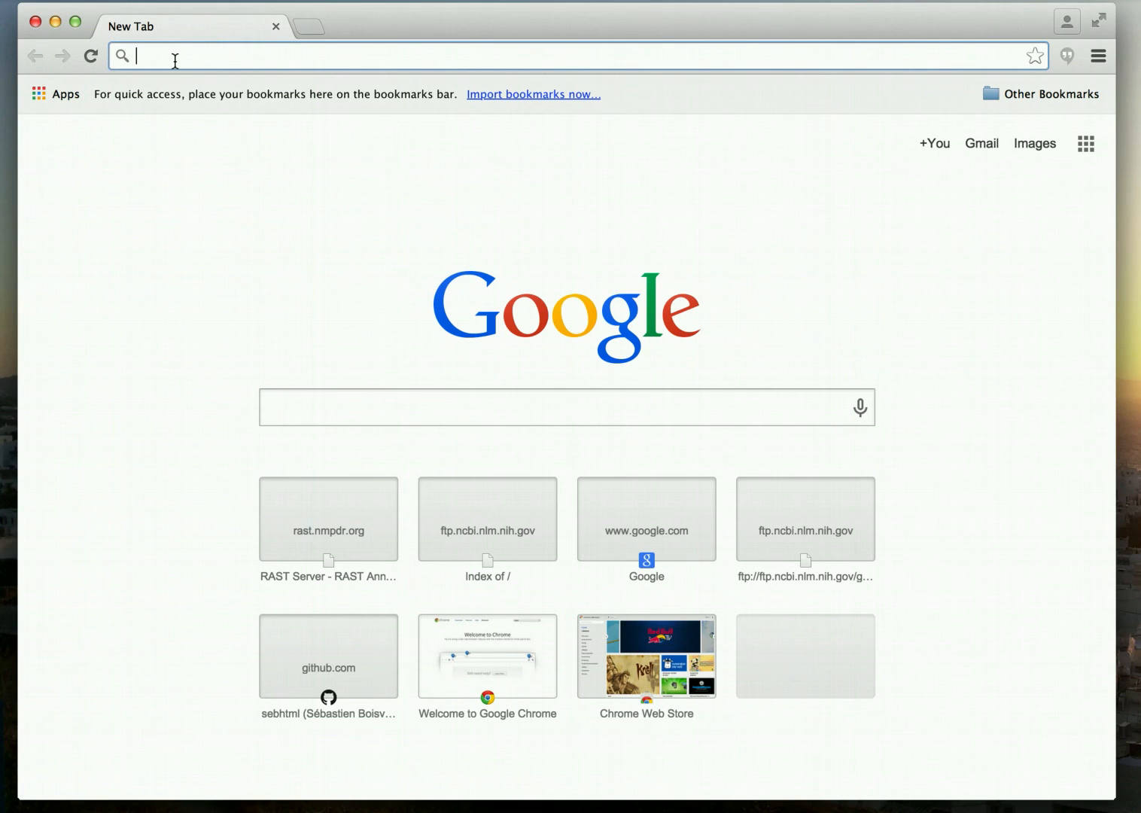
pyautogui.write('rast.nmpdr.org')
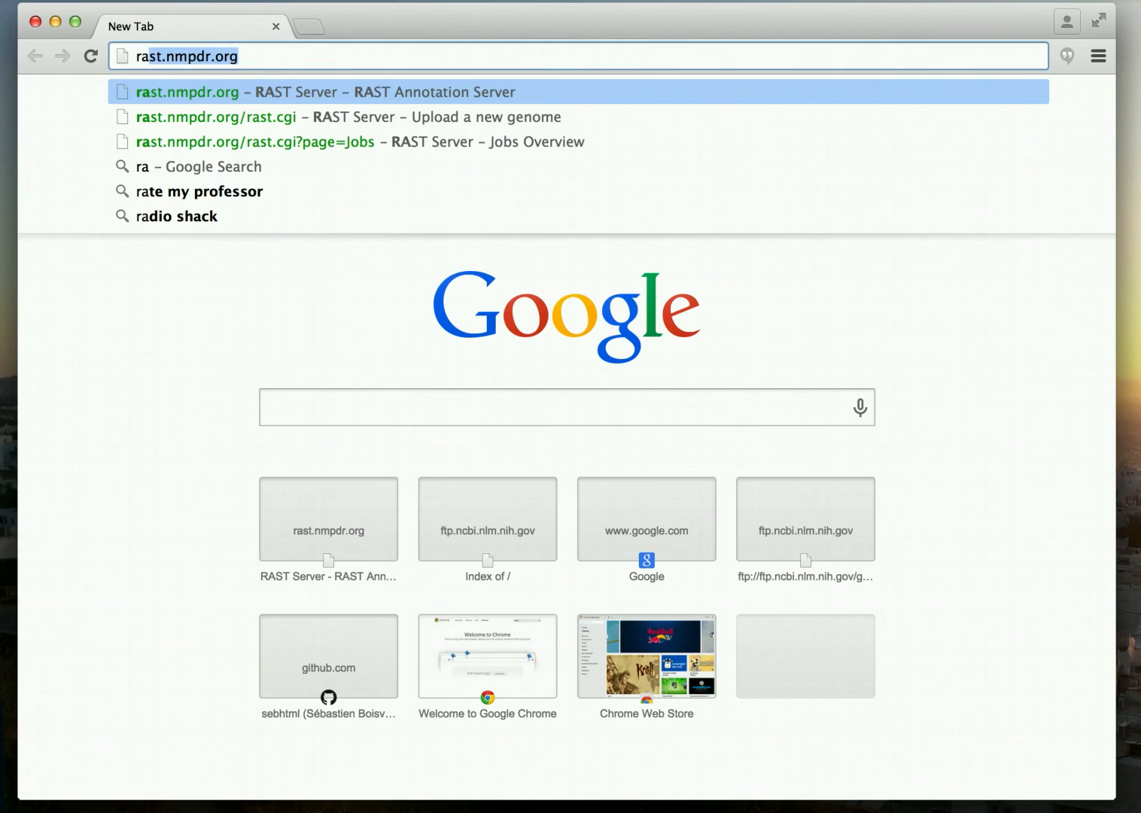
pyautogui.press('Return')
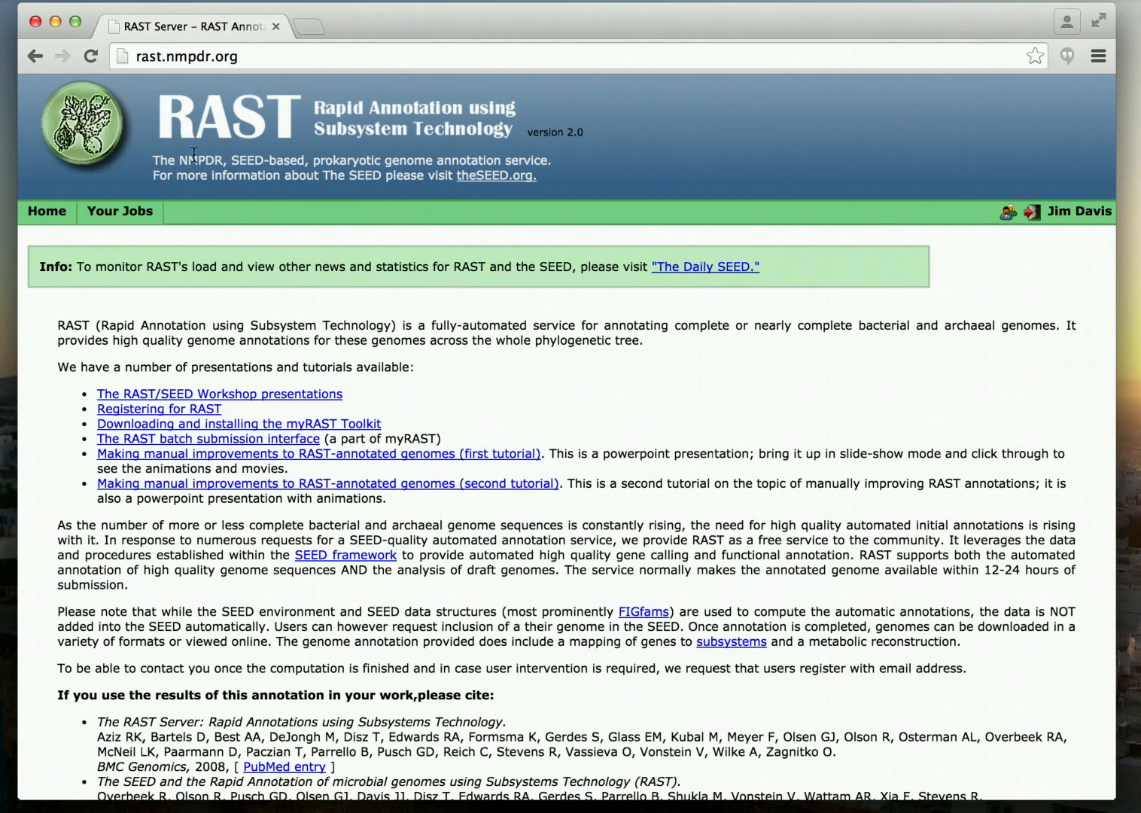
pyautogui.scroll(-5, 221, 219)
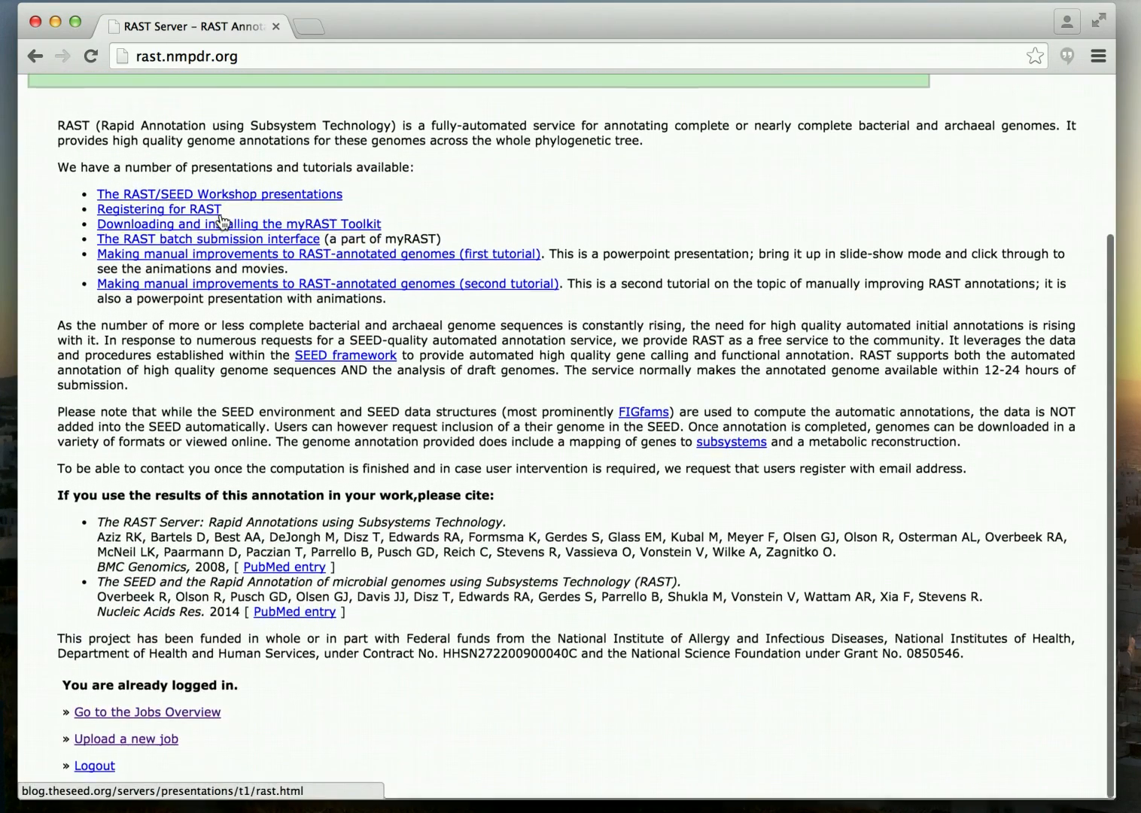
pyautogui.scroll(5, 220, 220)
pyautogui.scroll(-5, 221, 219)
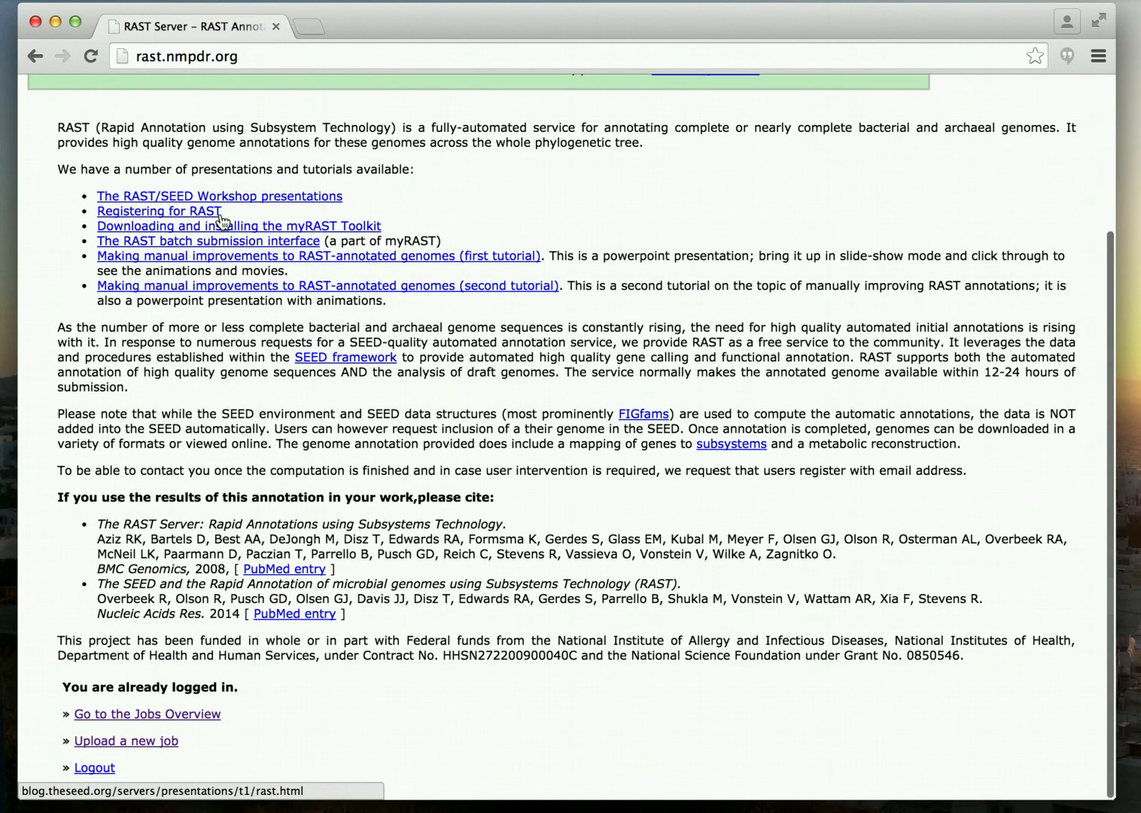
# Start a second upload job with NC_000913.fna.txt and continue to the step 2 review page.
pyautogui.click(95, 742)
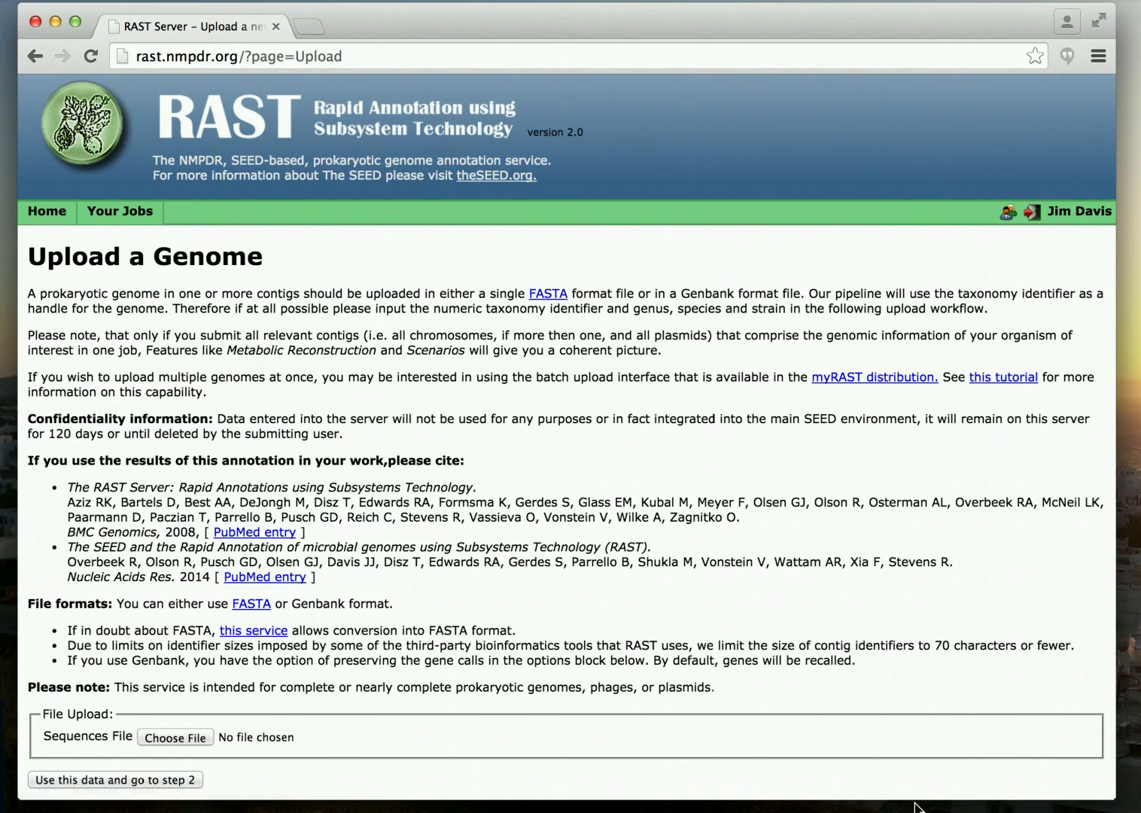
pyautogui.moveTo(1114, 798); pyautogui.dragTo(1138, 811)
pyautogui.scroll(-1, 471, 449)
pyautogui.scroll(-1, 472, 450)
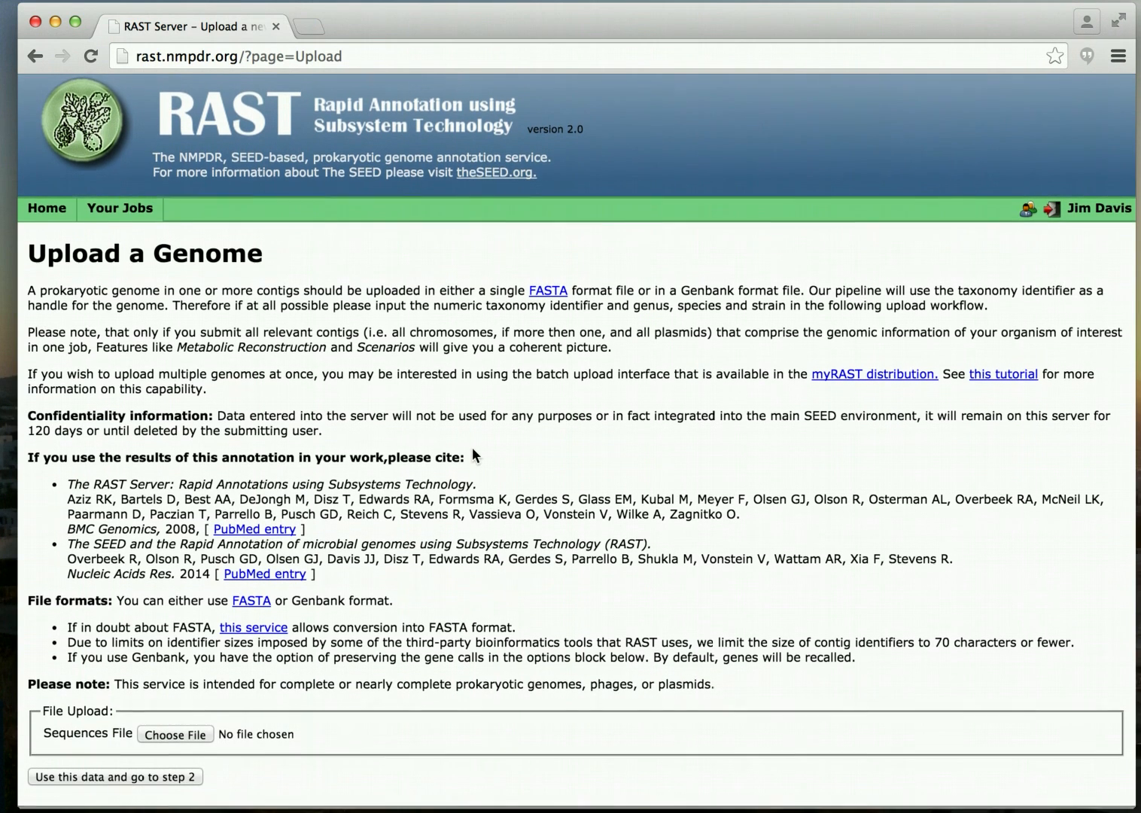
pyautogui.scroll(1, 471, 449)
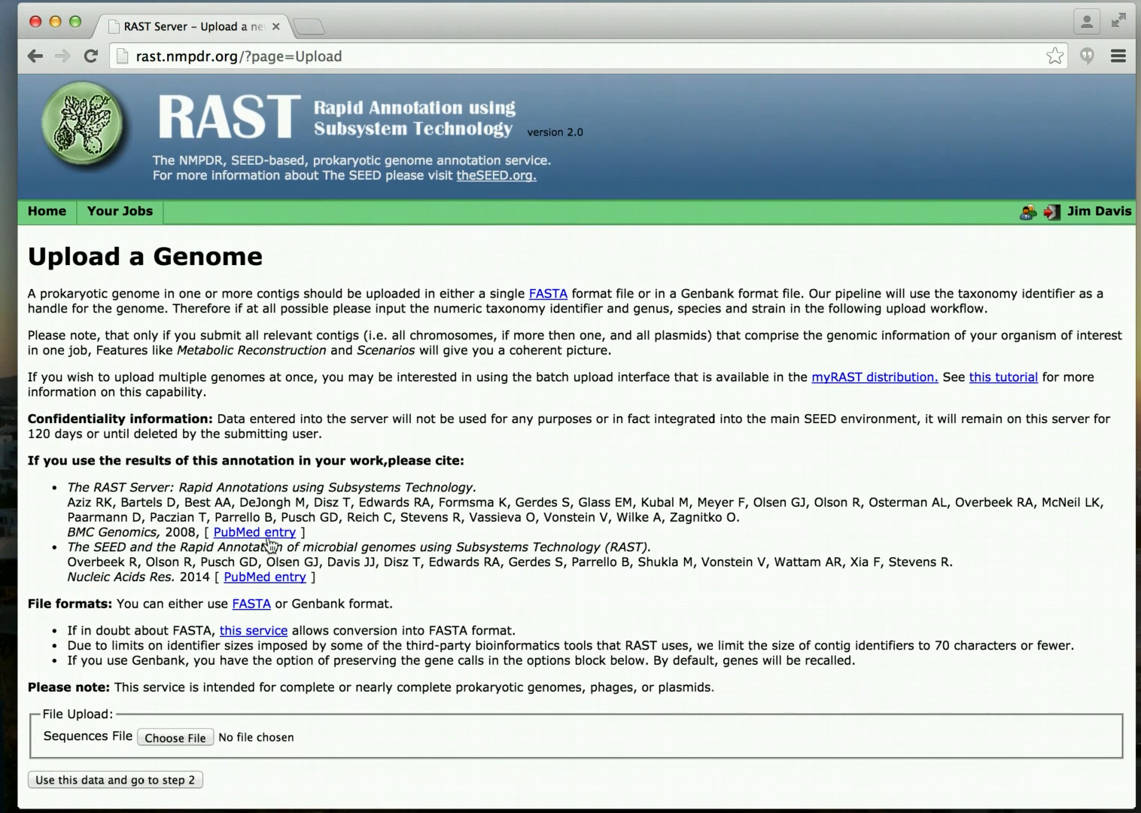
pyautogui.click(176, 737)
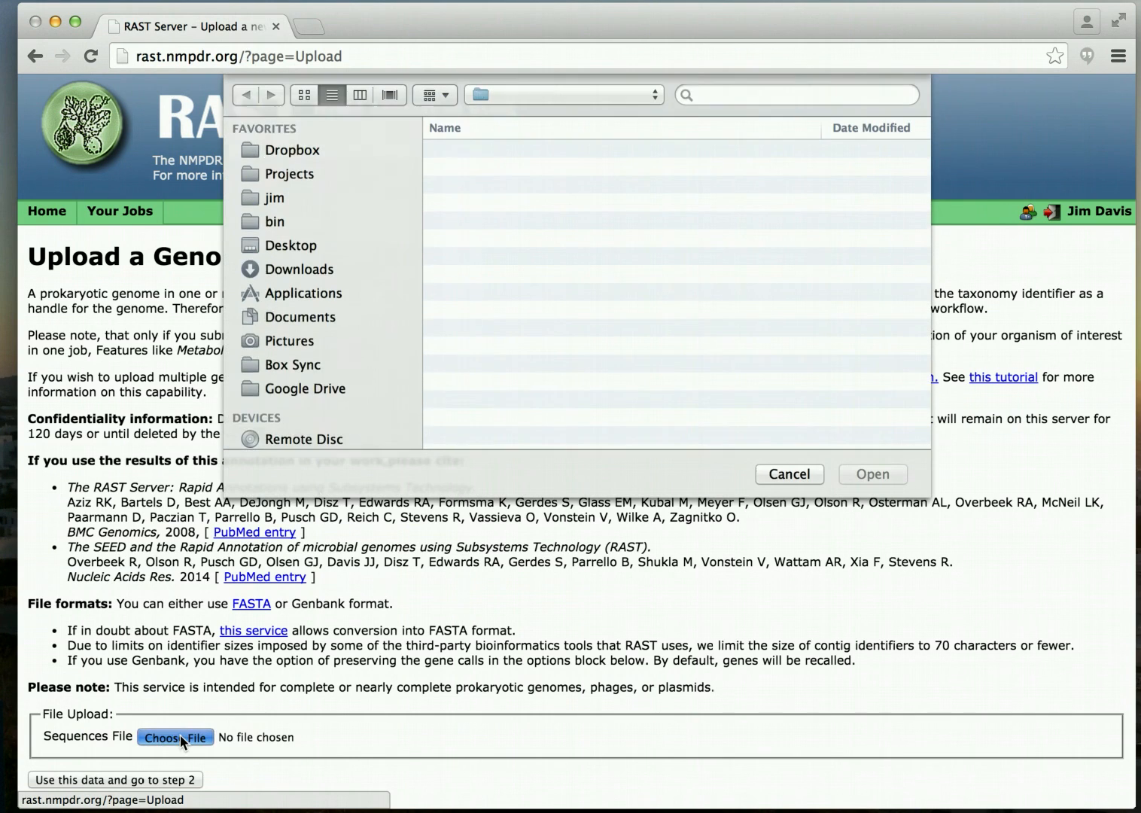
pyautogui.click(527, 151)
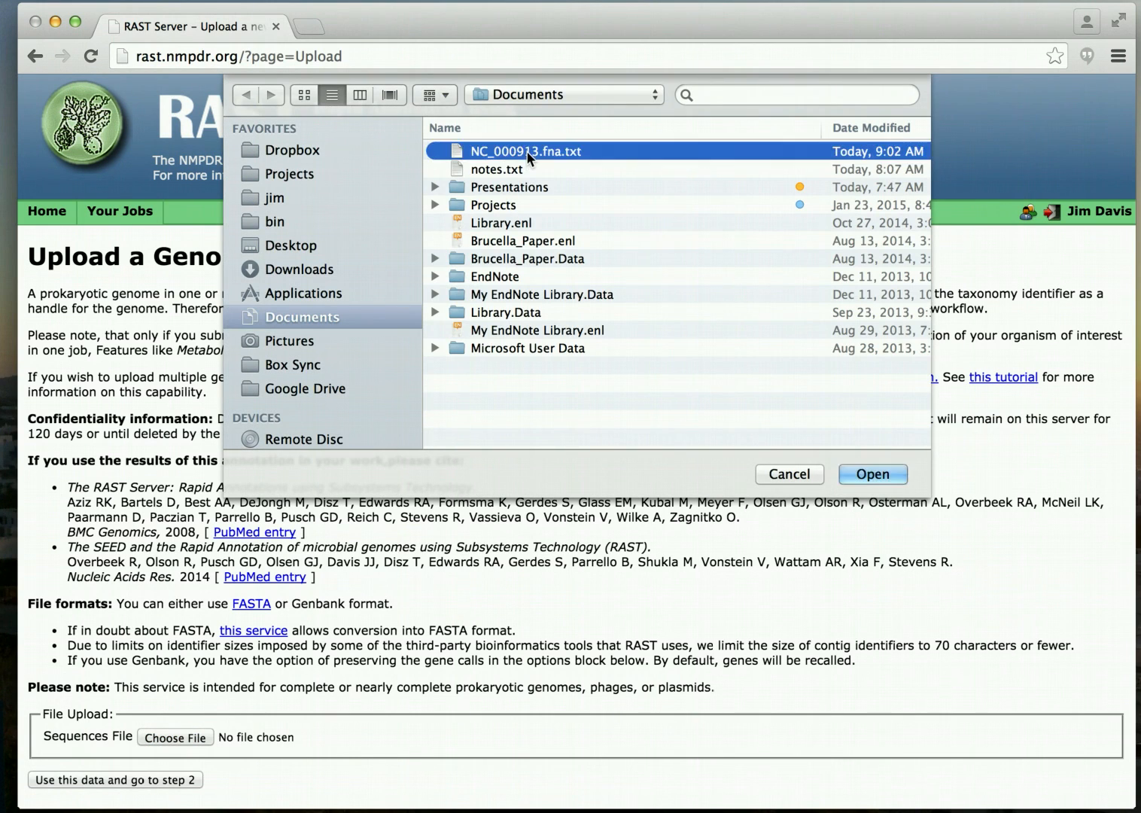
pyautogui.click(873, 474)
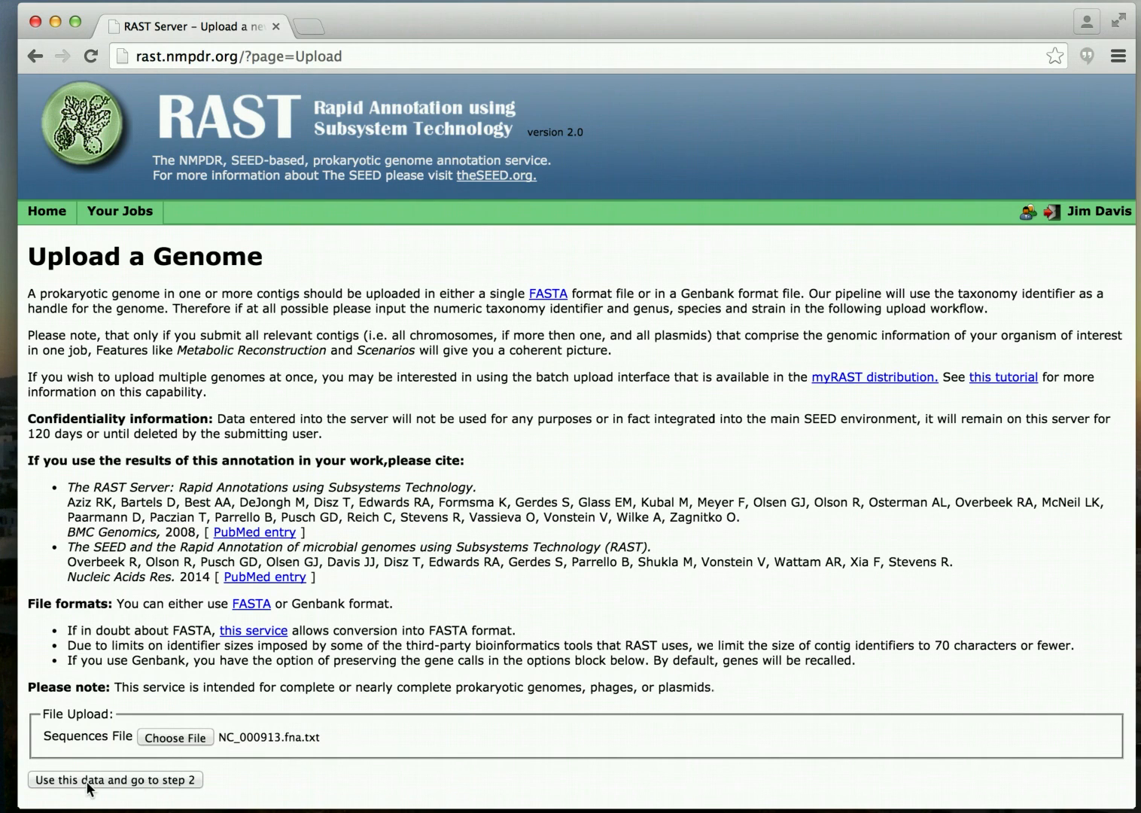
pyautogui.click(122, 781)
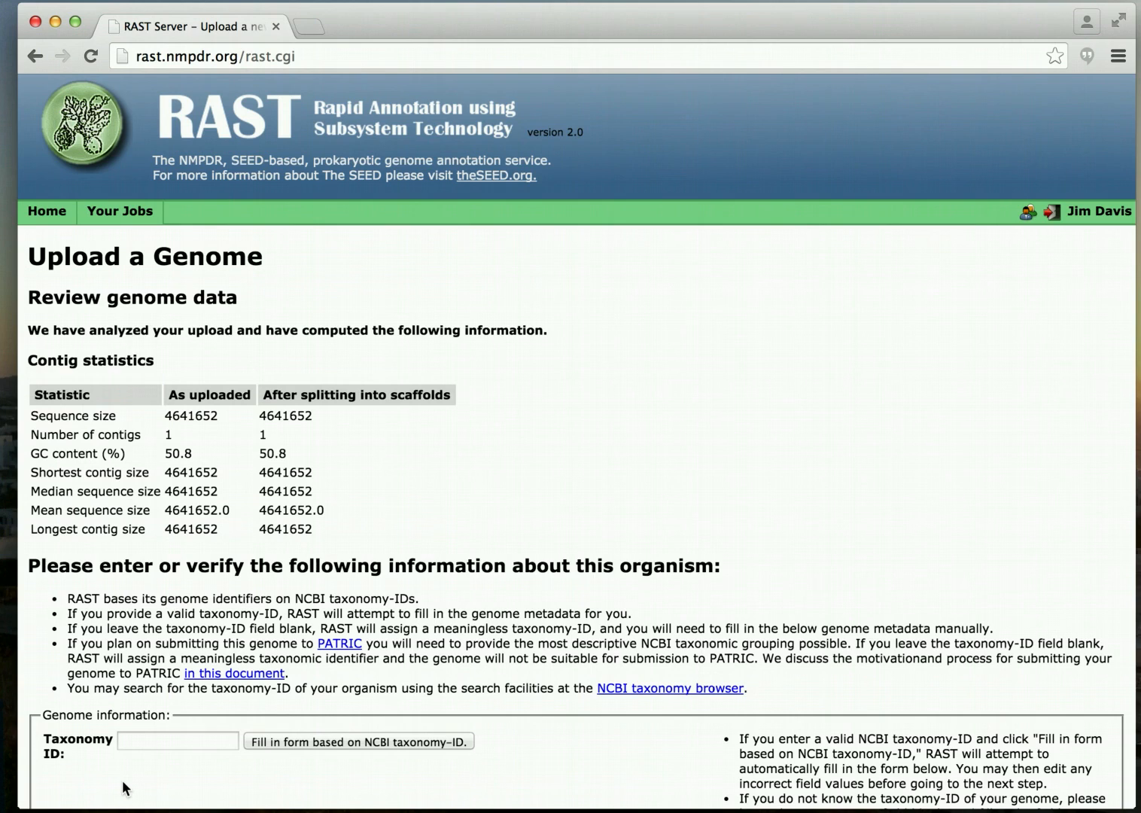
# Enter taxonomy ID 83333, auto-fill Bacteria, Escherichia coli K-12 and genetic code 11, and continue to step 3.
pyautogui.scroll(-5, 188, 485)
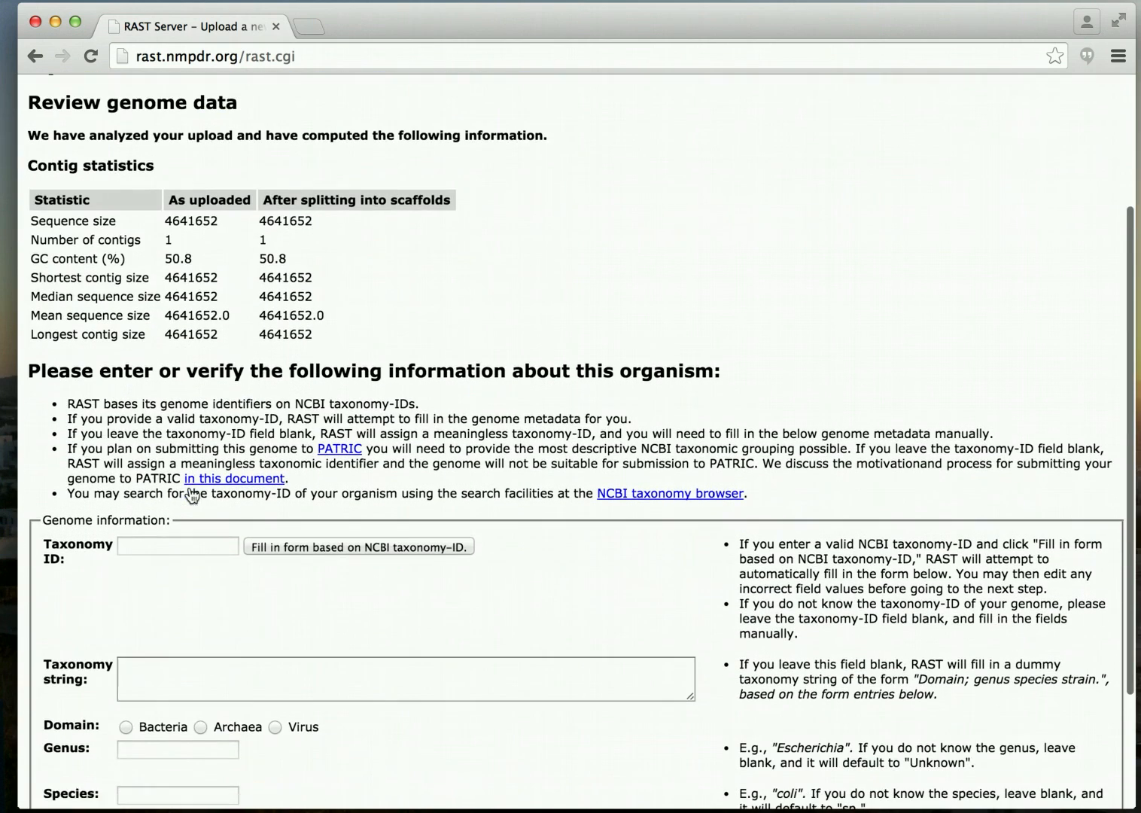
pyautogui.scroll(3, 192, 495)
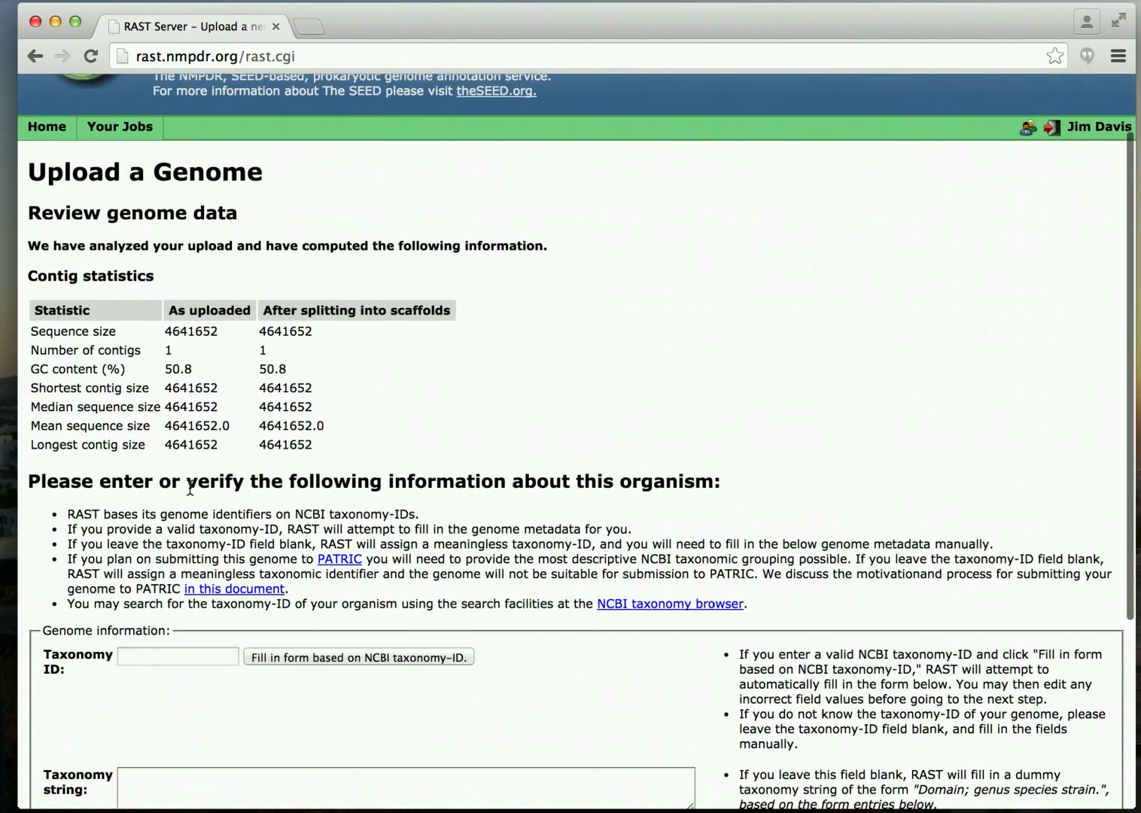
pyautogui.scroll(-3, 189, 489)
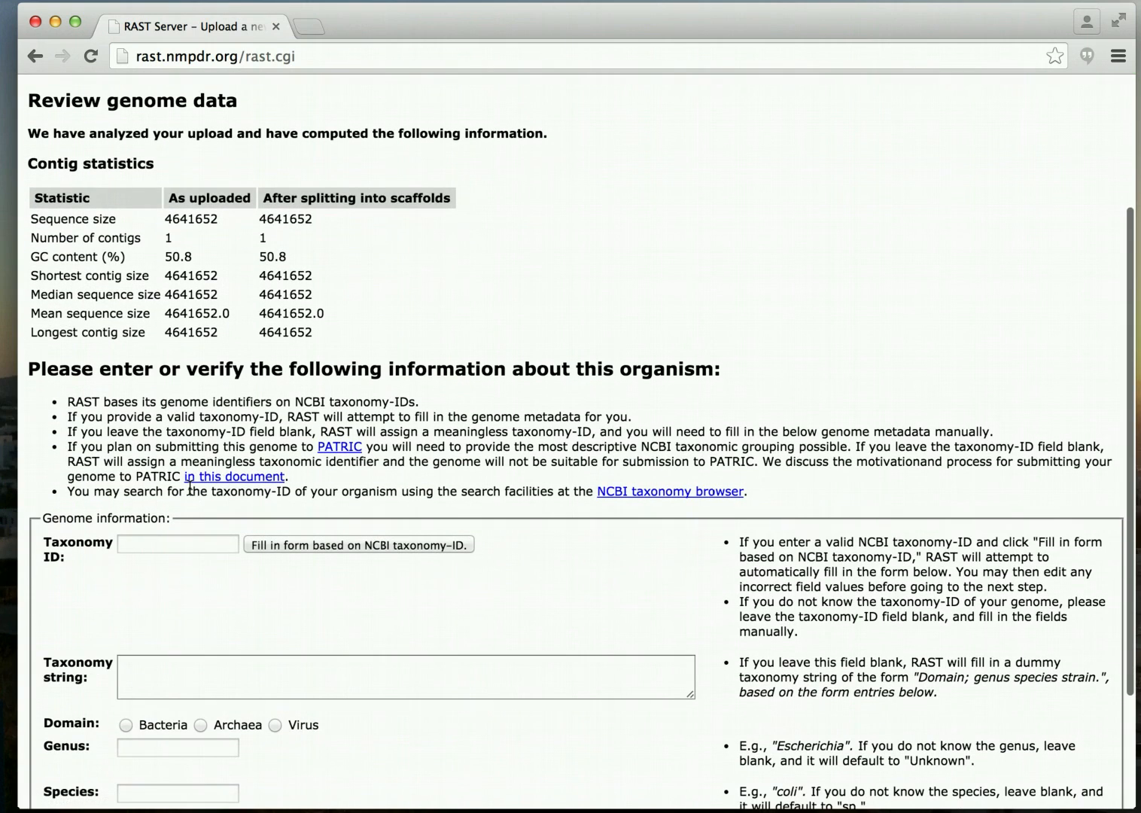
pyautogui.scroll(-4, 190, 489)
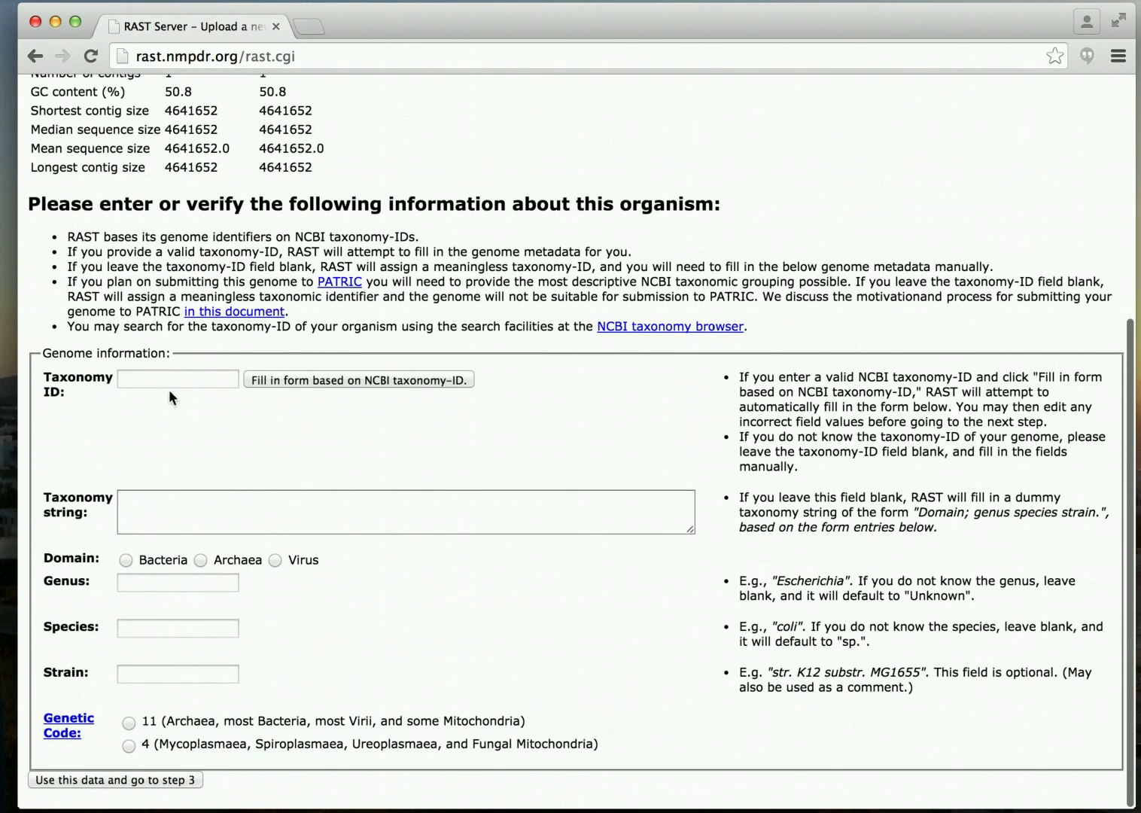
pyautogui.click(167, 380)
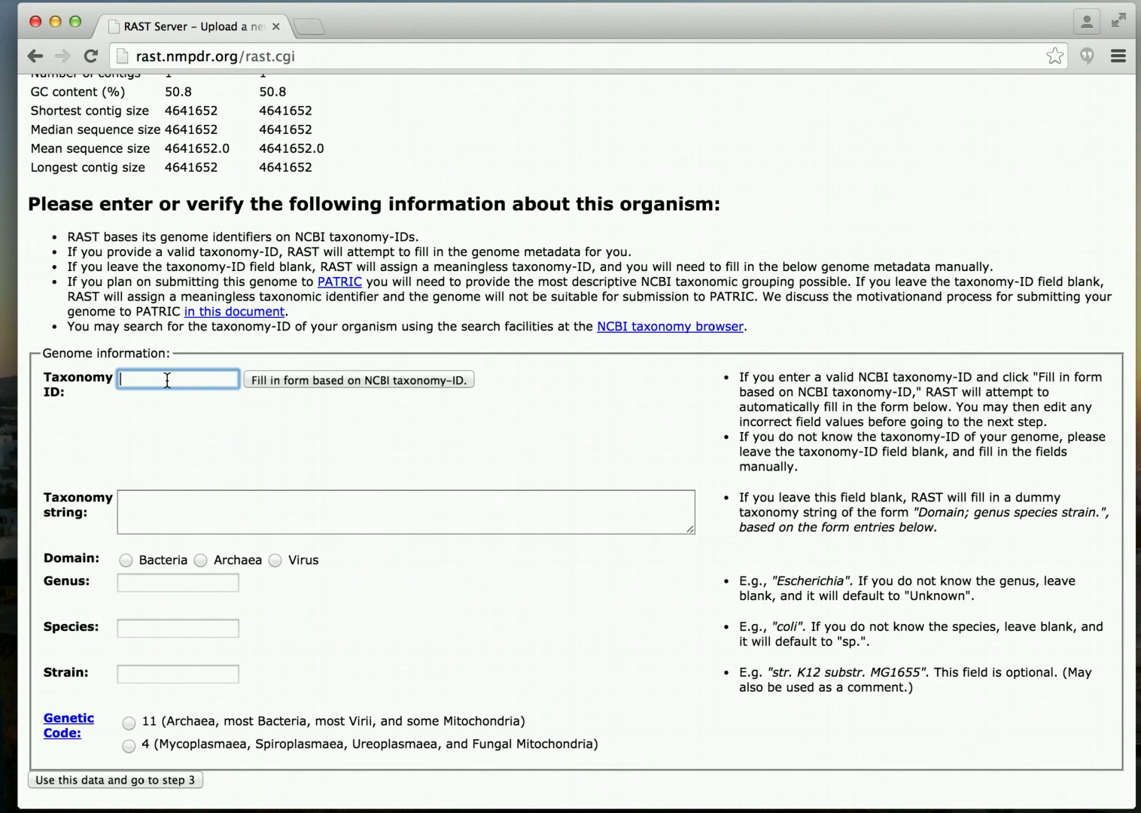
pyautogui.write('83333')
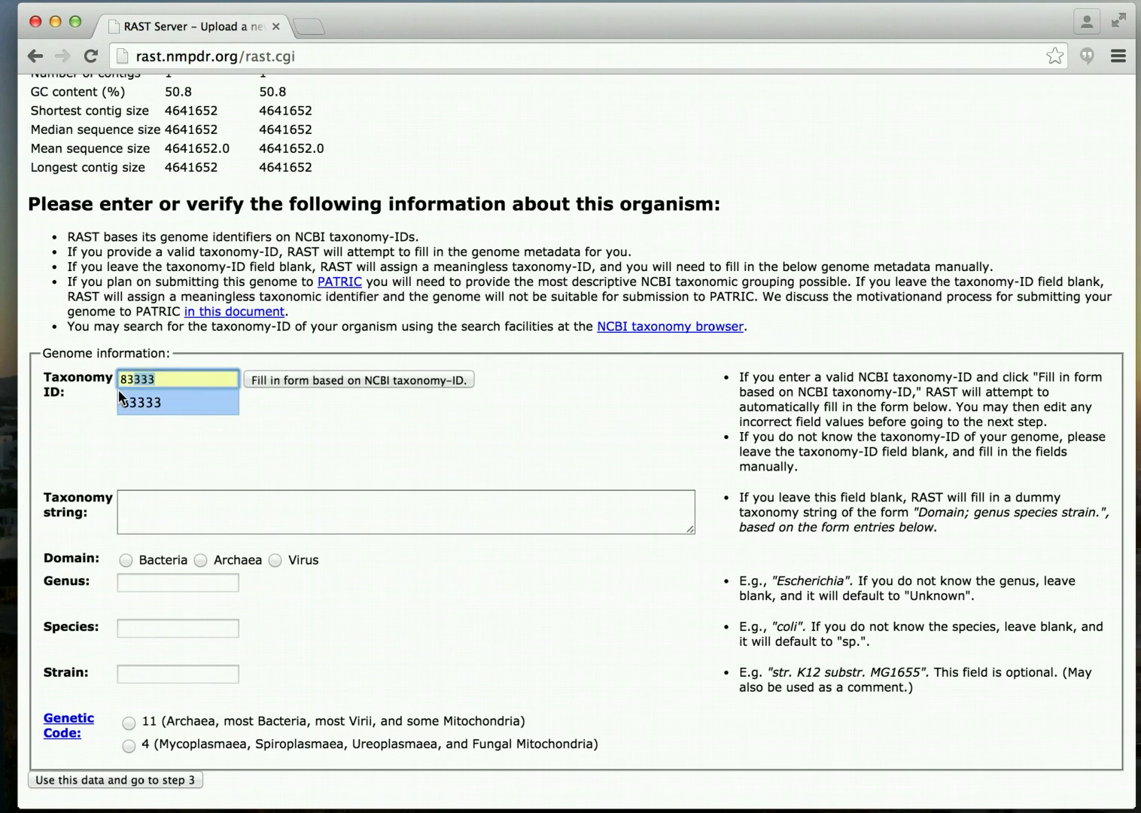
pyautogui.click(120, 397)
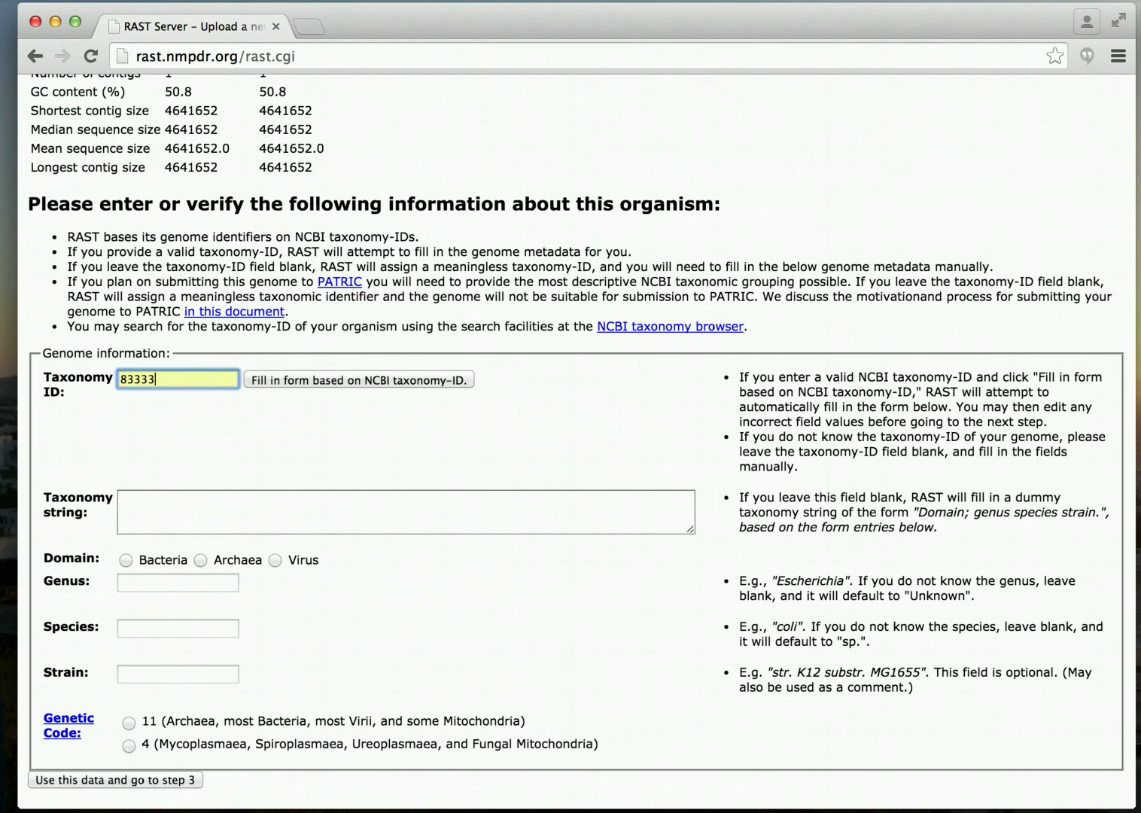
pyautogui.click(324, 382)
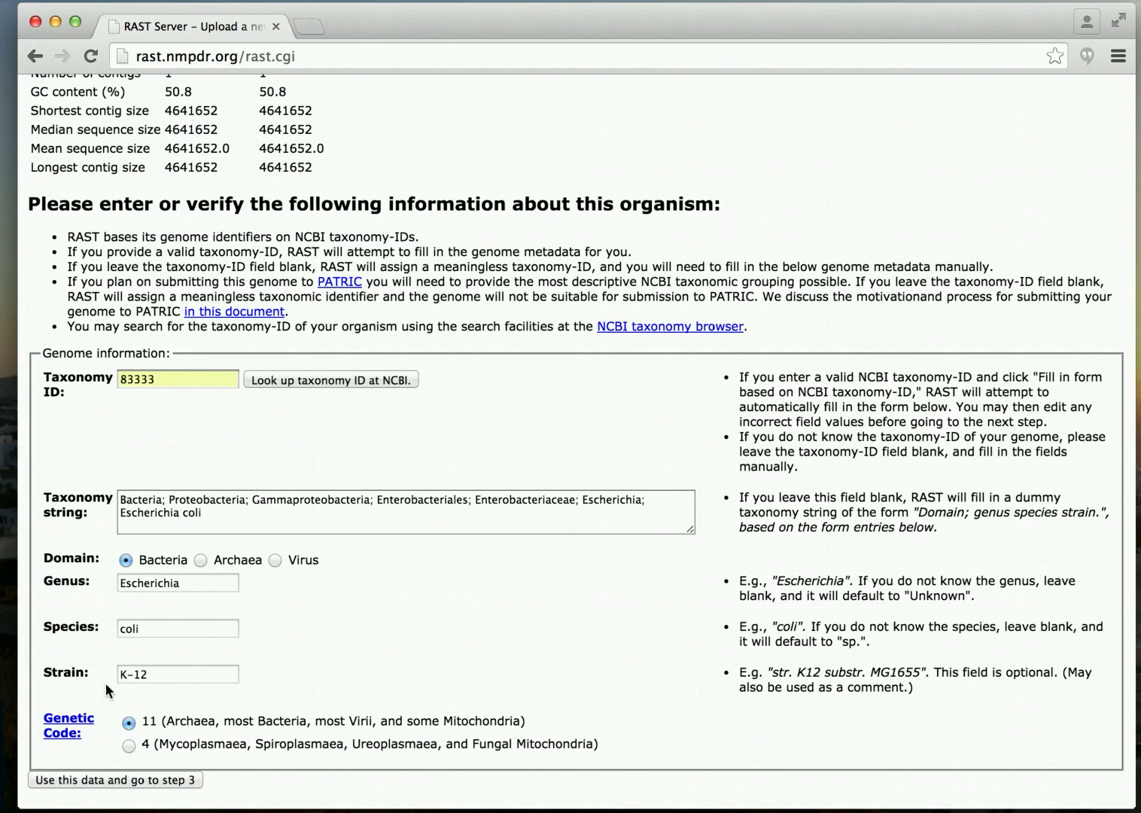
pyautogui.click(110, 783)
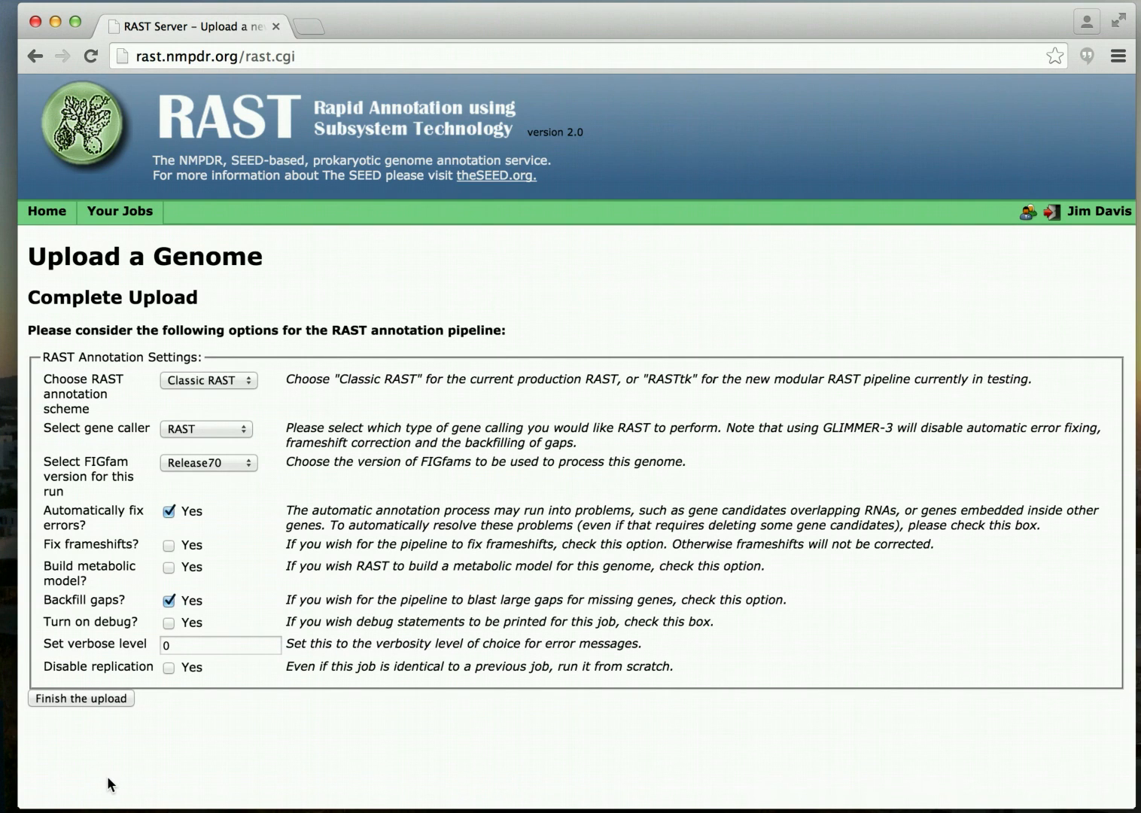
# Change the annotation scheme from Classic RAST to RASTtk.
pyautogui.click(238, 382)
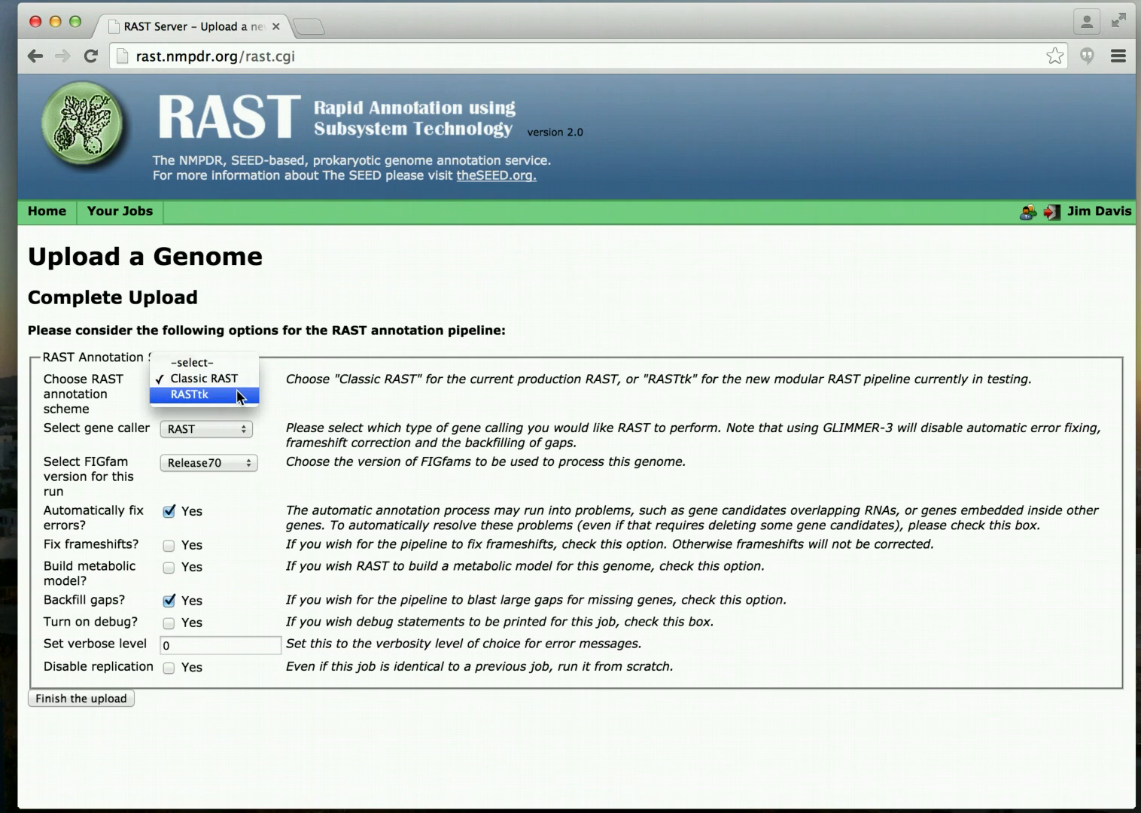
pyautogui.click(237, 393)
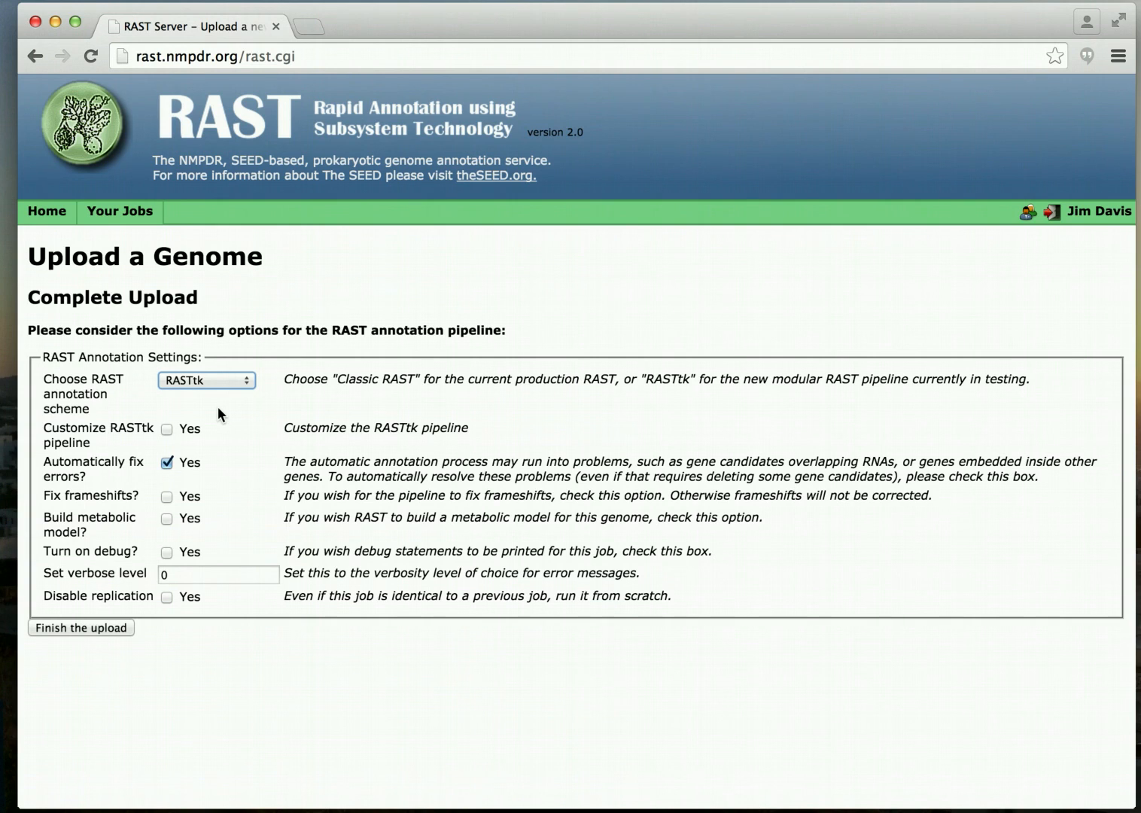
# Enable RASTtk pipeline customization and move call-selenoproteins below call-pyrrolysoproteins.
pyautogui.click(166, 430)
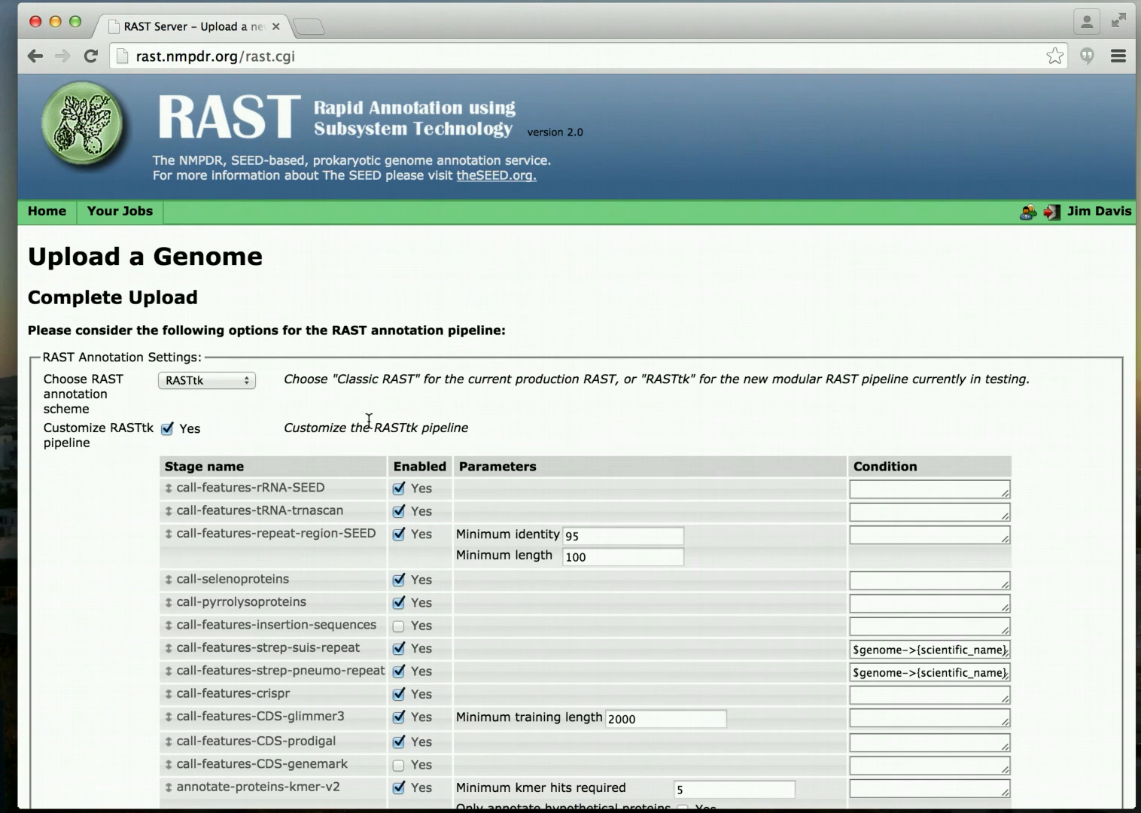
pyautogui.scroll(-3, 369, 419)
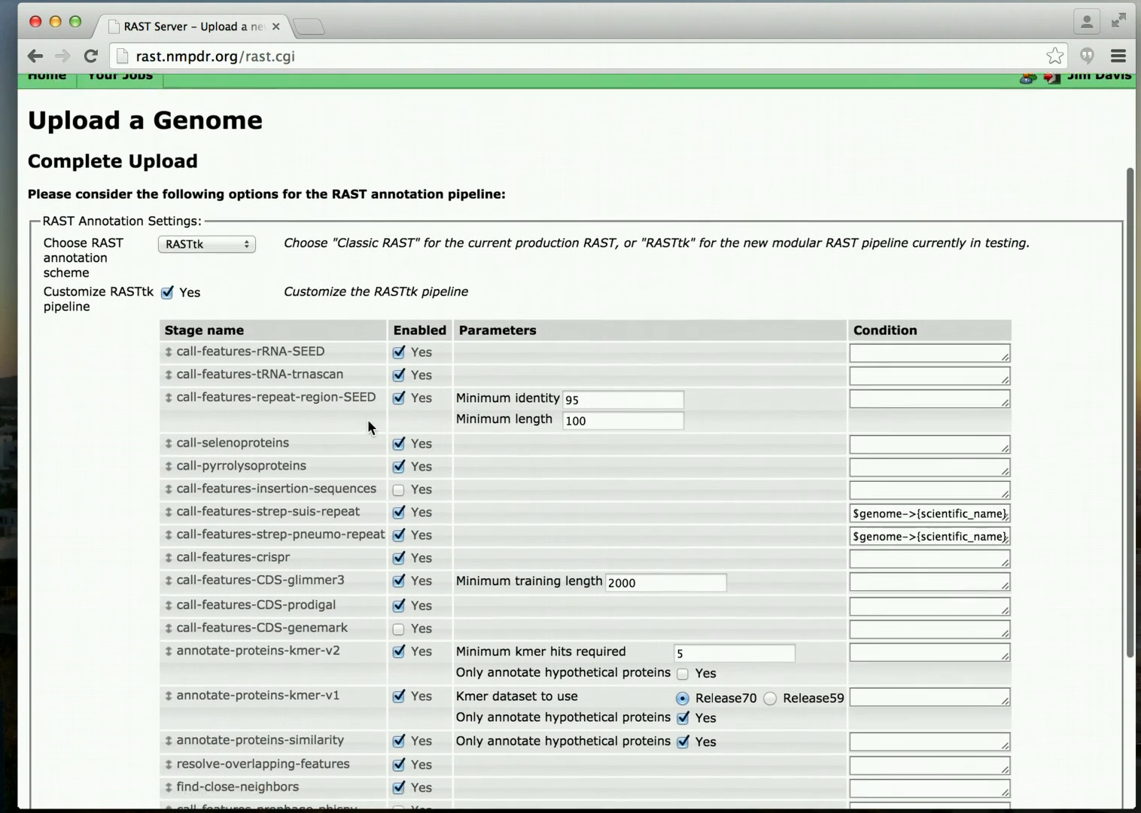
pyautogui.scroll(-2, 367, 425)
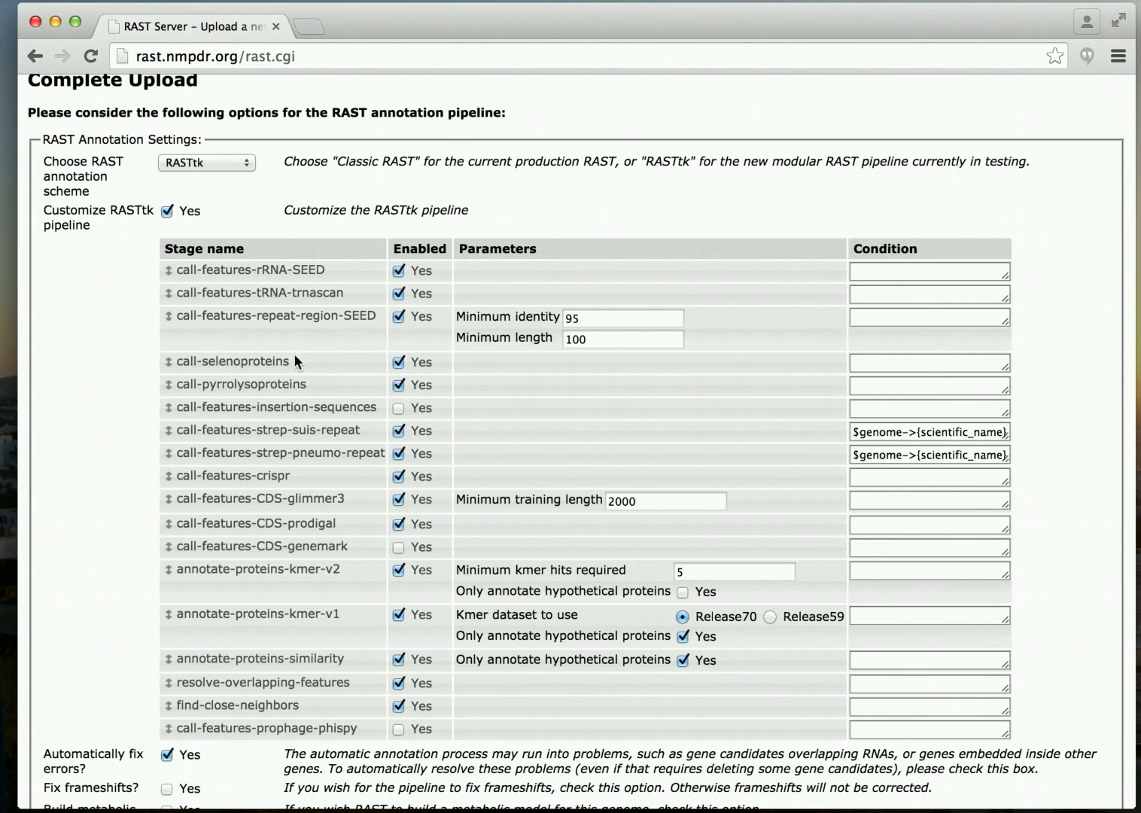
pyautogui.click(247, 364)
pyautogui.moveTo(246, 364); pyautogui.dragTo(246, 387)
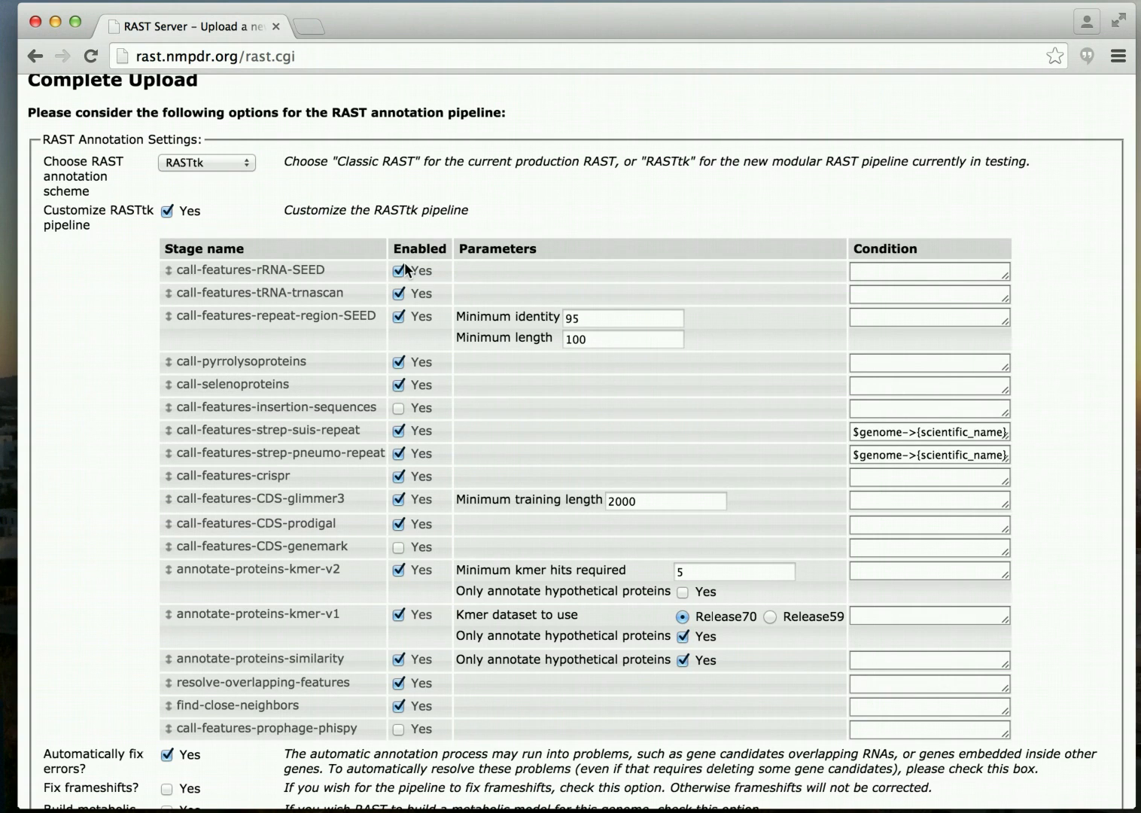
# Enable the call-features-insertion-sequences stage, then scroll down to the Finish the upload button.
pyautogui.scroll(-1, 406, 269)
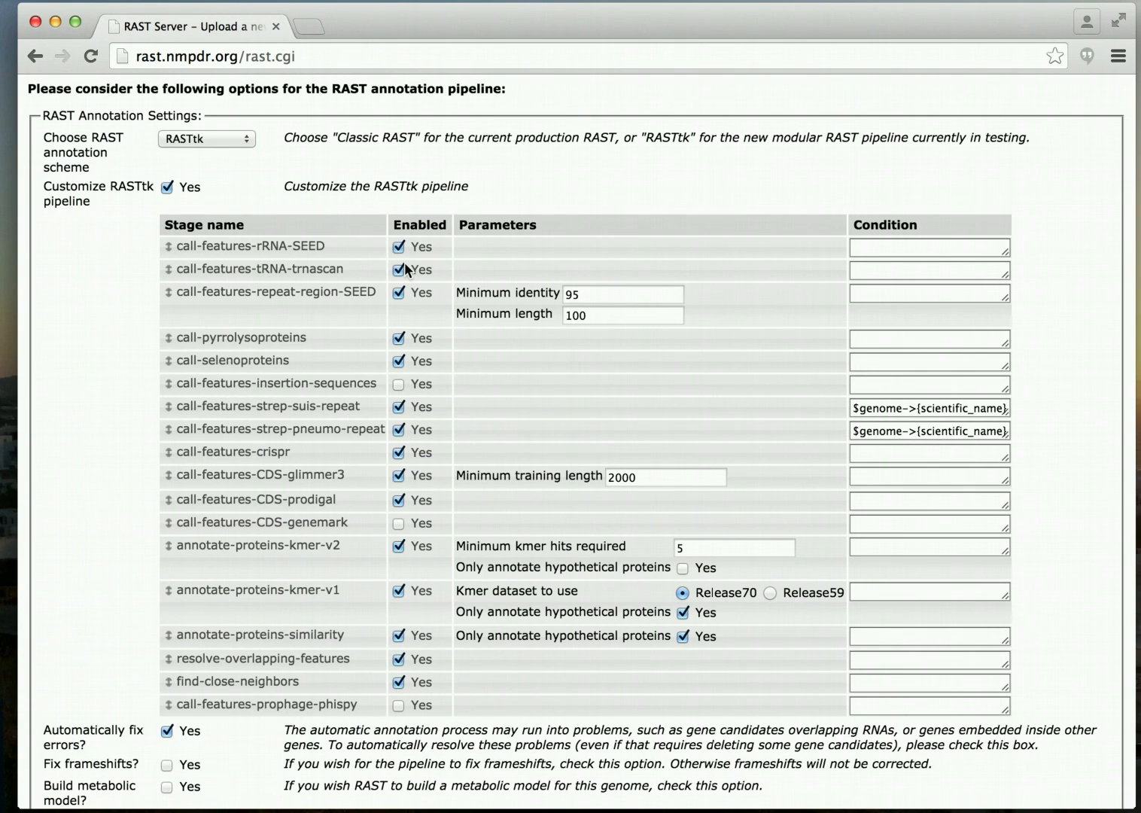
pyautogui.click(398, 386)
pyautogui.scroll(-2, 298, 542)
pyautogui.scroll(2, 298, 542)
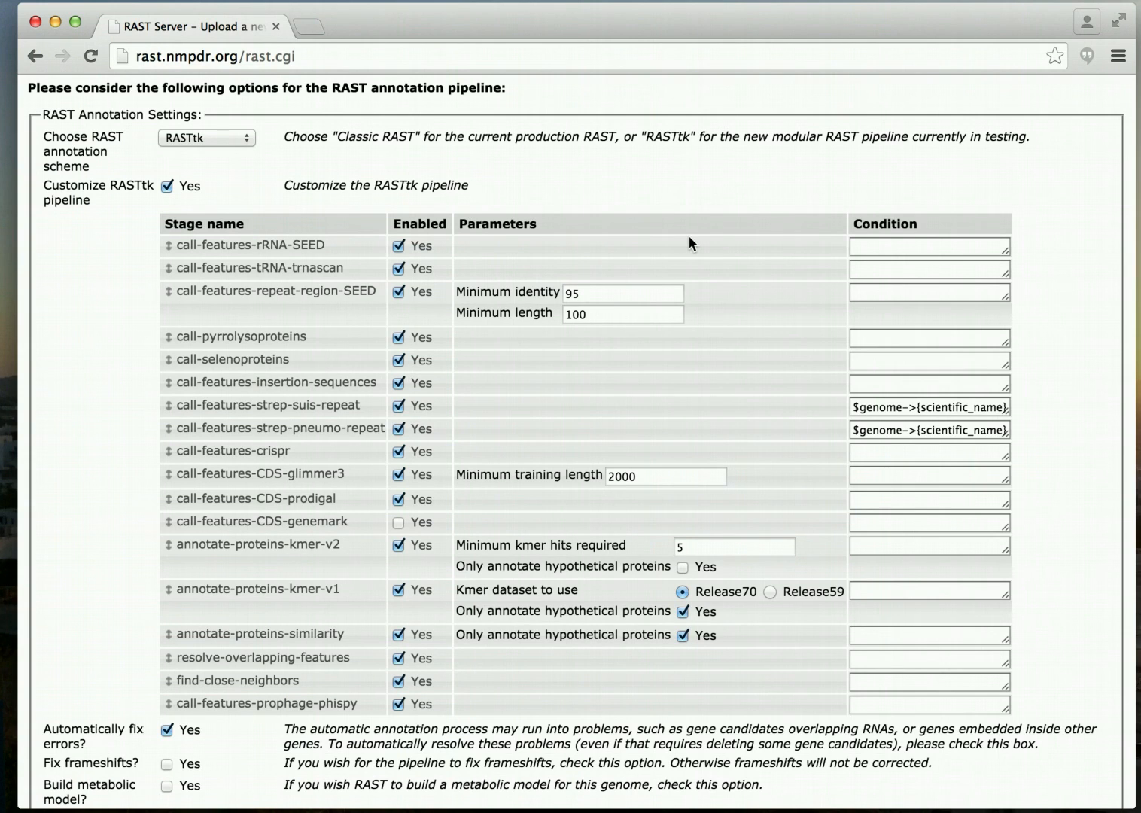
pyautogui.scroll(-1, 689, 238)
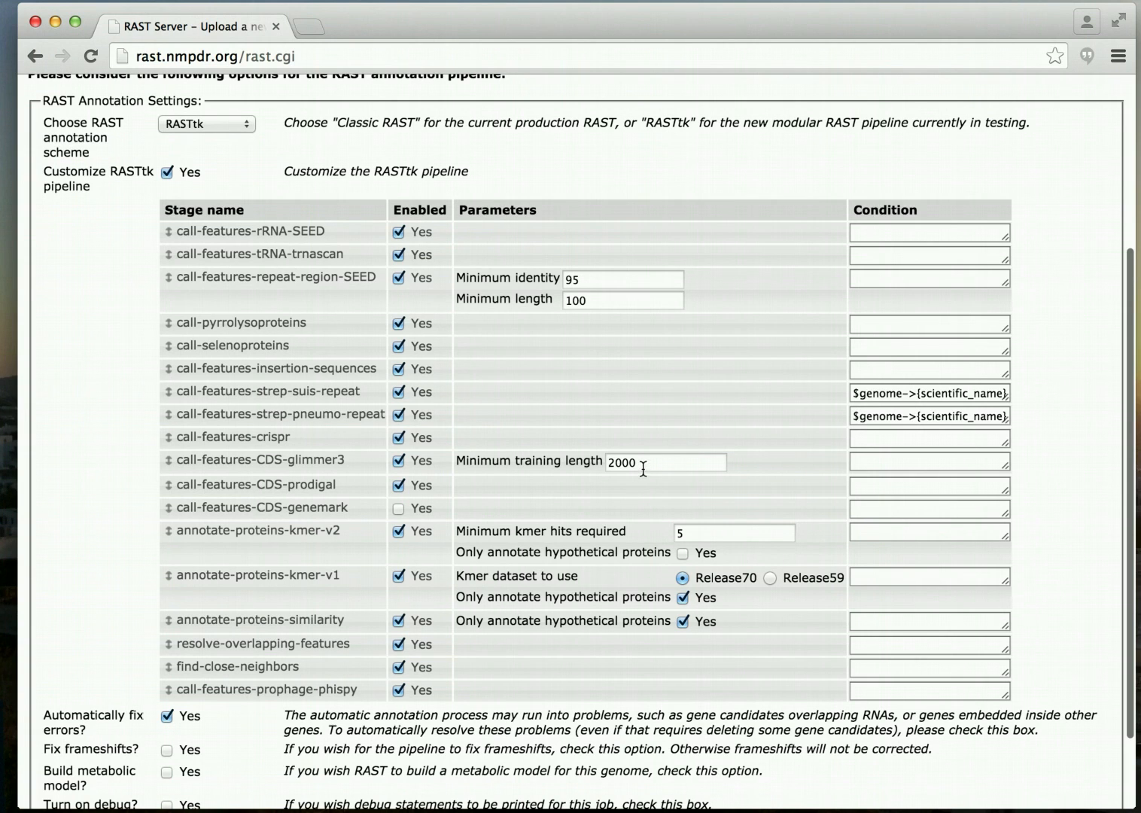
pyautogui.scroll(-1, 641, 476)
pyautogui.scroll(-2, 642, 468)
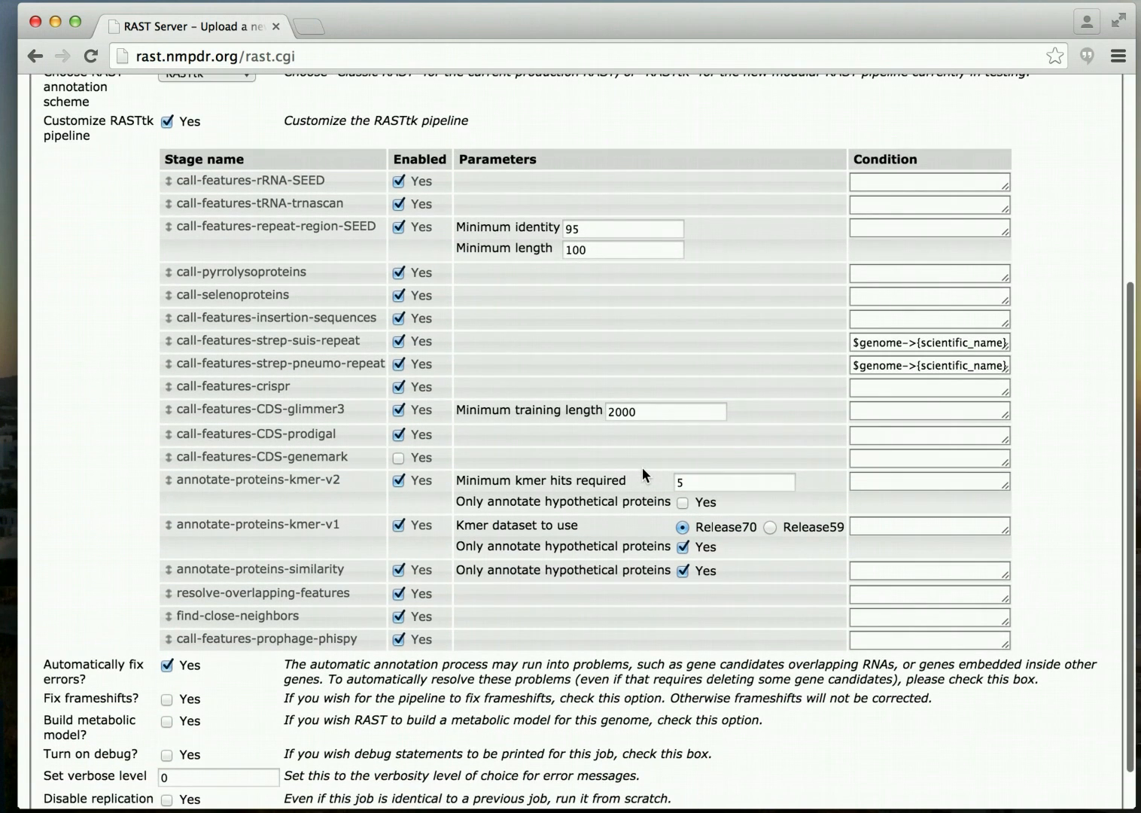
pyautogui.scroll(-2, 642, 467)
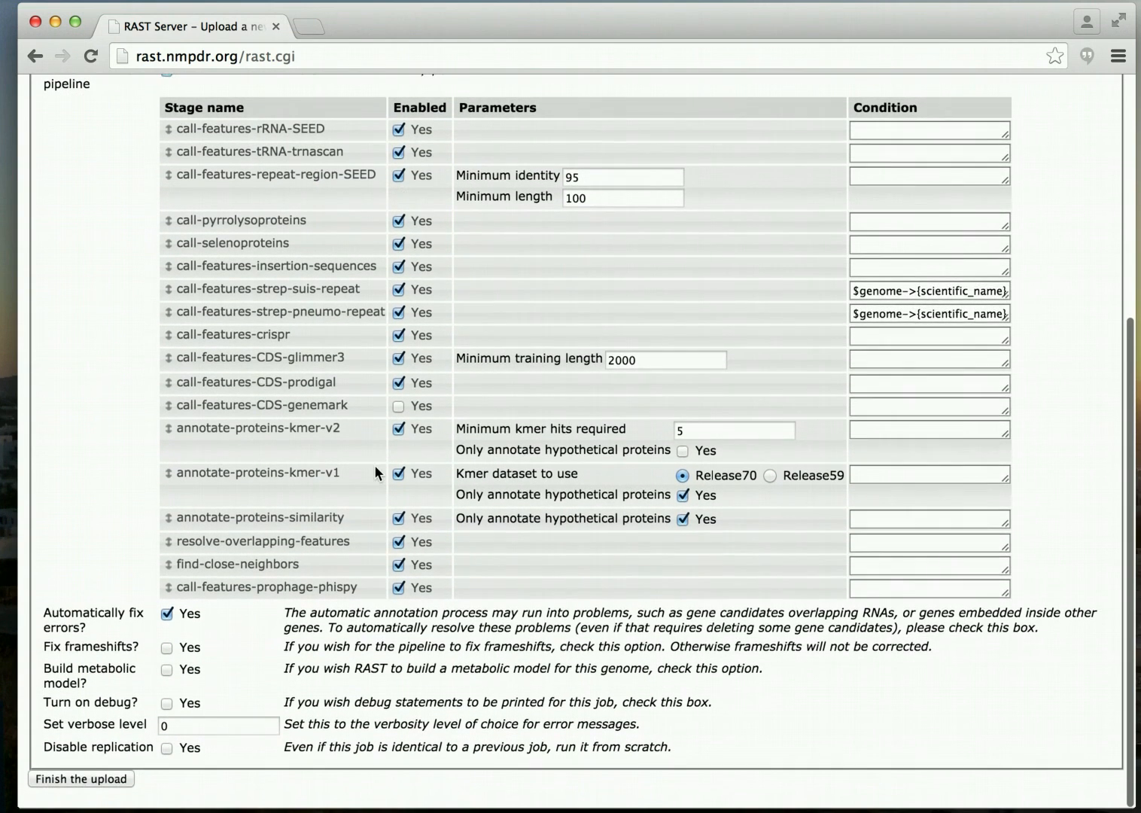
# Finish the upload, then find the new job's genome ID 83333.81 in the Jobs Overview.
pyautogui.click(75, 776)
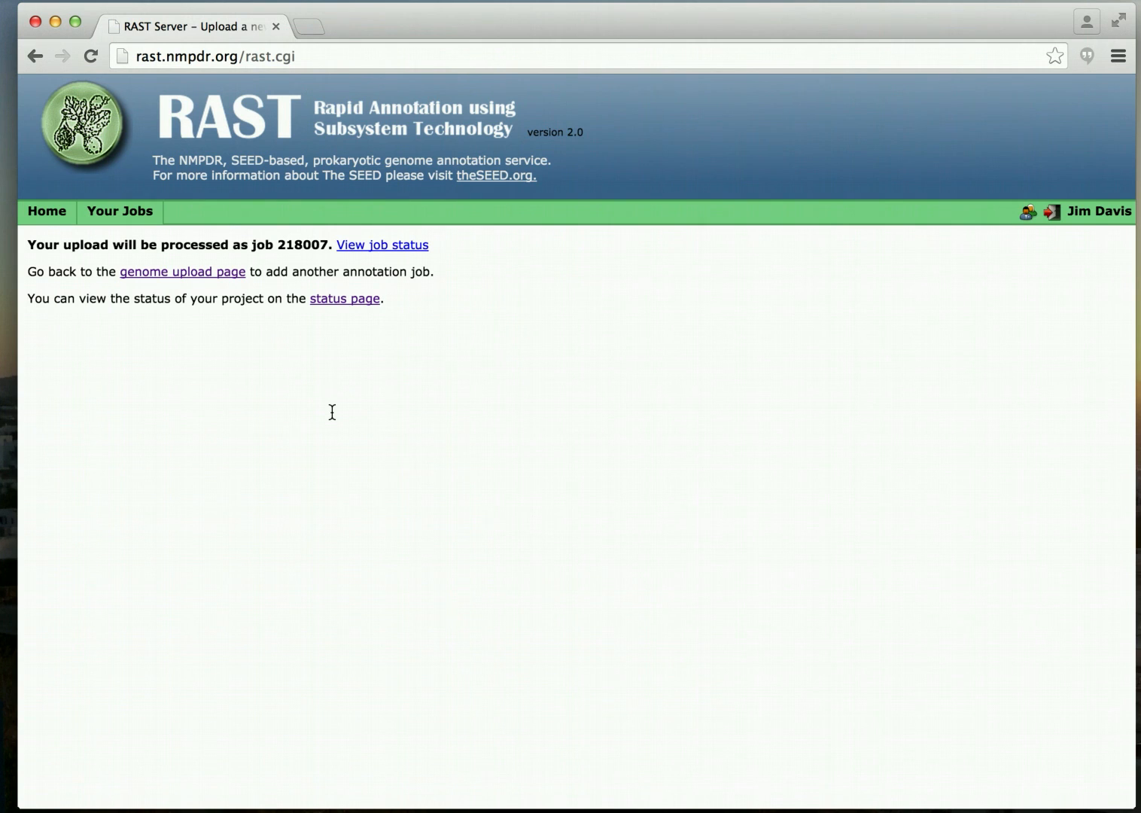
pyautogui.moveTo(113, 217)
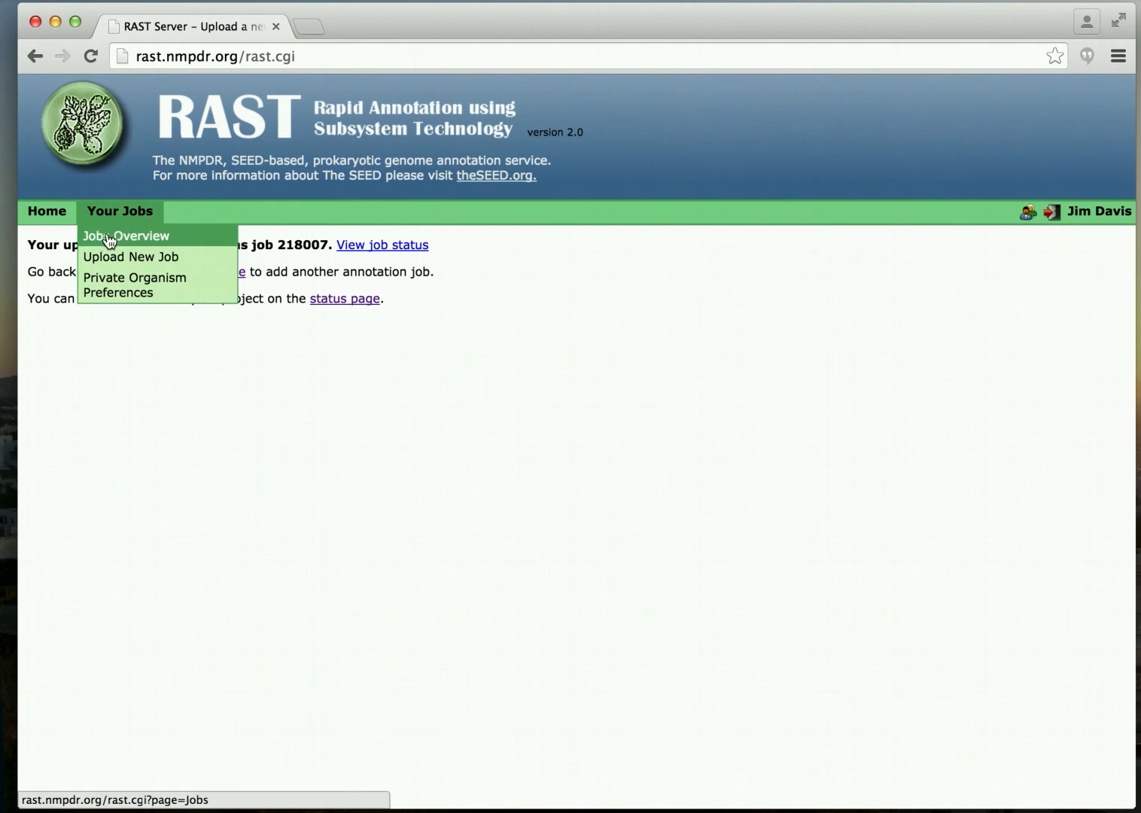
pyautogui.click(109, 237)
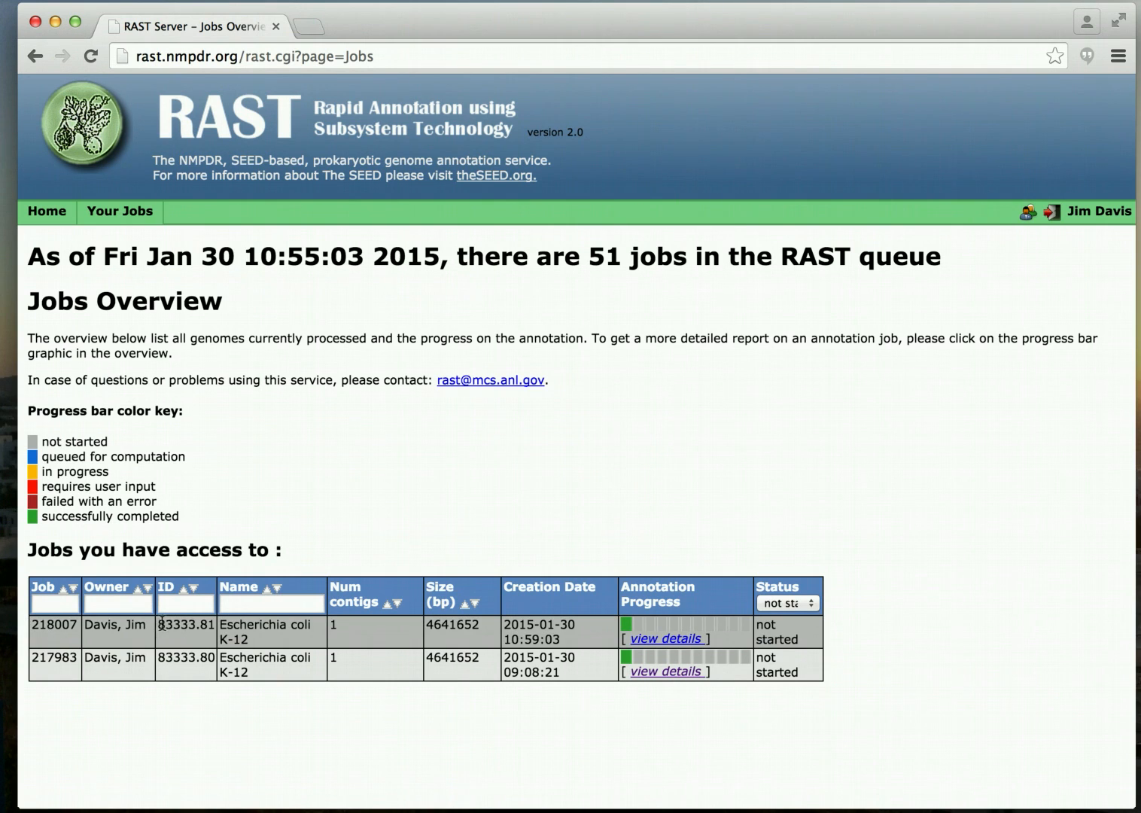
pyautogui.moveTo(162, 623); pyautogui.dragTo(206, 629)
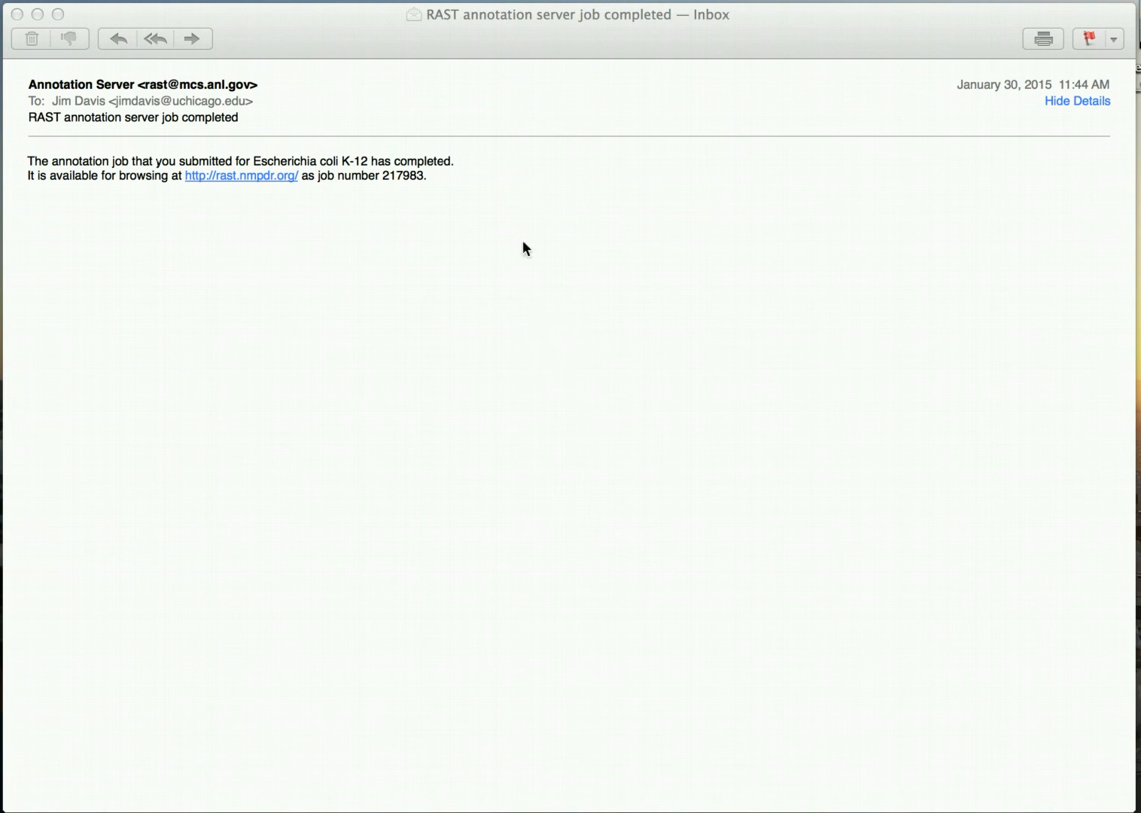
# Read the completion e-mail for E. coli K-12 job 217983, then return to Chrome.
pyautogui.moveTo(426, 32); pyautogui.dragTo(430, 29)
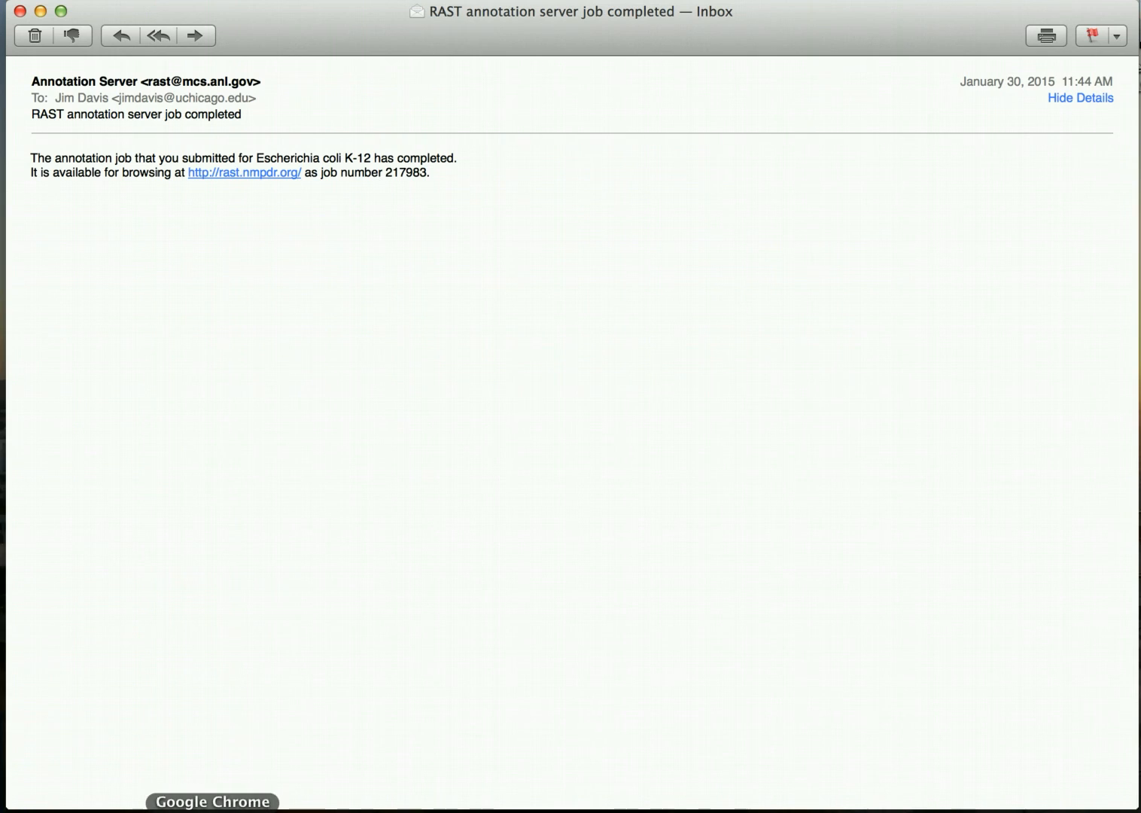
pyautogui.click(219, 810)
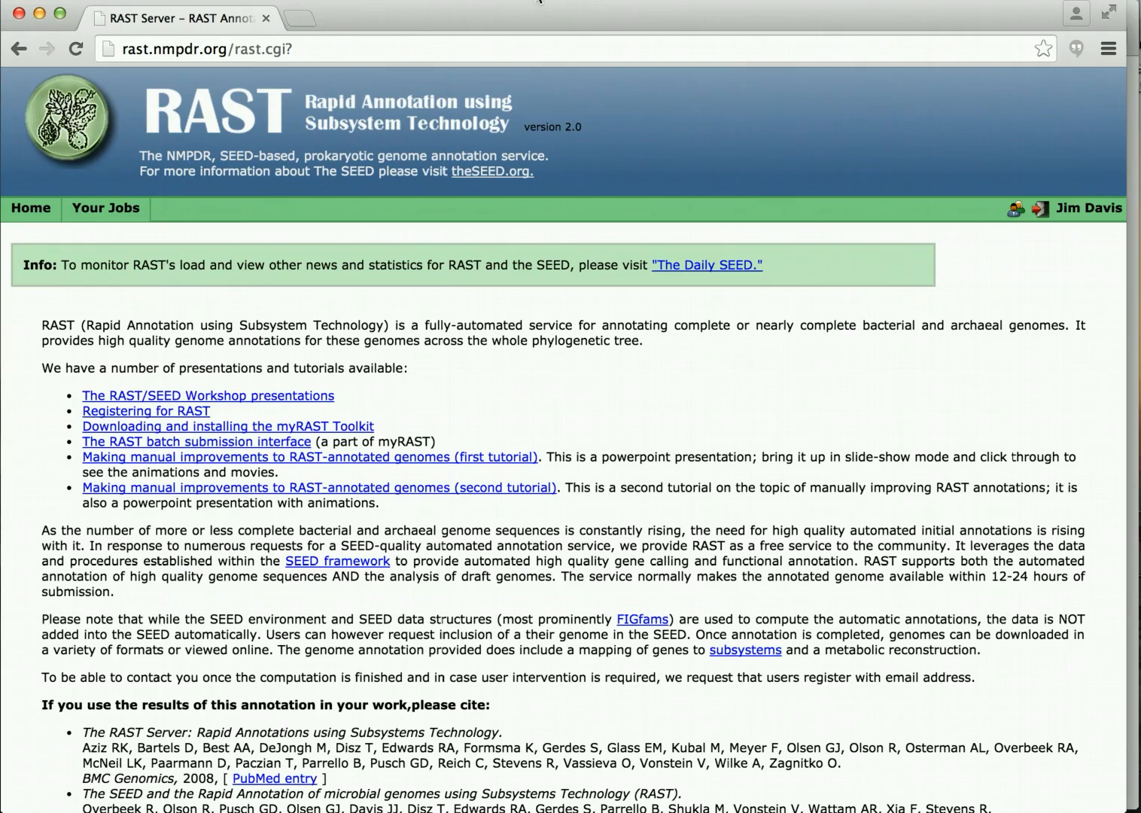
# Open the Jobs Overview showing jobs 218007 and 217983 both completed.
pyautogui.moveTo(527, 29); pyautogui.dragTo(529, 32)
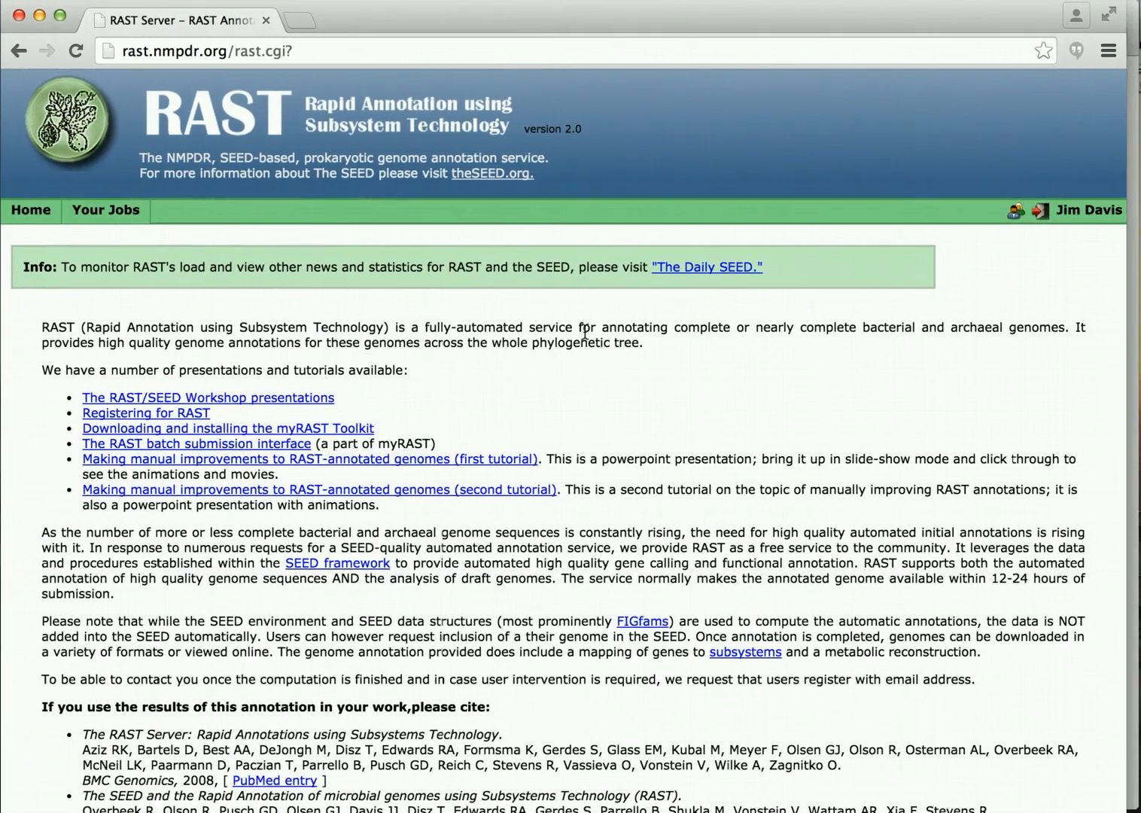
pyautogui.scroll(-5, 585, 331)
pyautogui.scroll(5, 543, 359)
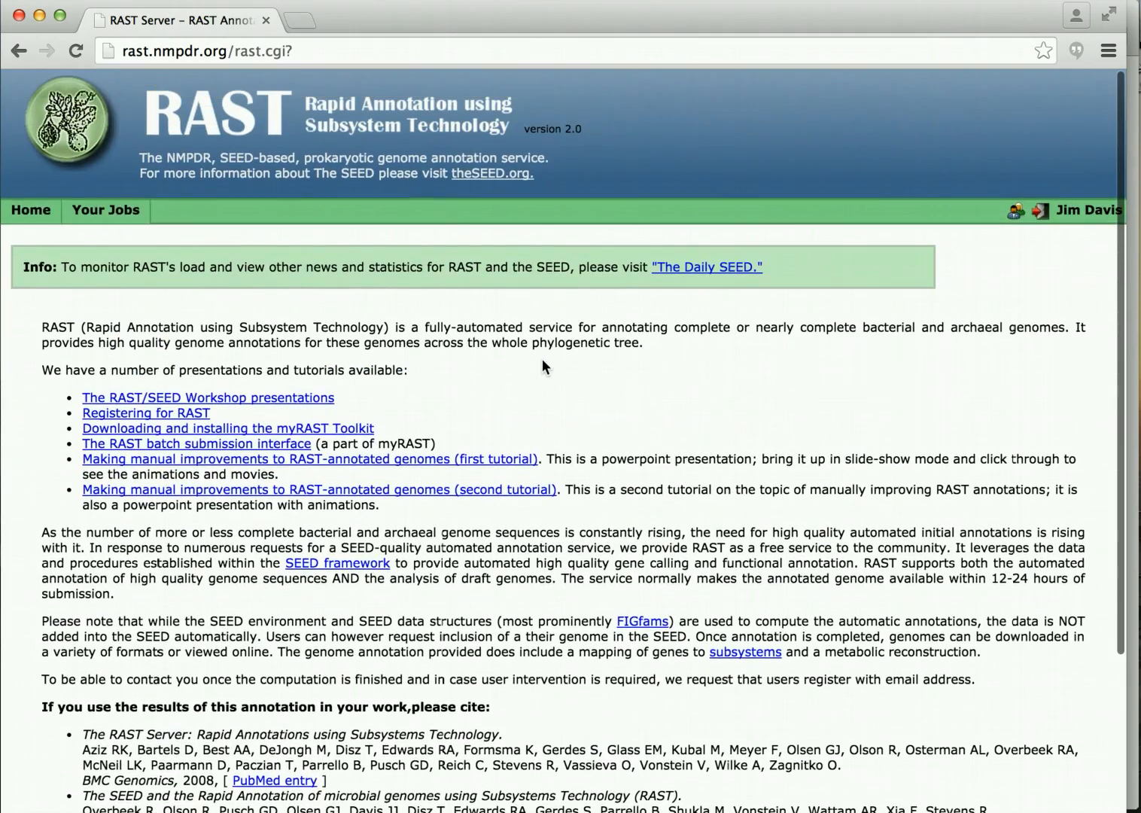
pyautogui.scroll(-5, 542, 359)
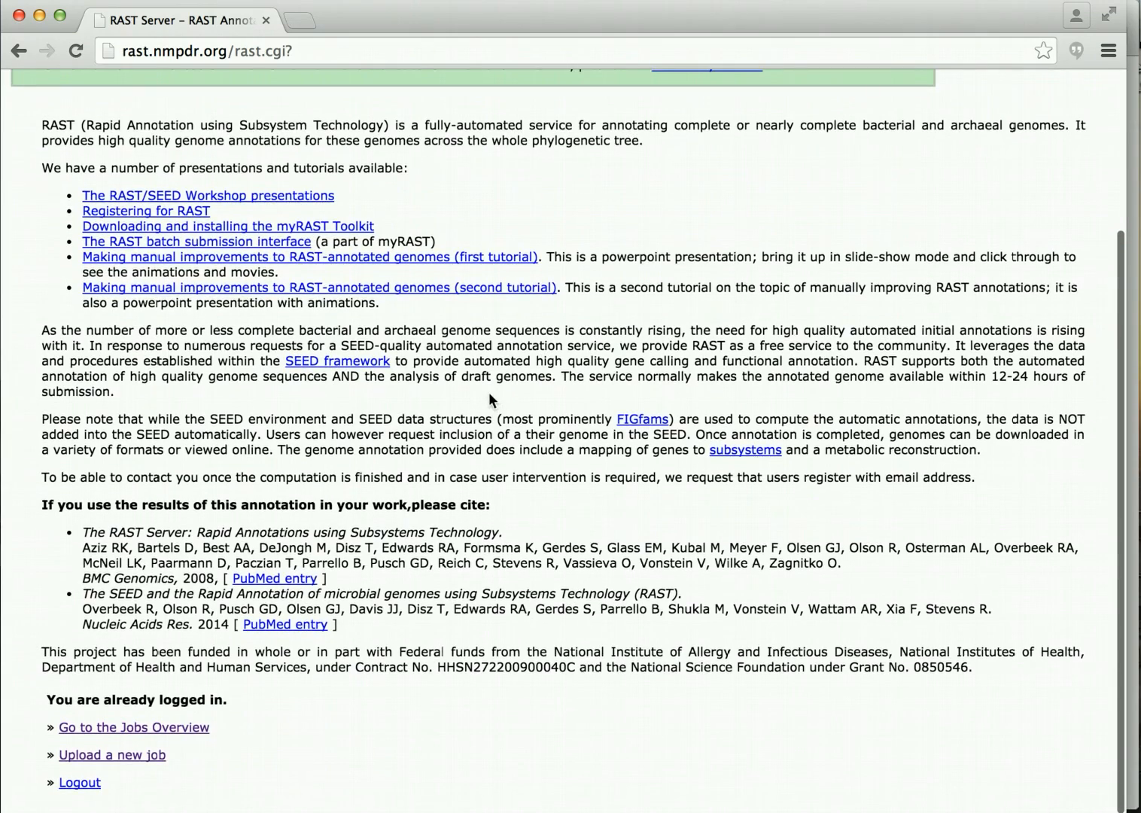
pyautogui.scroll(4, 488, 392)
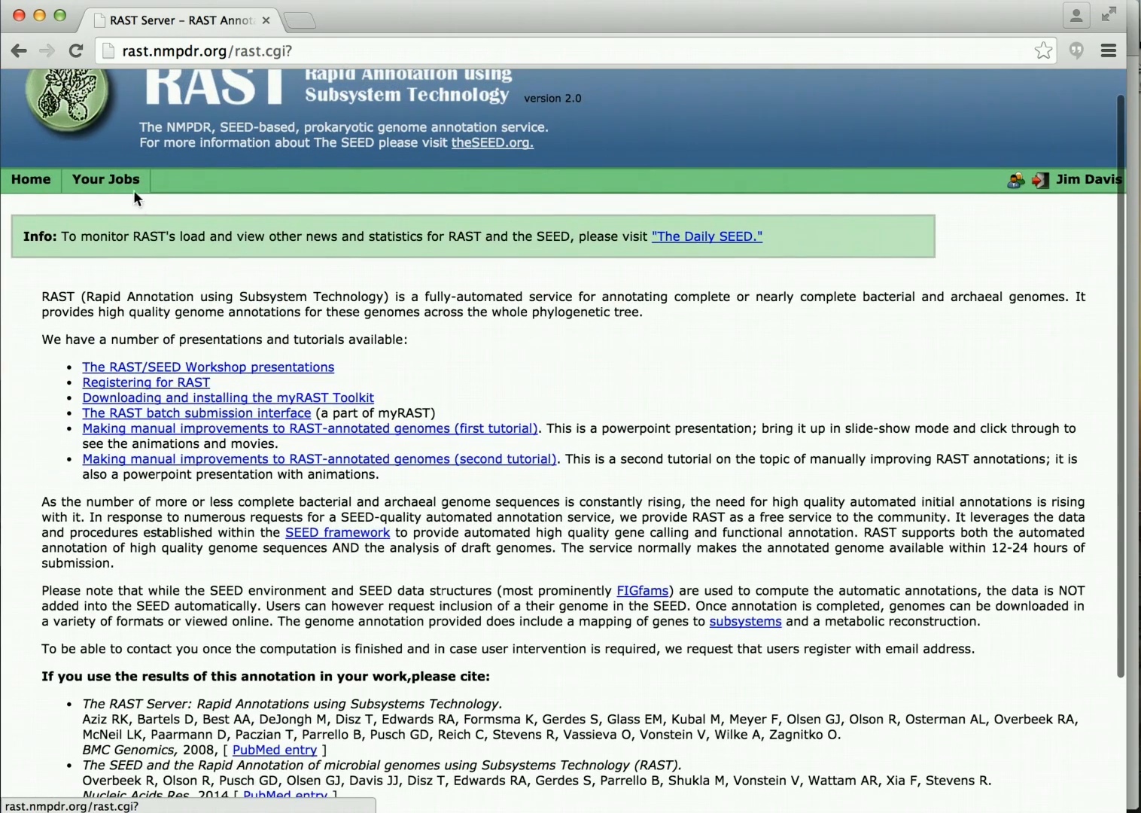
pyautogui.moveTo(106, 181)
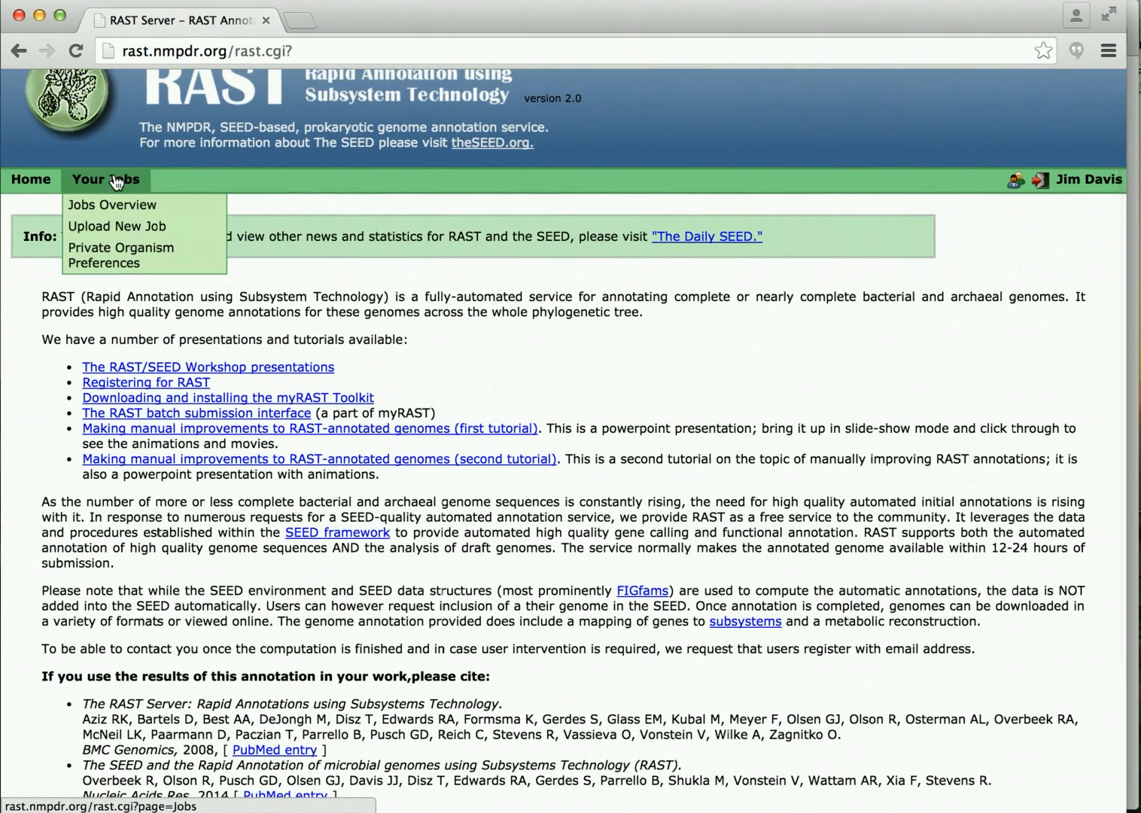
pyautogui.click(115, 183)
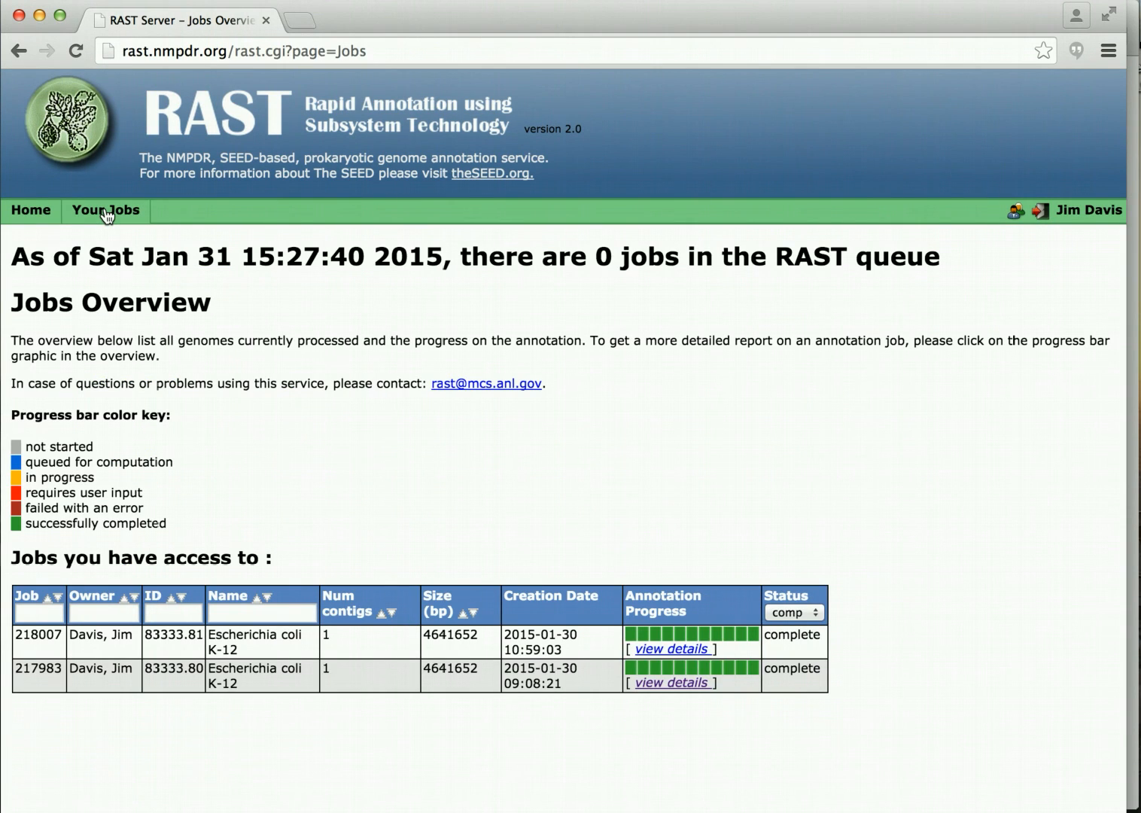
# Open Job Details for job 217983 and review its download formats, keeping Genbank.
pyautogui.click(678, 687)
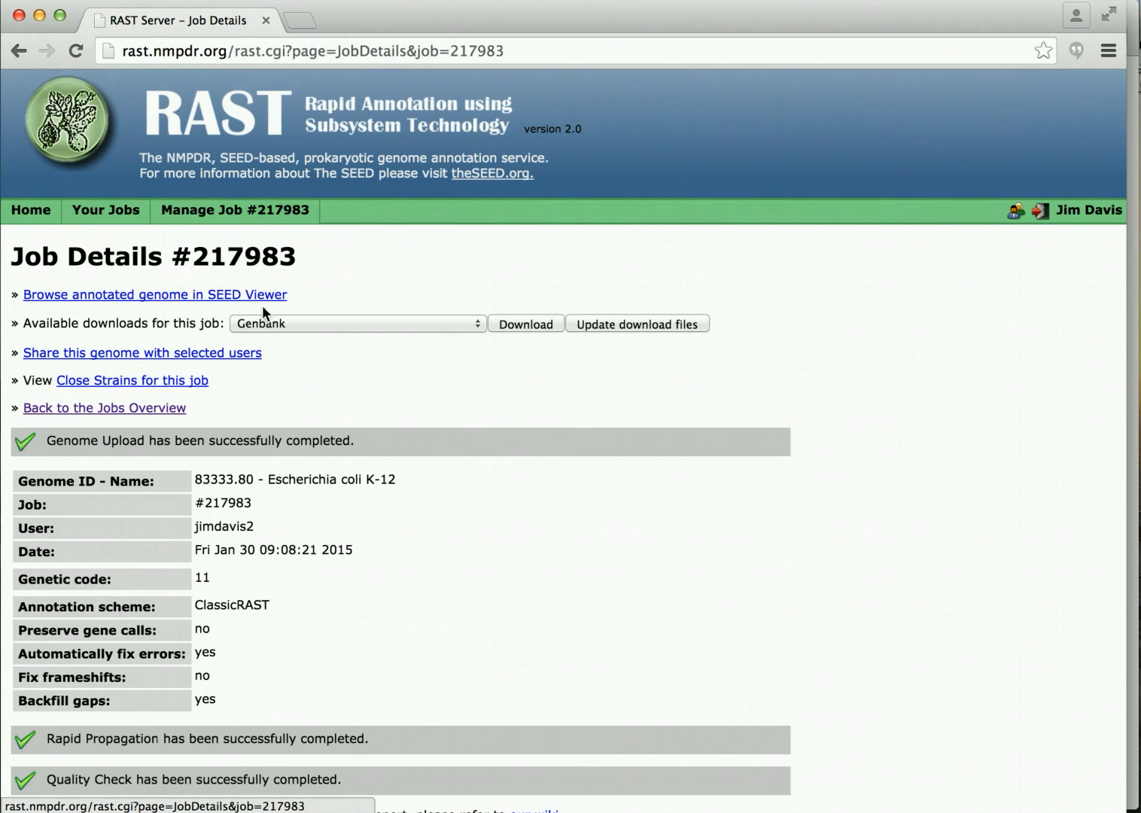
pyautogui.click(480, 322)
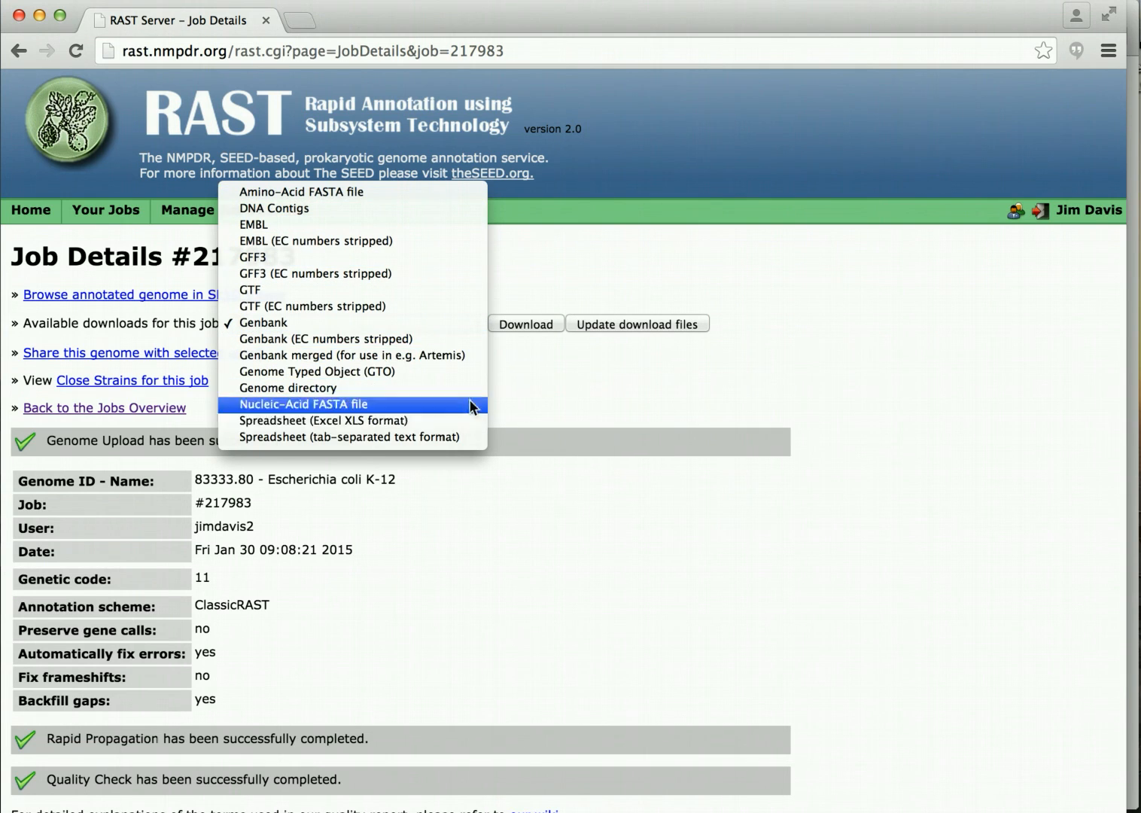
pyautogui.click(529, 389)
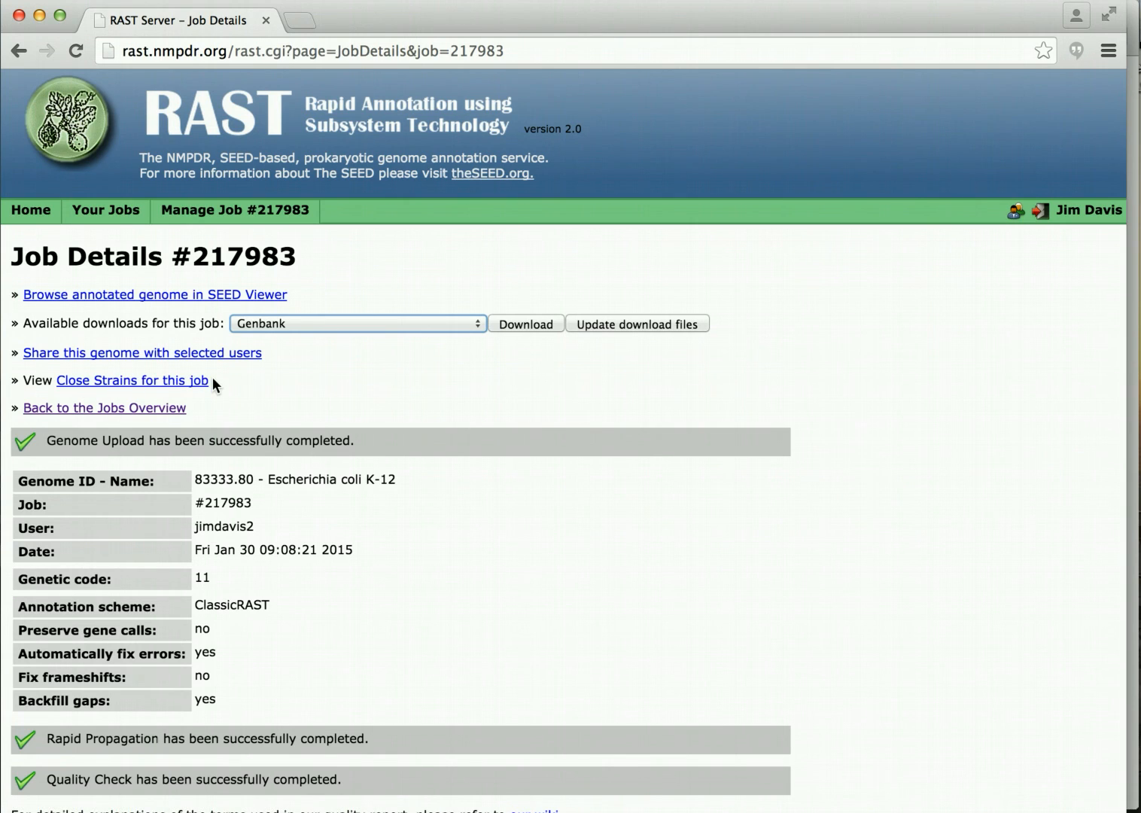
pyautogui.moveTo(212, 378); pyautogui.dragTo(52, 385)
pyautogui.click(250, 386)
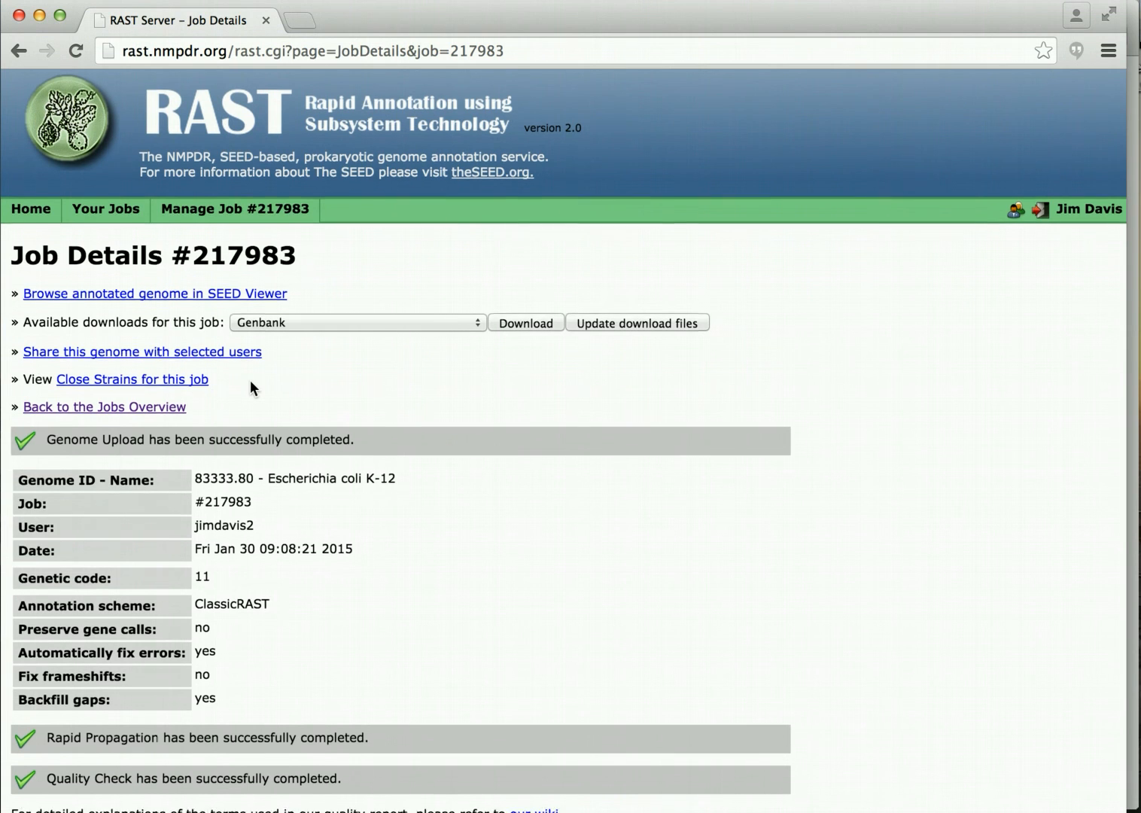
# Review the job report, noting the ClassicRAST scheme and 4545 features.
pyautogui.scroll(-3, 250, 380)
pyautogui.scroll(-5, 249, 380)
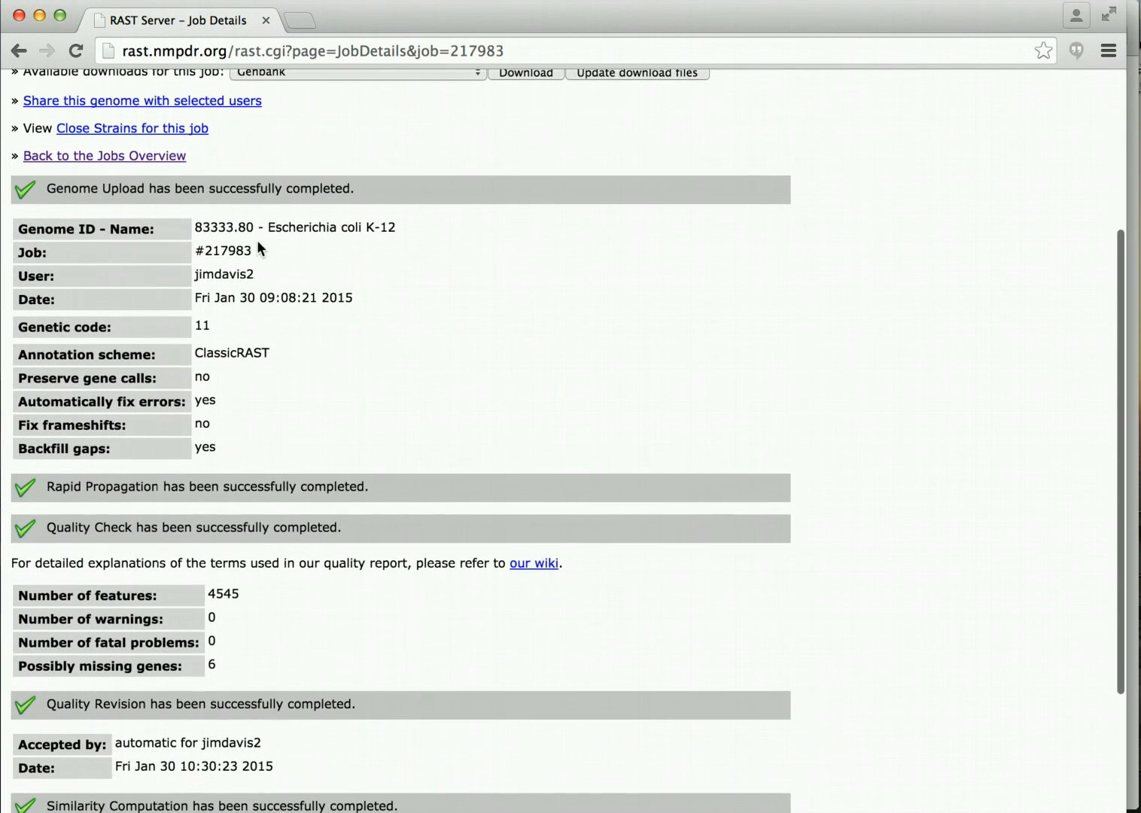
pyautogui.scroll(-2, 261, 275)
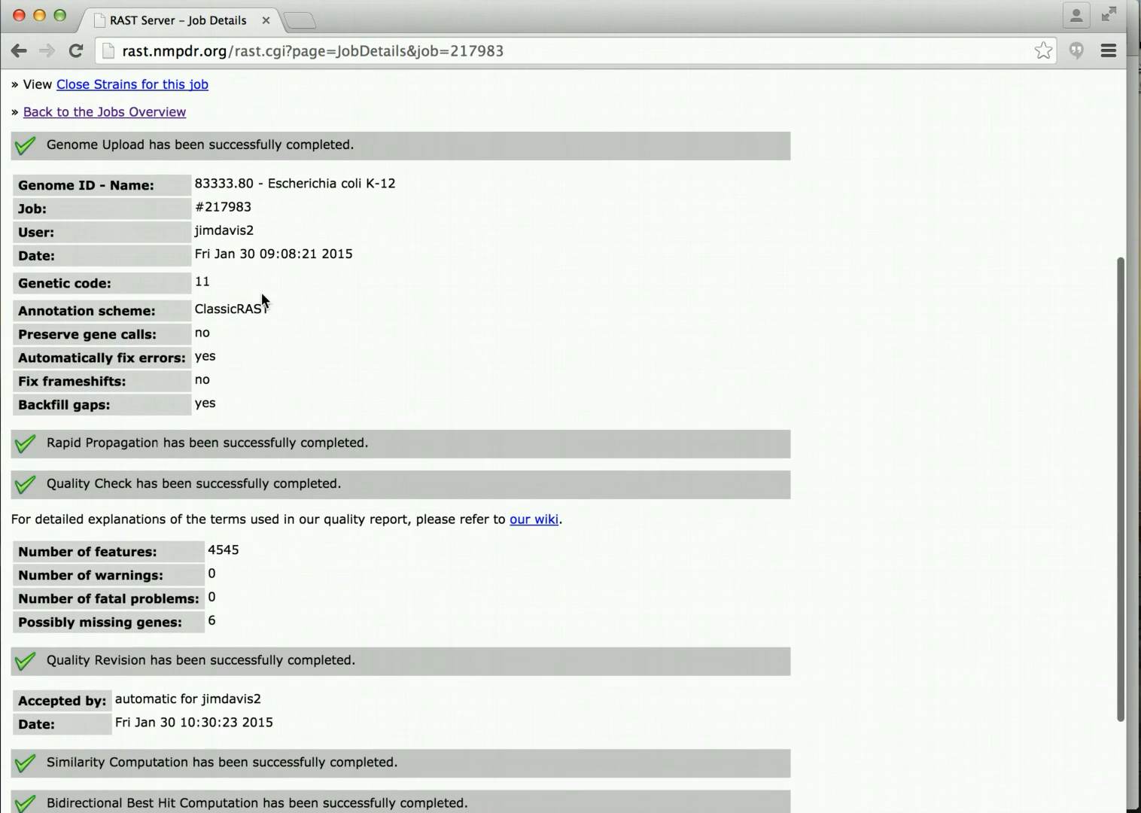
pyautogui.moveTo(272, 310); pyautogui.dragTo(194, 310)
pyautogui.scroll(-3, 286, 348)
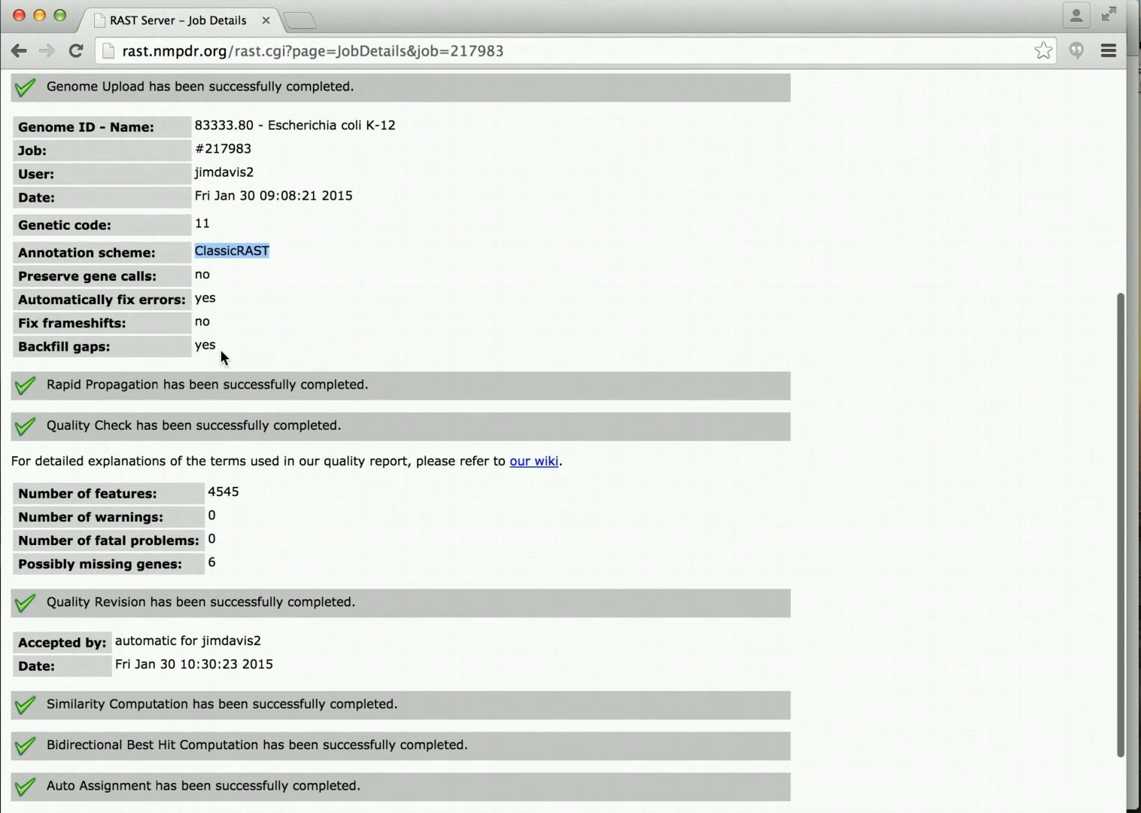
pyautogui.scroll(-4, 221, 349)
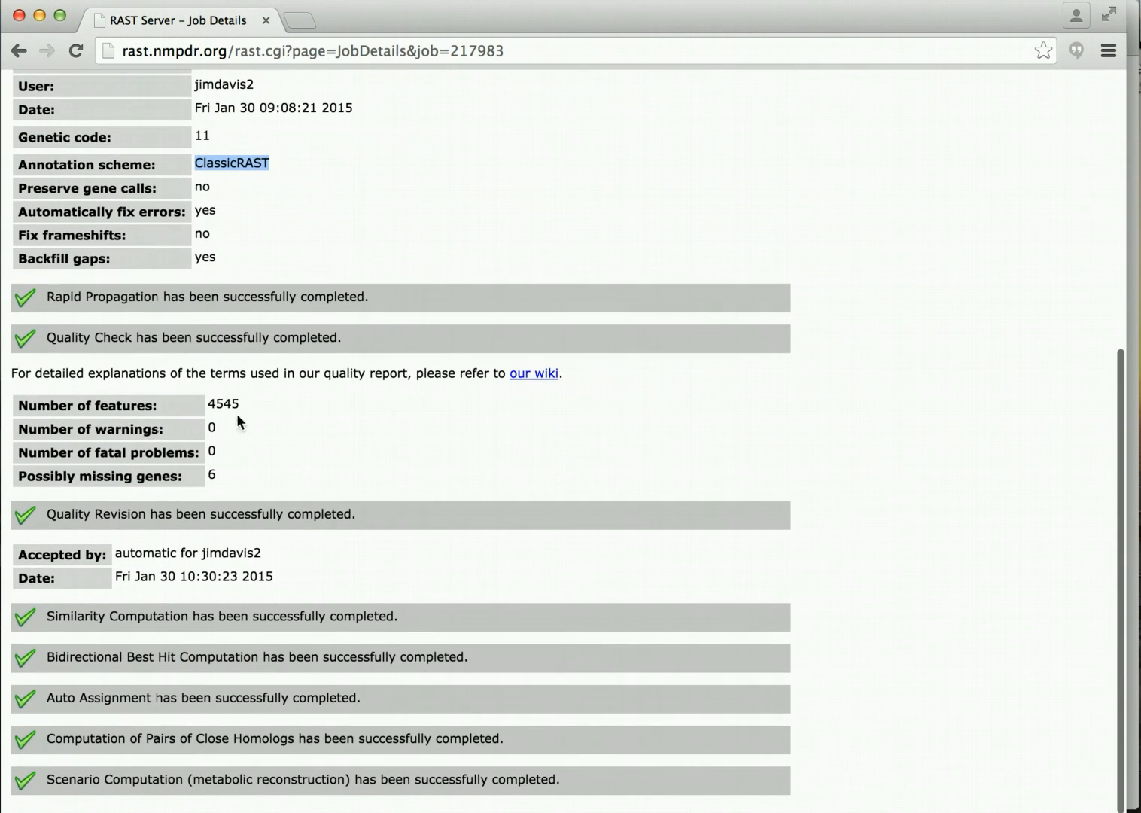
pyautogui.moveTo(241, 406); pyautogui.dragTo(209, 404)
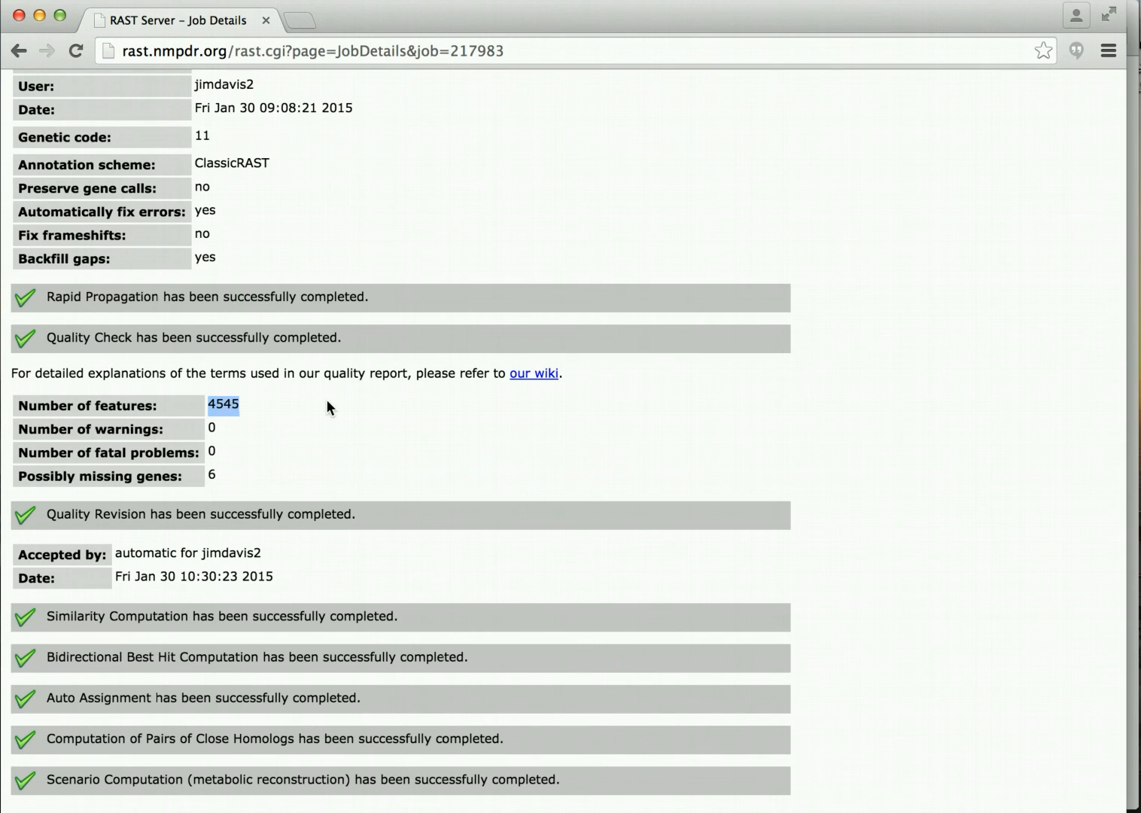
pyautogui.scroll(-2, 327, 401)
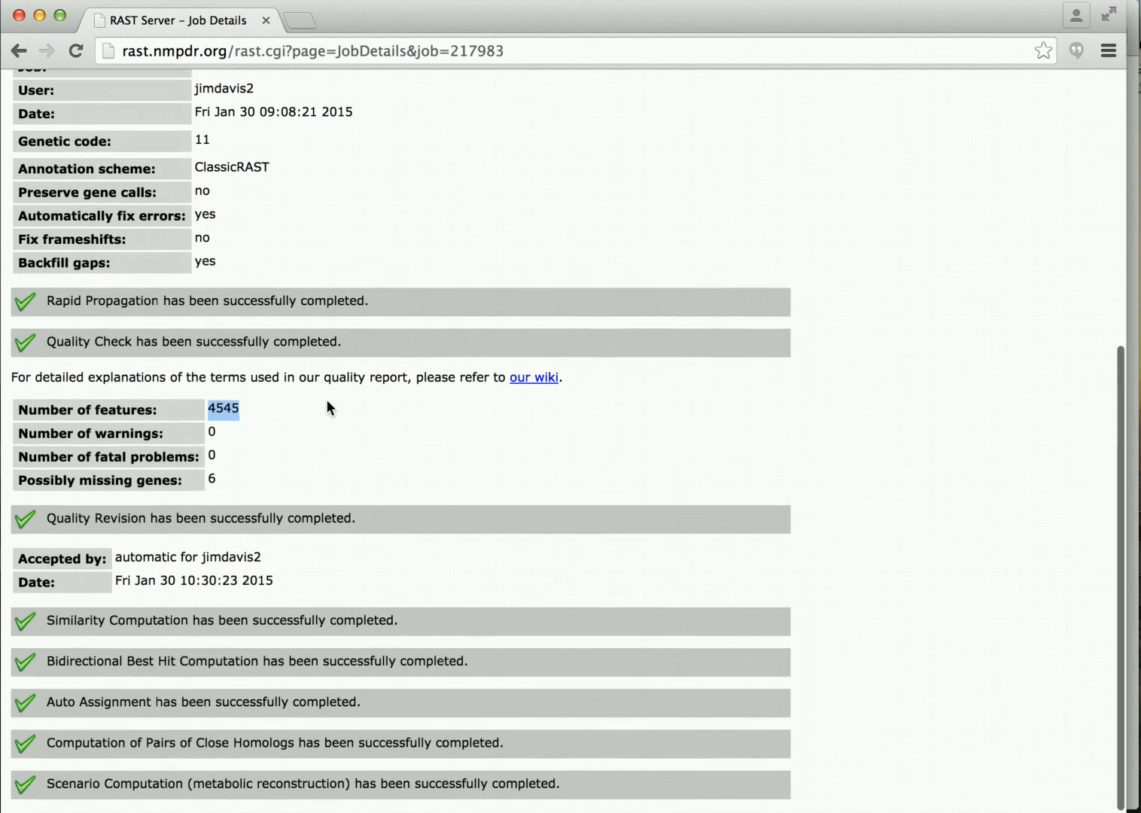
pyautogui.scroll(10, 325, 399)
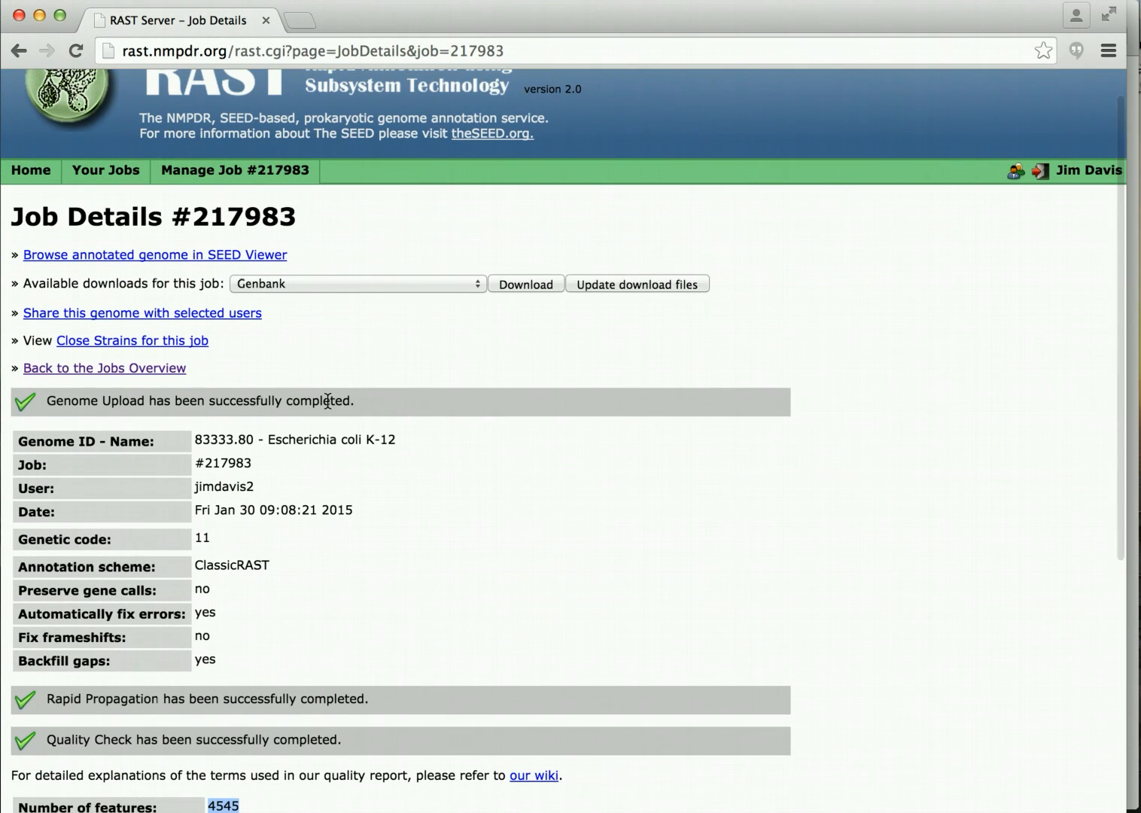
# Open genome 83333.80 in SEED Viewer and highlight its 592 subsystem count.
pyautogui.click(186, 257)
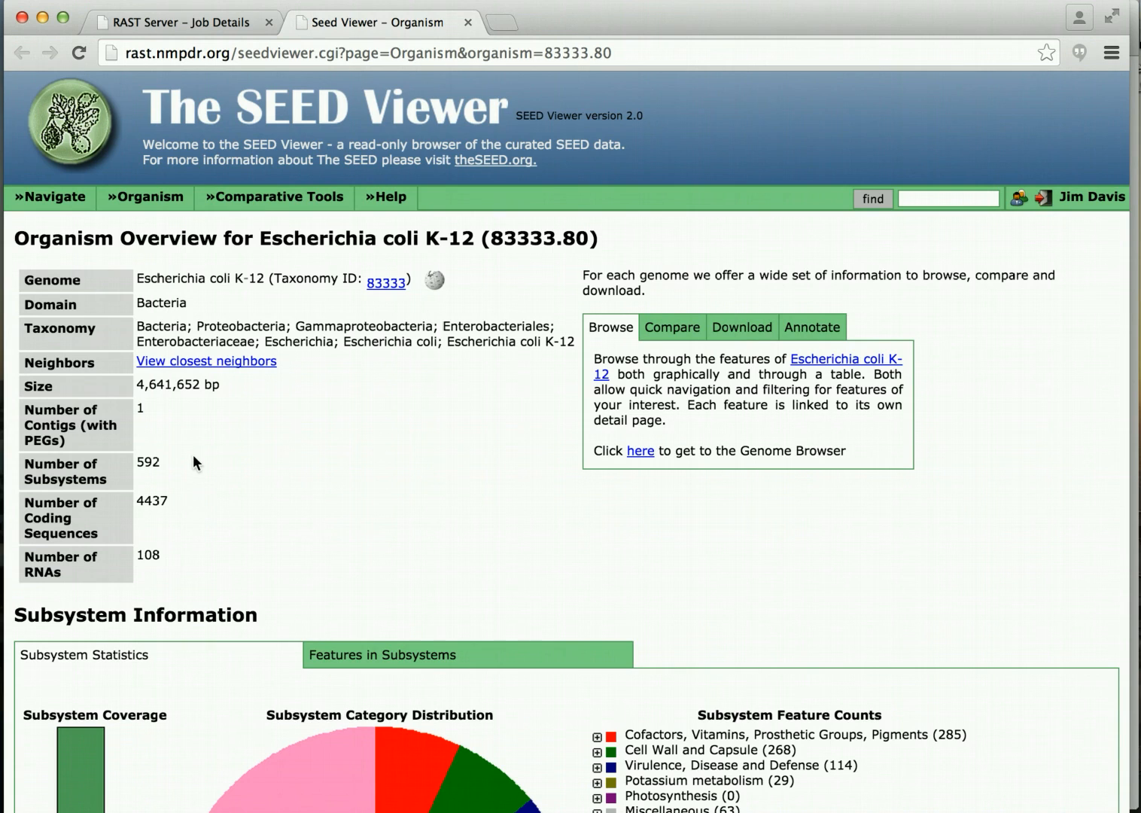
pyautogui.moveTo(185, 455); pyautogui.dragTo(133, 460)
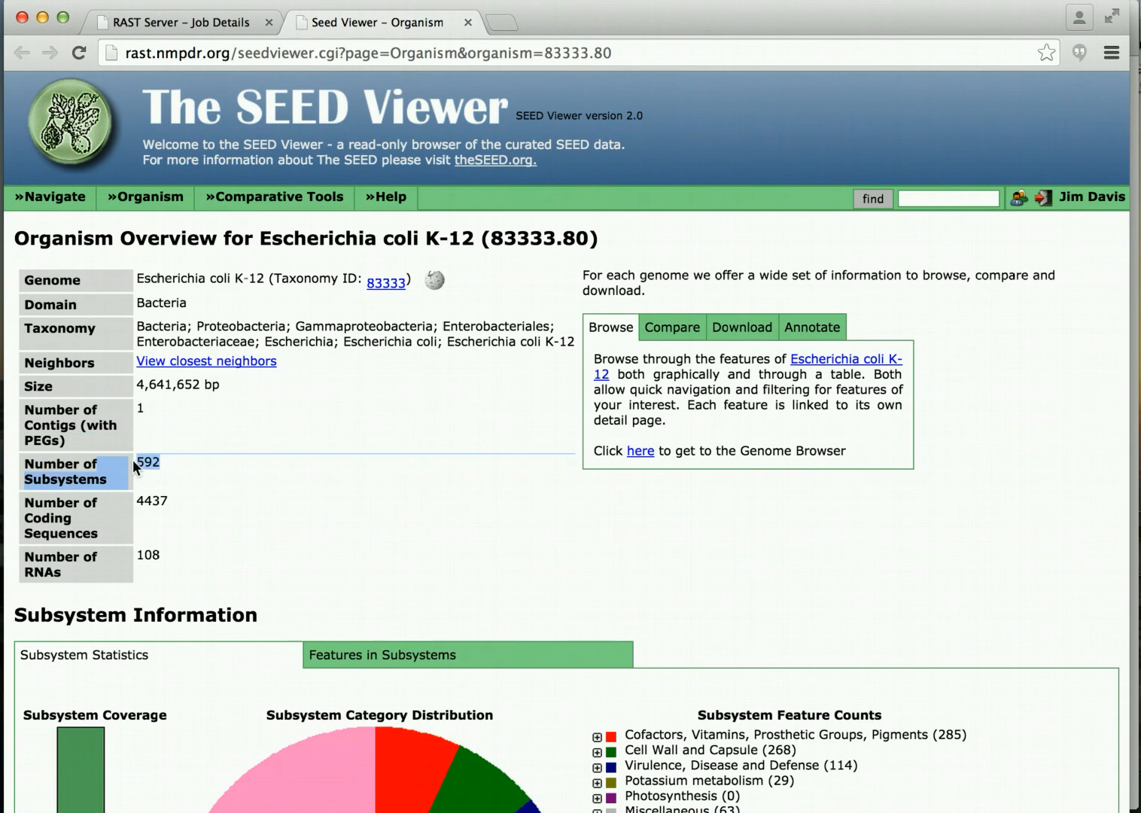
pyautogui.click(178, 476)
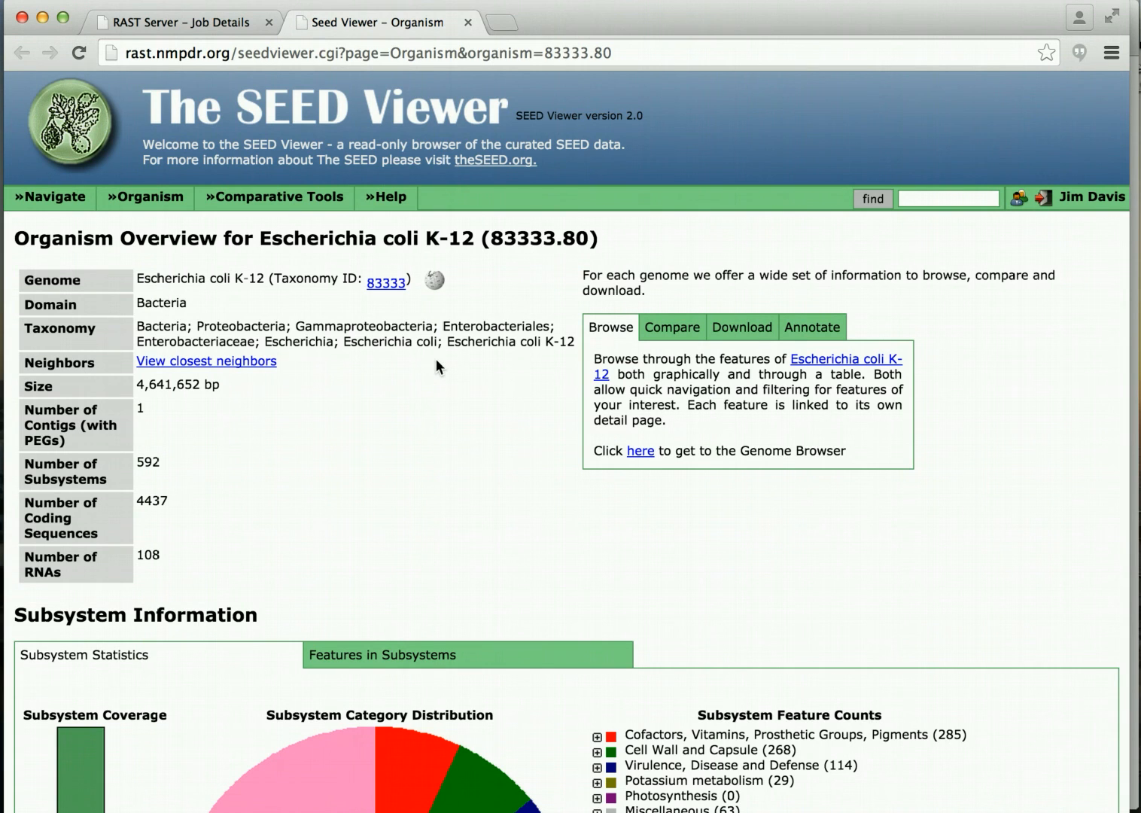
# View the Compare, Download and Annotate options, then check the subsystem pie chart's 63% coverage.
pyautogui.scroll(-4, 436, 361)
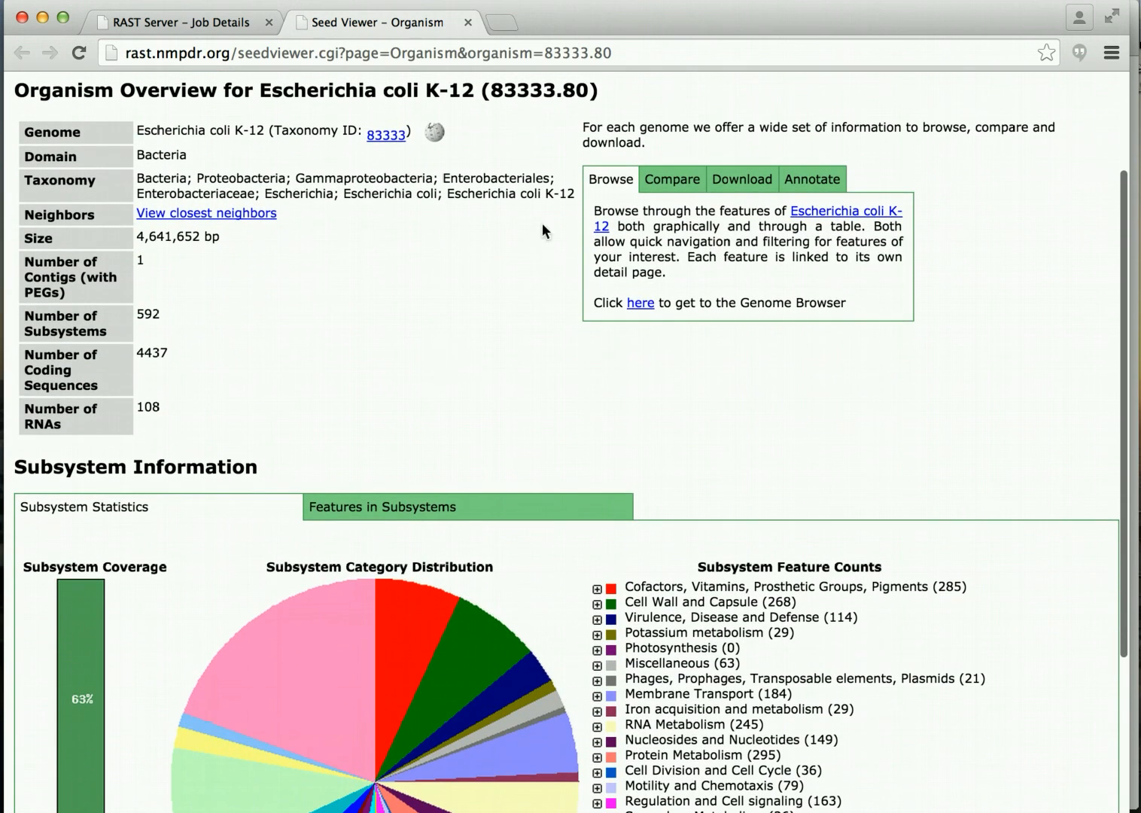
pyautogui.click(686, 181)
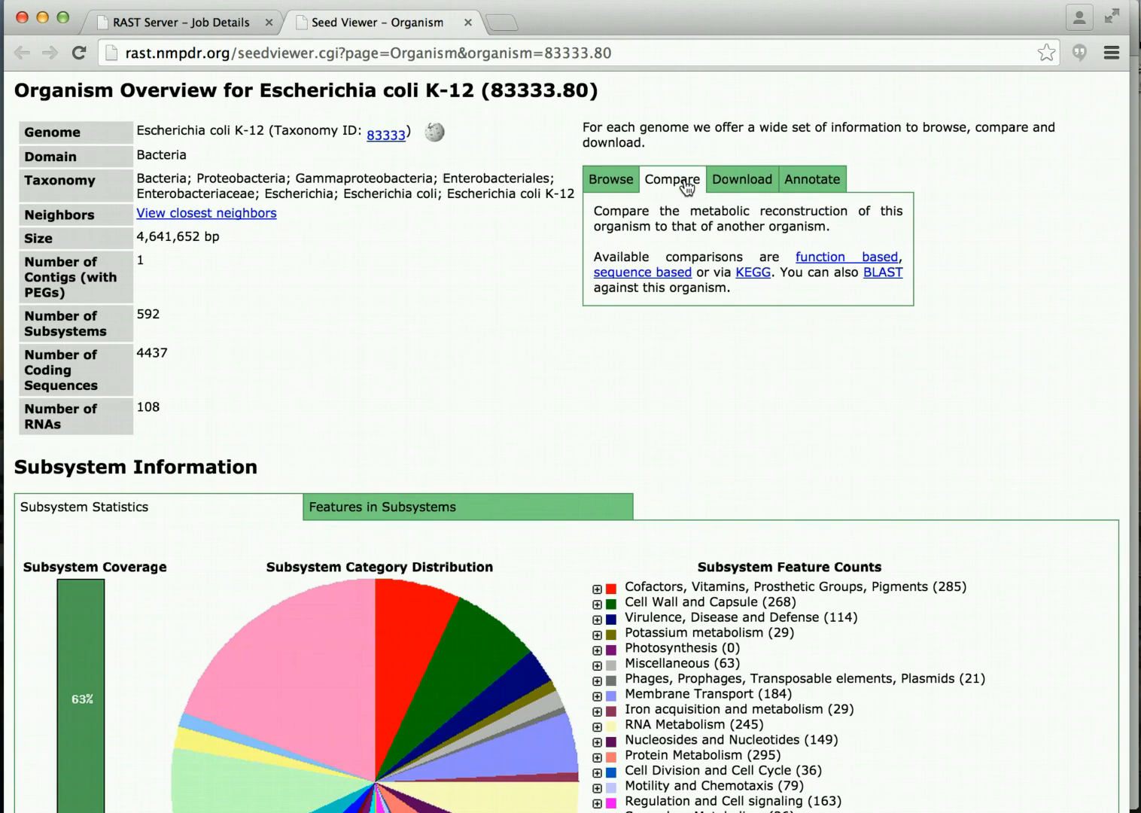
pyautogui.click(754, 180)
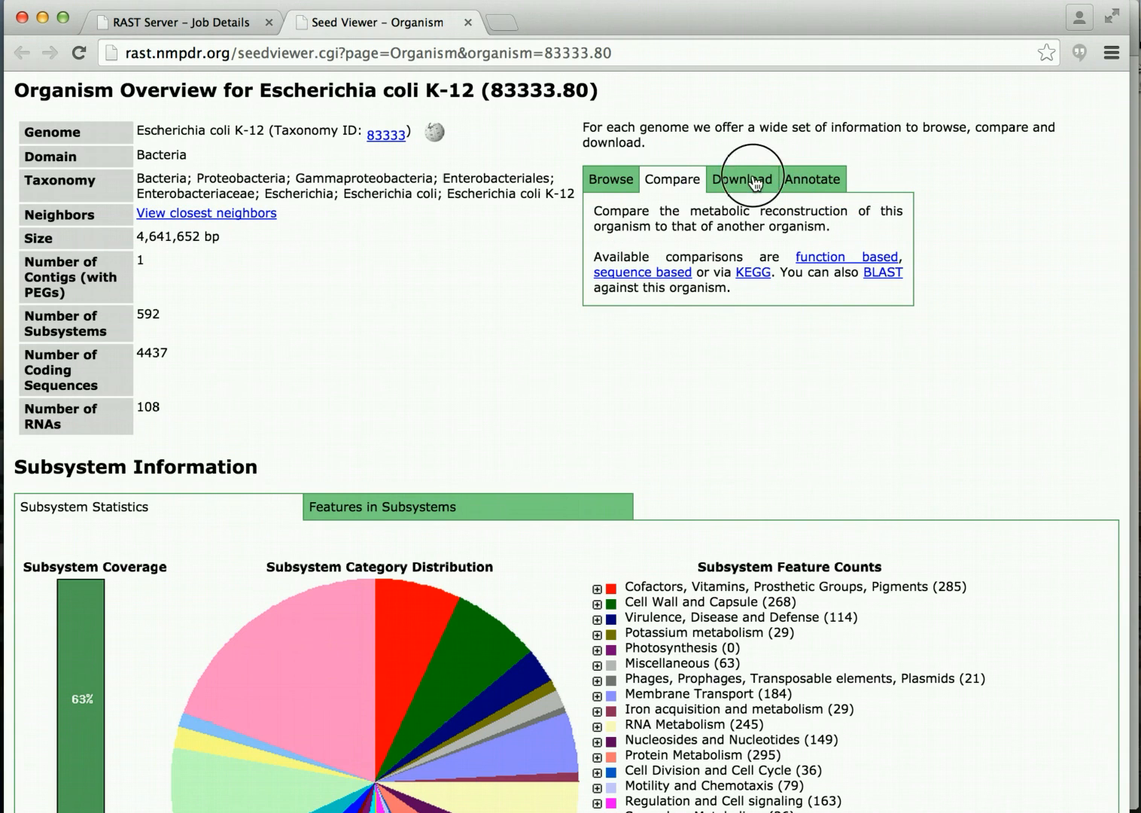
pyautogui.click(834, 189)
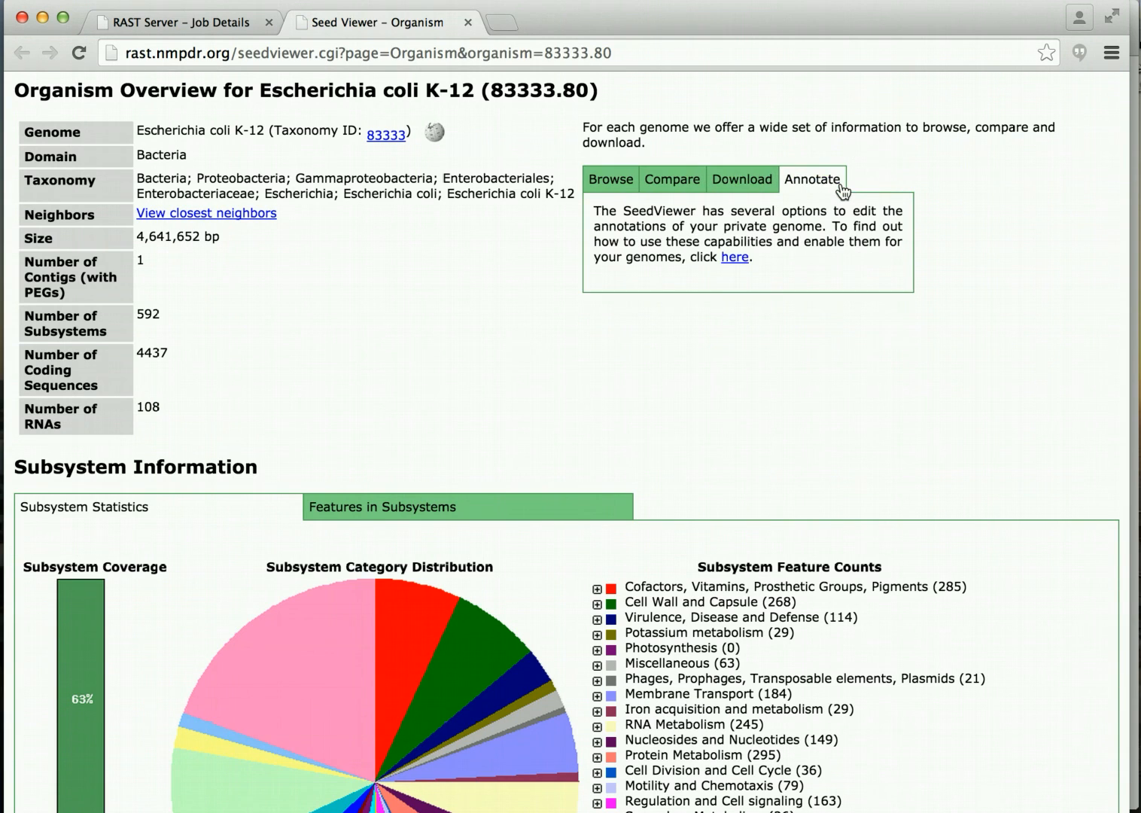
pyautogui.scroll(-5, 833, 198)
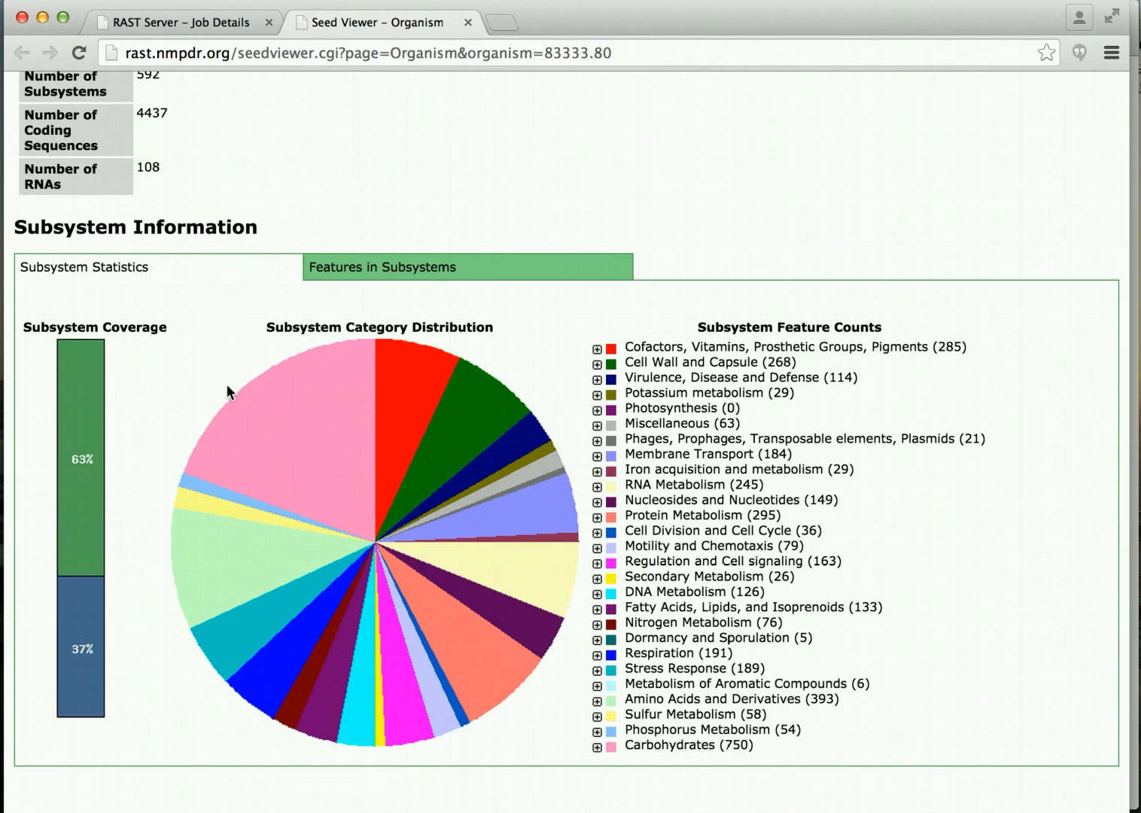
pyautogui.moveTo(295, 398)
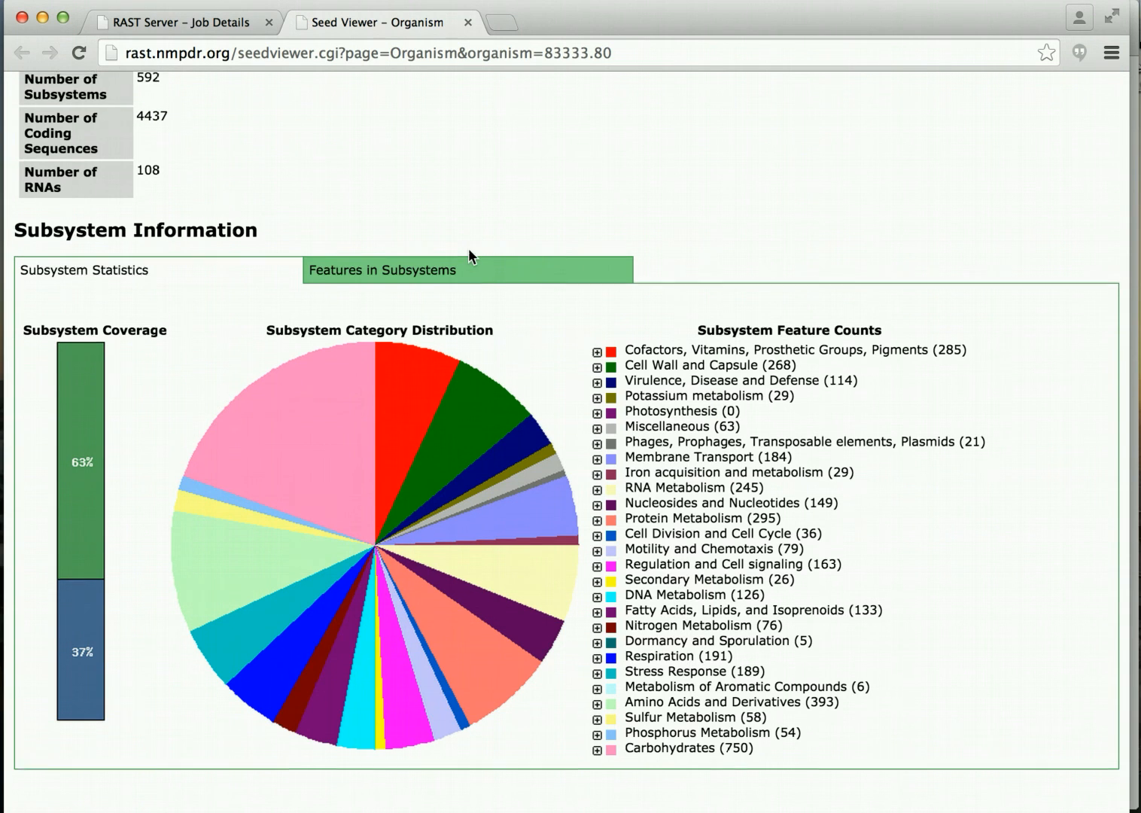
pyautogui.scroll(5, 468, 248)
pyautogui.scroll(3, 469, 250)
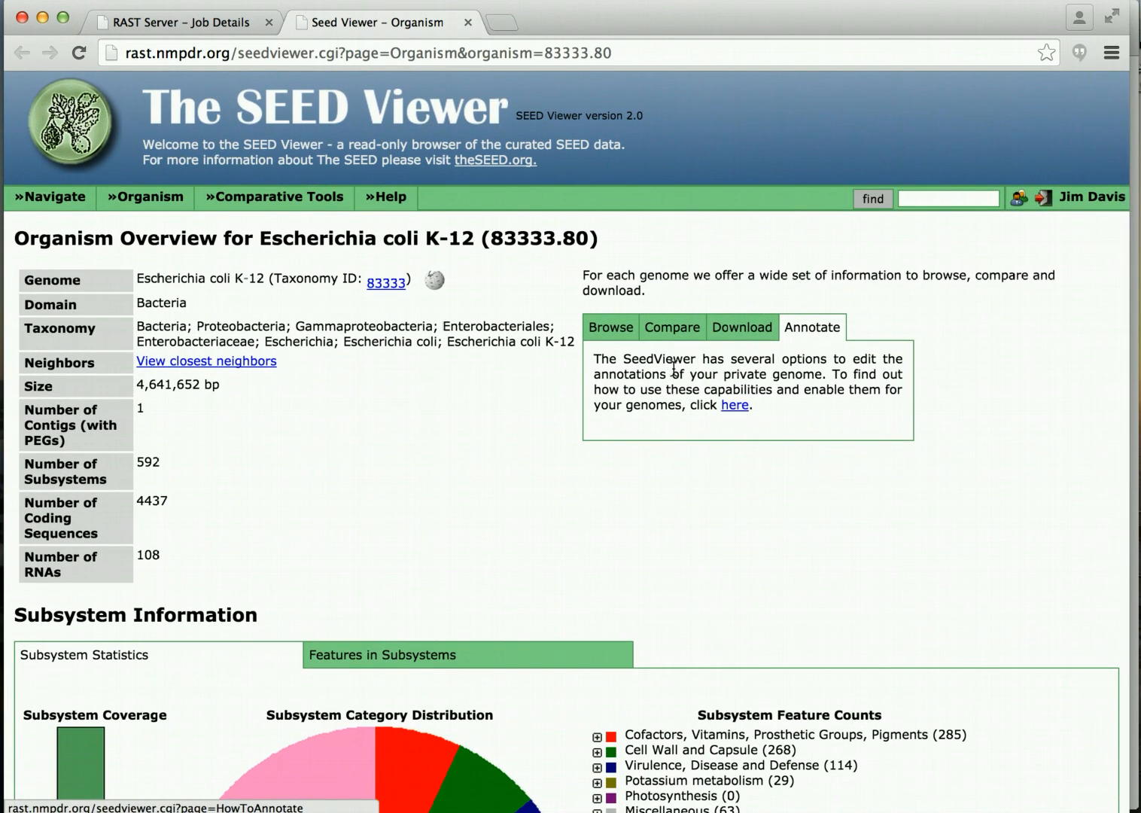
# Browse the Escherichia coli K-12 genome and open the feature fig|83333.80.peg.1.
pyautogui.click(611, 326)
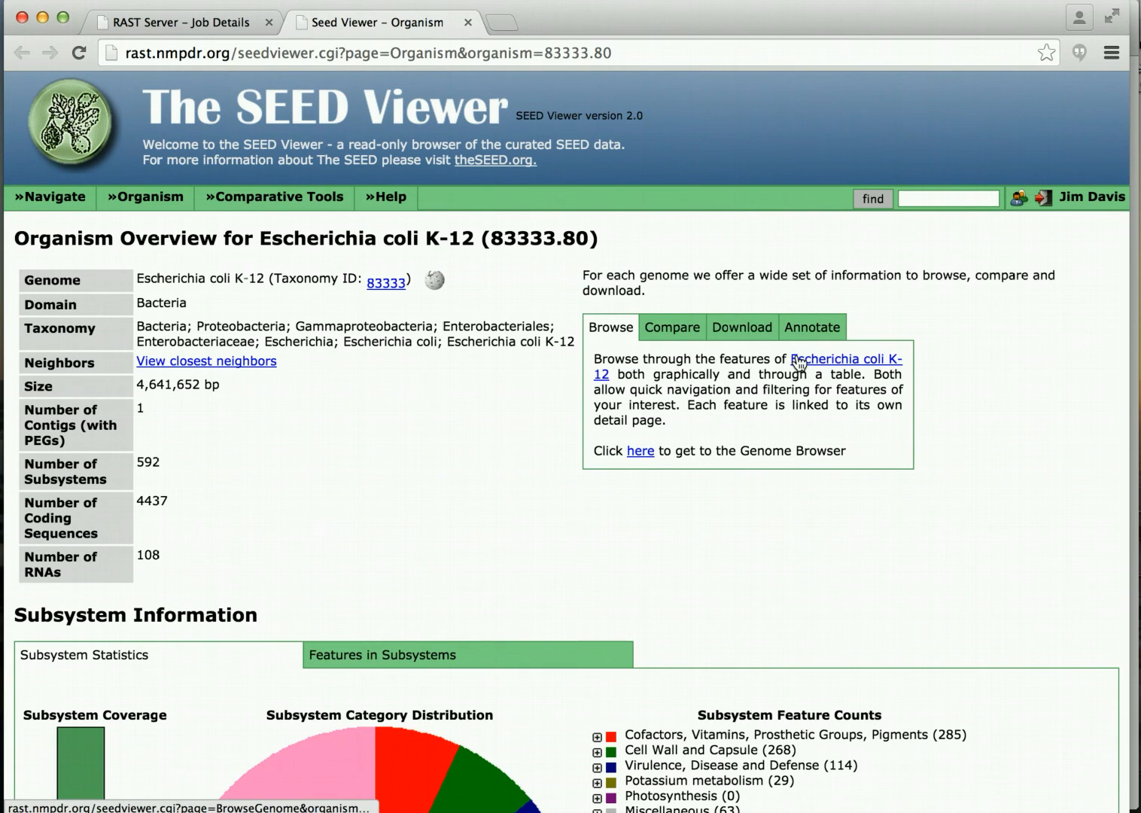
pyautogui.click(813, 365)
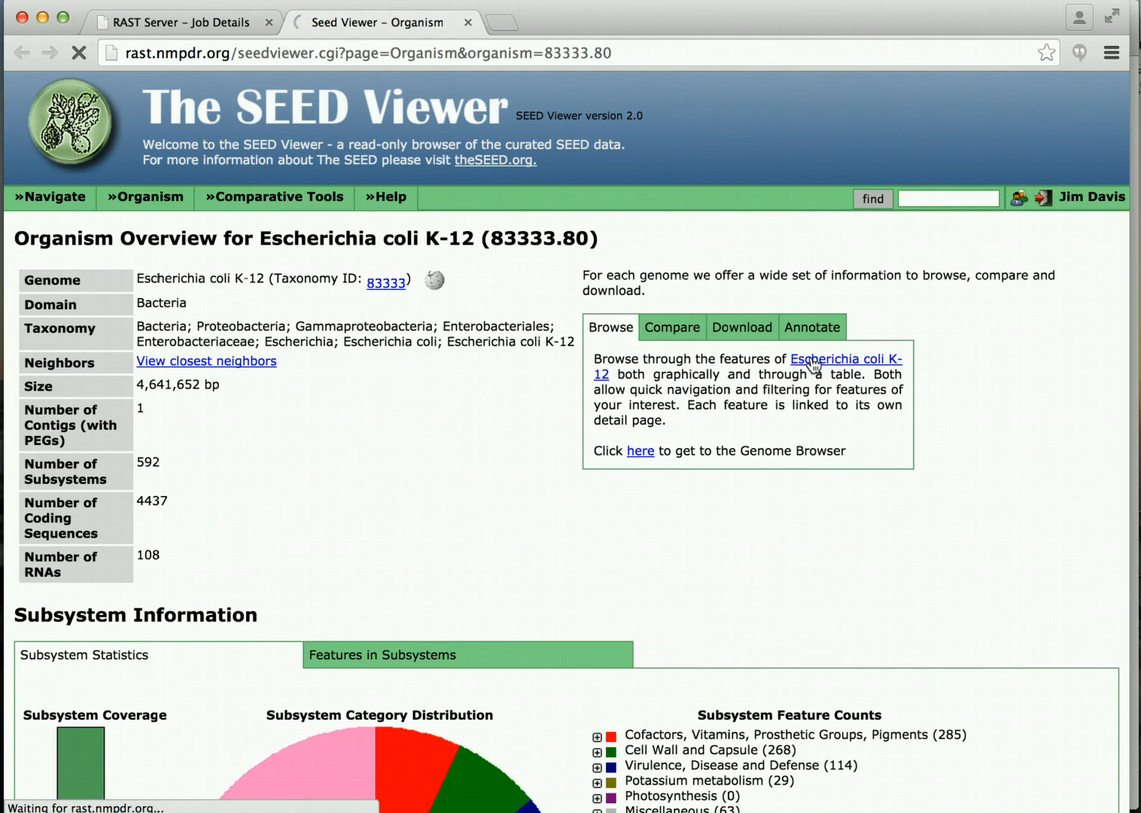
pyautogui.click(819, 365)
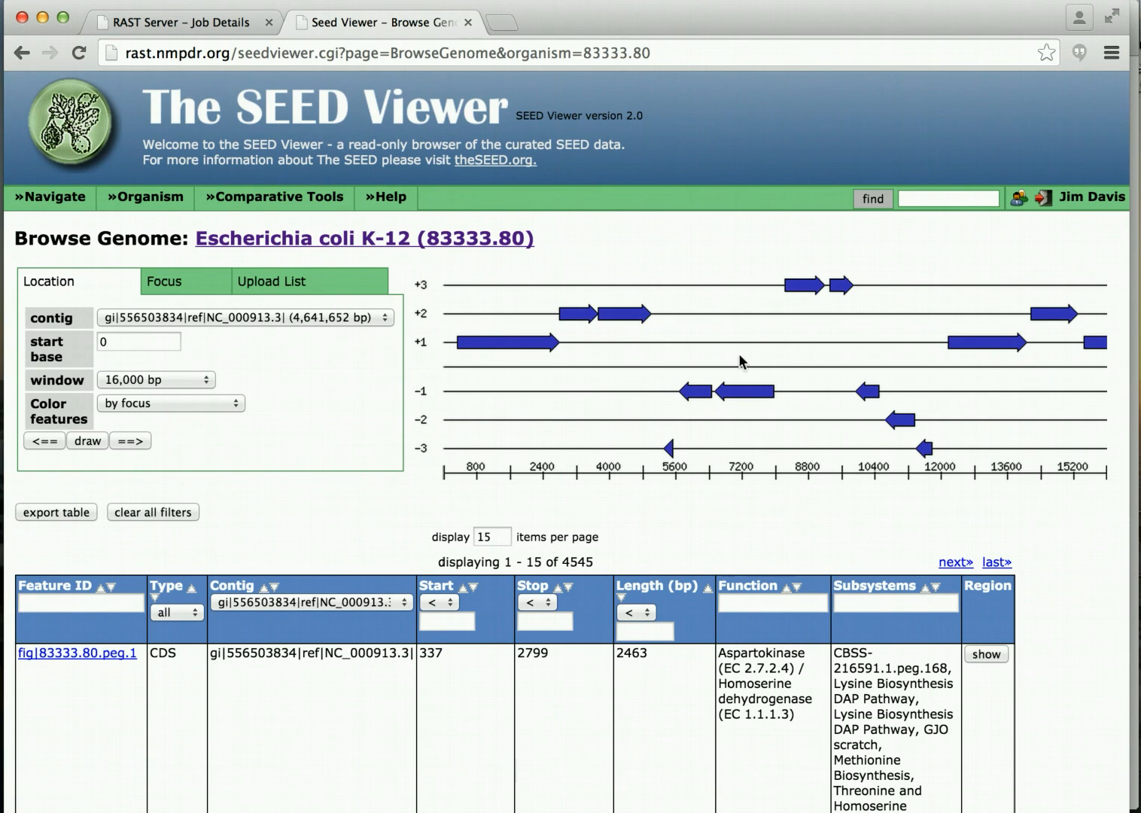
pyautogui.scroll(-3, 853, 336)
pyautogui.scroll(-7, 853, 336)
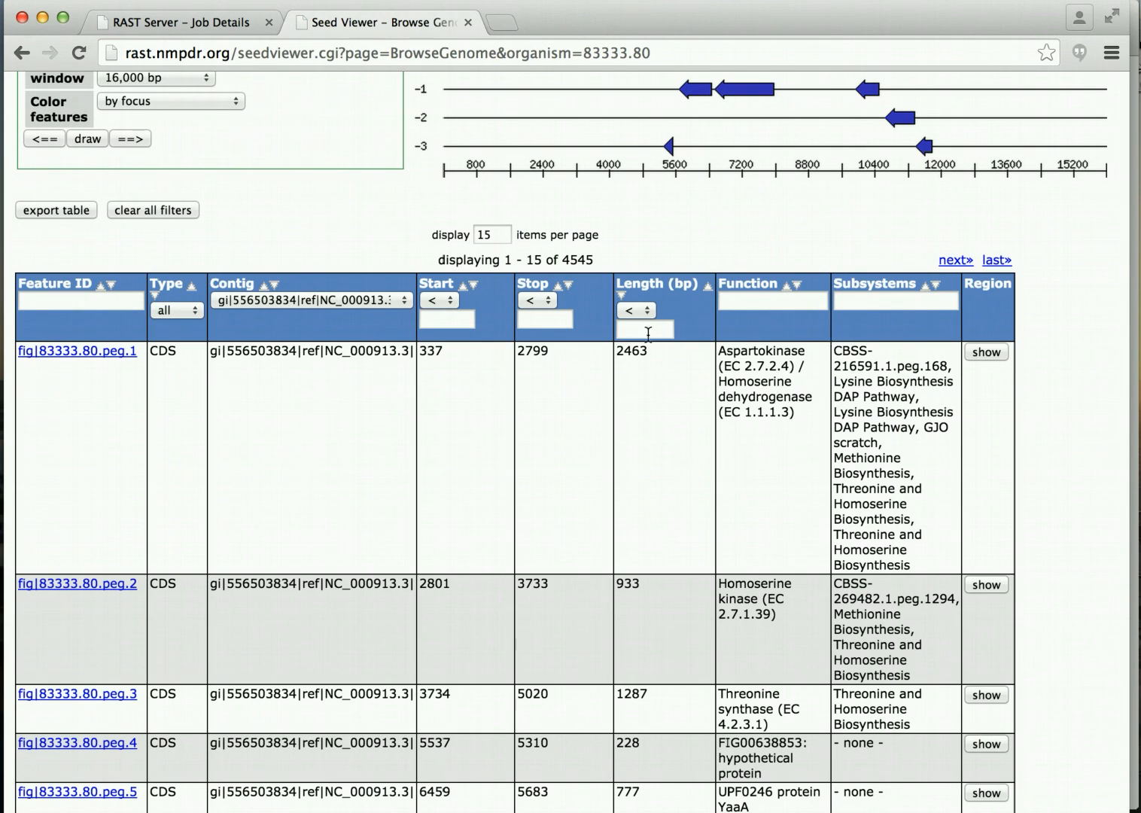
pyautogui.click(91, 352)
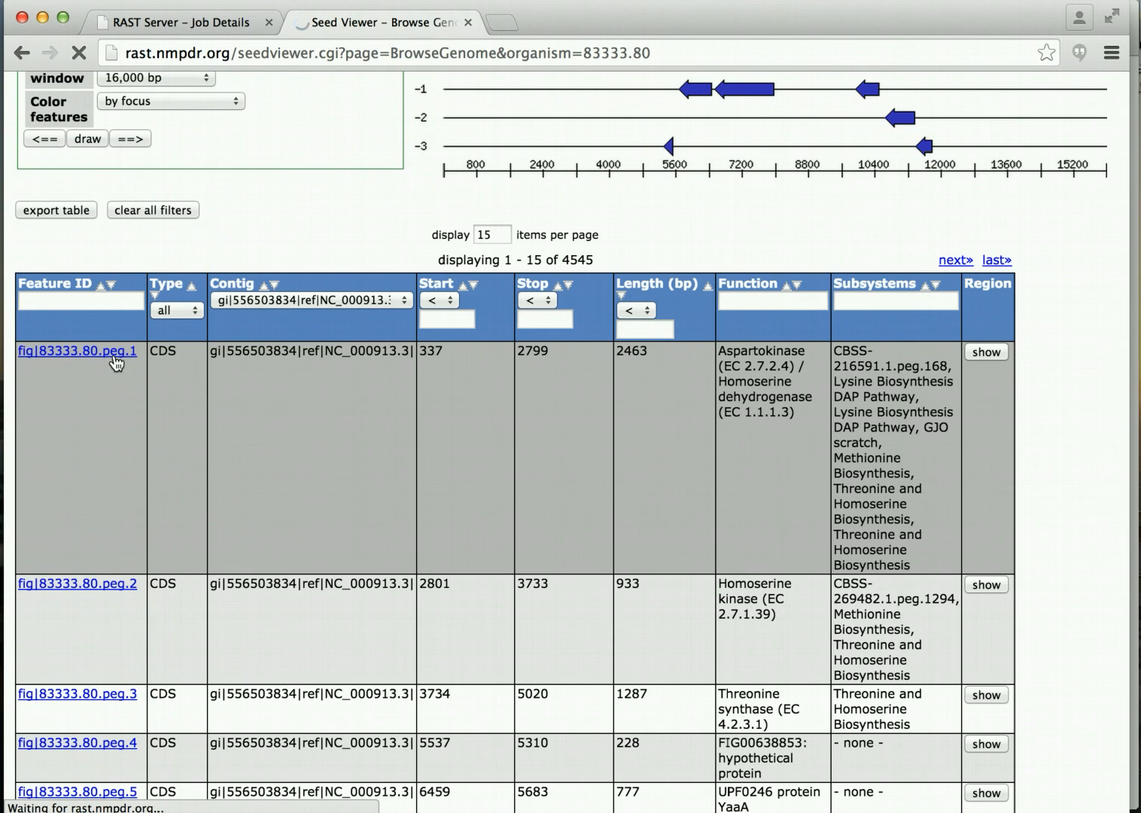
# Inspect peg.1's Compare Regions graphic, viewing gene info boxes across the 15 related genomes.
pyautogui.scroll(1, 105, 354)
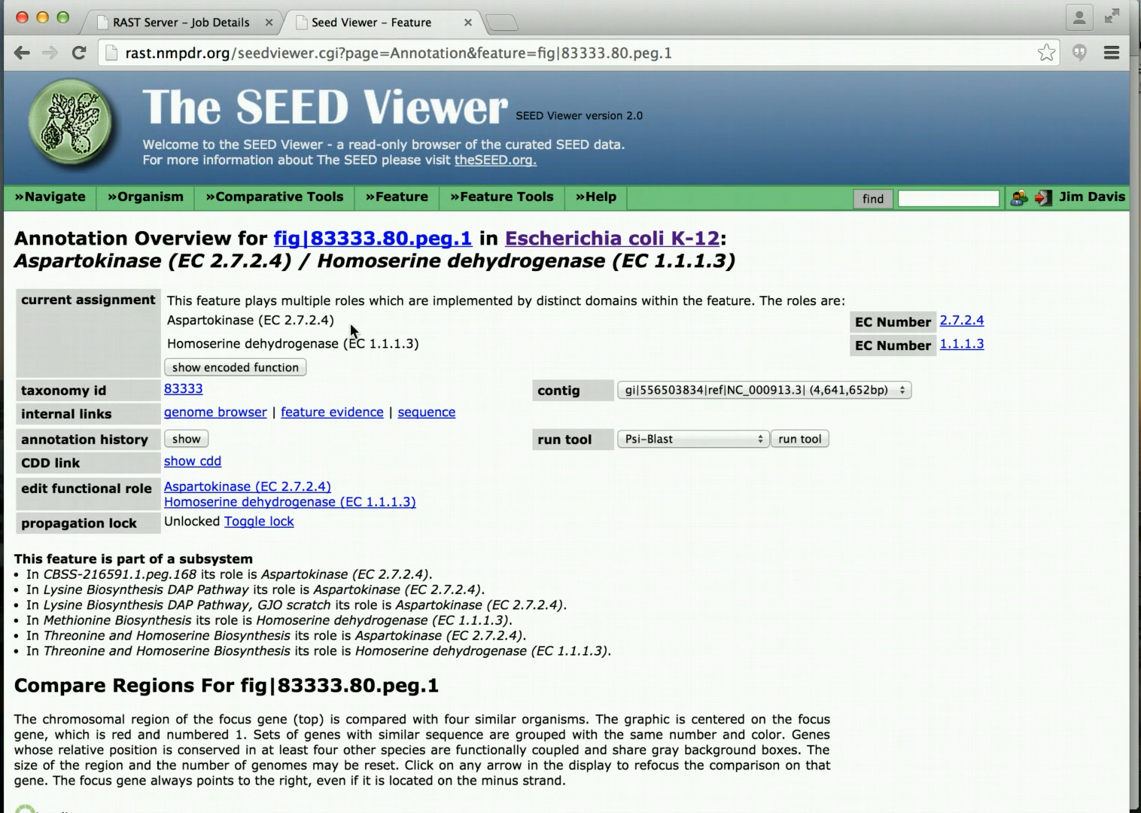
pyautogui.scroll(-1, 350, 322)
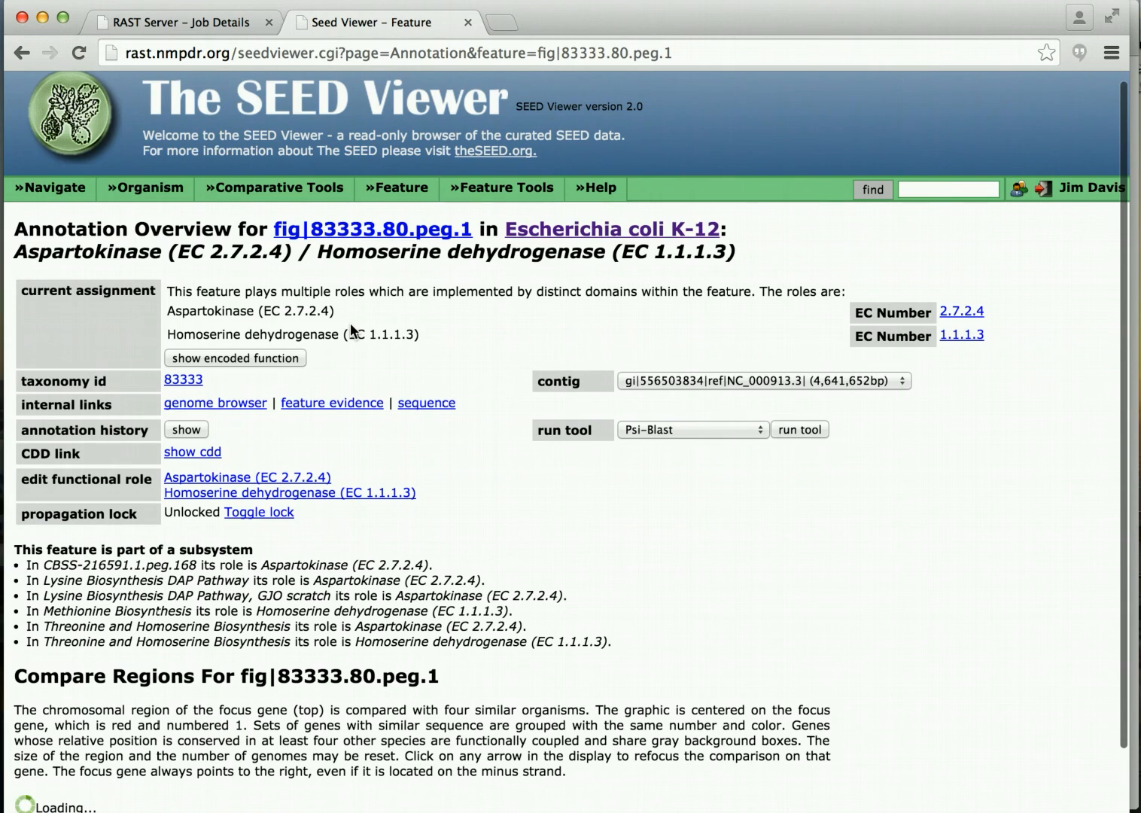
pyautogui.scroll(-3, 350, 323)
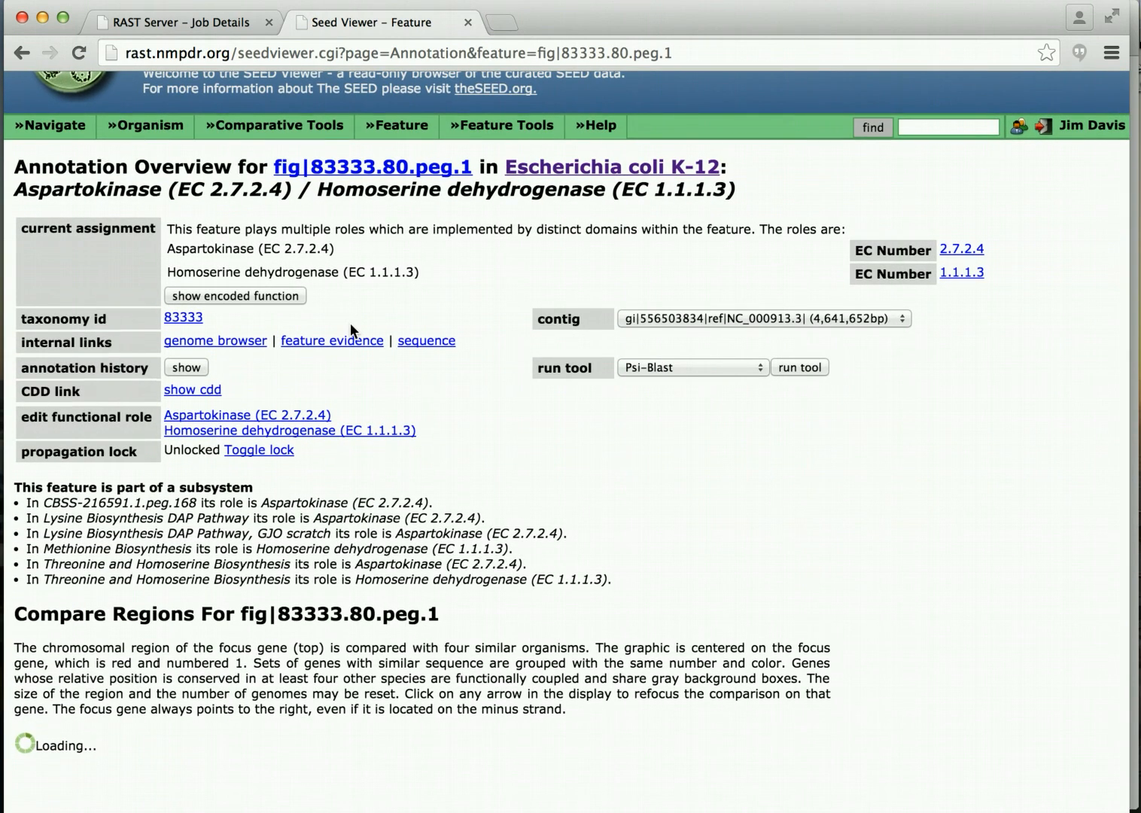
pyautogui.scroll(-2, 350, 322)
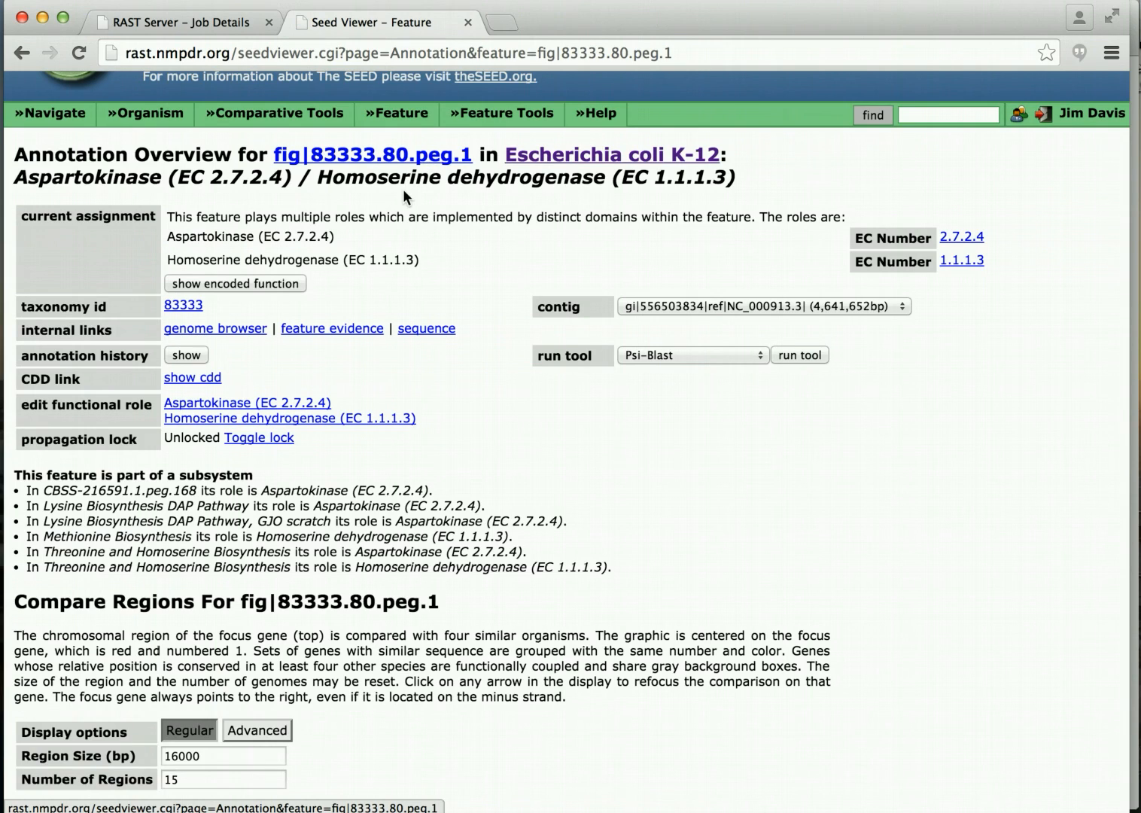
pyautogui.scroll(-5, 404, 194)
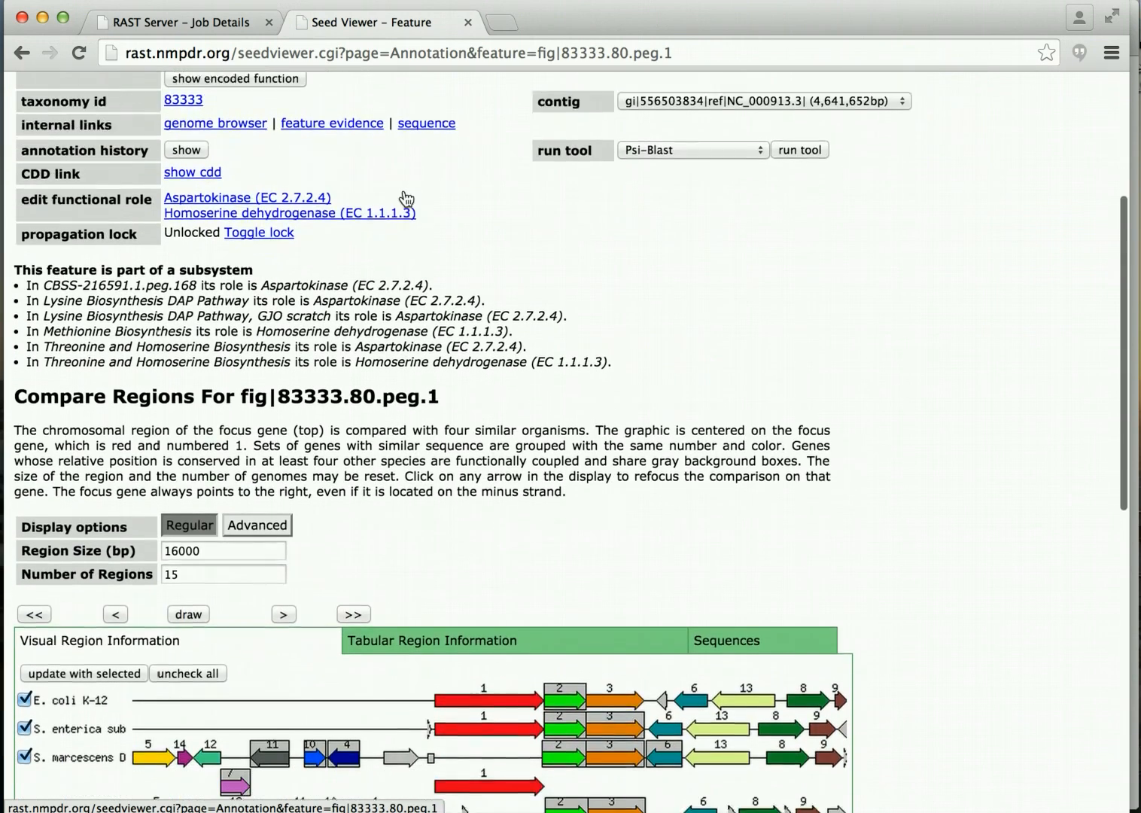
pyautogui.scroll(-7, 404, 198)
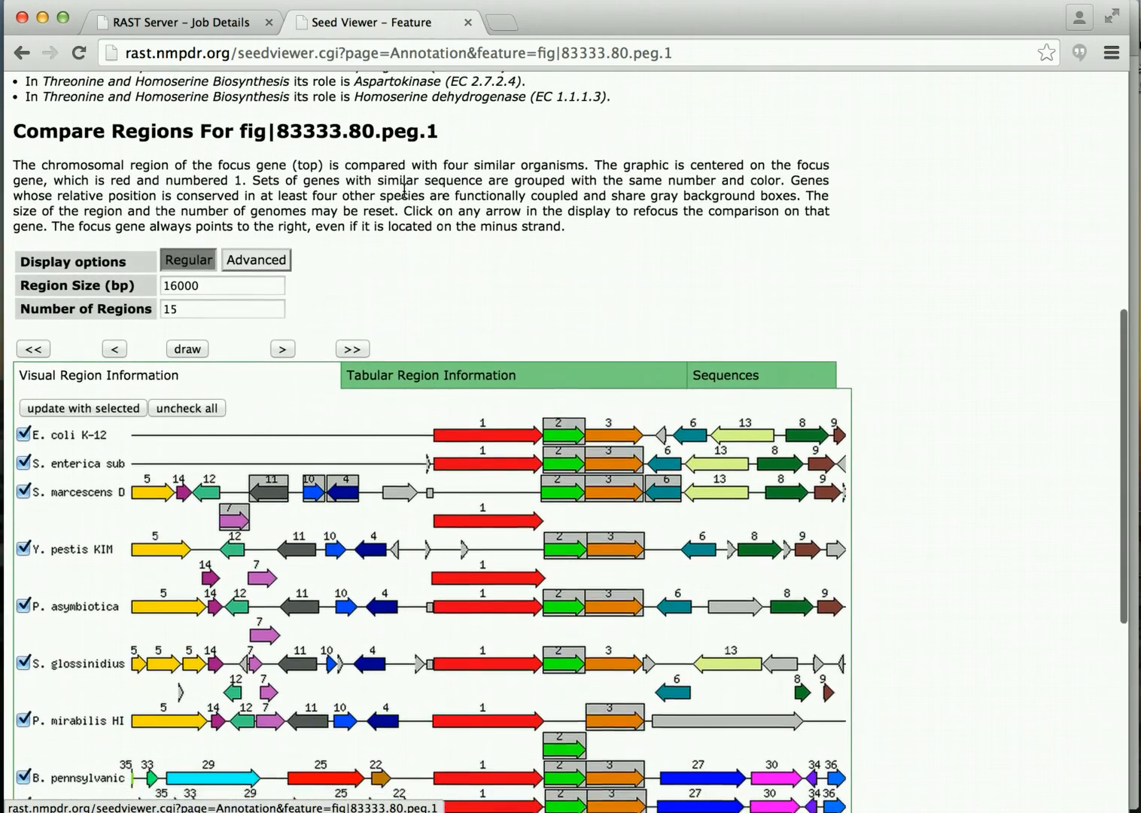
pyautogui.scroll(-4, 404, 189)
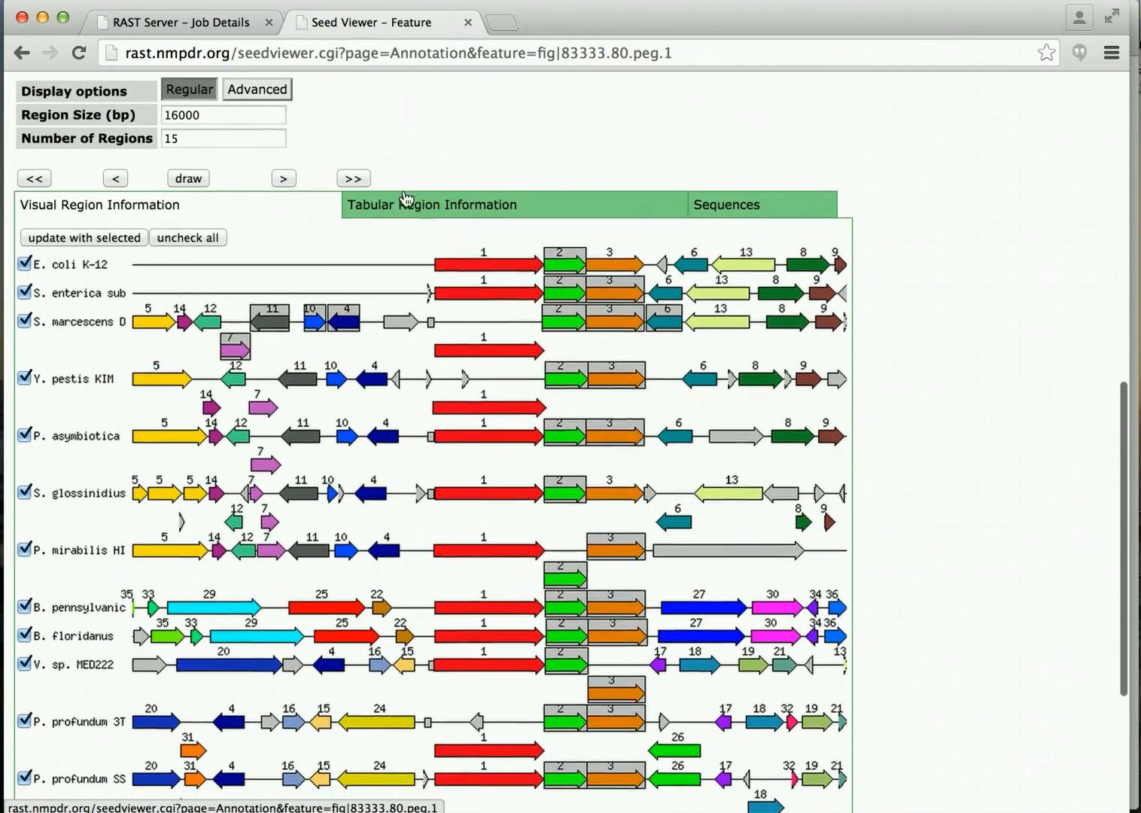
pyautogui.scroll(-1, 404, 197)
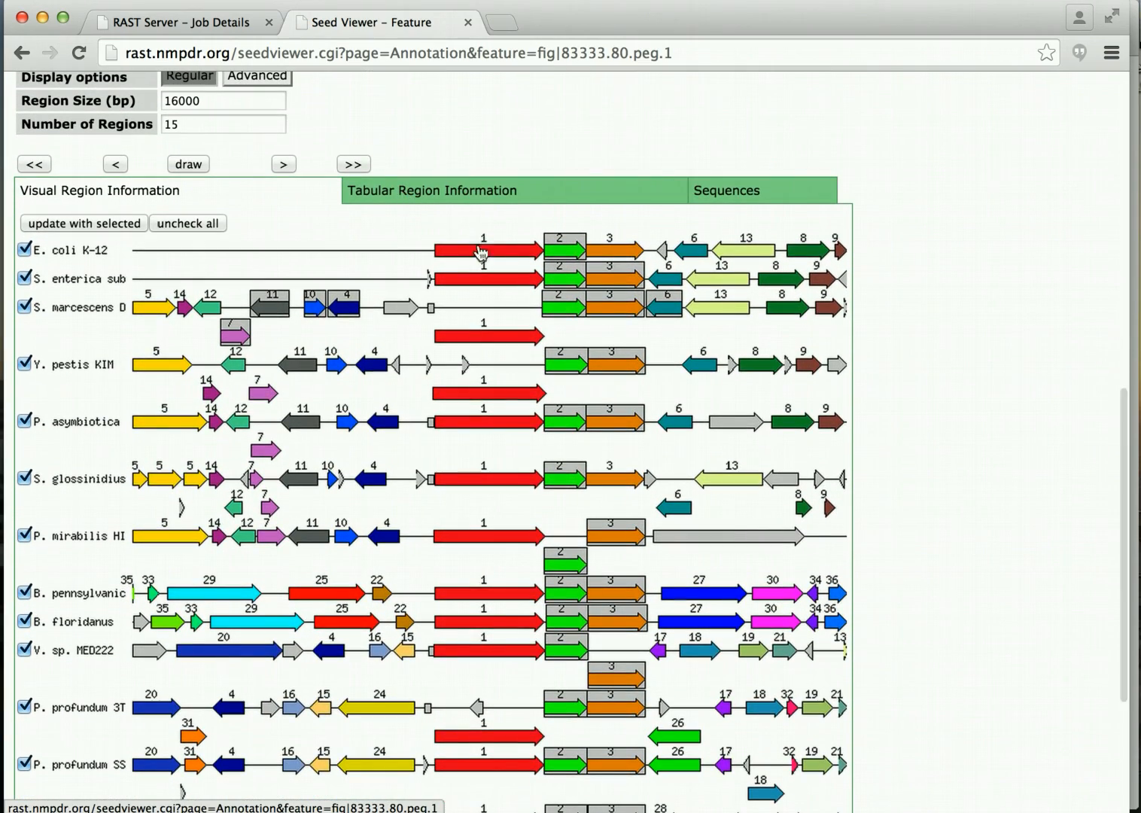
pyautogui.moveTo(484, 261)
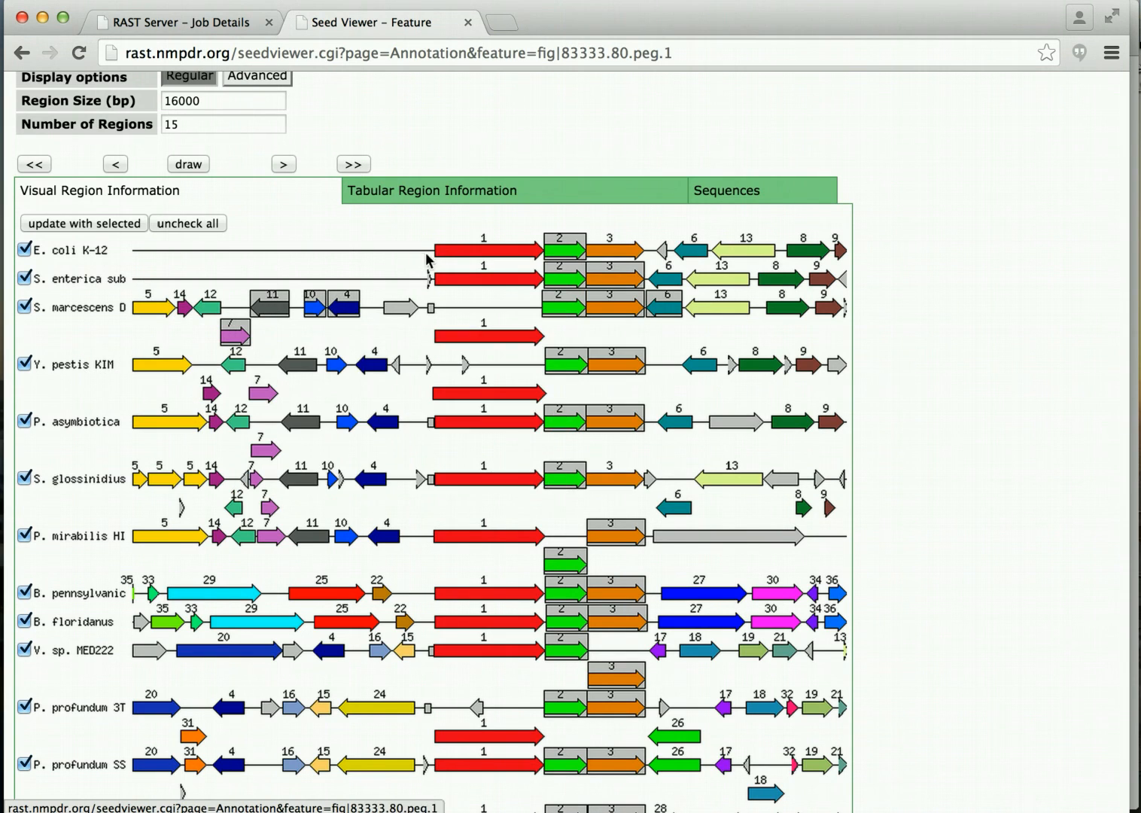
pyautogui.moveTo(613, 253)
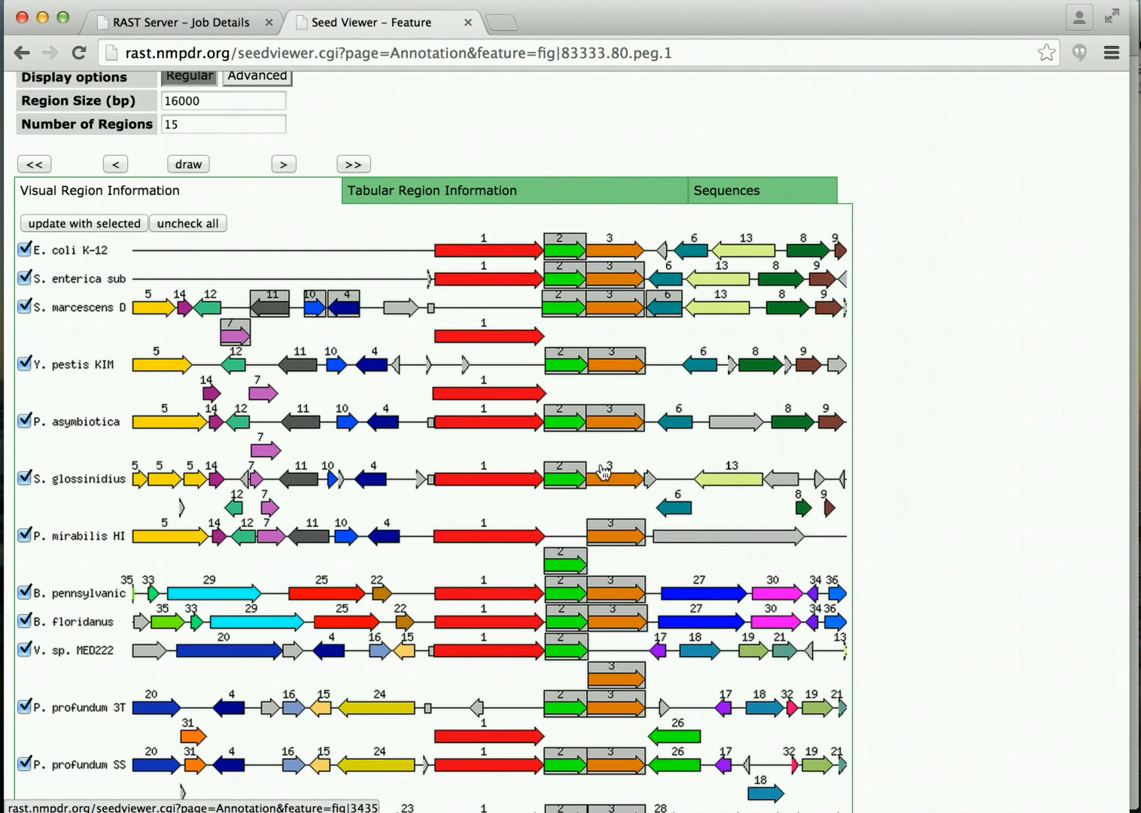
pyautogui.moveTo(602, 485)
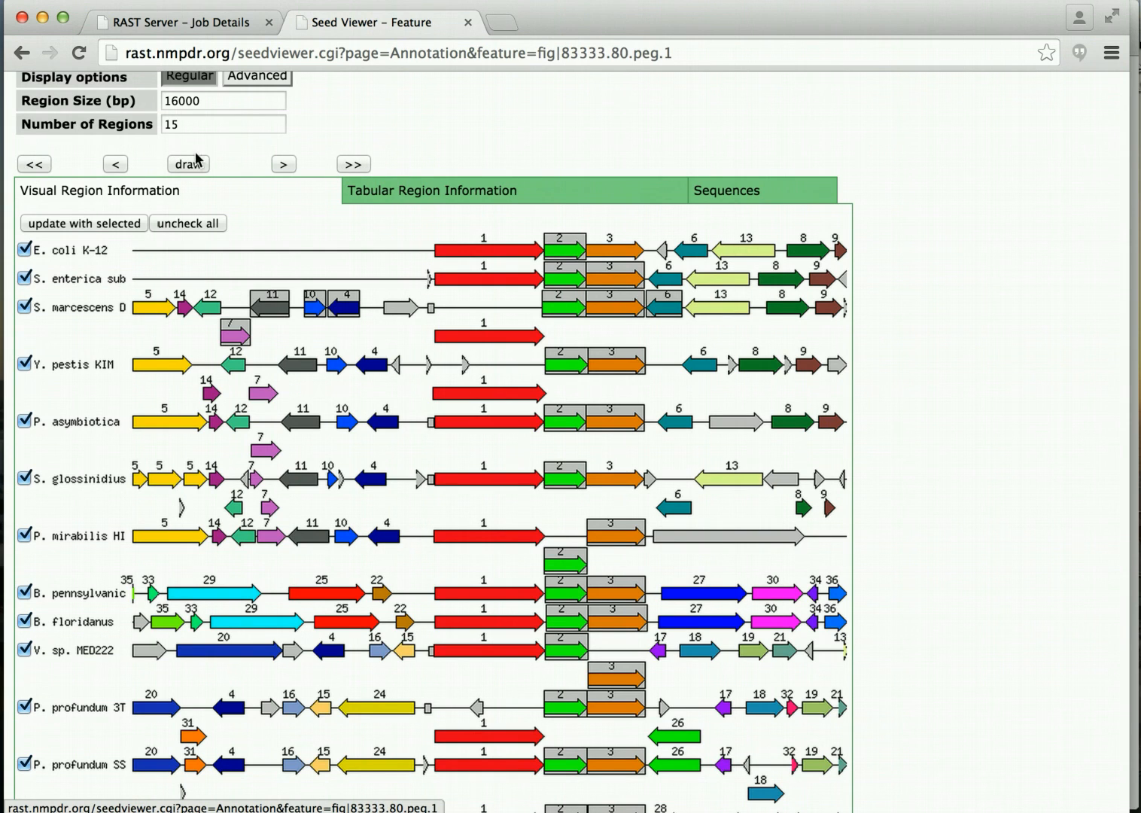
pyautogui.scroll(5, 335, 175)
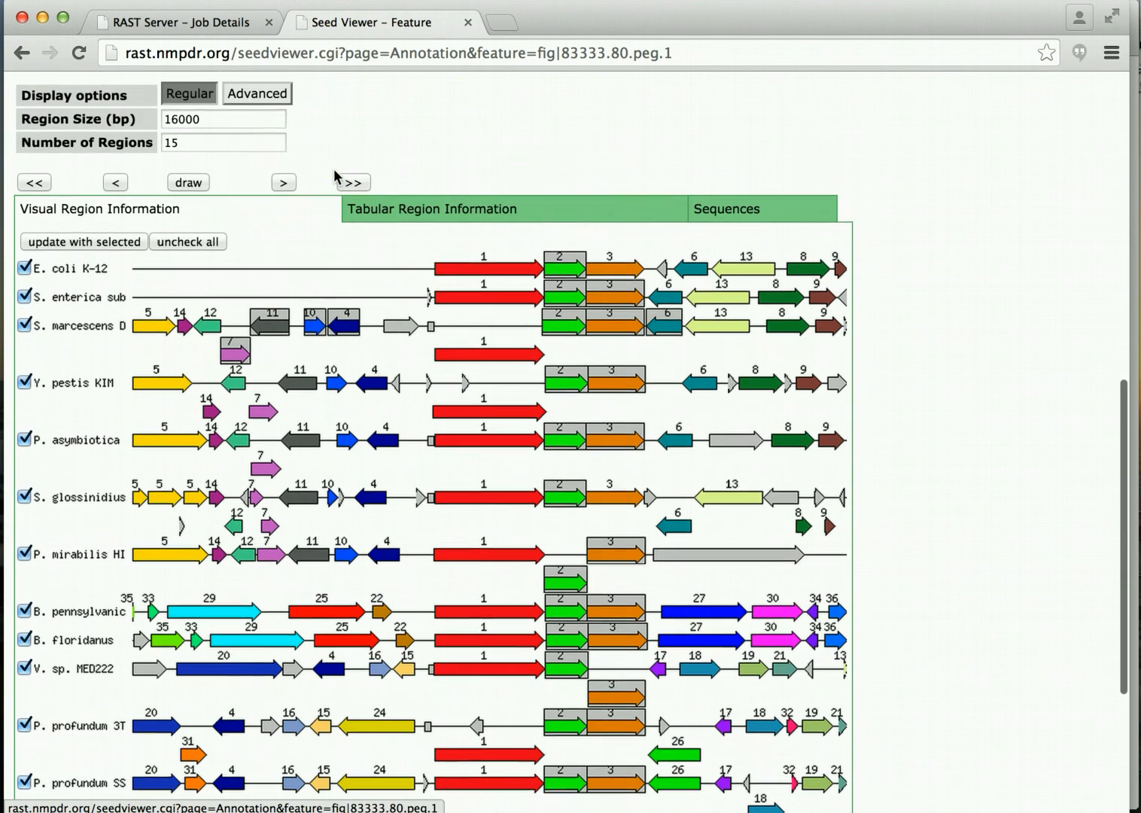
# Shift the region comparison downstream, then highlight 'edit functional role' in the Annotation Overview.
pyautogui.scroll(-2, 342, 301)
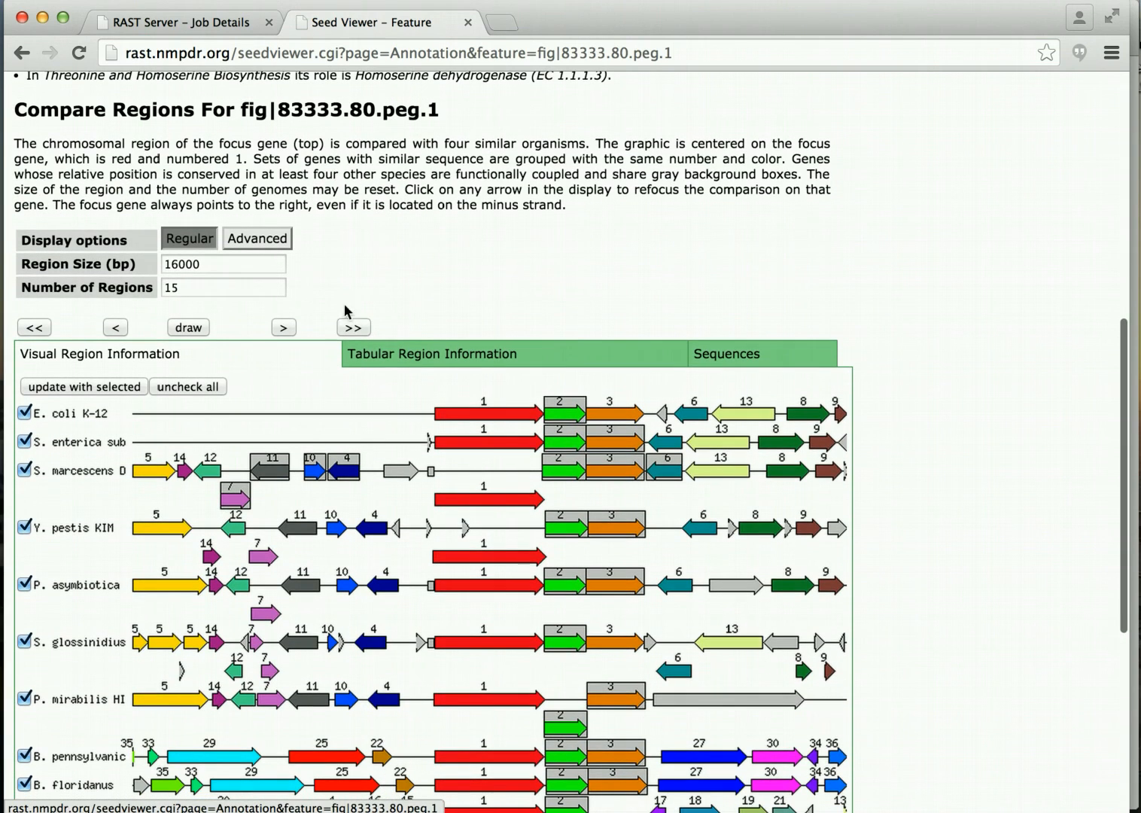
pyautogui.click(353, 328)
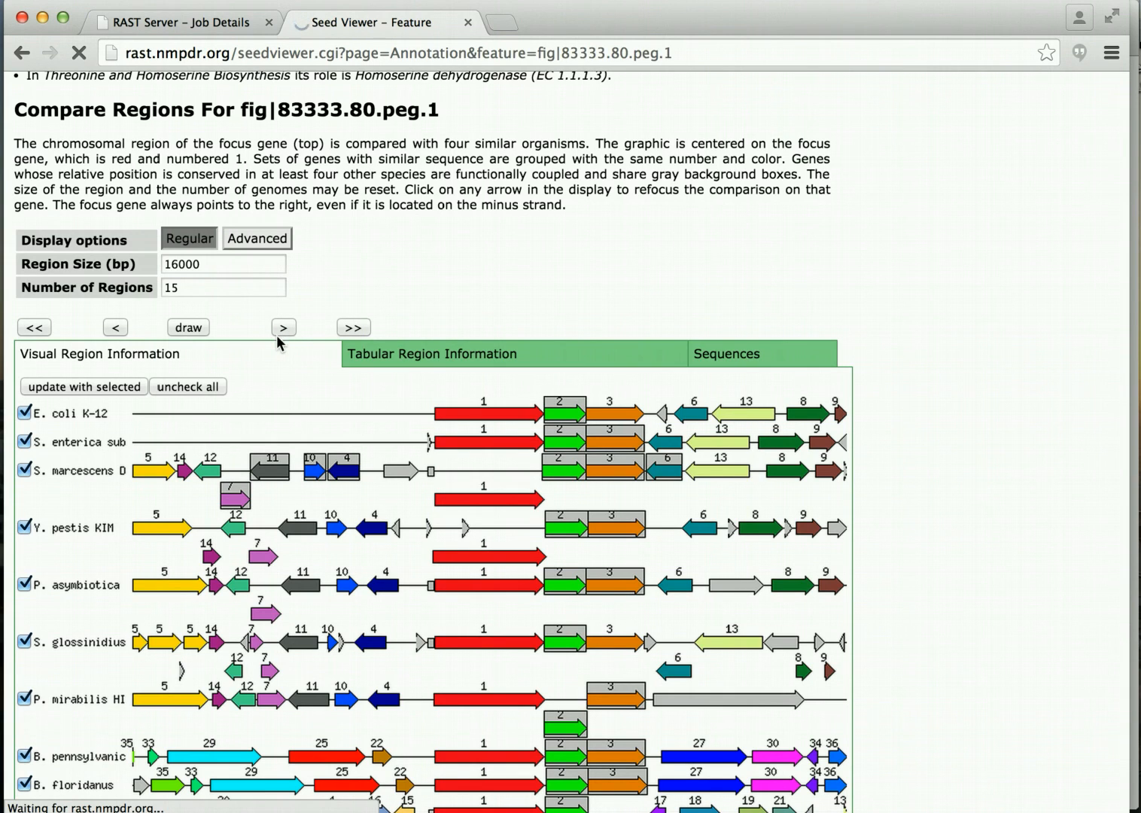
pyautogui.scroll(2, 276, 335)
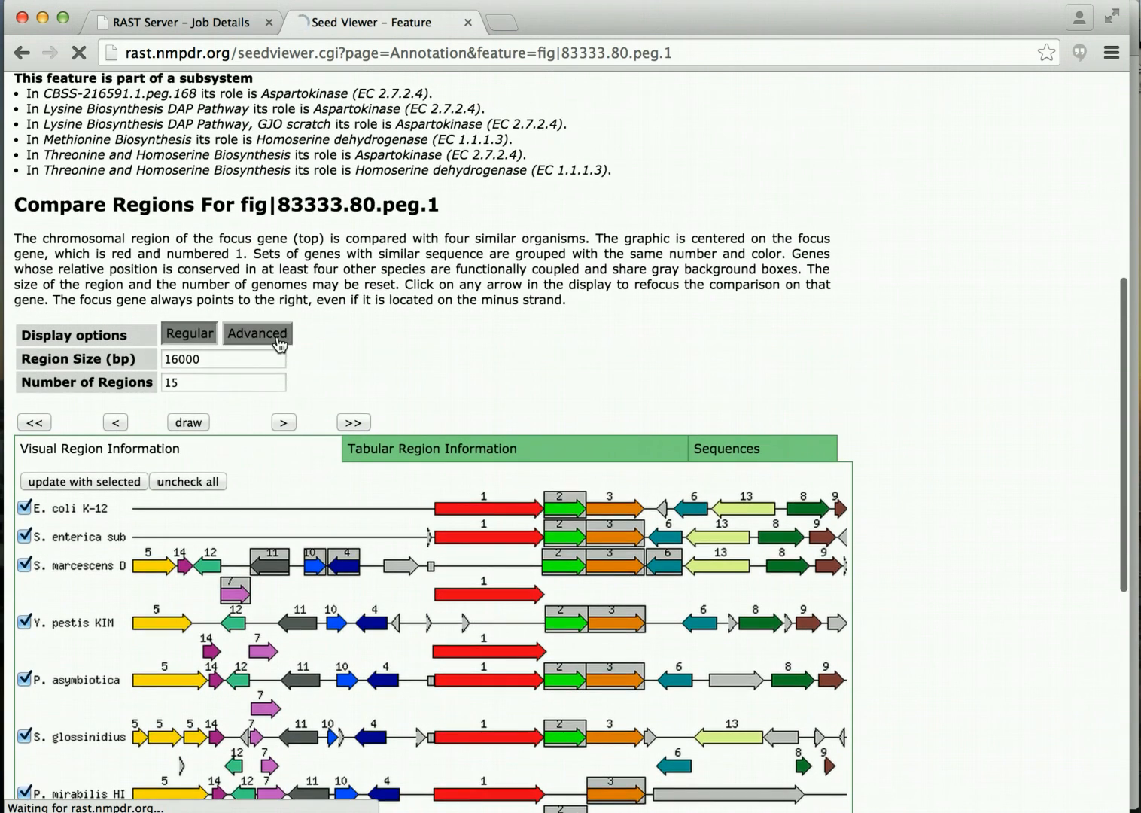
pyautogui.scroll(5, 405, 338)
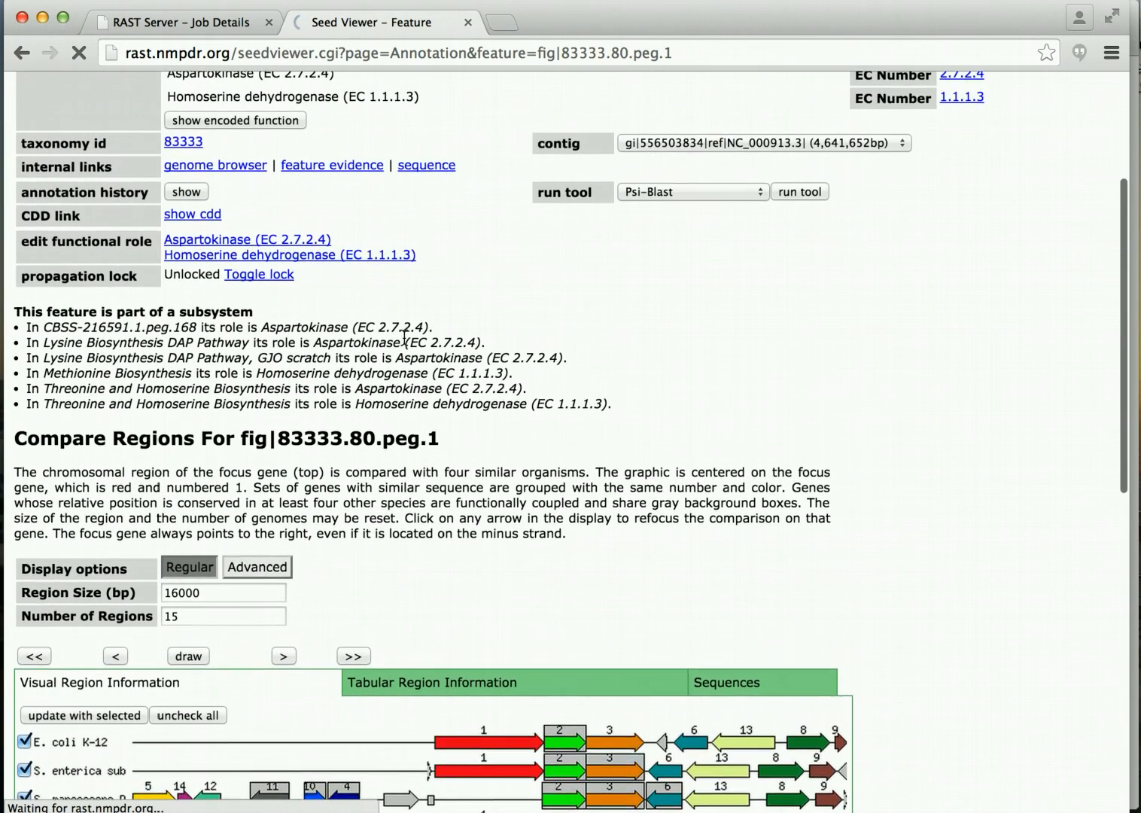
pyautogui.scroll(2, 405, 338)
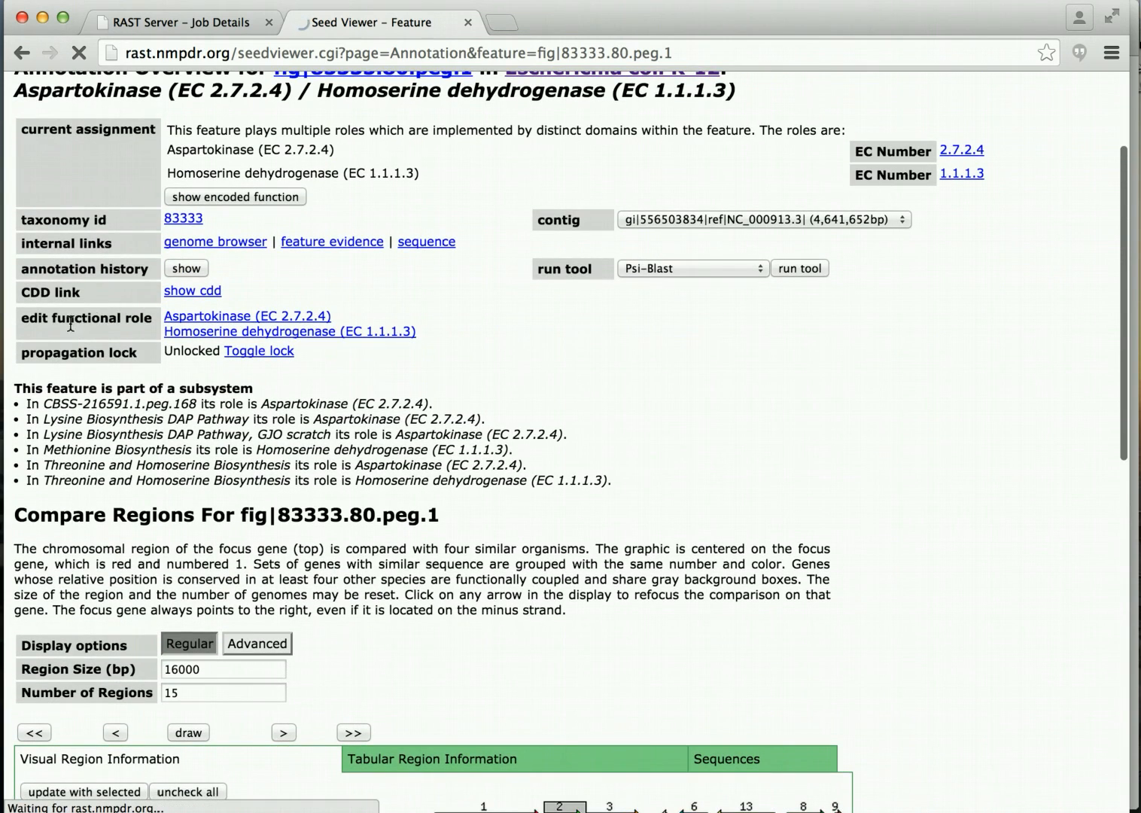
pyautogui.click(22, 316)
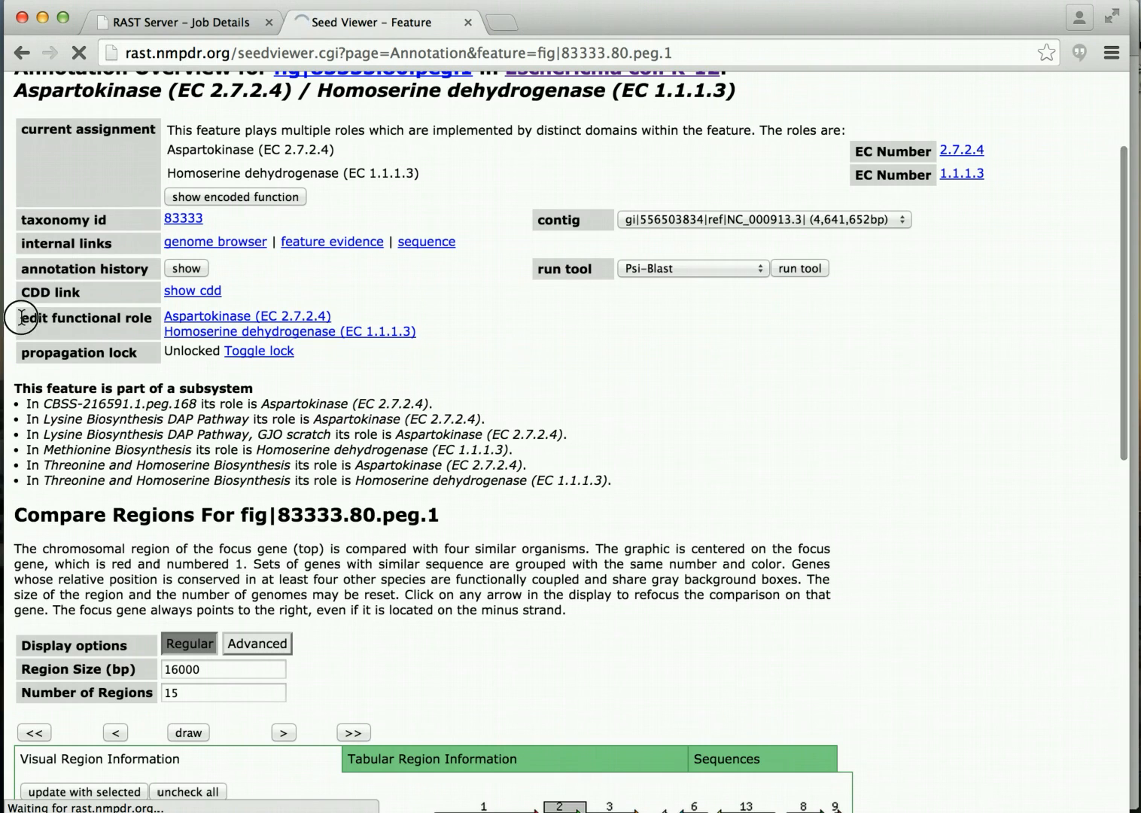
pyautogui.moveTo(22, 317); pyautogui.dragTo(151, 317)
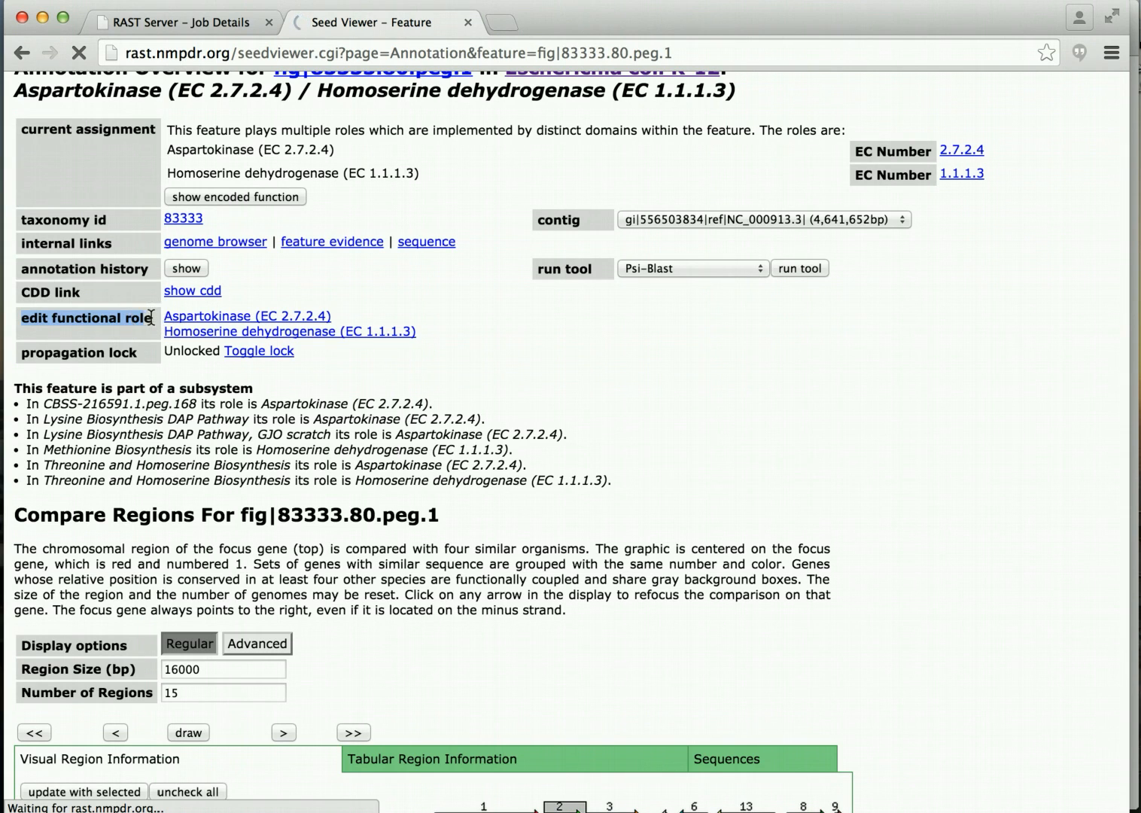
pyautogui.click(176, 360)
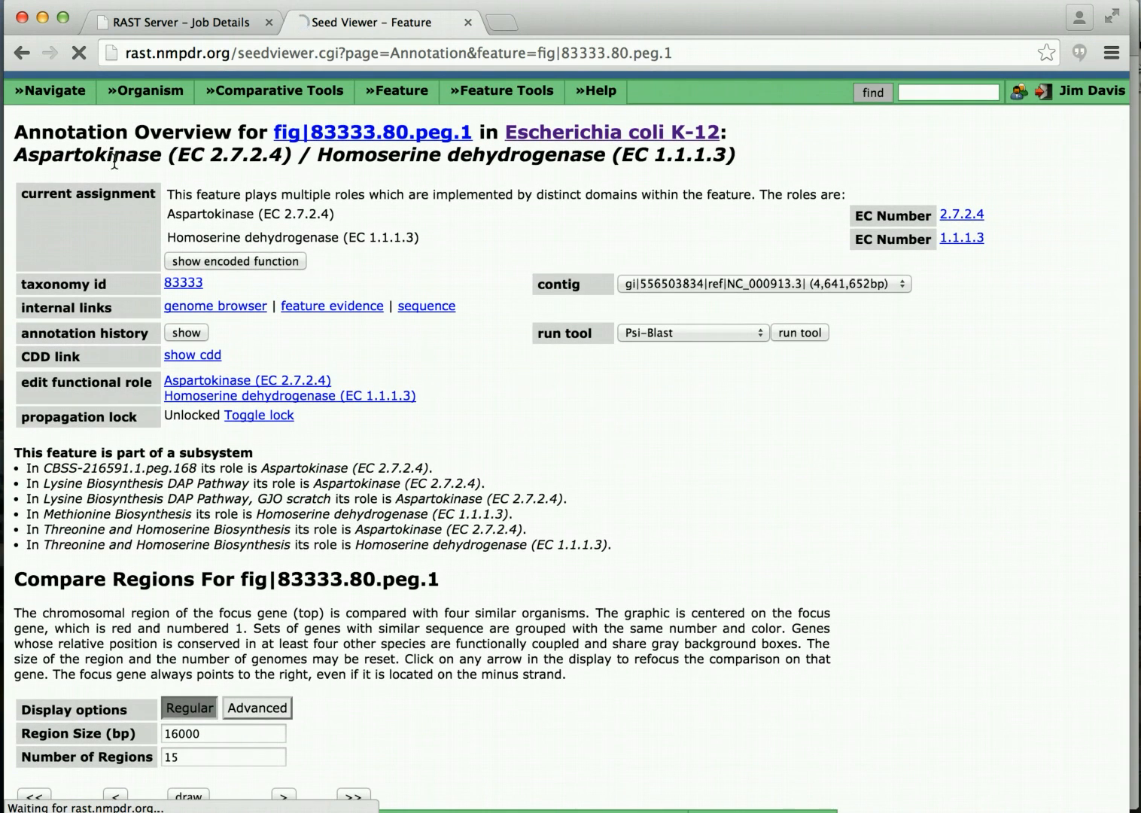
# Show the DnaK gene's annotation history and highlight its rapid_propagation entry.
pyautogui.click(180, 333)
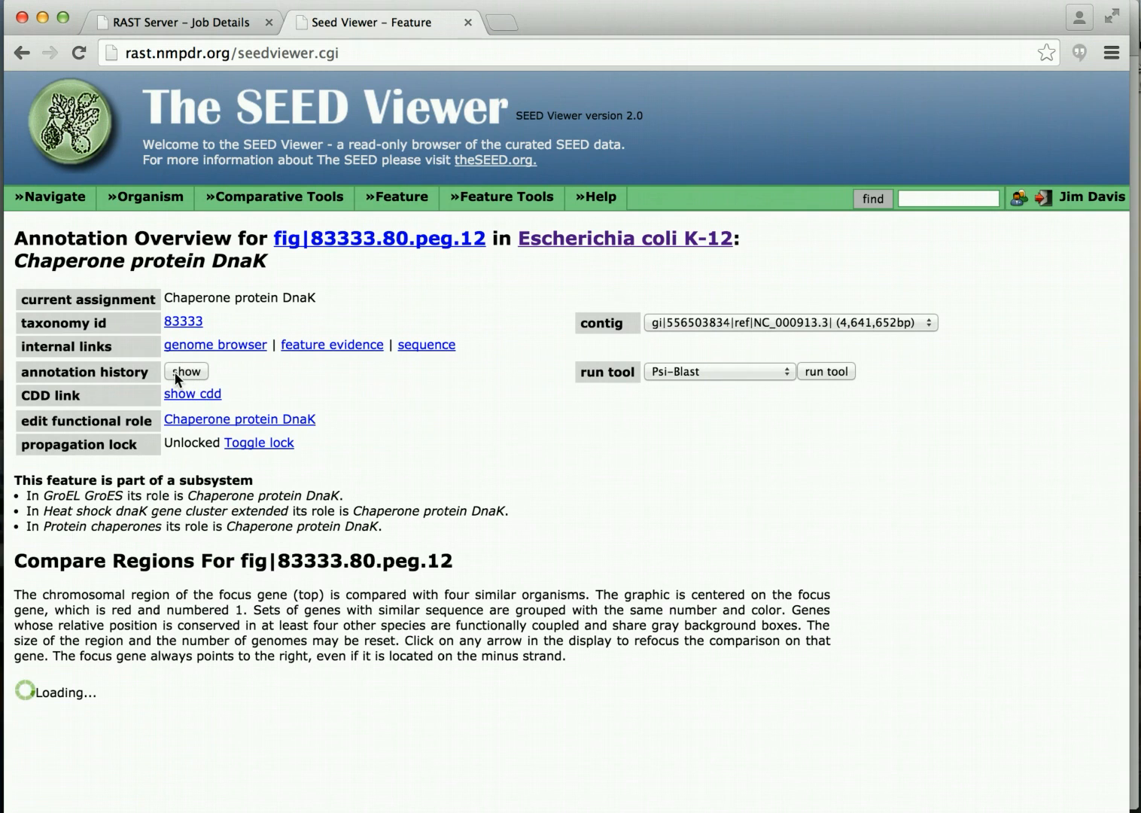
pyautogui.click(187, 370)
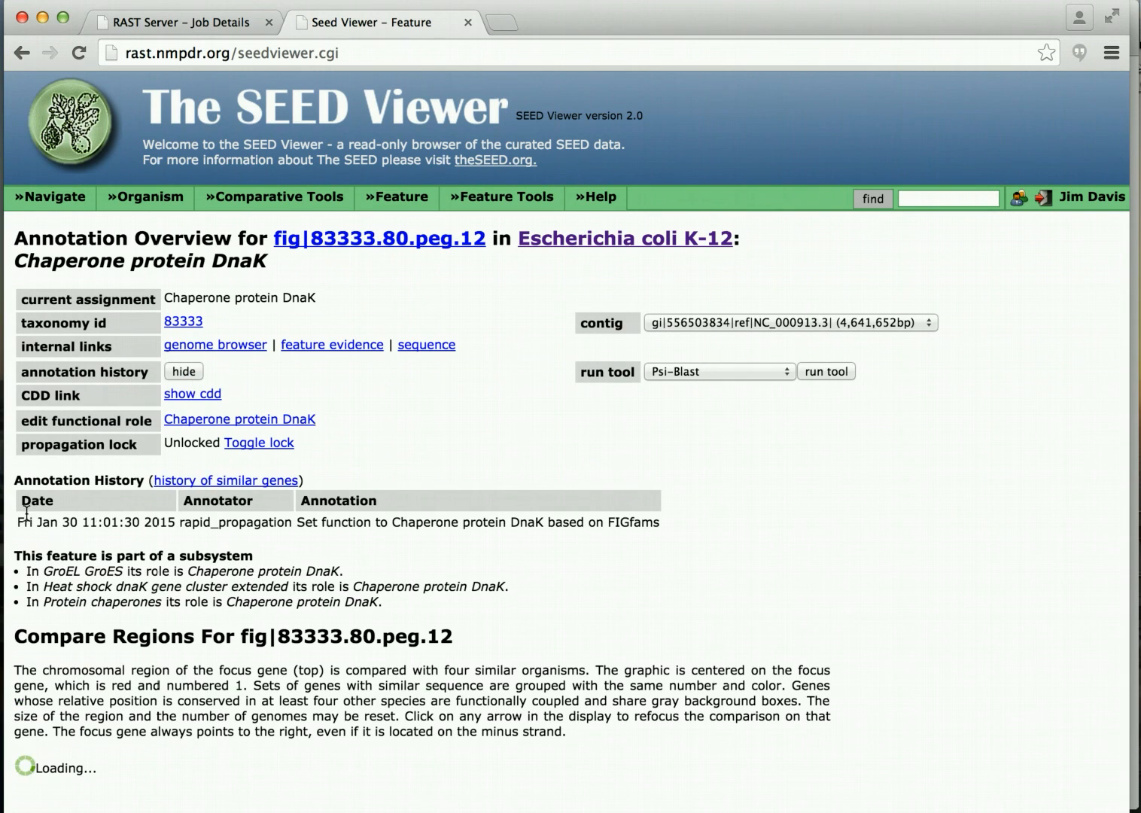
pyautogui.moveTo(17, 521); pyautogui.dragTo(413, 540)
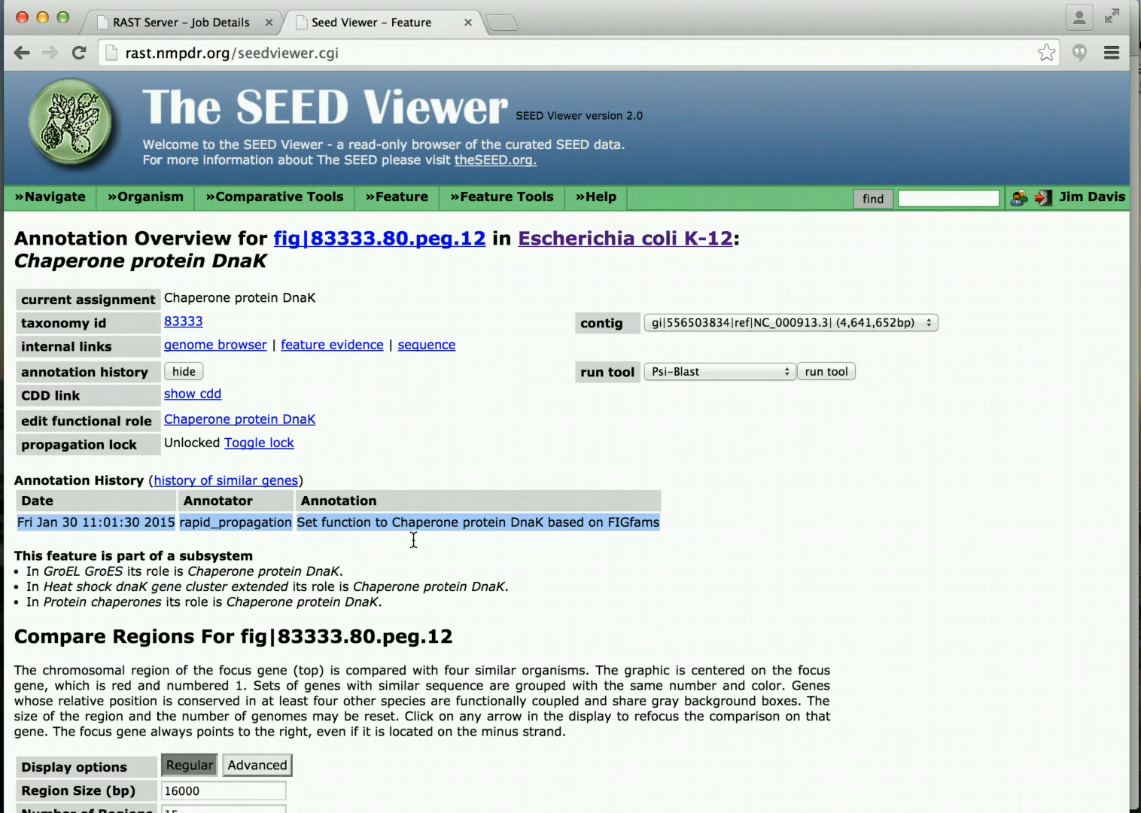
pyautogui.scroll(-5, 413, 539)
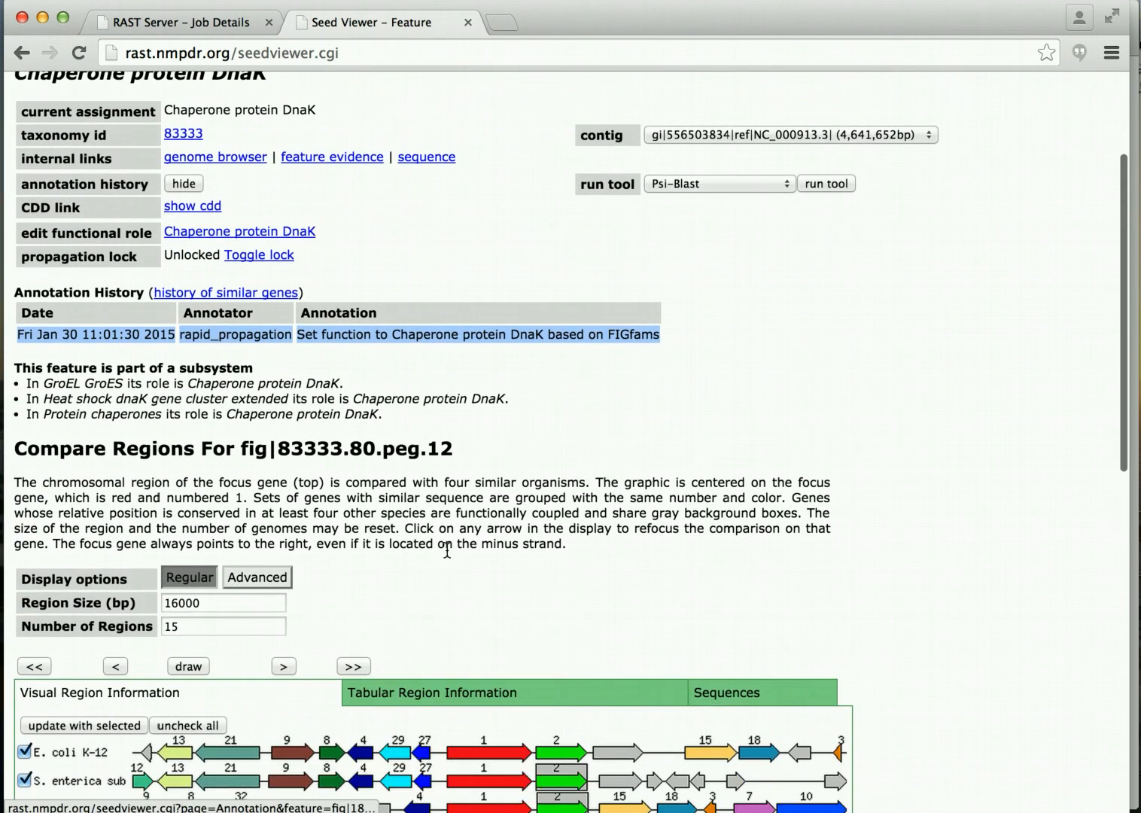
pyautogui.scroll(-9, 447, 549)
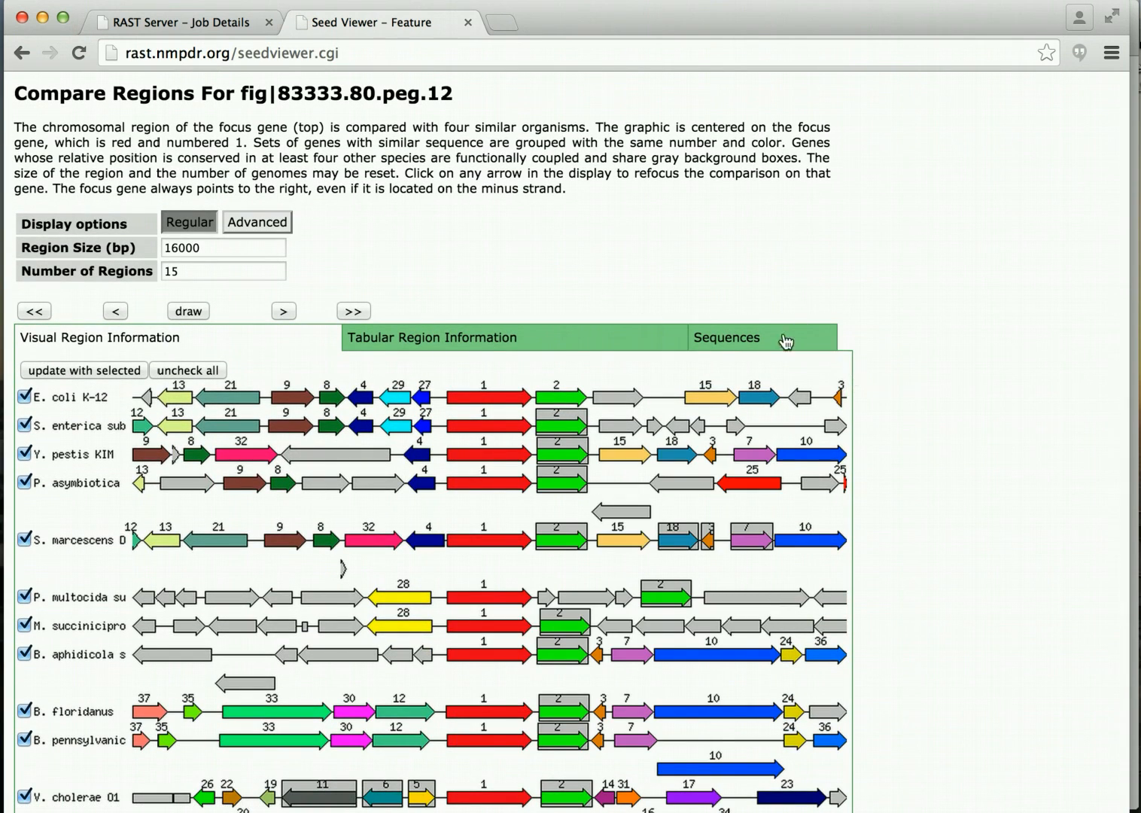
# Check the 16000 bp region size and comparison graphic, then close the SEED Viewer tab.
pyautogui.doubleClick(188, 252)
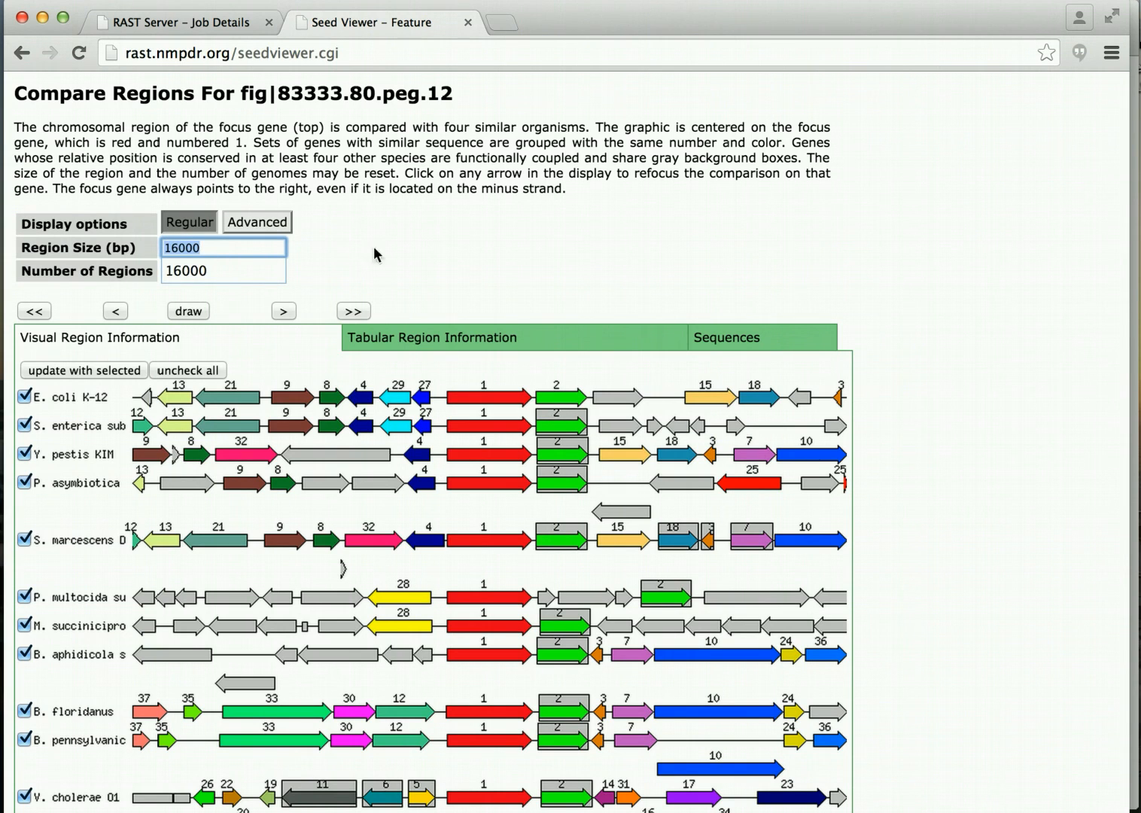
pyautogui.click(398, 255)
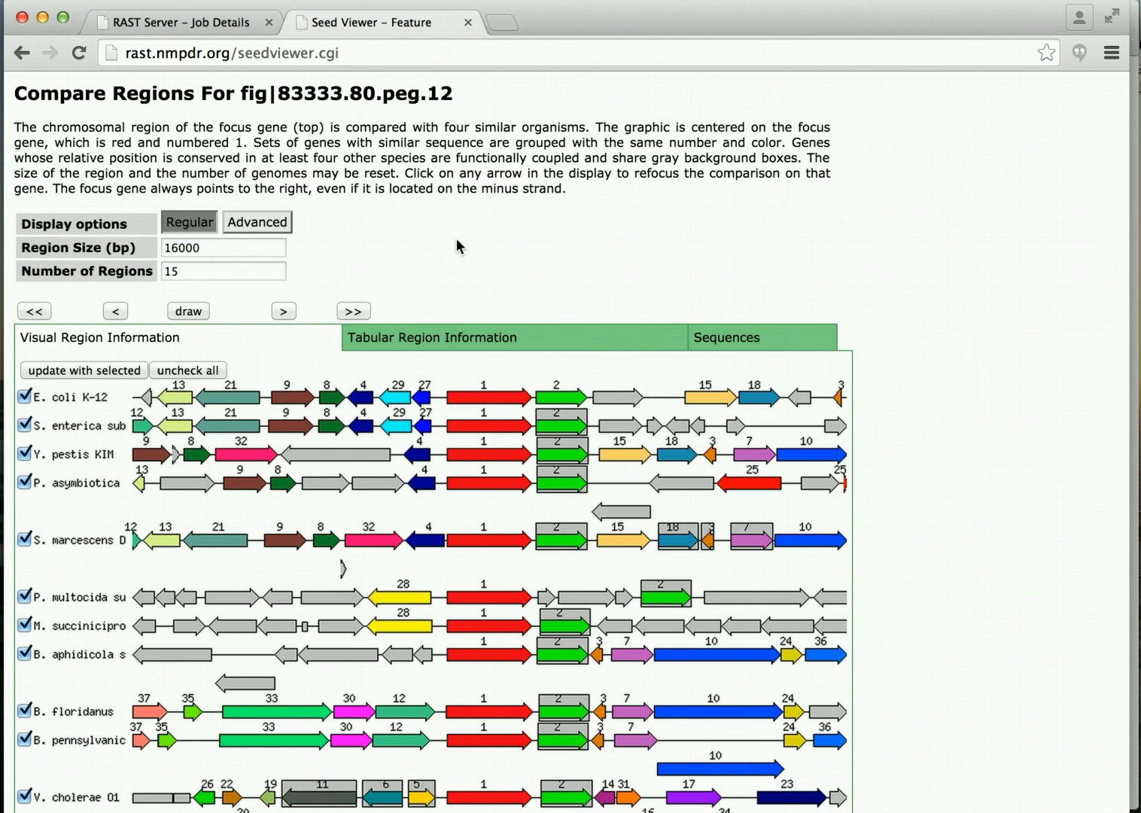
pyautogui.scroll(-3, 457, 244)
pyautogui.scroll(-8, 457, 244)
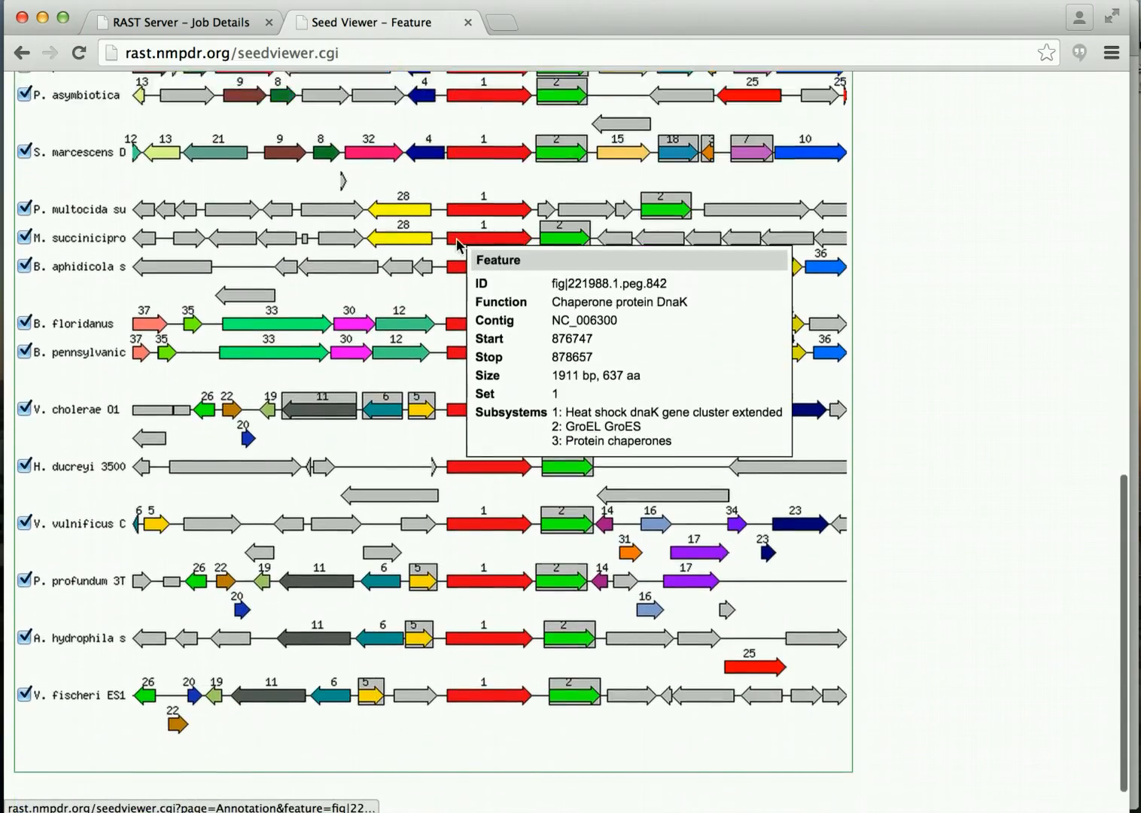
pyautogui.scroll(3, 457, 247)
pyautogui.scroll(4, 457, 247)
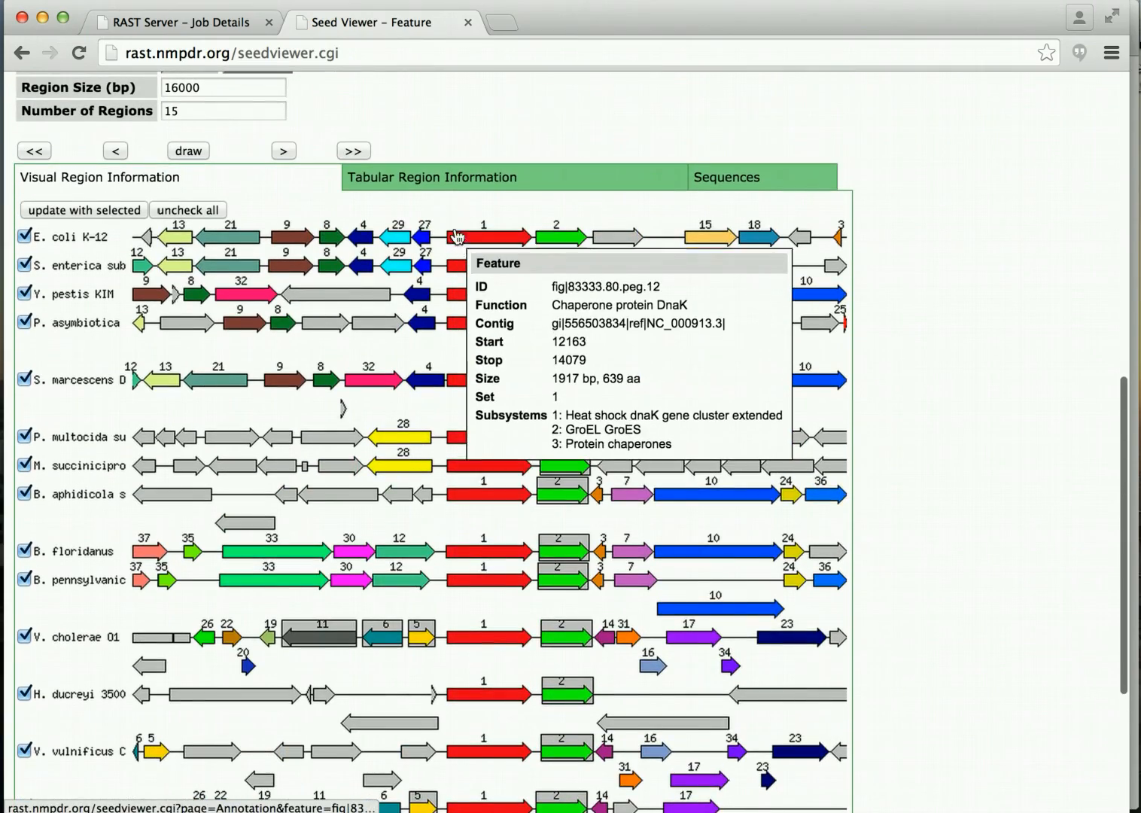
pyautogui.scroll(2, 484, 110)
pyautogui.scroll(15, 484, 106)
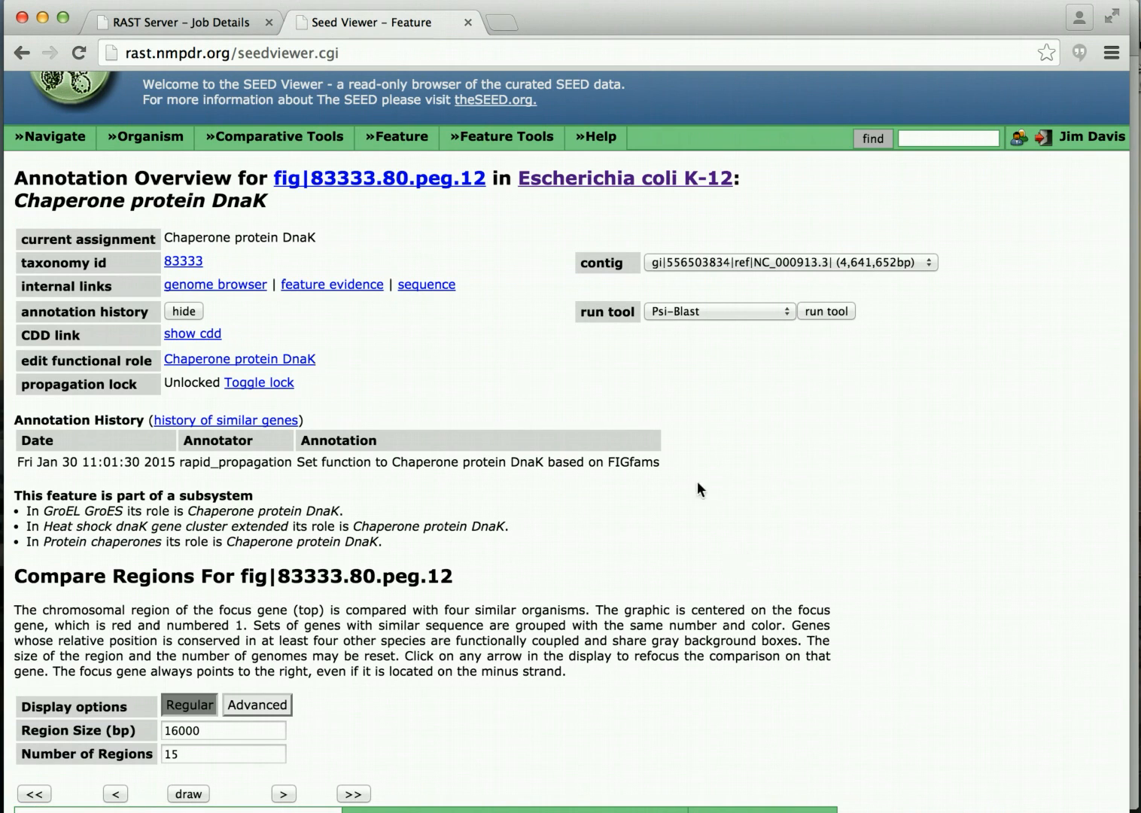
pyautogui.click(470, 22)
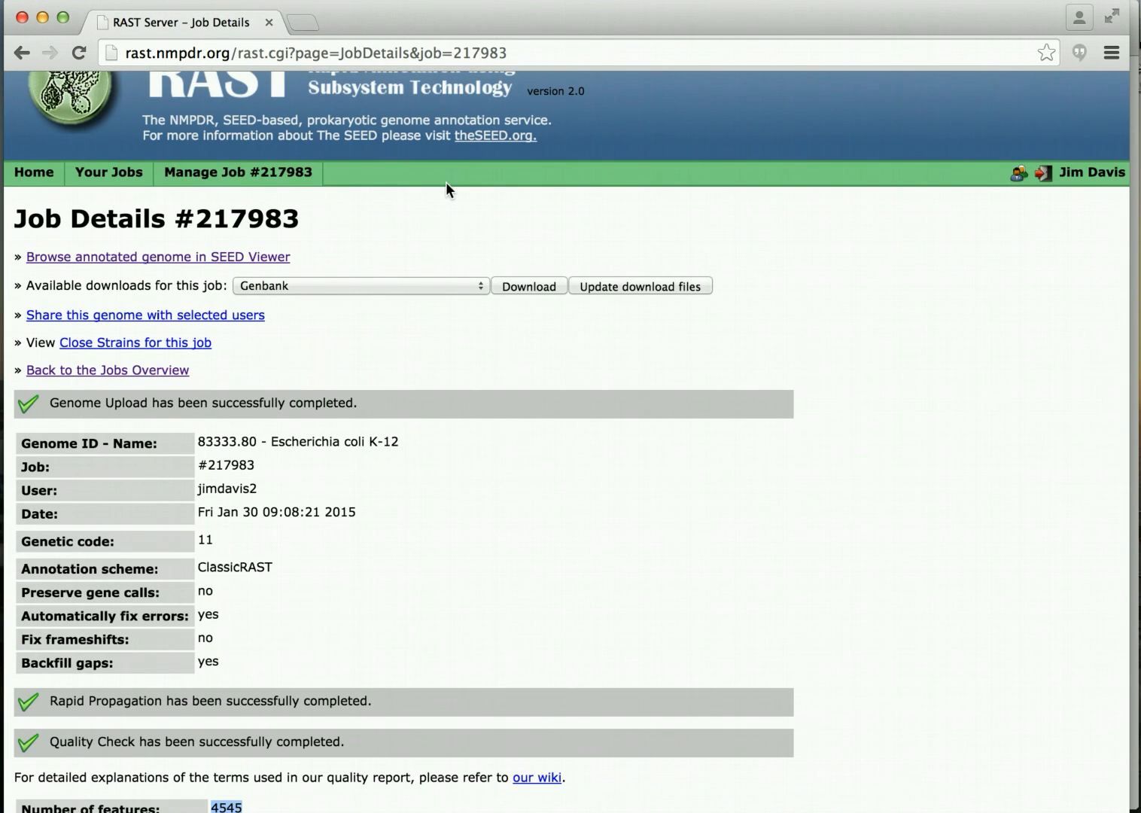
# Open the Jobs Overview page from the Your Jobs menu.
pyautogui.scroll(2, 332, 167)
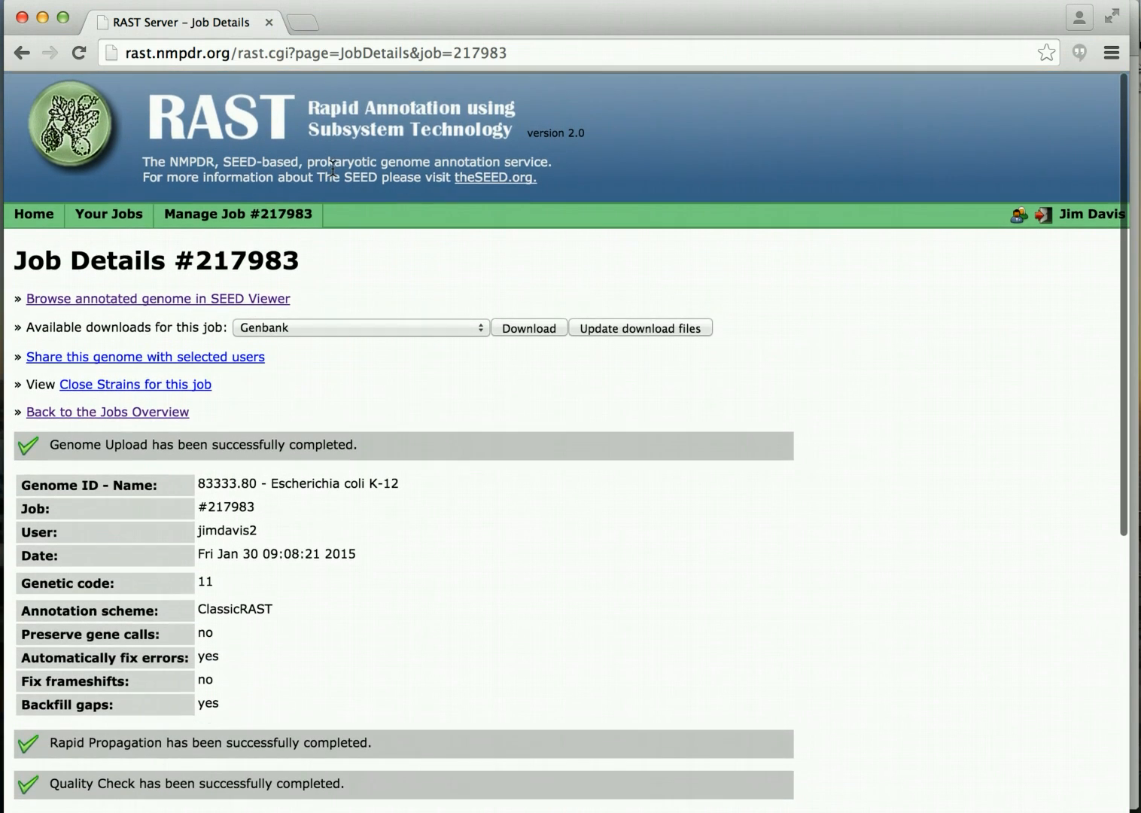
pyautogui.moveTo(113, 213)
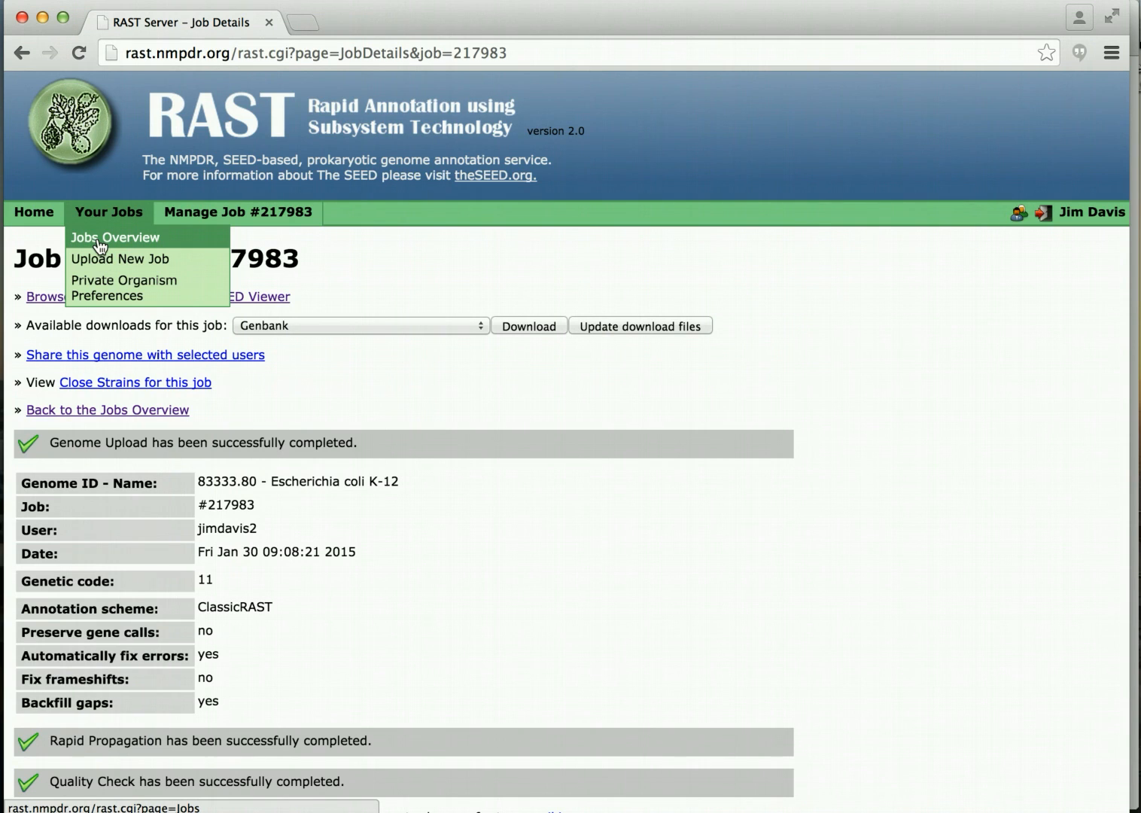
pyautogui.click(100, 246)
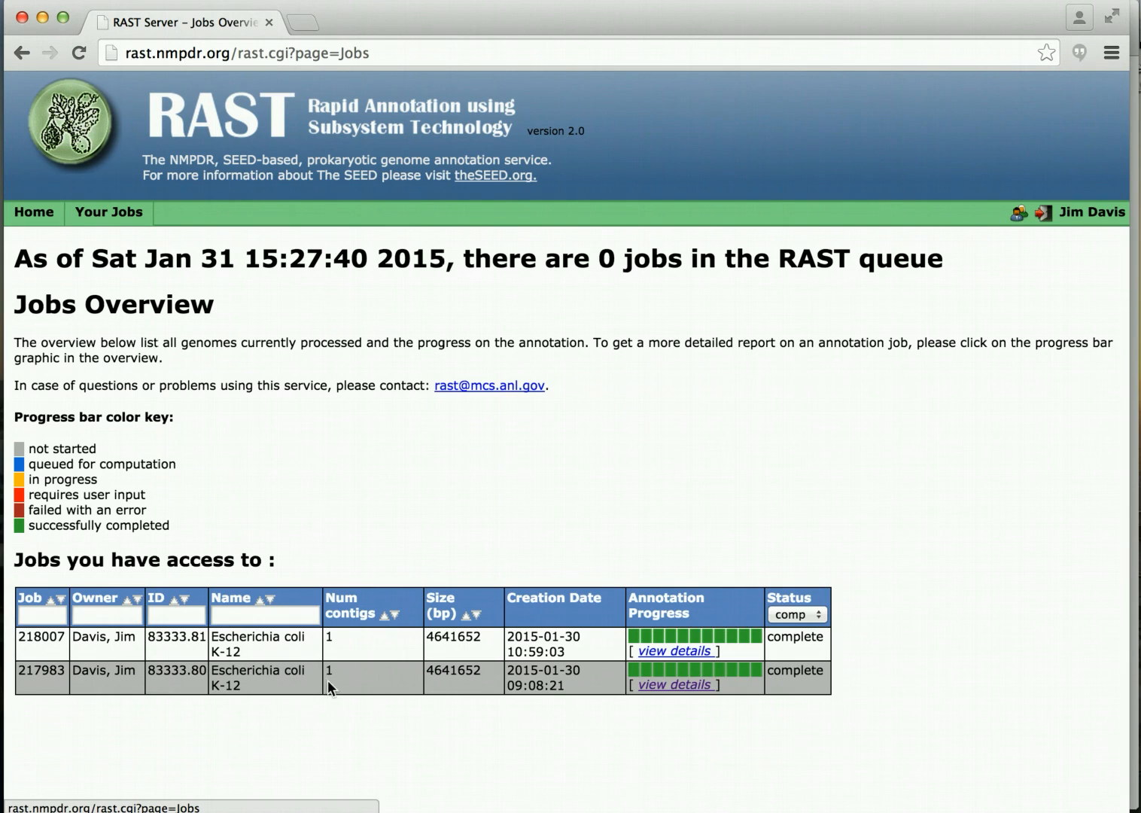
# Open job 218007's details and list its available download formats.
pyautogui.click(687, 652)
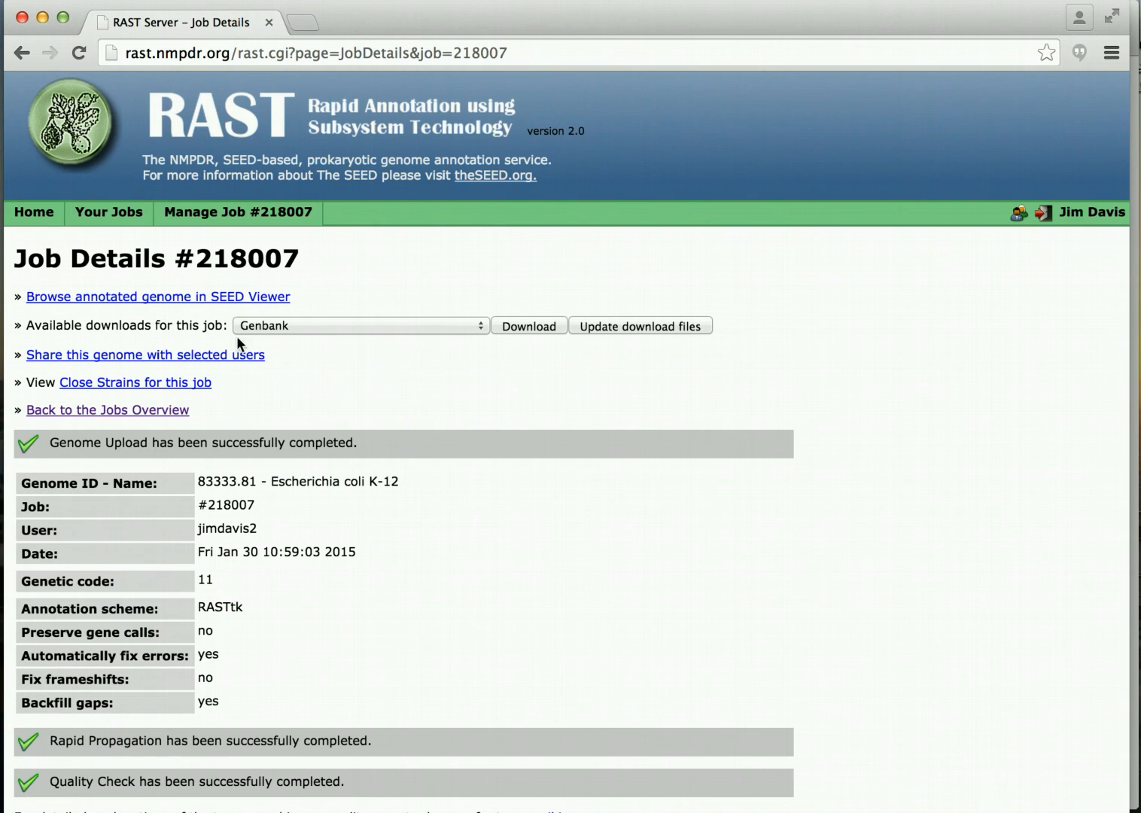
pyautogui.click(482, 324)
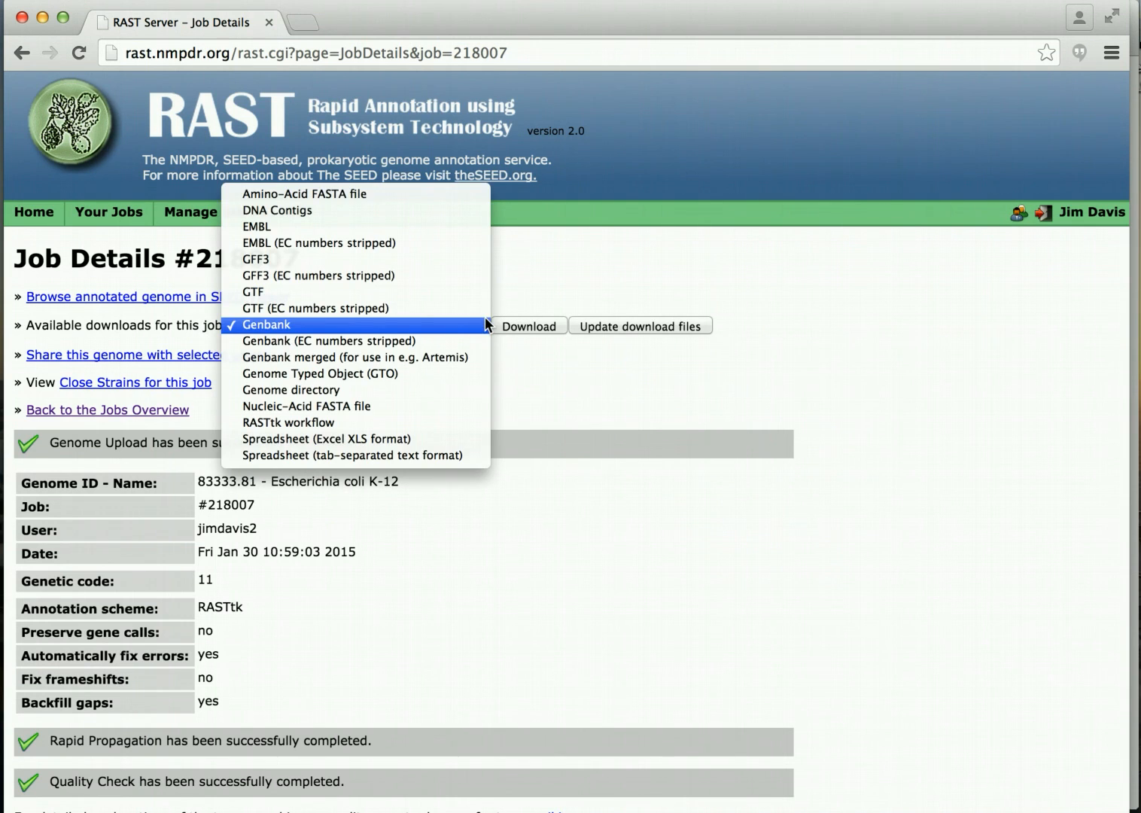
# Review job 218007's details, highlighting the RASTtk scheme and its 4634 features.
pyautogui.click(610, 252)
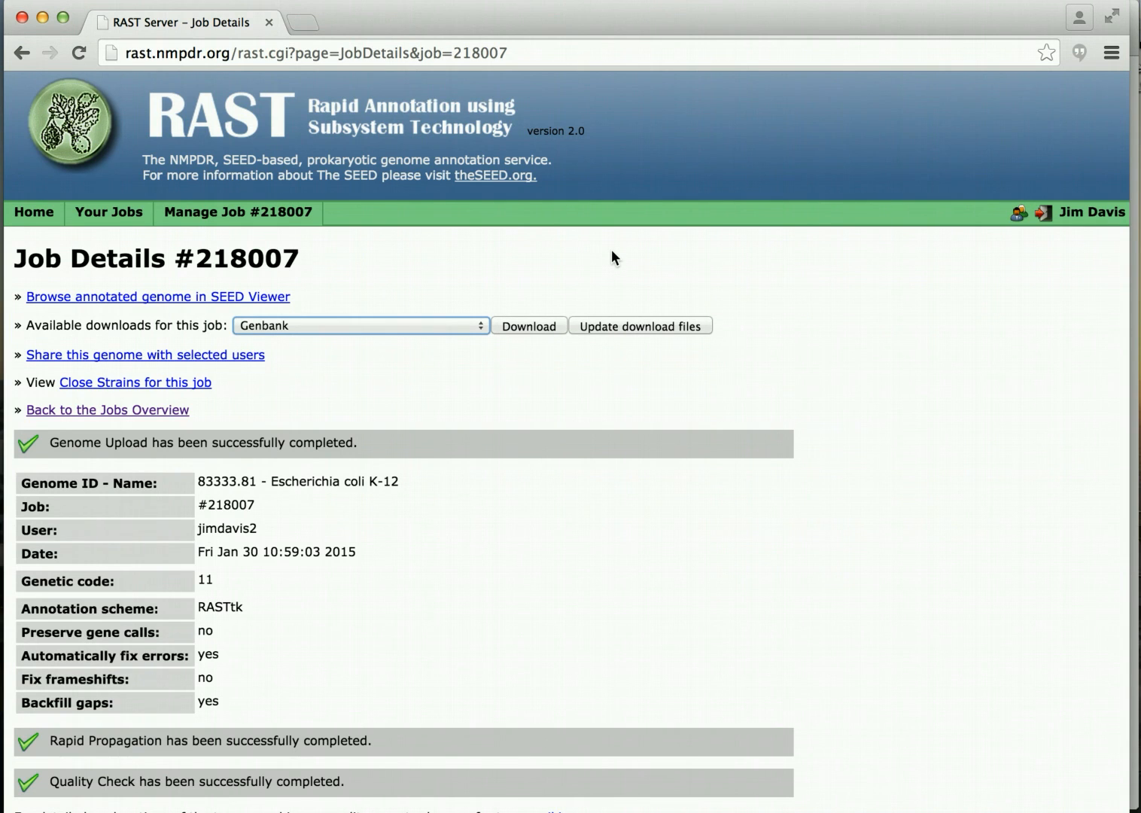
pyautogui.scroll(-2, 612, 251)
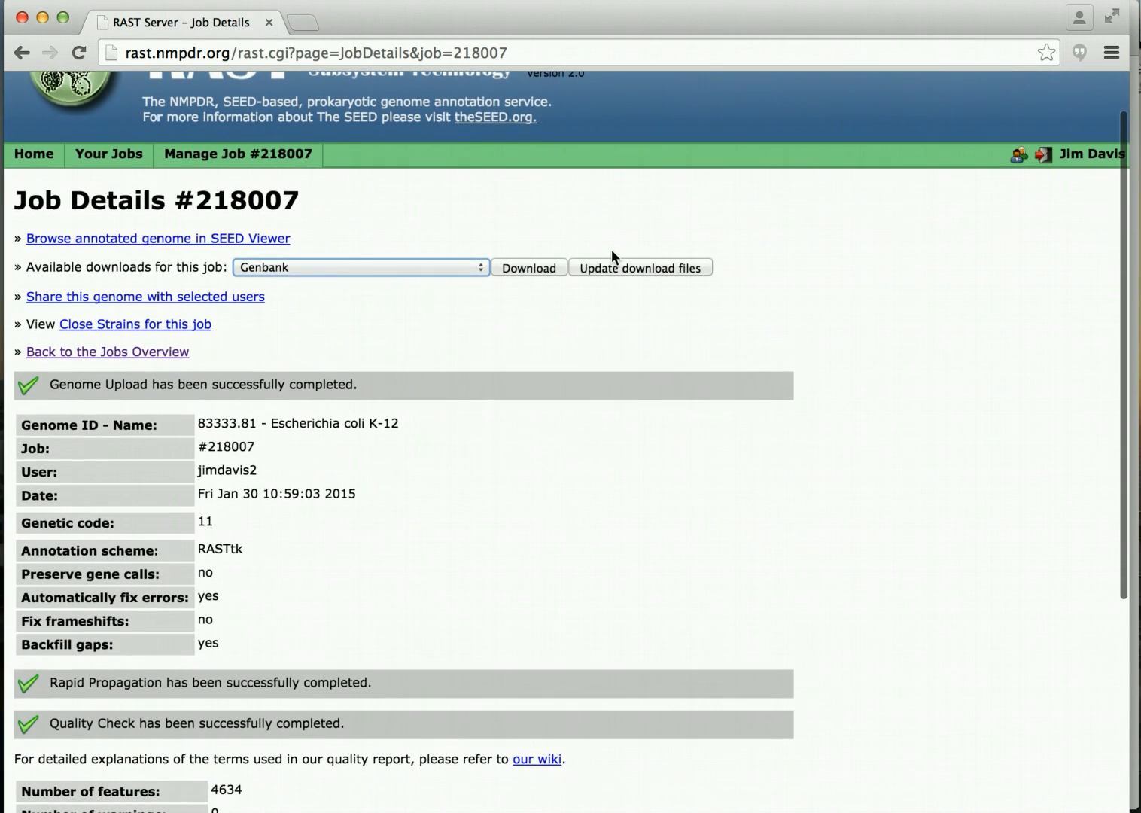
pyautogui.scroll(-1, 612, 256)
pyautogui.doubleClick(218, 535)
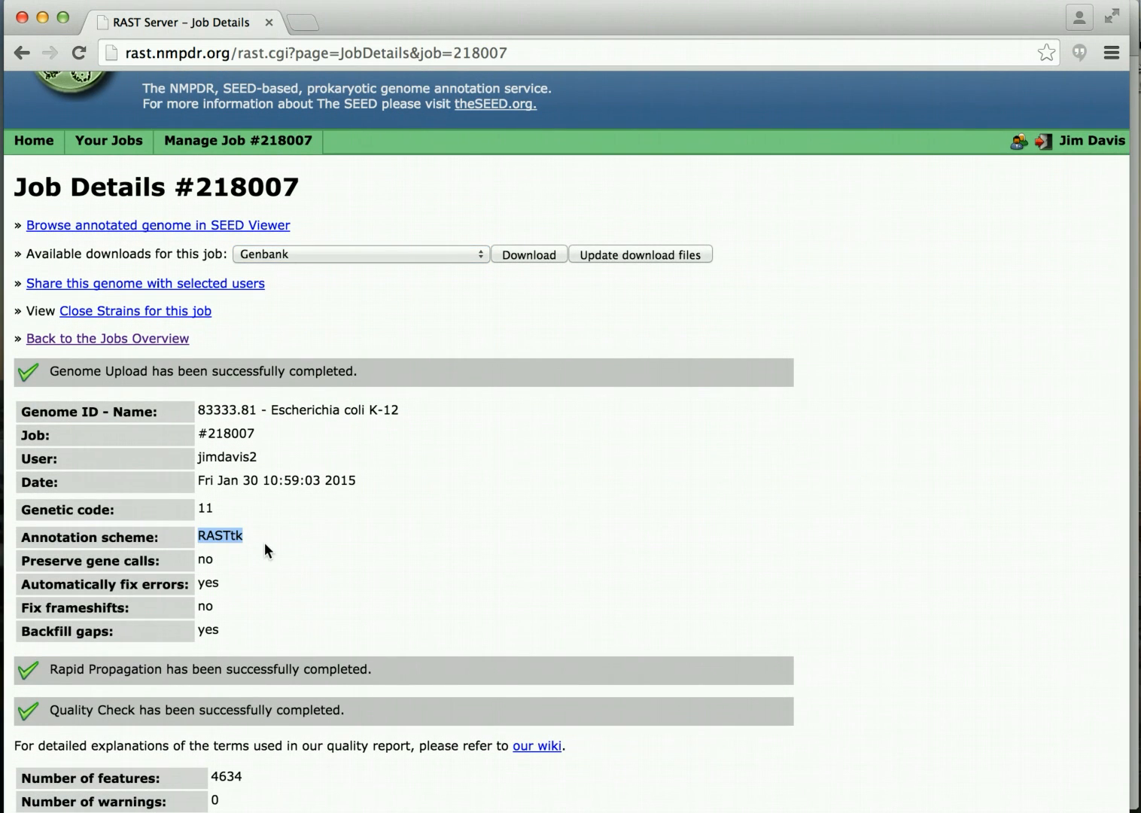
pyautogui.scroll(-5, 265, 542)
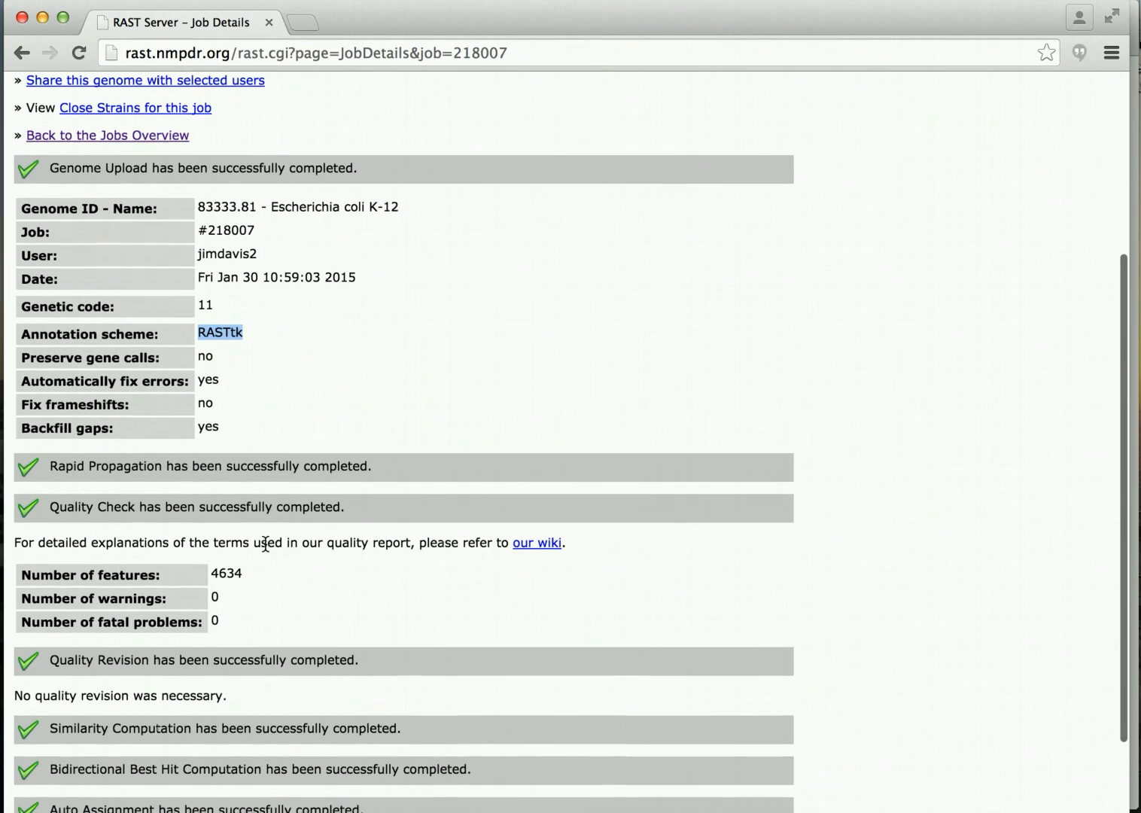
pyautogui.scroll(-1, 265, 544)
pyautogui.doubleClick(239, 542)
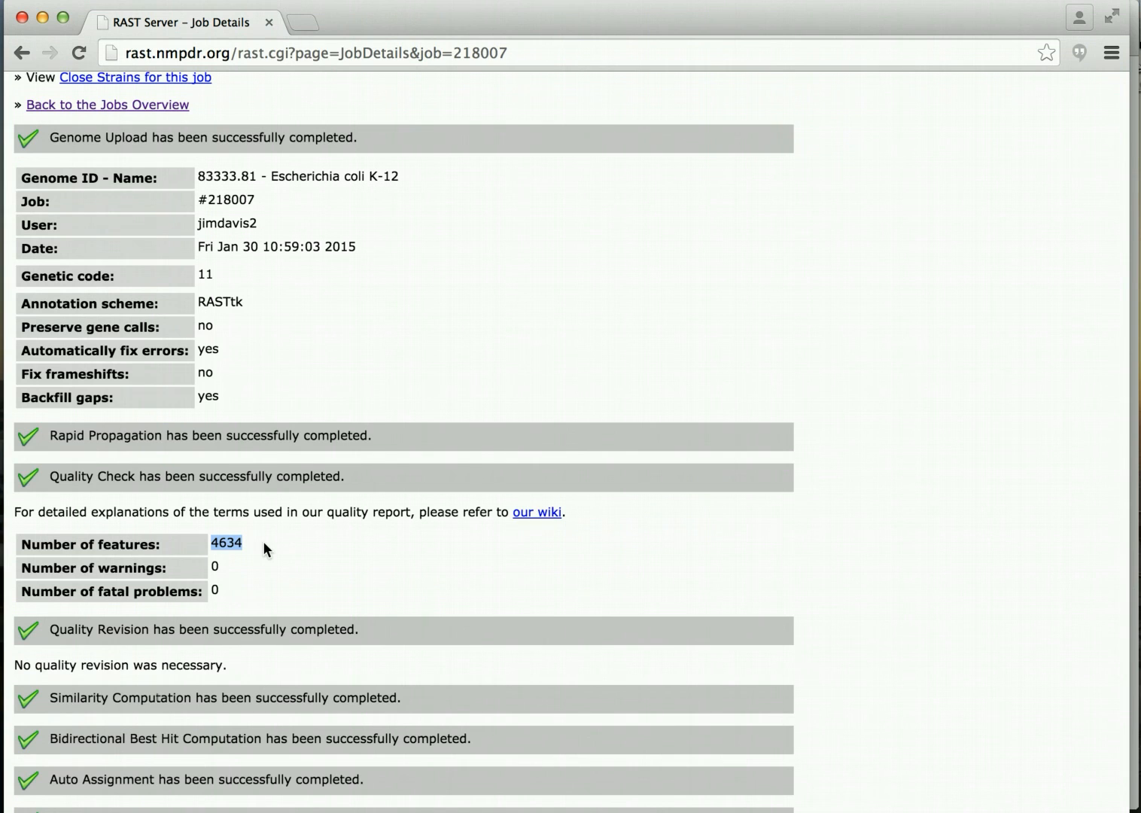
pyautogui.scroll(-3, 263, 540)
pyautogui.scroll(2, 263, 540)
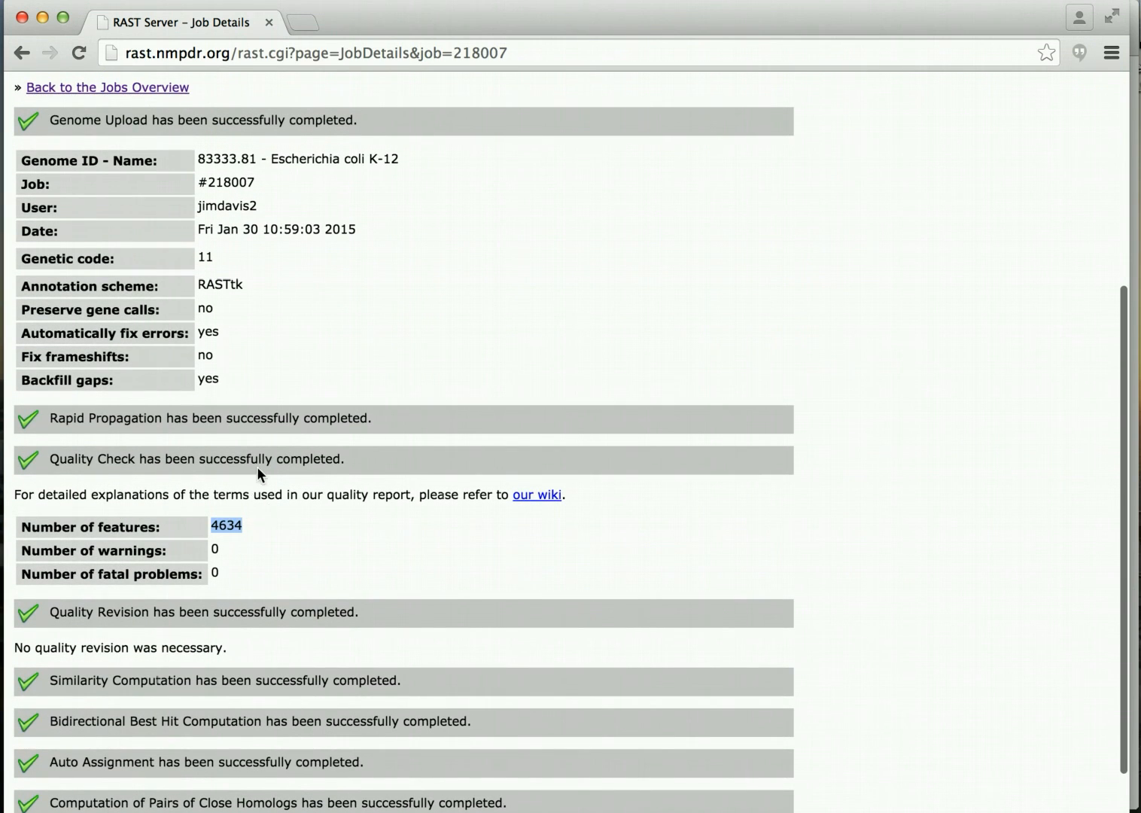
pyautogui.scroll(5, 257, 468)
pyautogui.scroll(1, 257, 467)
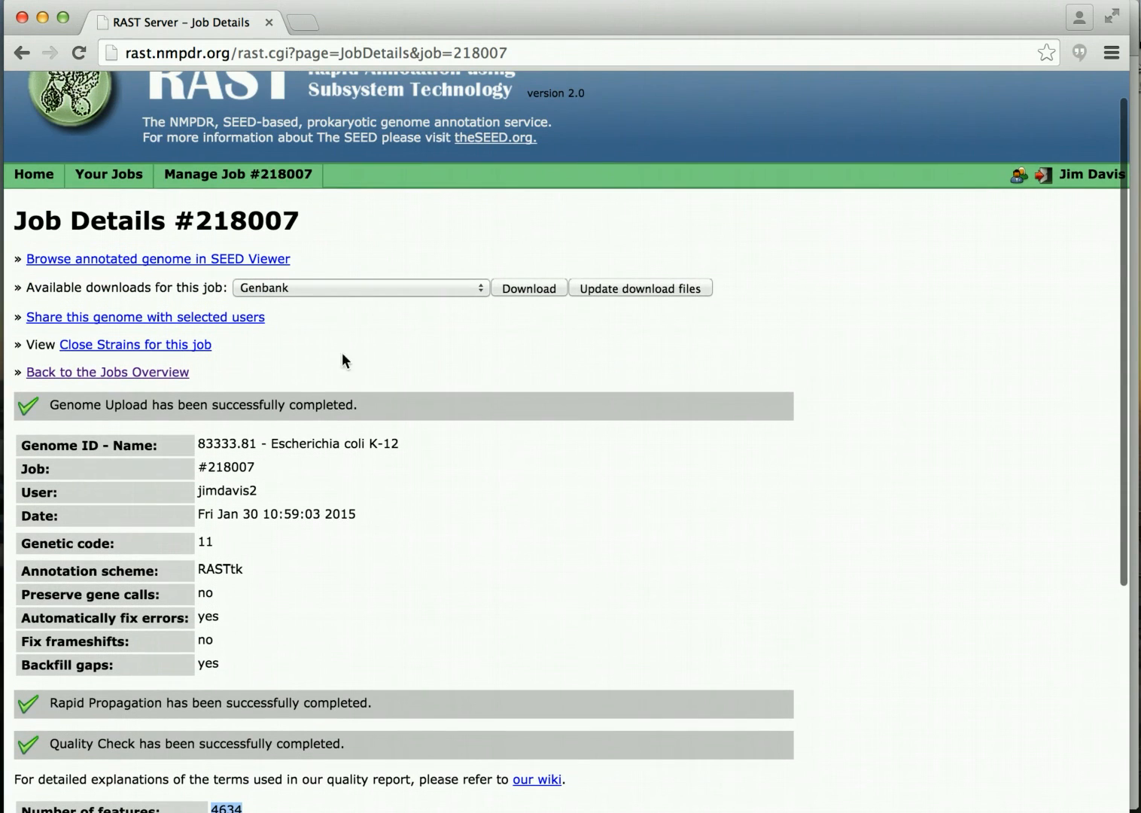
# Download the annotation as 'Spreadsheet (Excel XLS format)'.
pyautogui.click(478, 284)
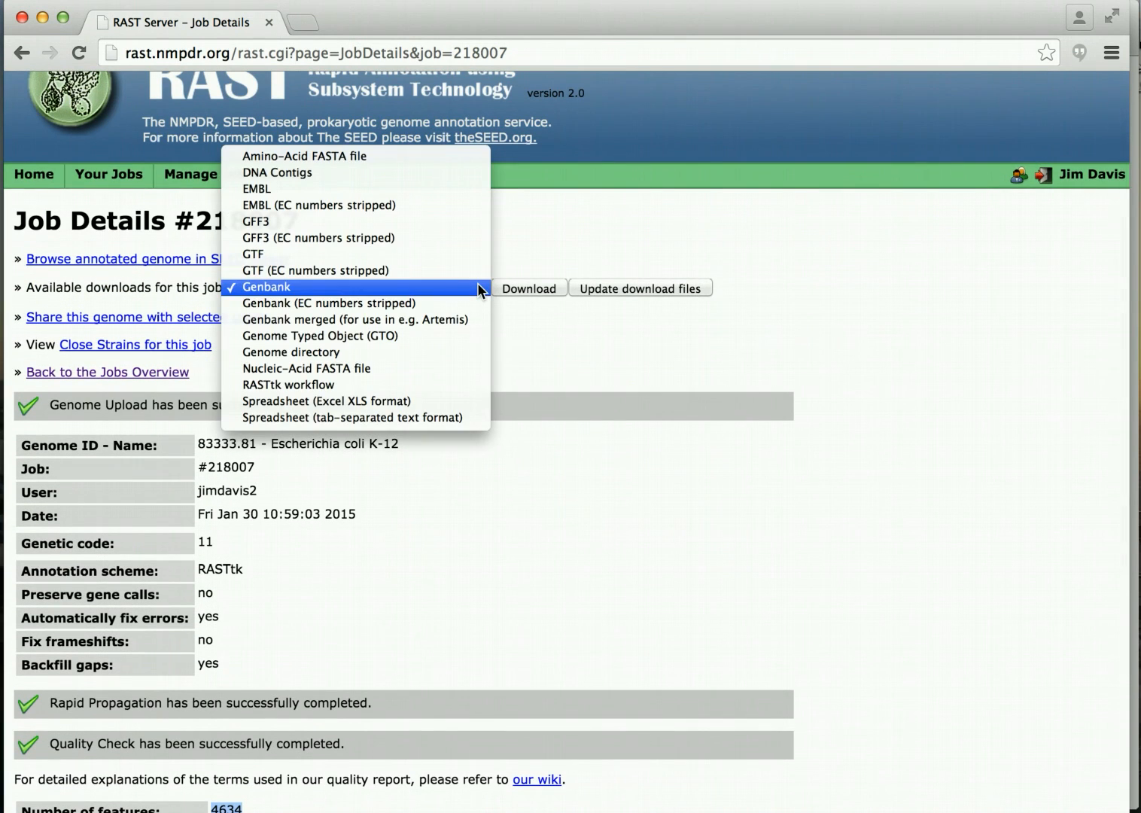
pyautogui.click(448, 401)
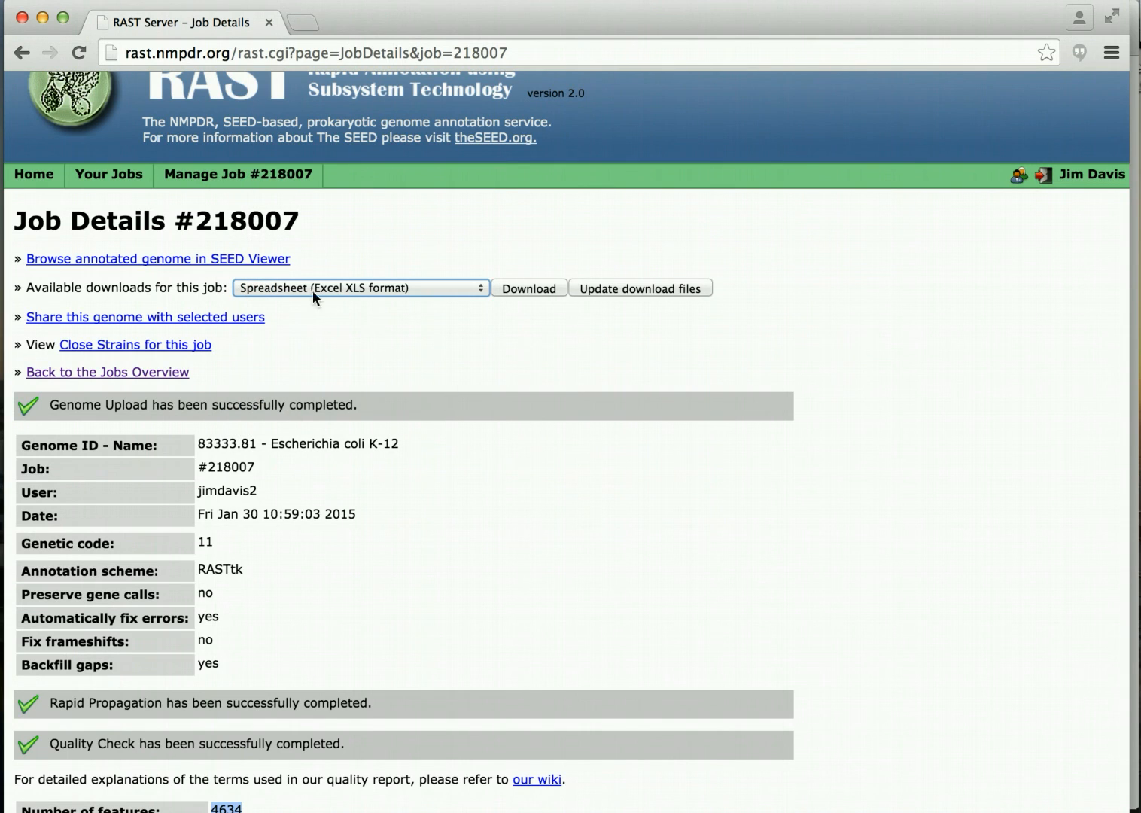
pyautogui.click(524, 287)
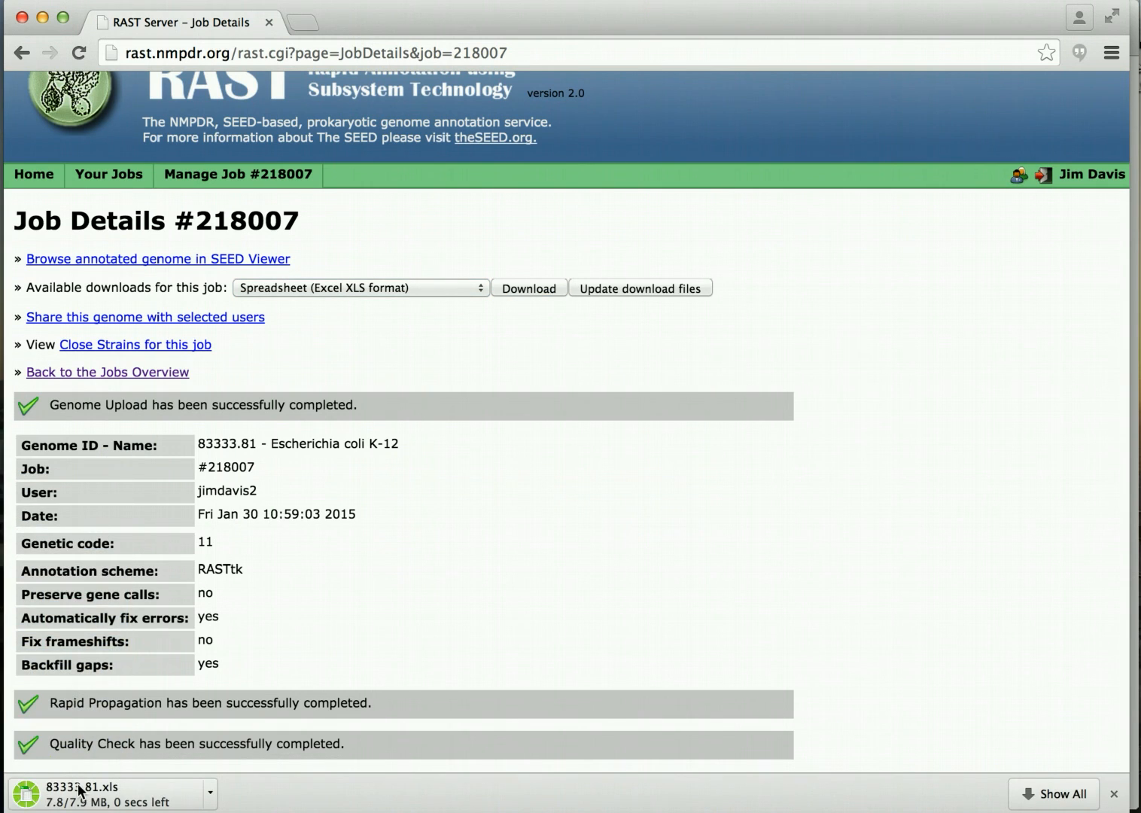
# Open the downloaded 83333.81.xls from the browser's download bar.
pyautogui.click(79, 790)
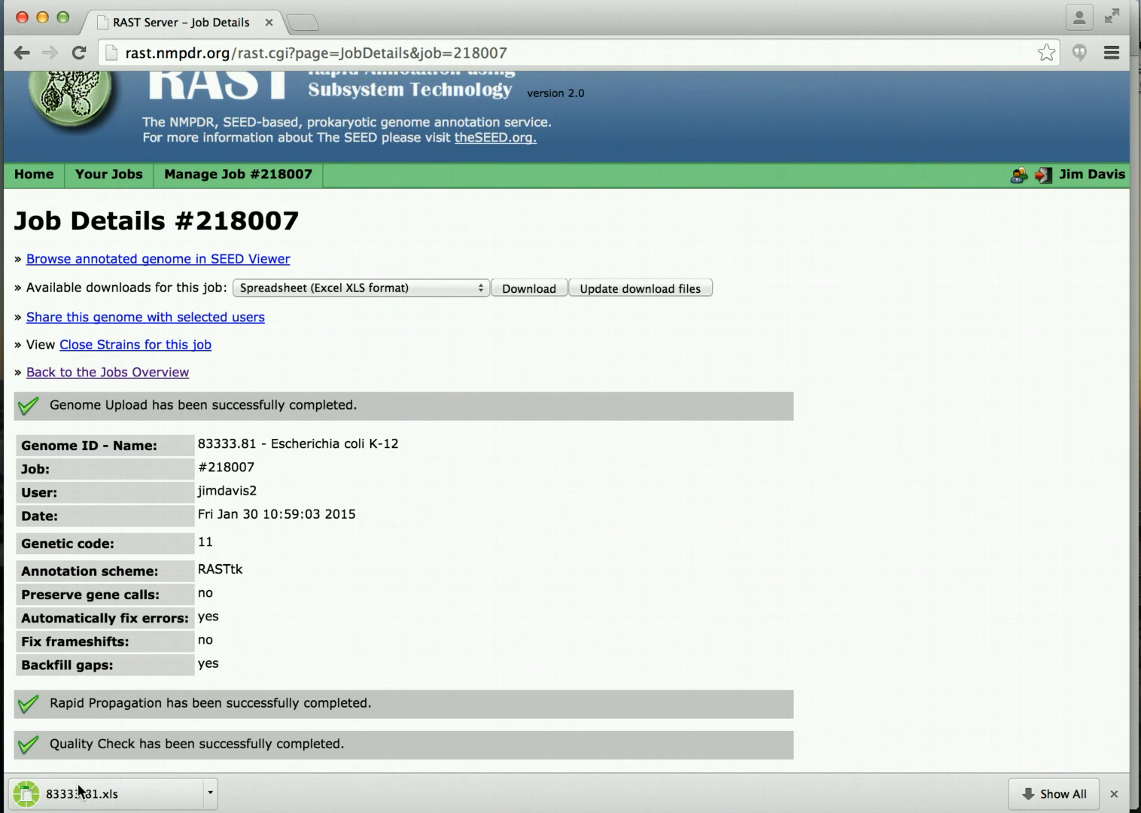
pyautogui.click(211, 793)
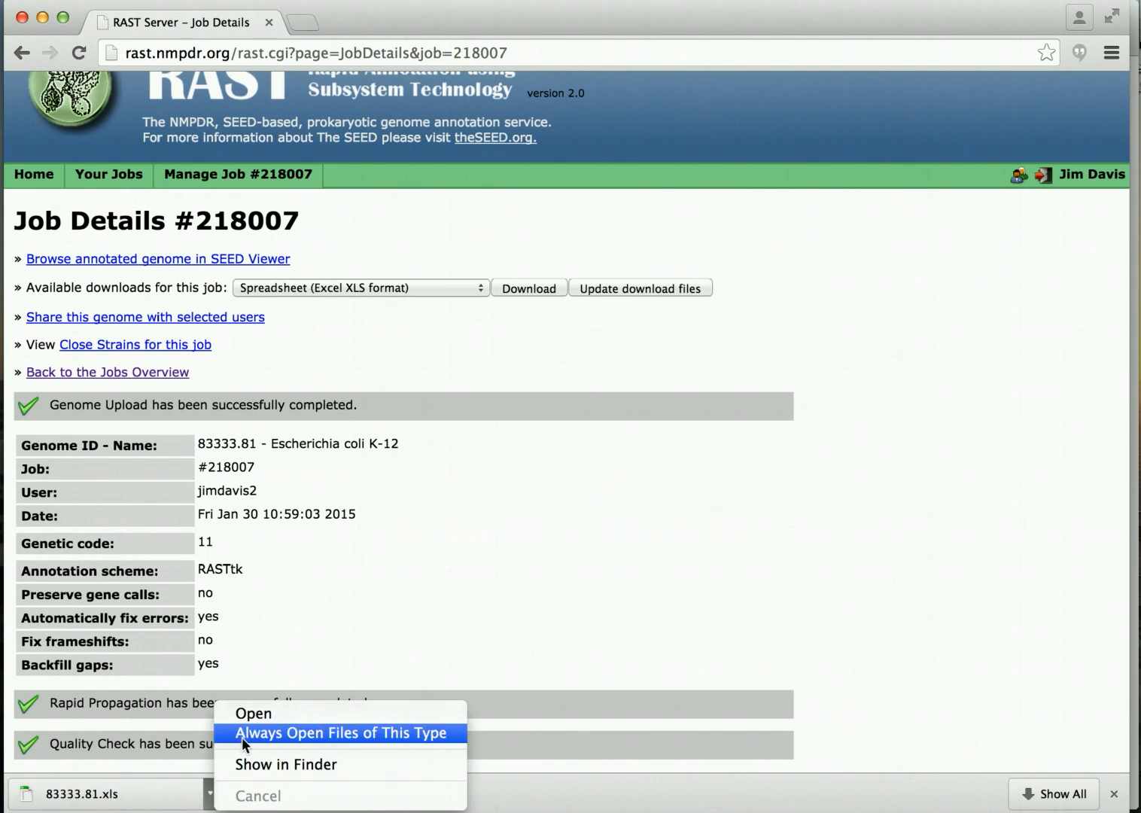
pyautogui.click(258, 711)
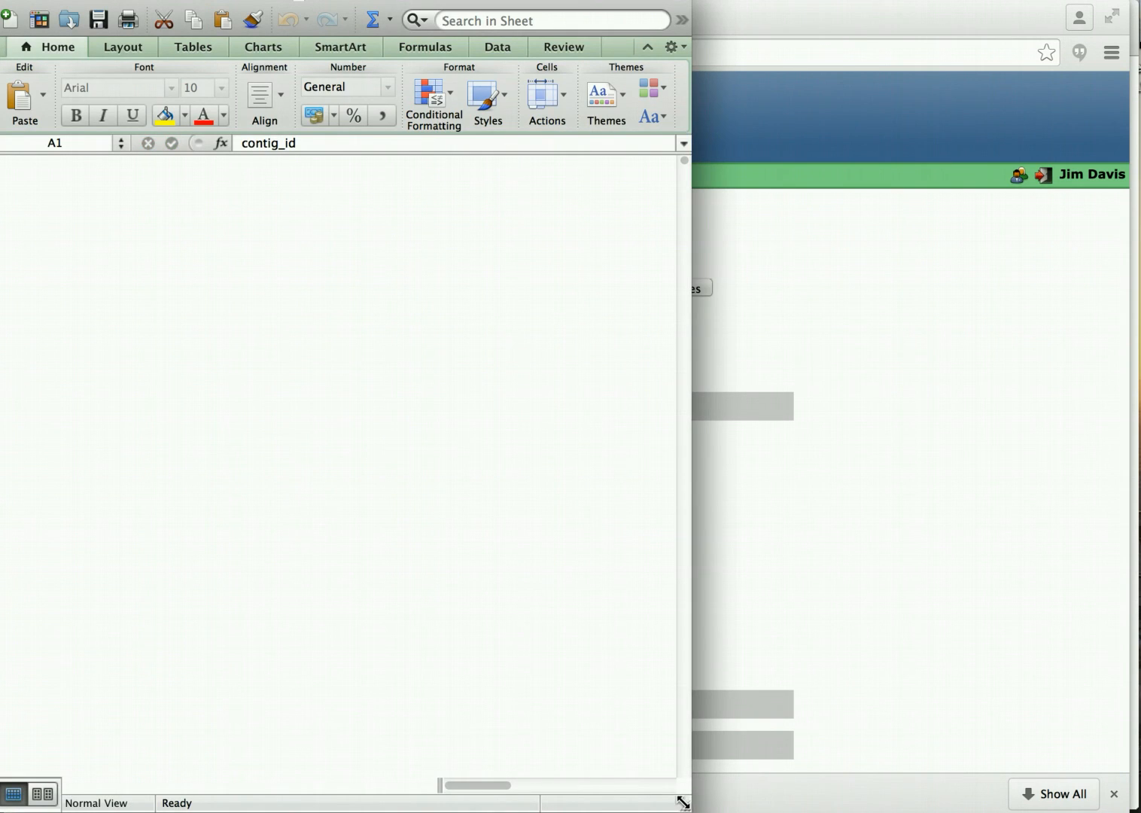
# Enlarge the Excel window and browse the sheet, selecting the feature_id and type columns.
pyautogui.moveTo(682, 802); pyautogui.dragTo(1112, 802)
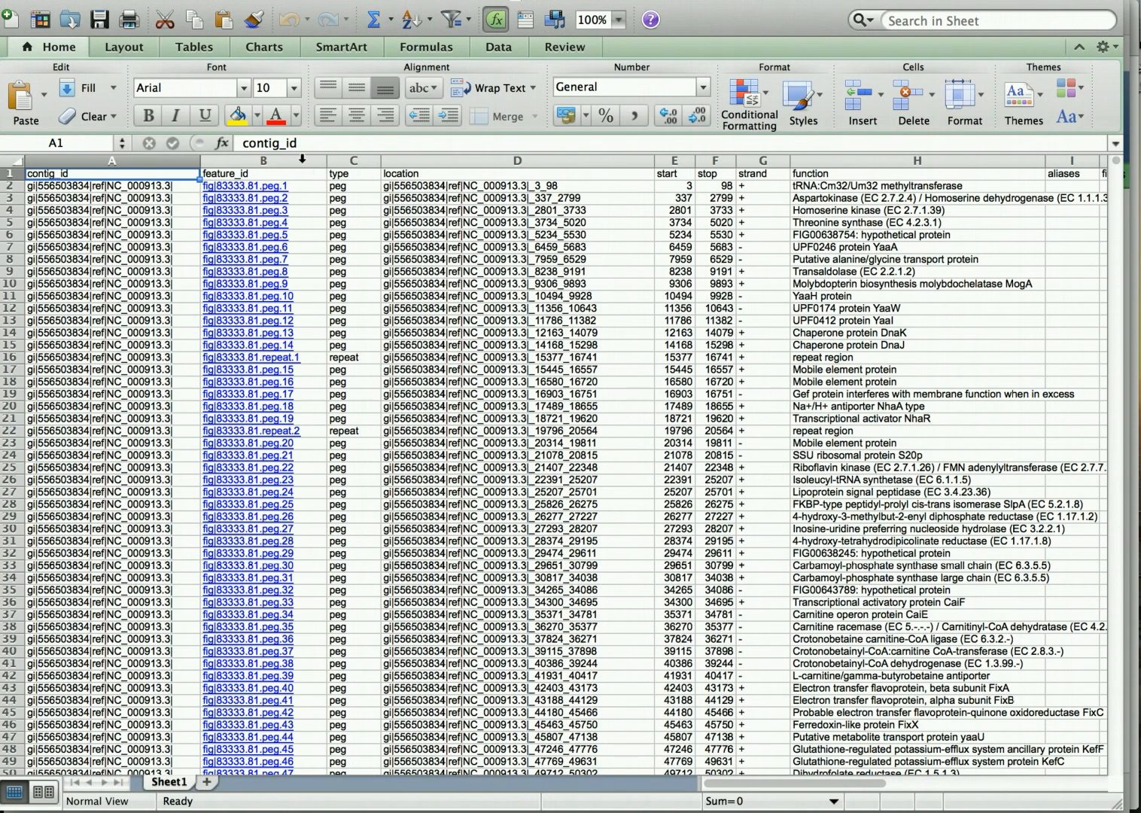
pyautogui.click(302, 159)
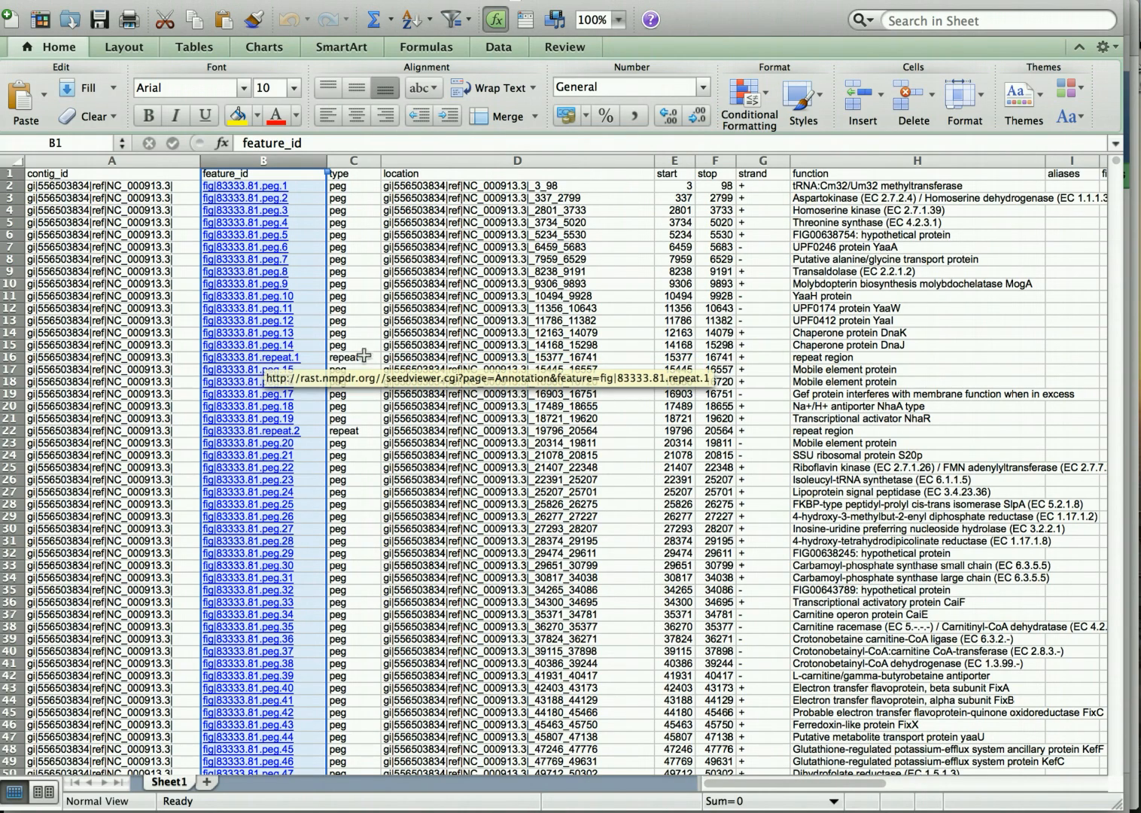
pyautogui.scroll(-1, 367, 358)
pyautogui.scroll(-20, 367, 357)
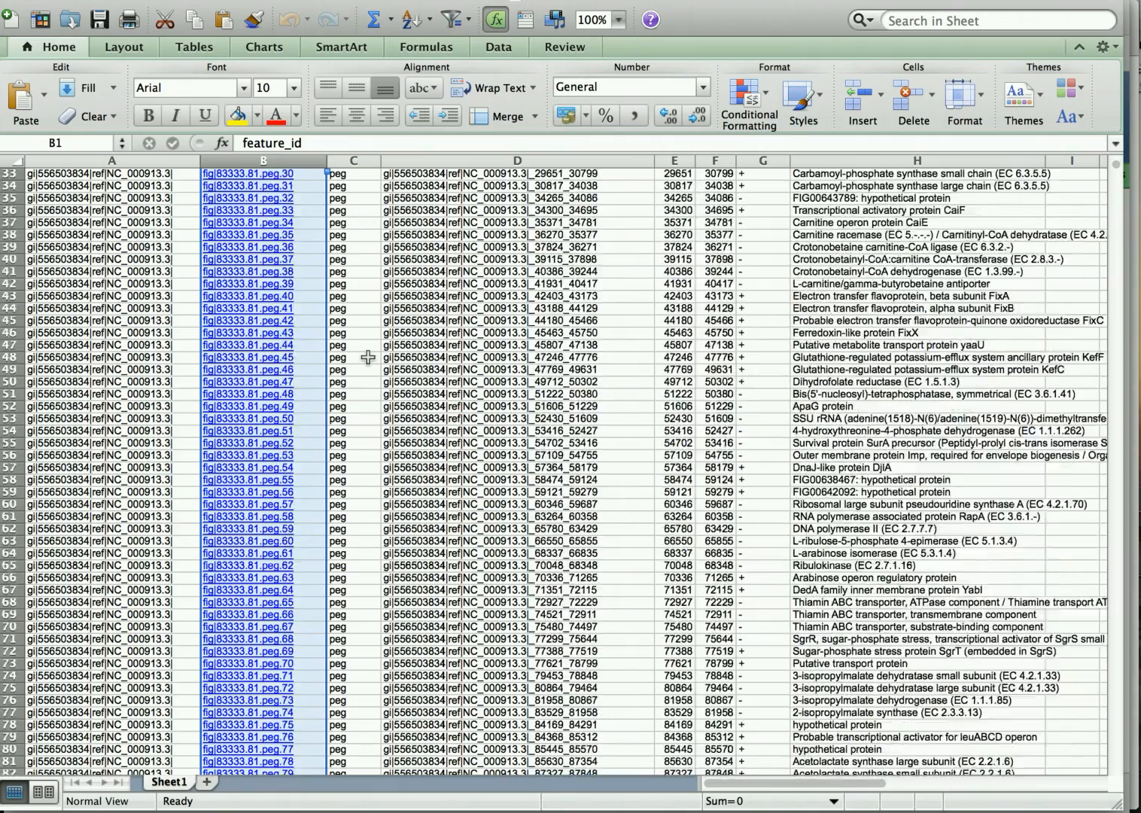
pyautogui.scroll(-20, 367, 357)
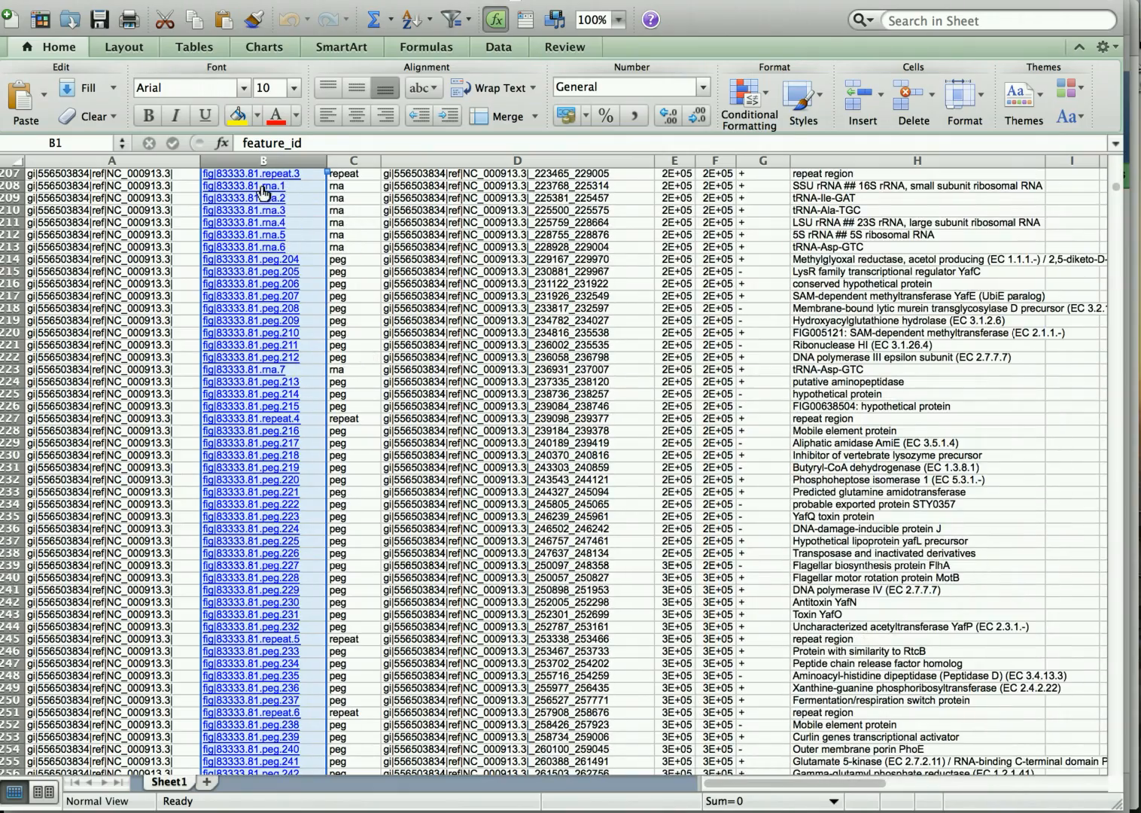
pyautogui.scroll(-13, 280, 342)
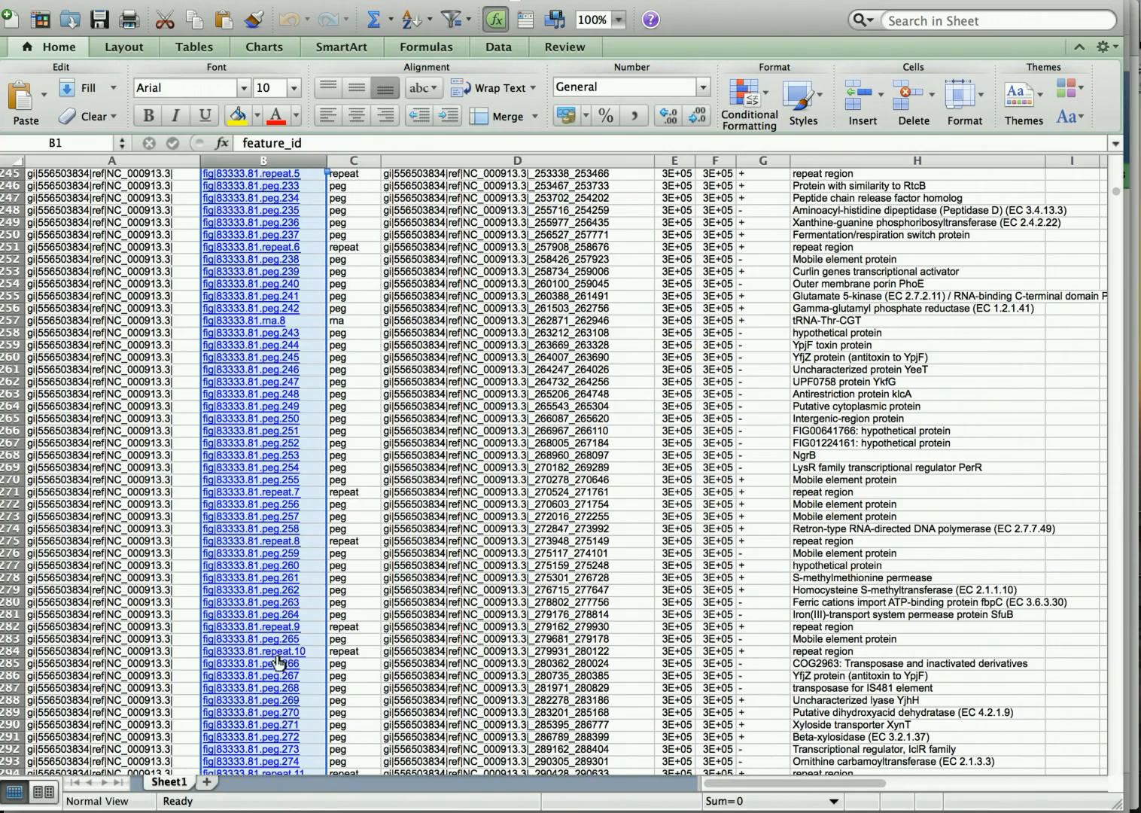
pyautogui.scroll(-4, 278, 662)
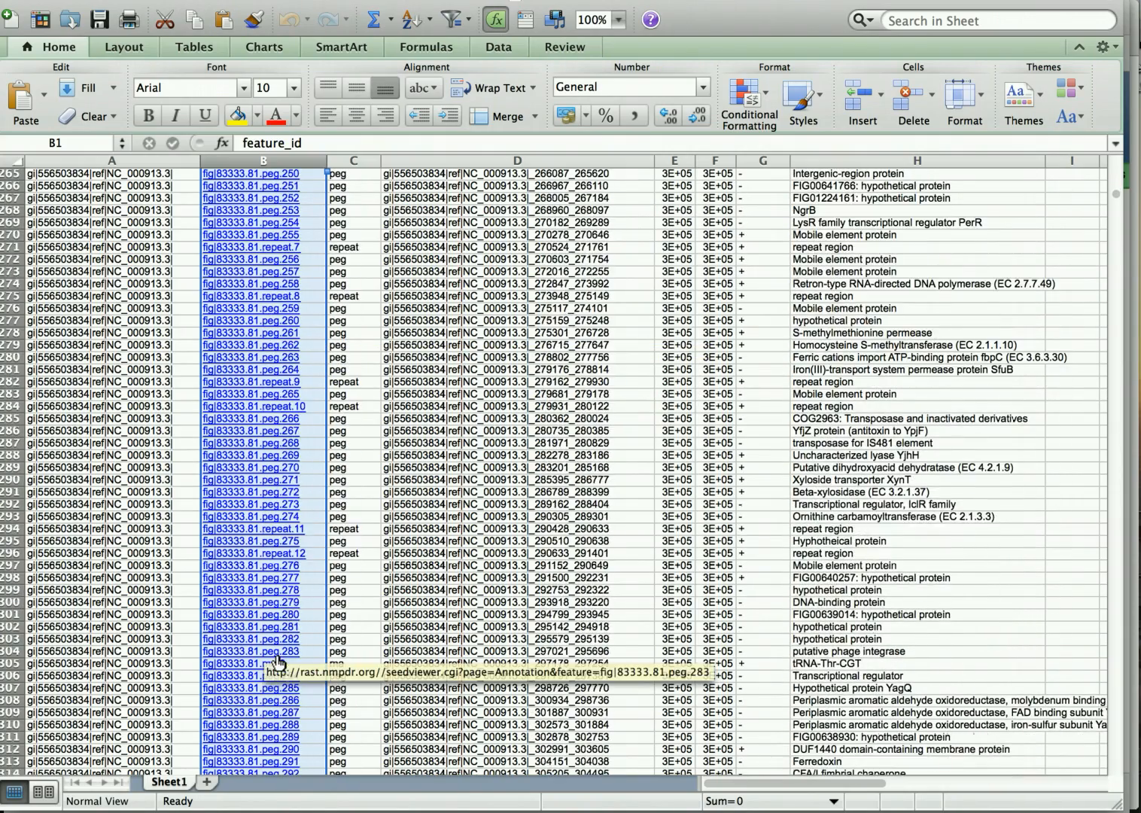
pyautogui.scroll(15, 279, 662)
pyautogui.scroll(20, 278, 663)
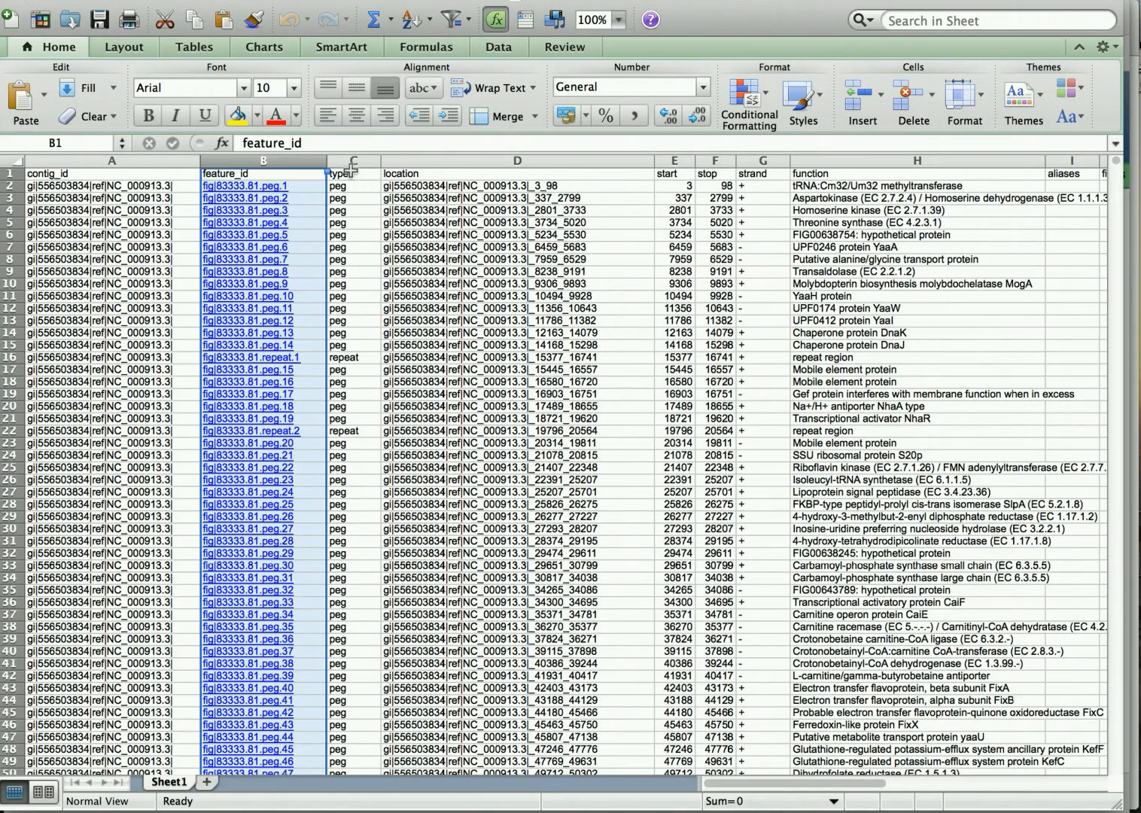
pyautogui.click(353, 161)
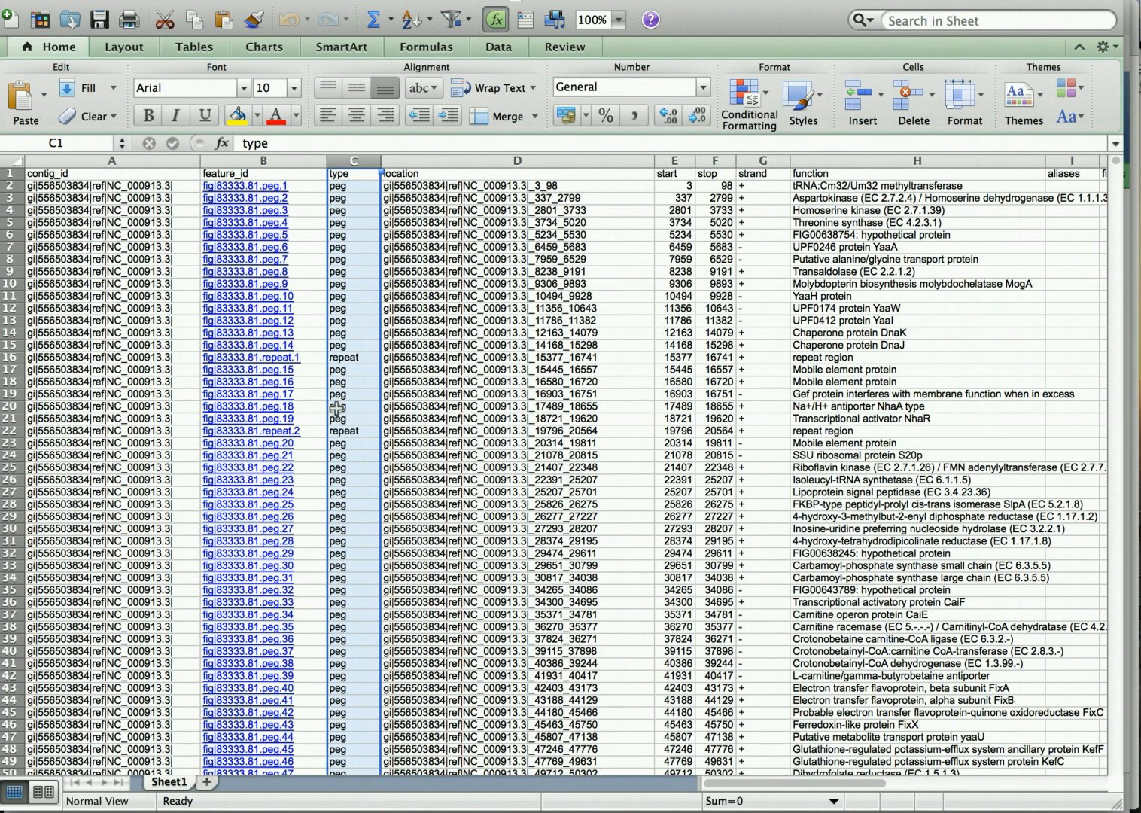
pyautogui.click(426, 201)
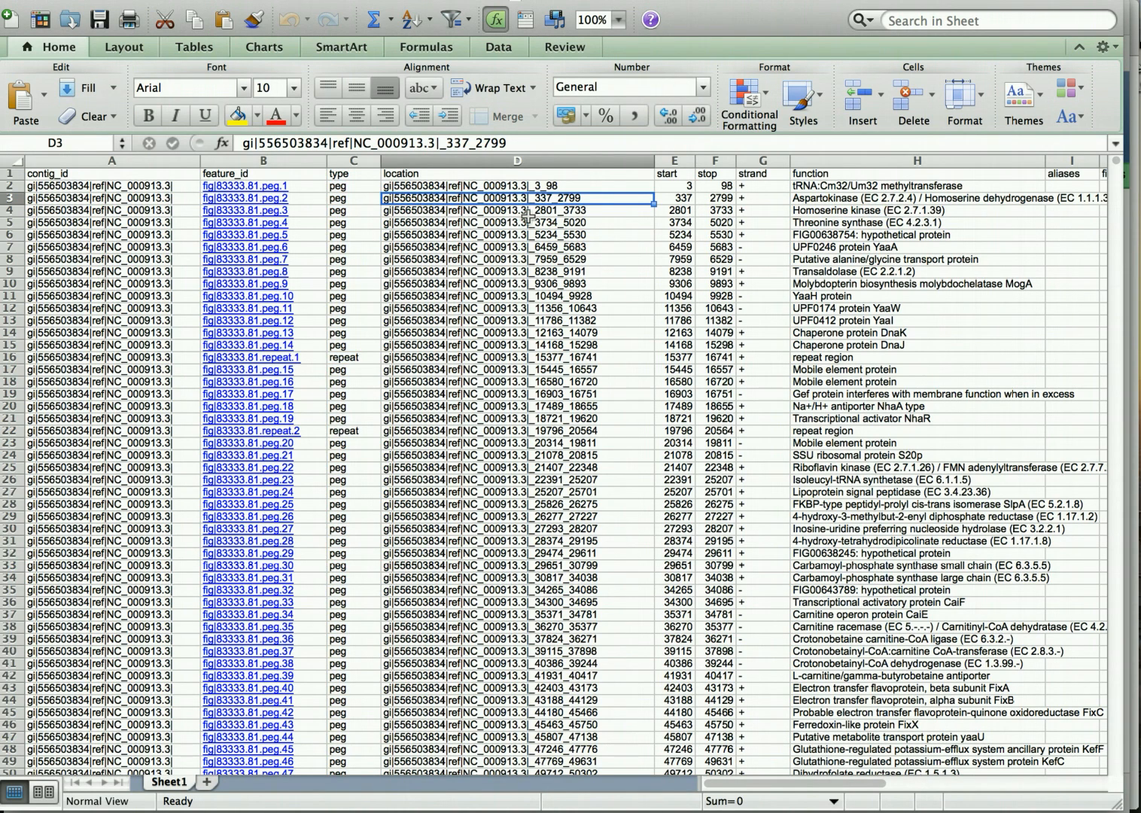
pyautogui.hscroll(3, 809, 224)
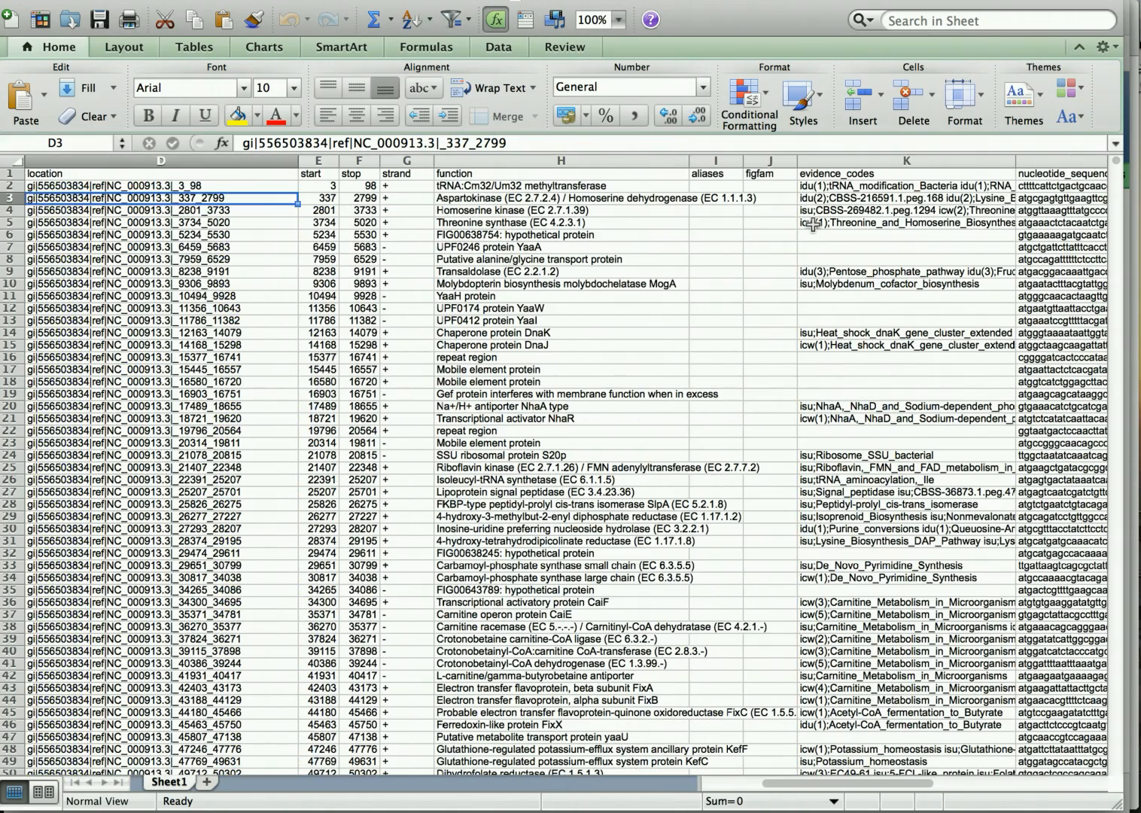
pyautogui.hscroll(3, 811, 224)
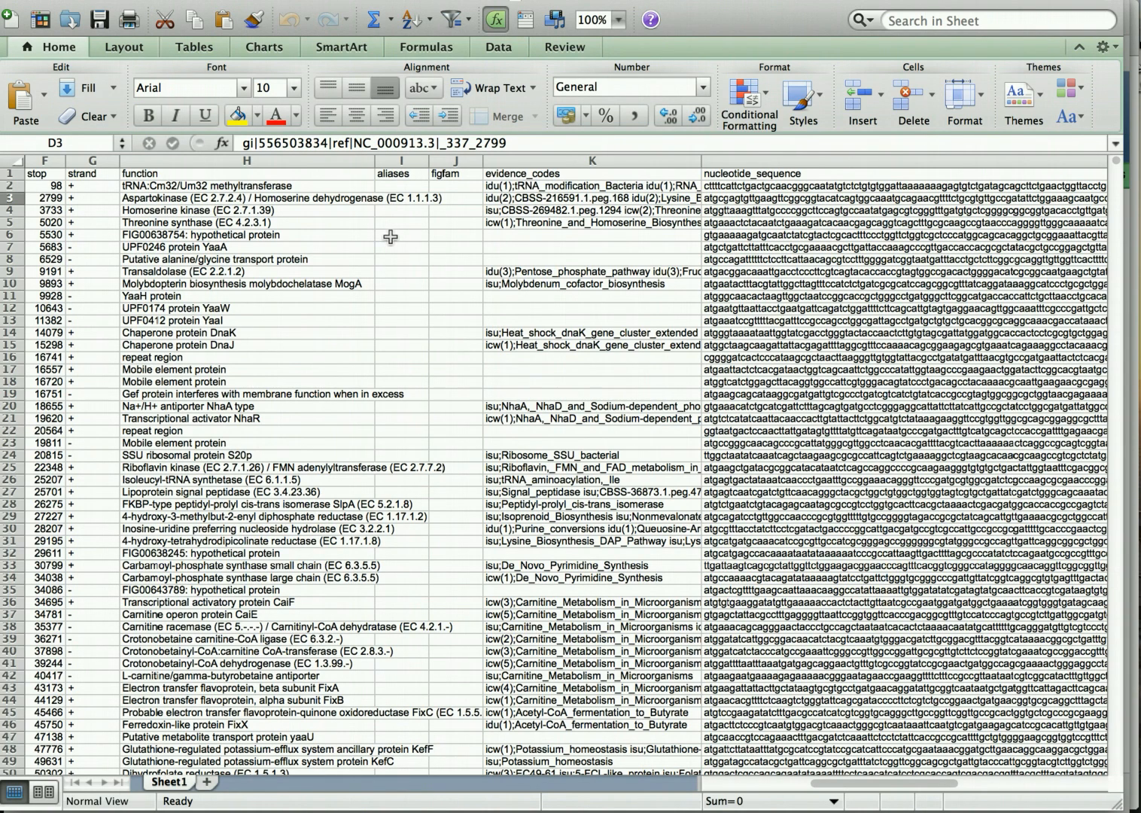
pyautogui.hscroll(2, 391, 236)
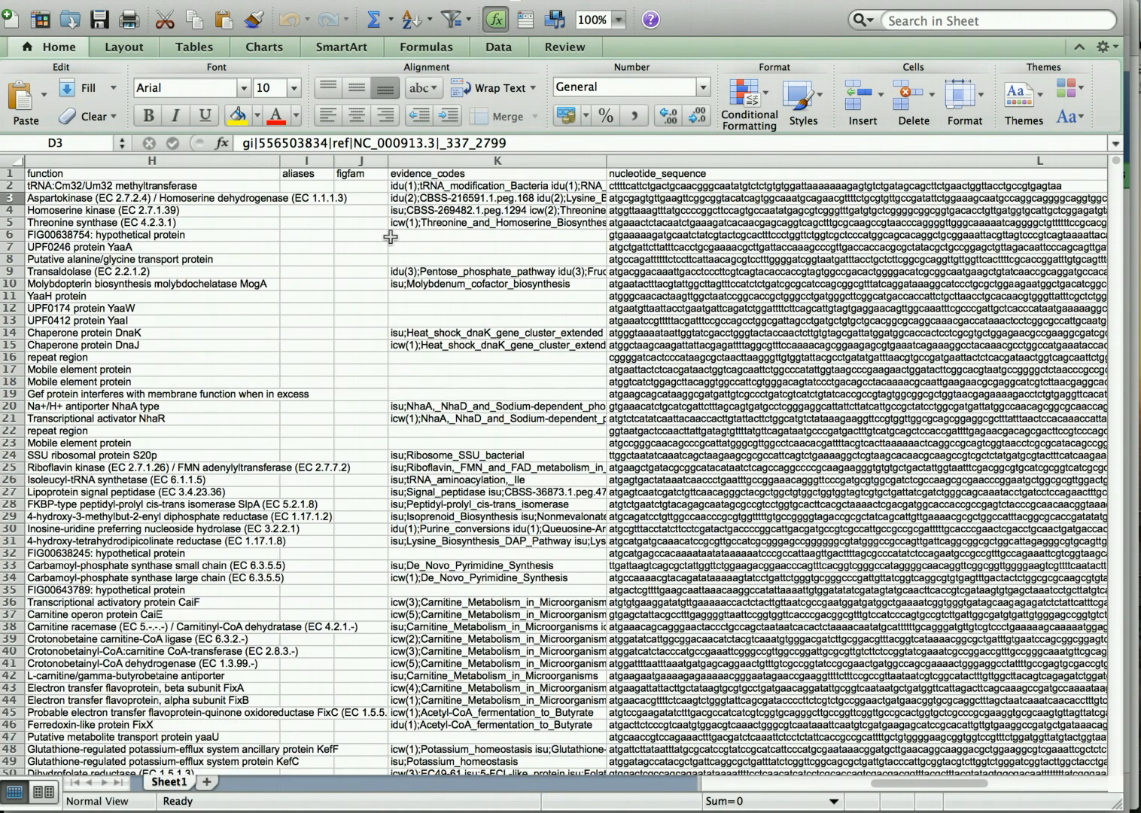
pyautogui.hscroll(2, 391, 237)
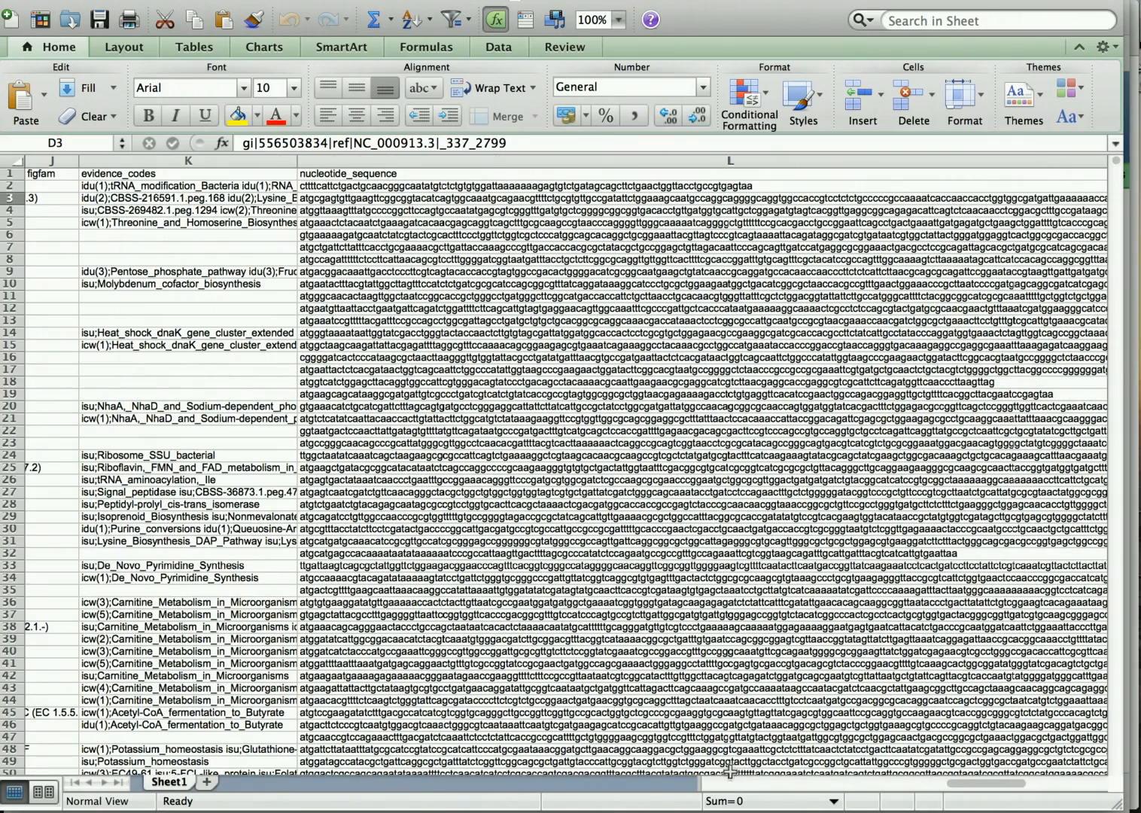
pyautogui.moveTo(990, 782); pyautogui.dragTo(718, 782)
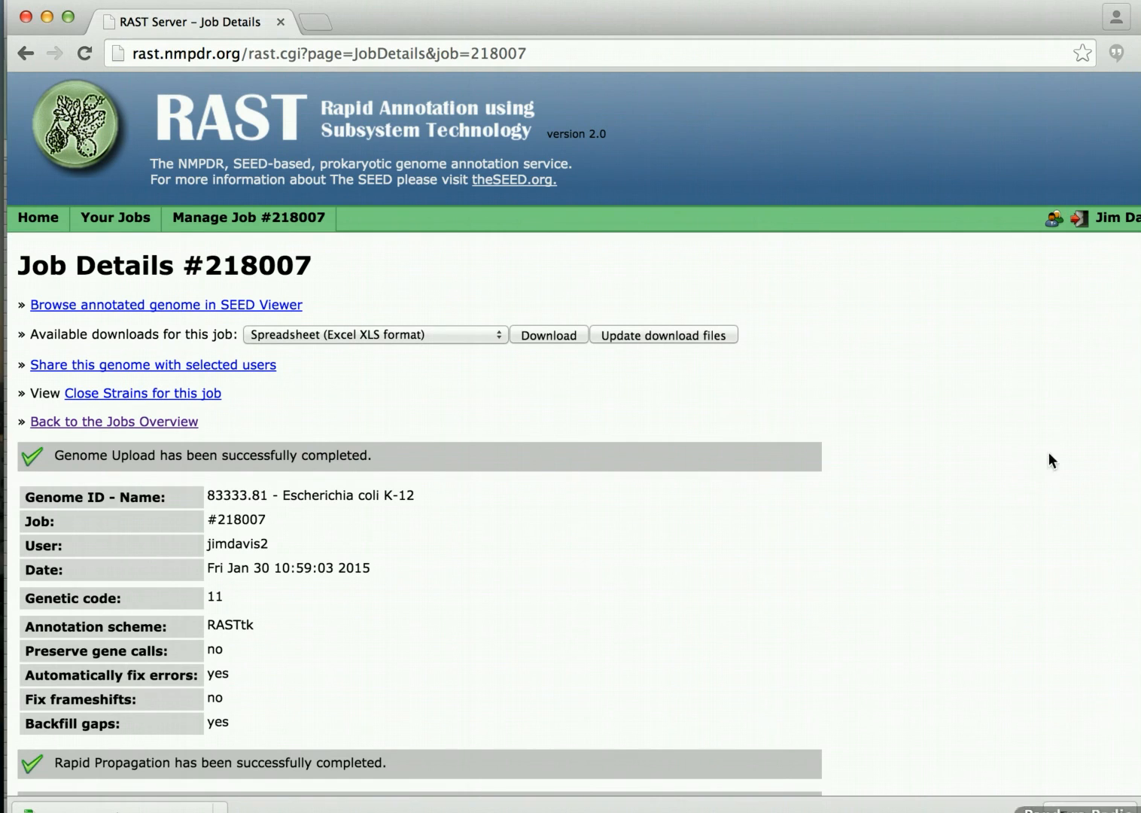
# Move the browser window showing job 218007's Job Details slightly higher.
pyautogui.moveTo(867, 24); pyautogui.dragTo(861, 11)
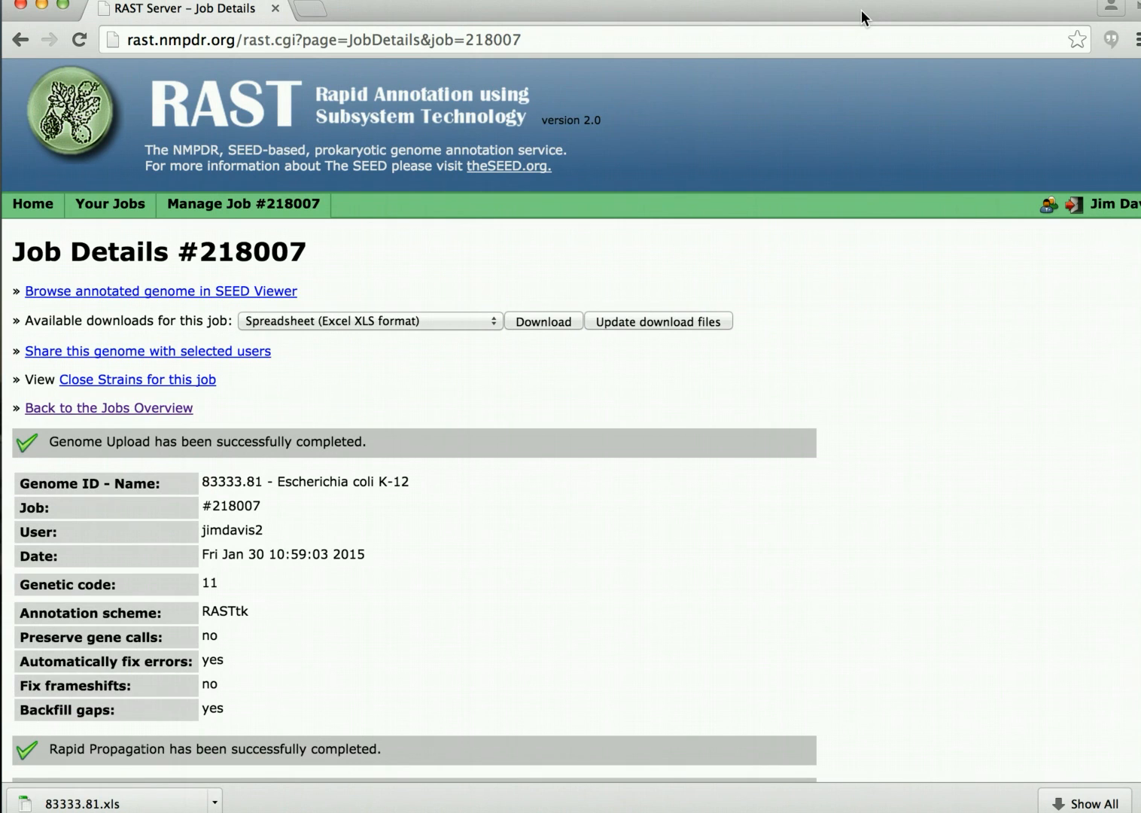